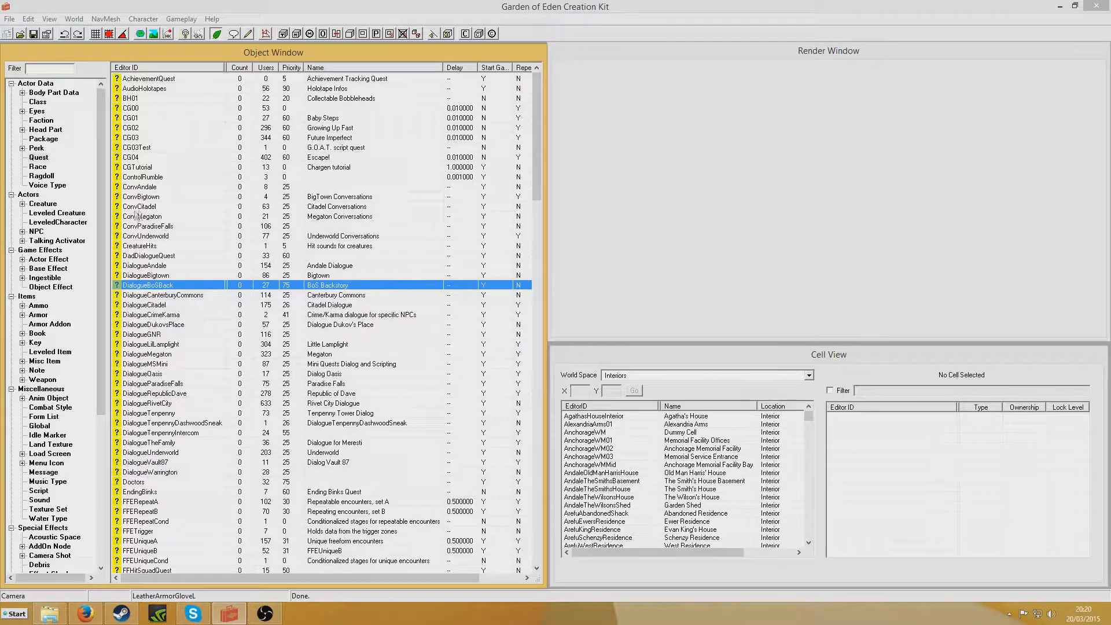
Step: Create a new quest with the ID TutQuest and enable it at game start
right_click(167, 198)
left_click(201, 206)
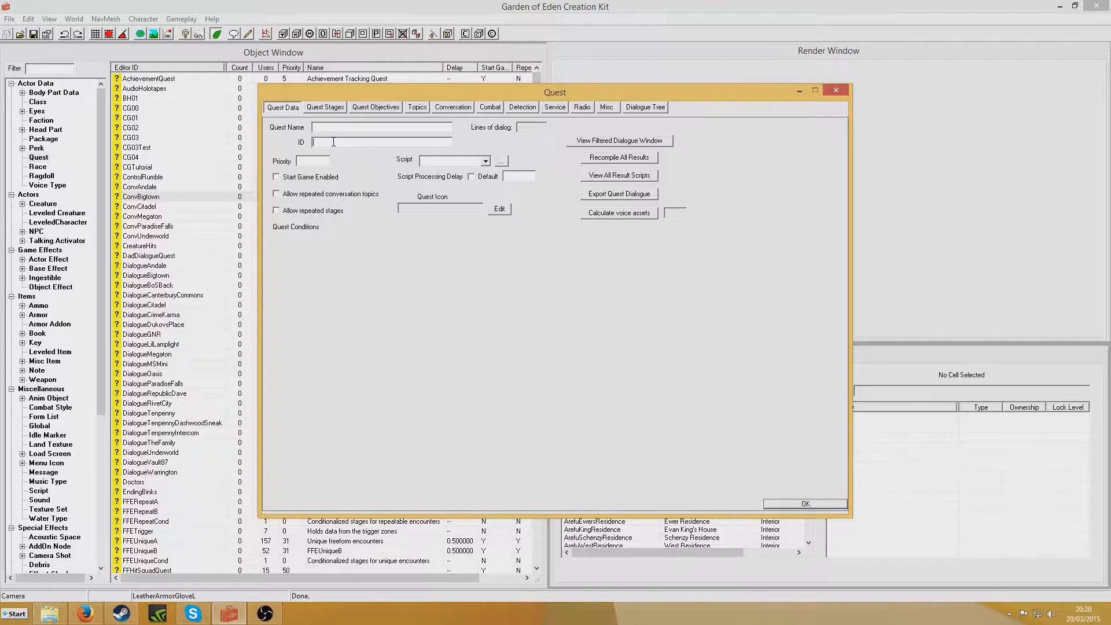
type("TutQuest")
left_click(276, 178)
left_click(806, 504)
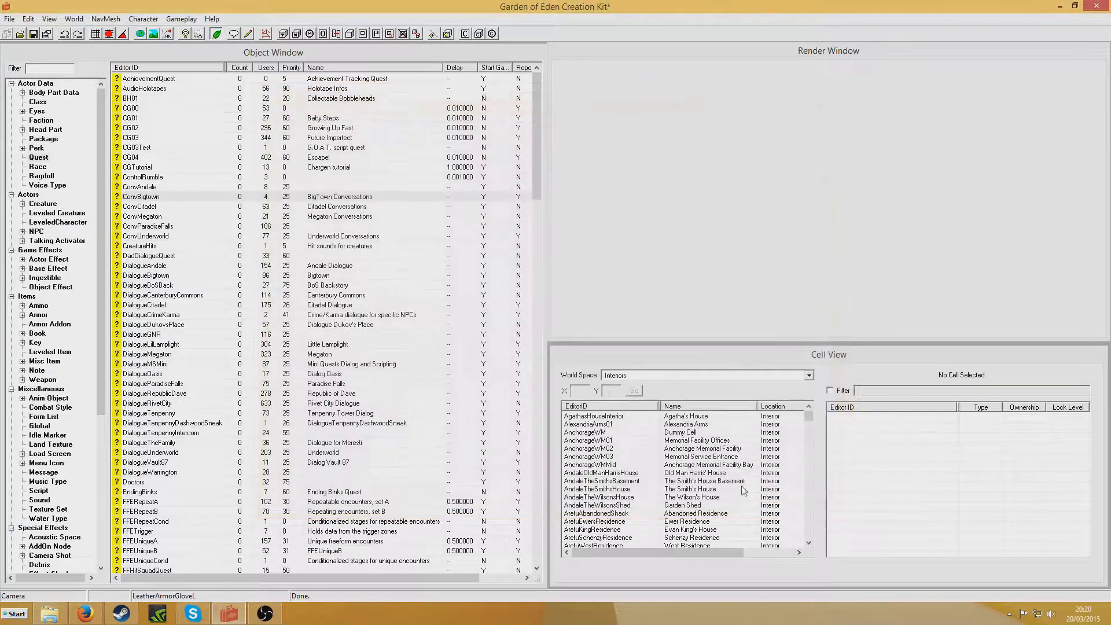
Step: Save the plugin in the Data folder as MultiQuest
left_click(33, 34)
type("M")
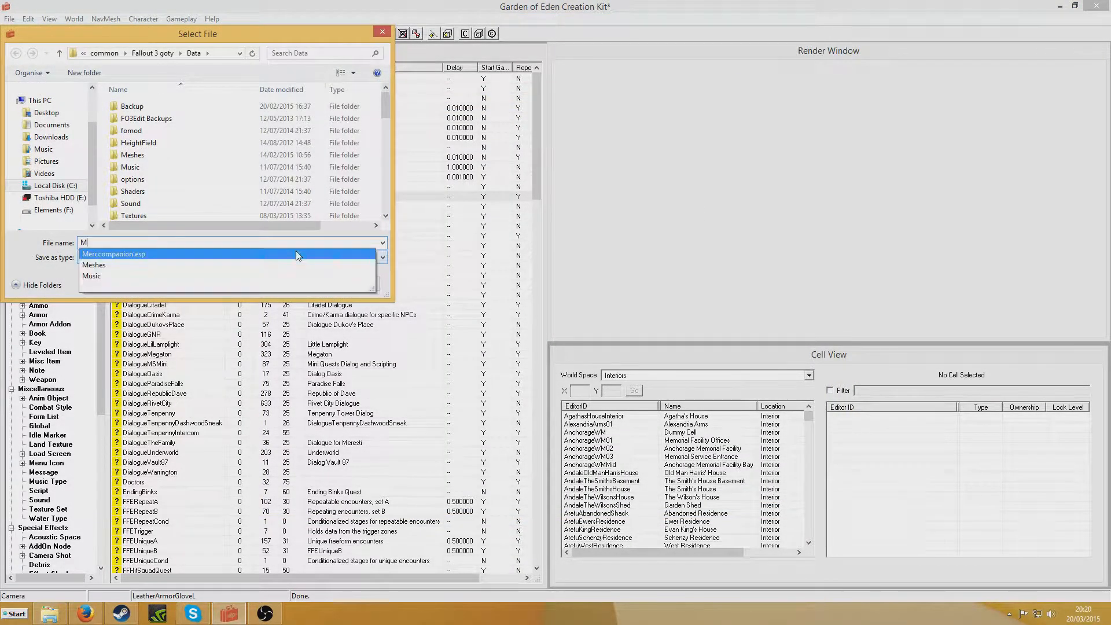
type("ultiQuest")
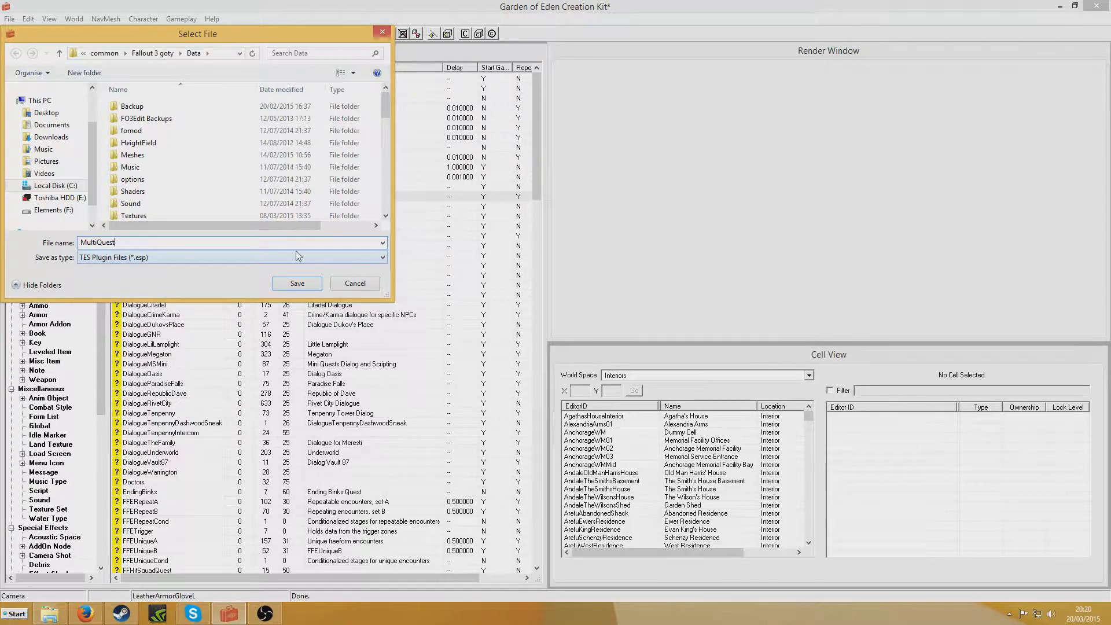
key("Return")
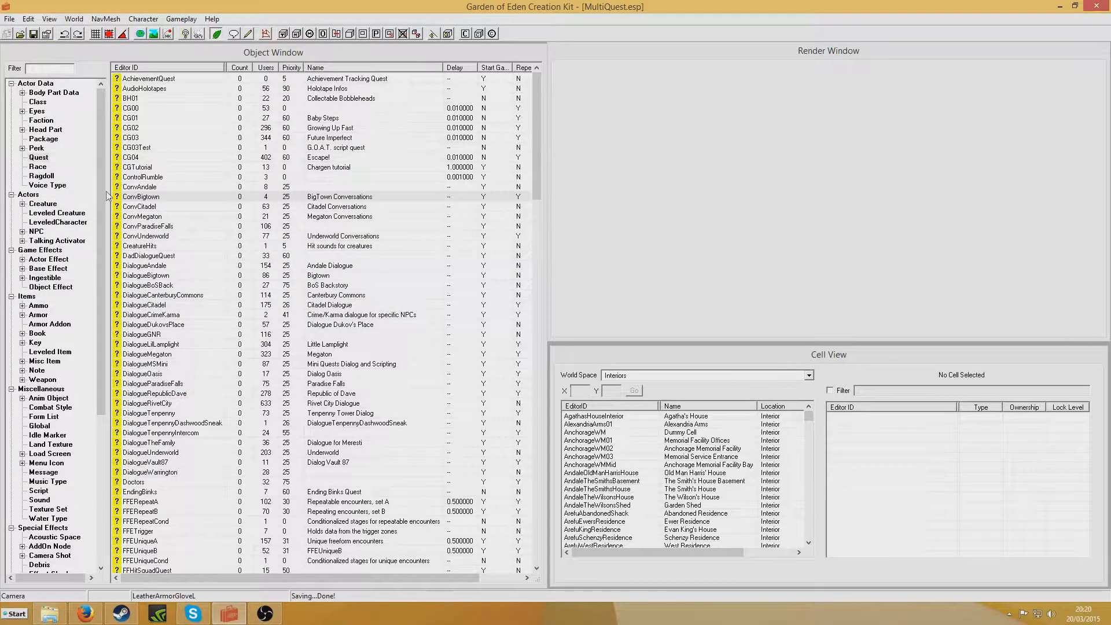
Step: Create a new NPC with the ID TutNPC1 and the name NPC
left_click(36, 232)
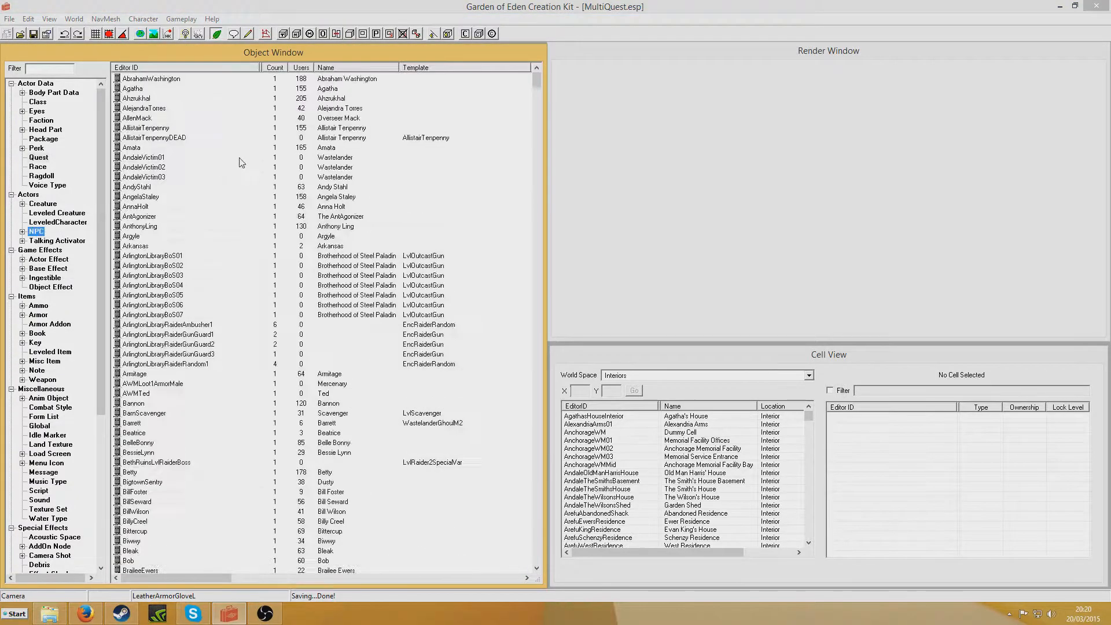
right_click(197, 167)
left_click(222, 170)
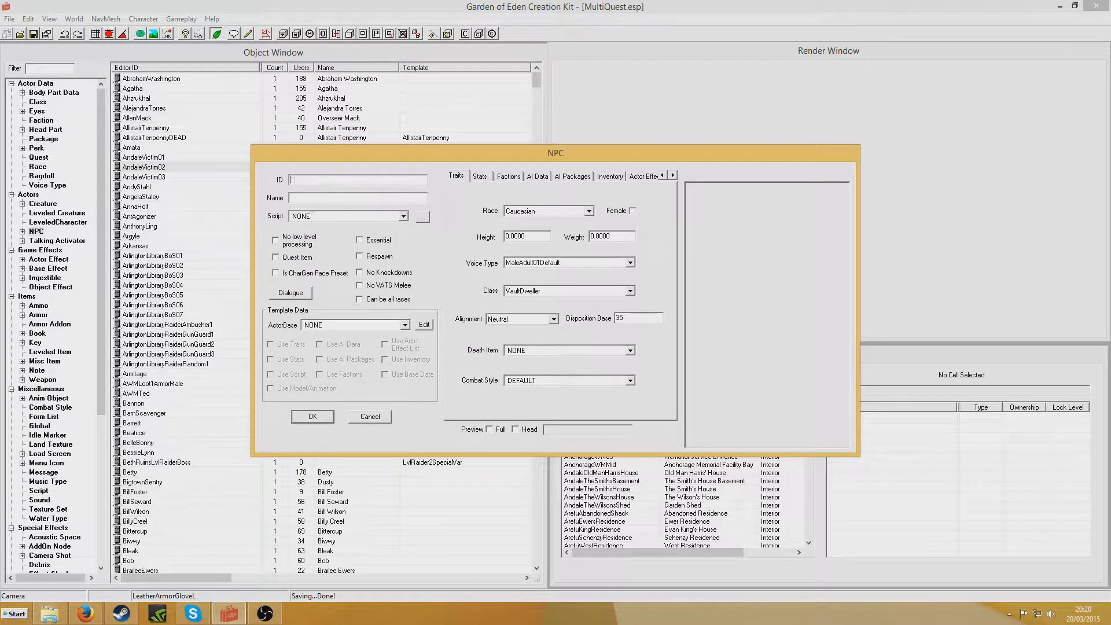
type("TutNPC1")
left_click(317, 198)
left_click(313, 417)
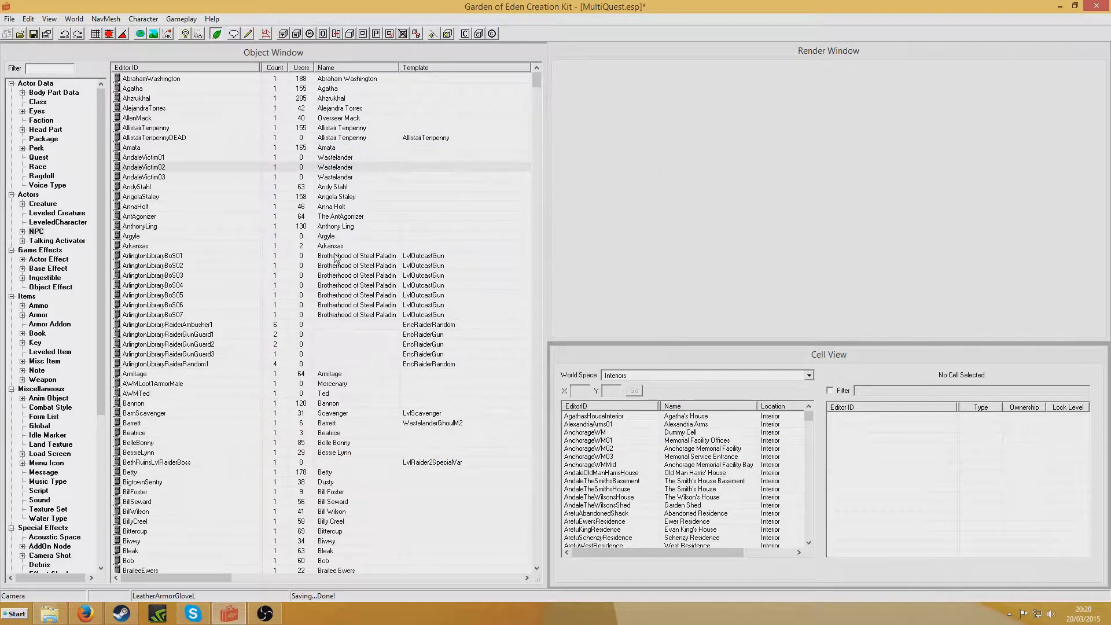
Step: Create a second, female NPC with the ID TutNPC2 and the name Kill Me
left_click(341, 180)
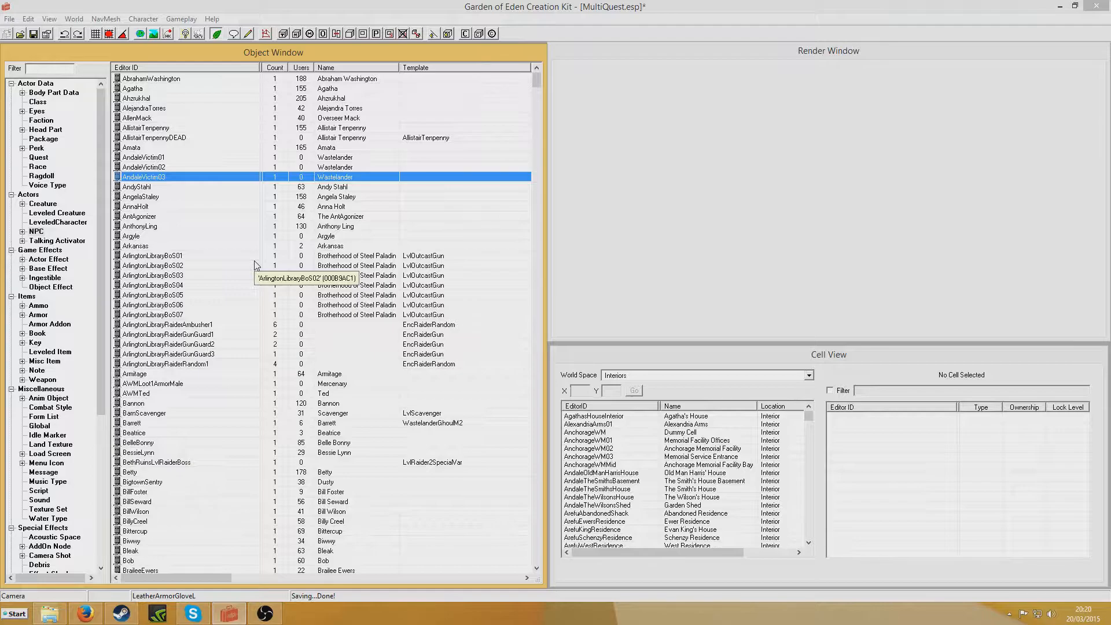
right_click(225, 226)
left_click(237, 230)
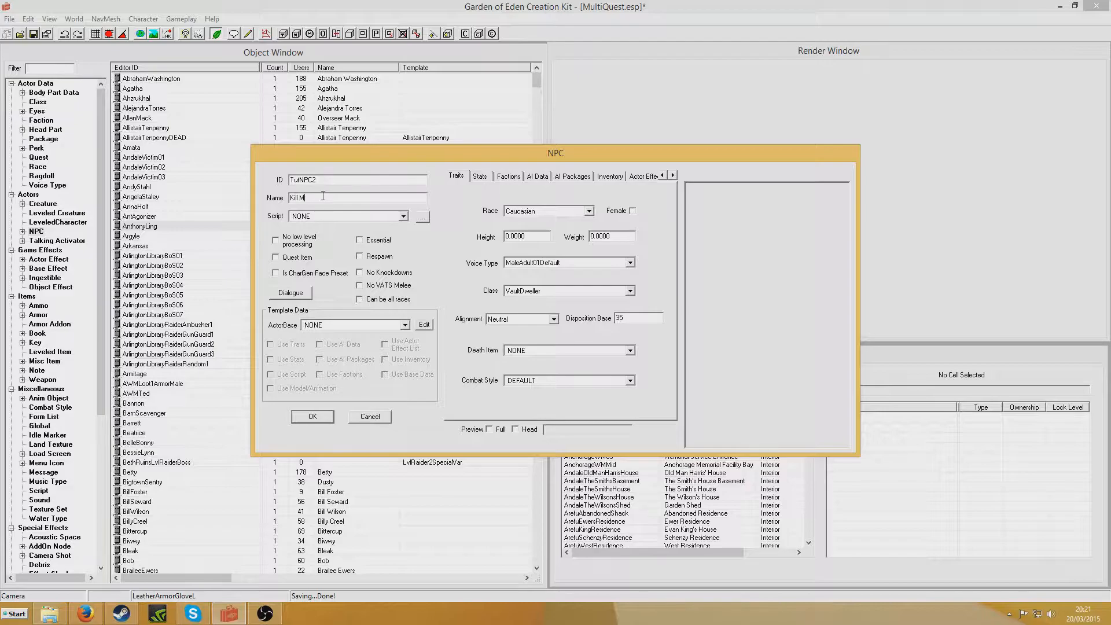
type("e")
left_click(633, 210)
left_click(312, 417)
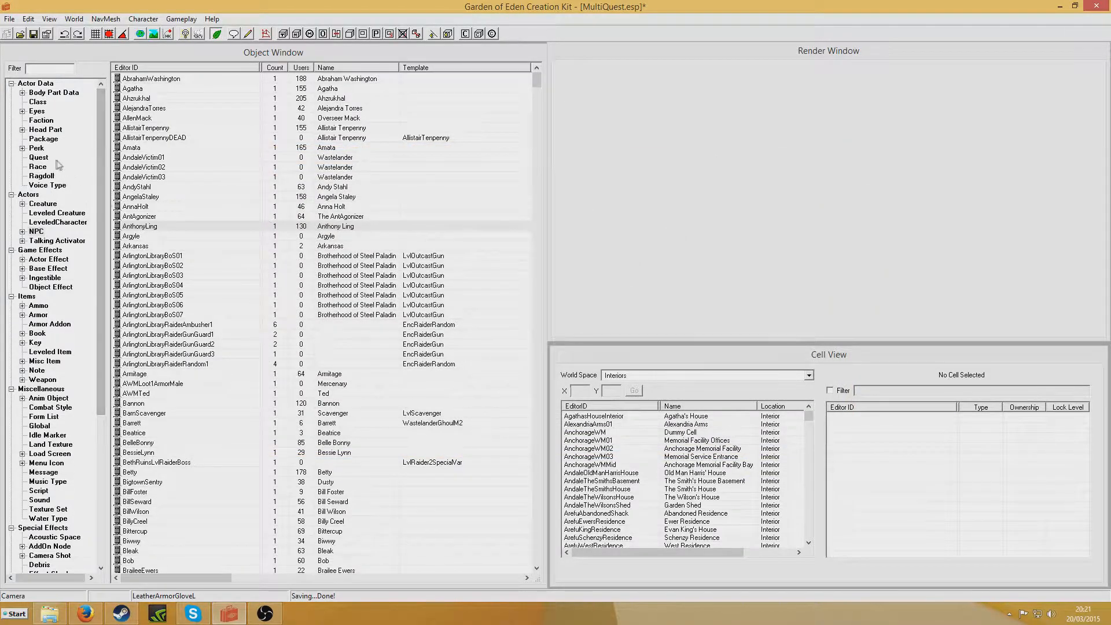
Step: Create a new voice type with the editor ID TutVoice
left_click(55, 185)
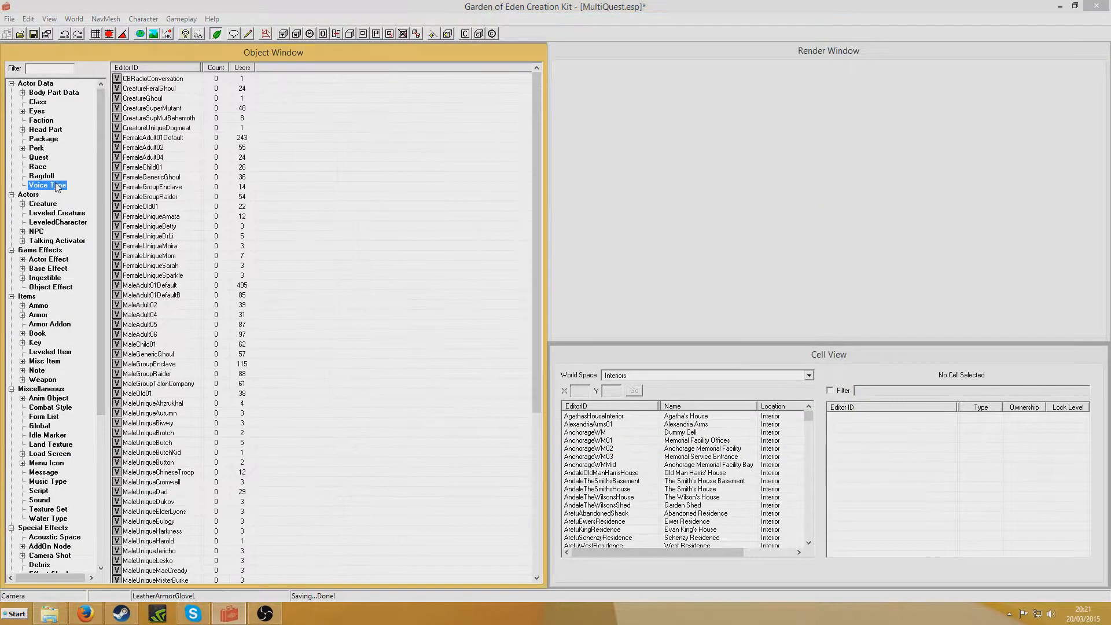
right_click(154, 167)
left_click(177, 172)
right_click(50, 128)
left_click(81, 133)
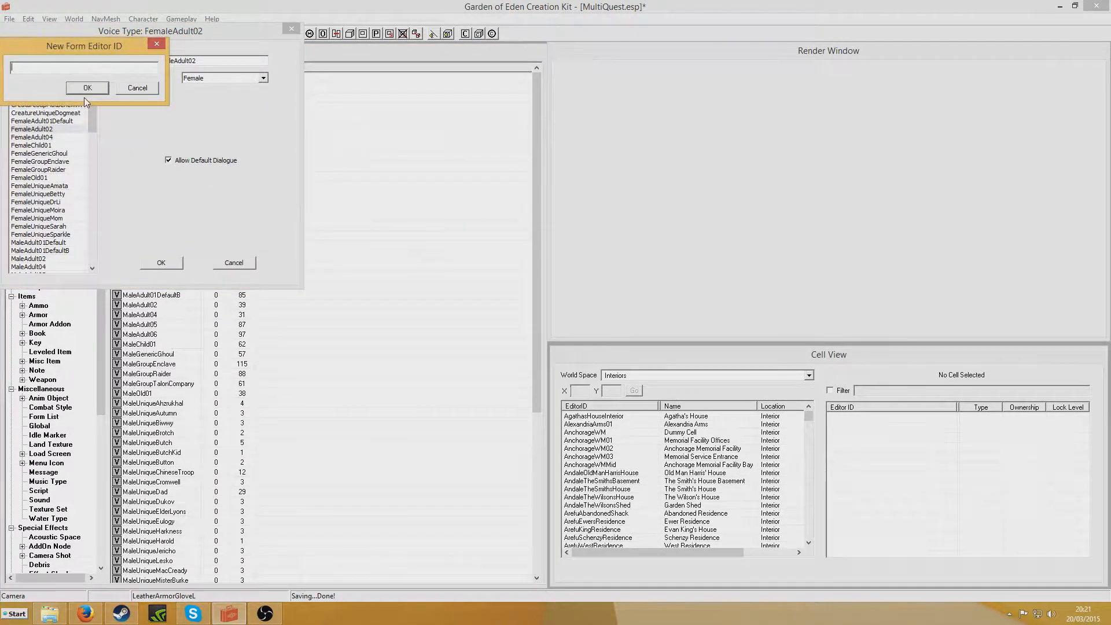
type("TutVoice")
left_click(82, 91)
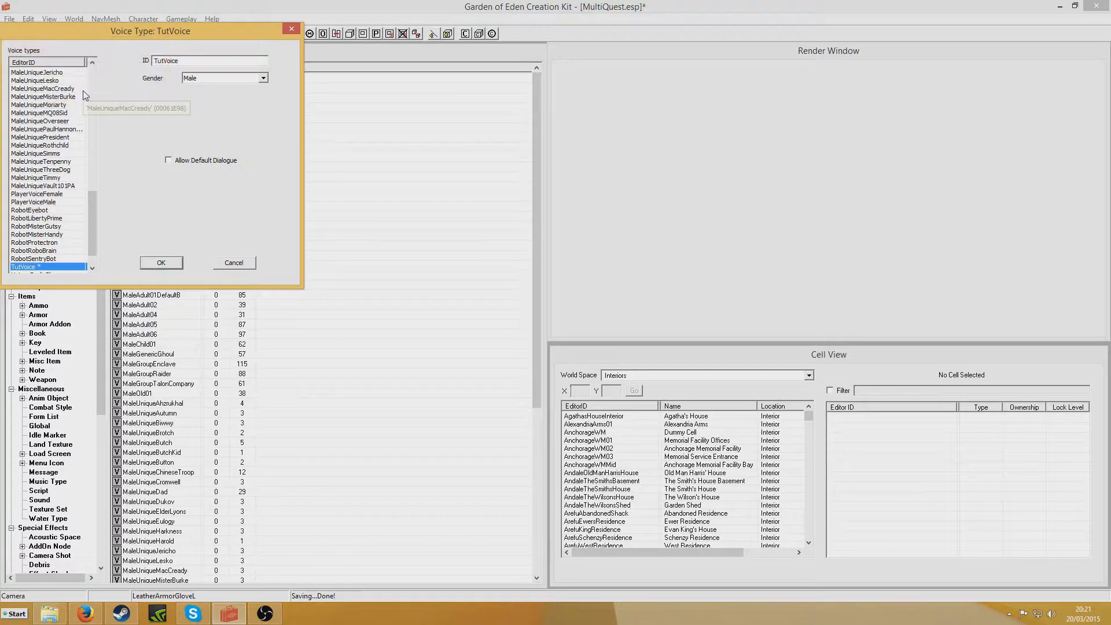
left_click(161, 262)
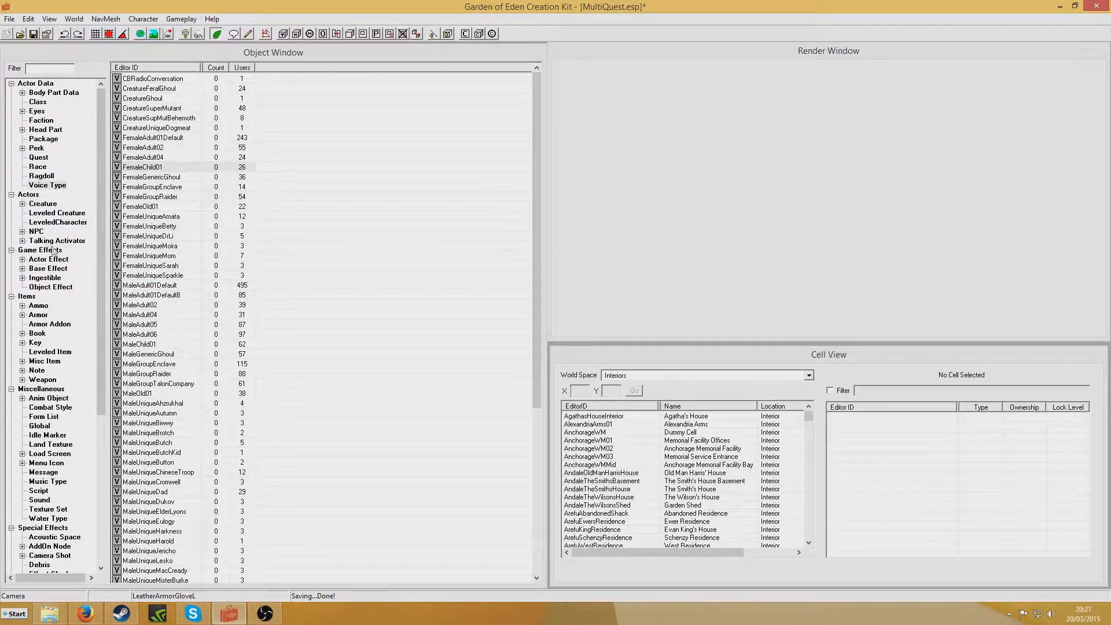
Step: Filter the objects by "tut" and assign the TutVoice voice type to TutNPC1
left_click(51, 71)
type("tut")
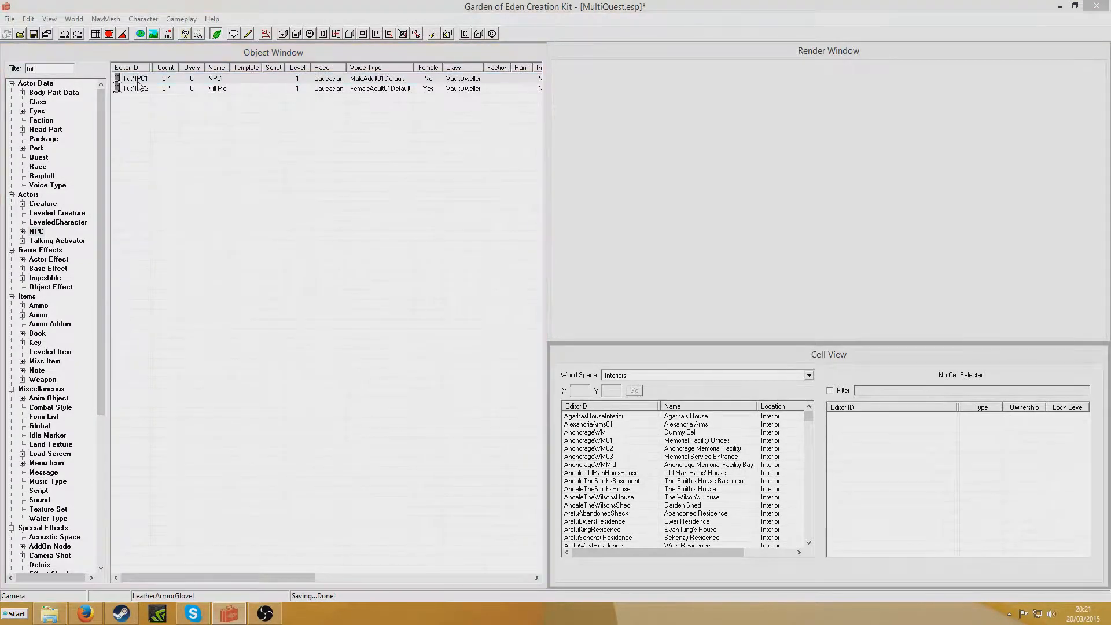
double_click(138, 81)
left_click(631, 263)
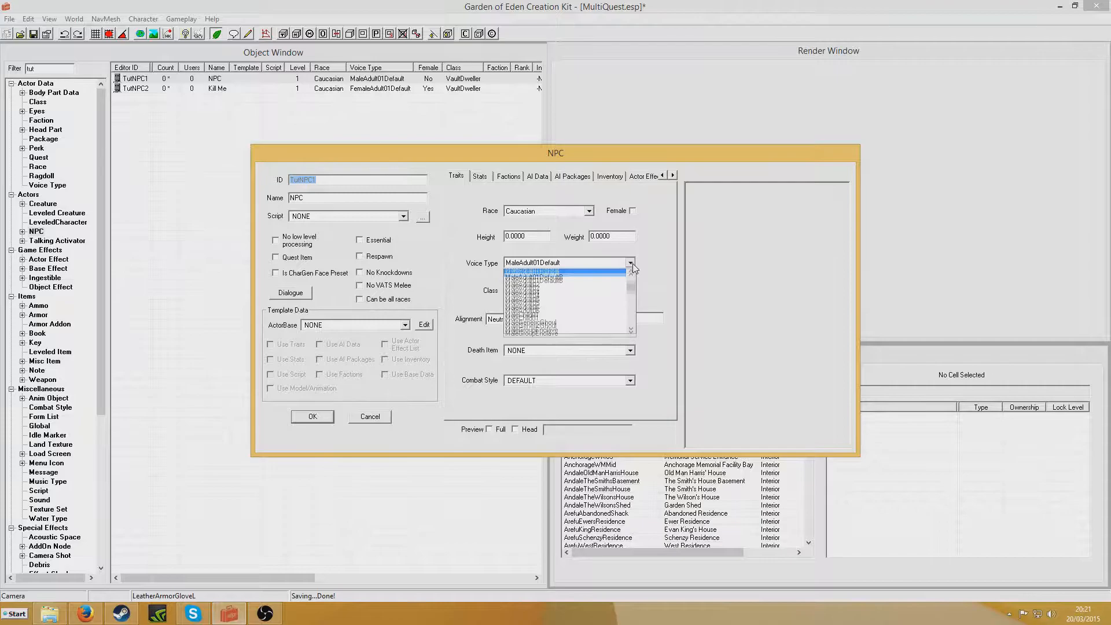
key("t")
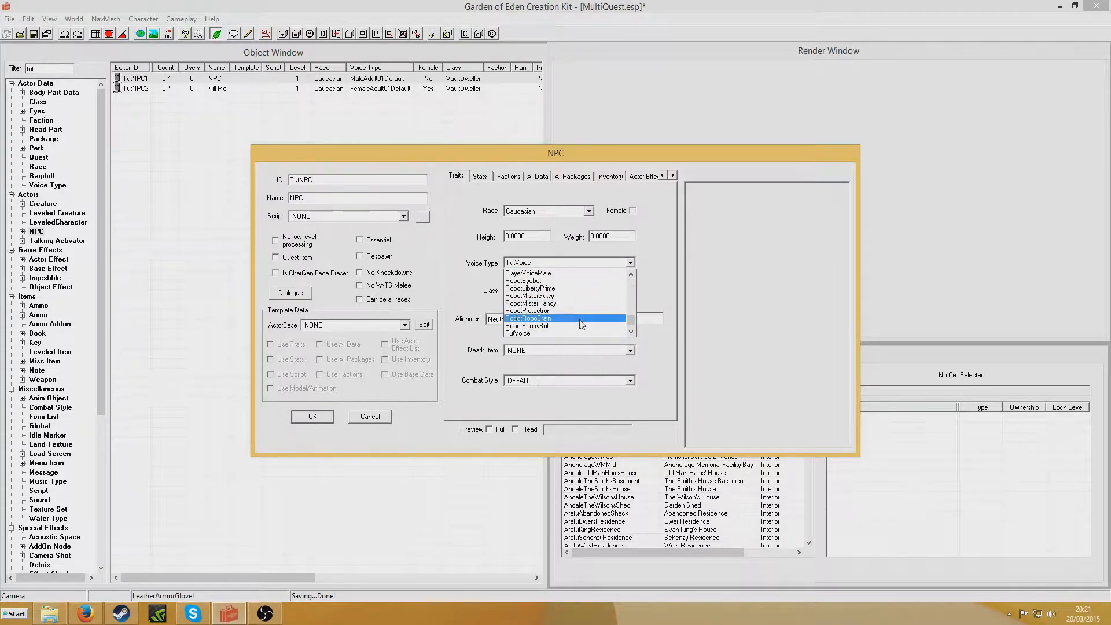
key("Escape")
left_click(312, 417)
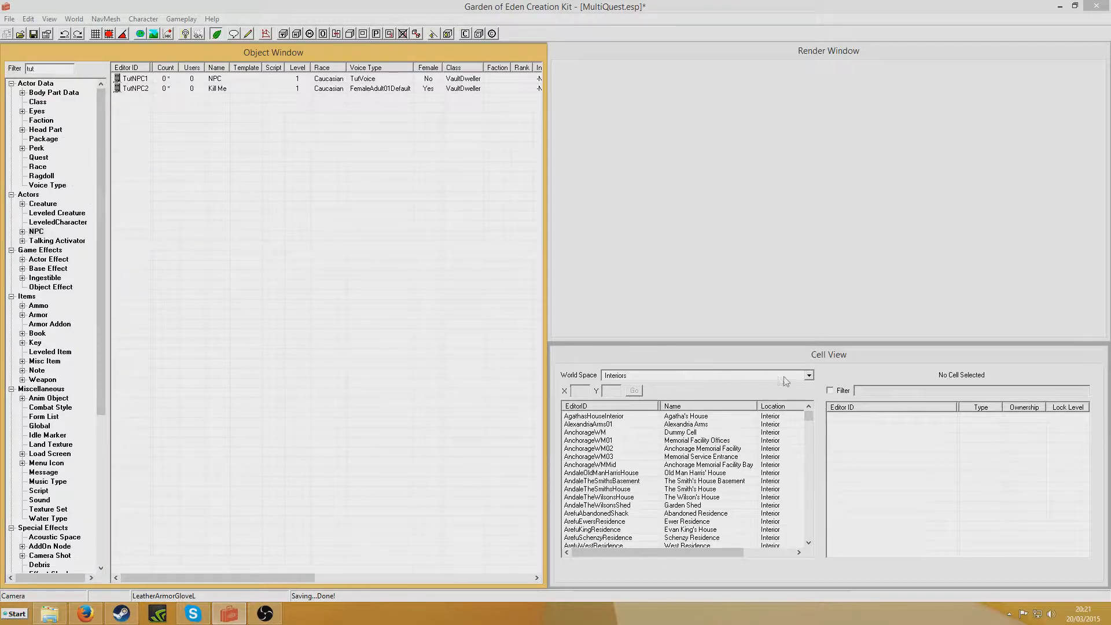
Step: Clear the object filter, then give the AbrahamWashingtonTerminal form the ID TutTerminal and the name Tutorial Terminal
left_click_drag(99, 293, 95, 450)
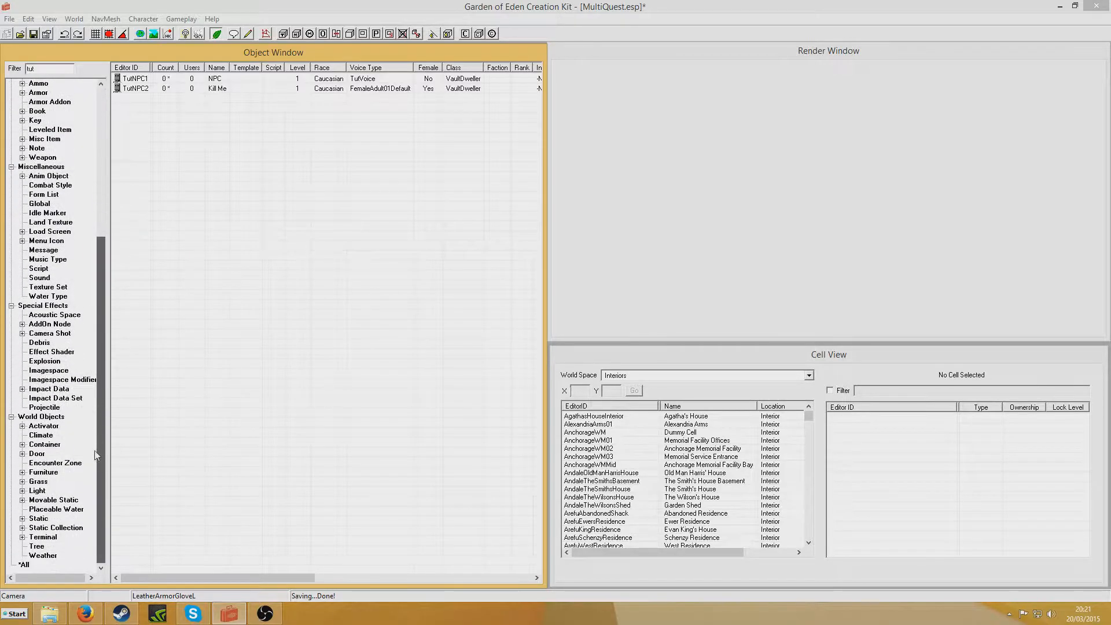
left_click(42, 546)
left_click(31, 68)
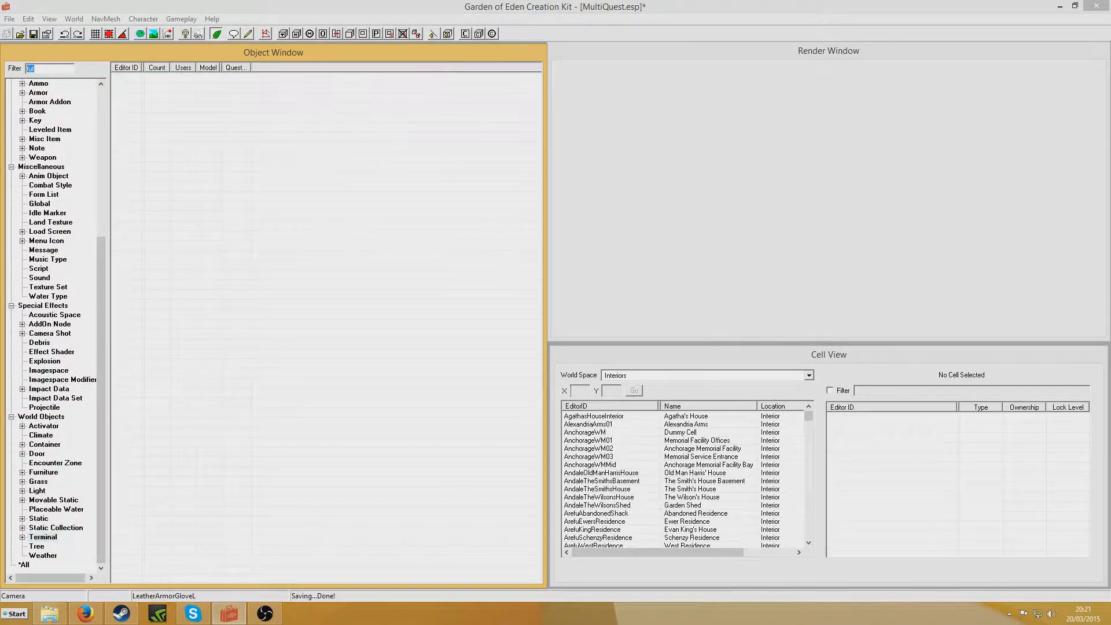
key("BackSpace")
double_click(158, 78)
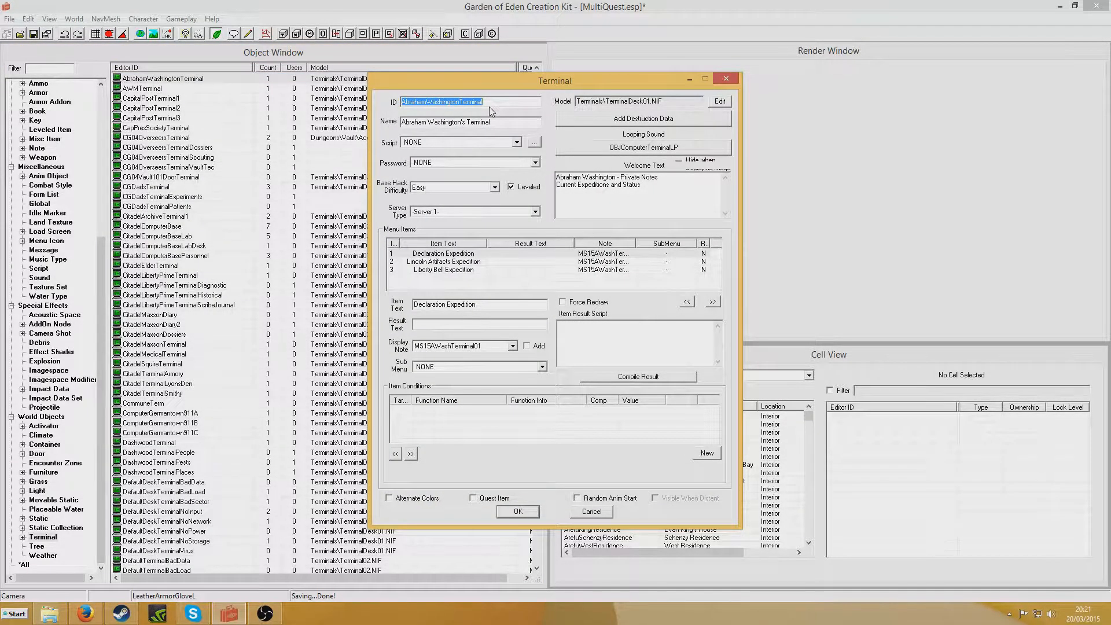
type("TutTerminal")
key("Tab")
type("Tutorial Ter")
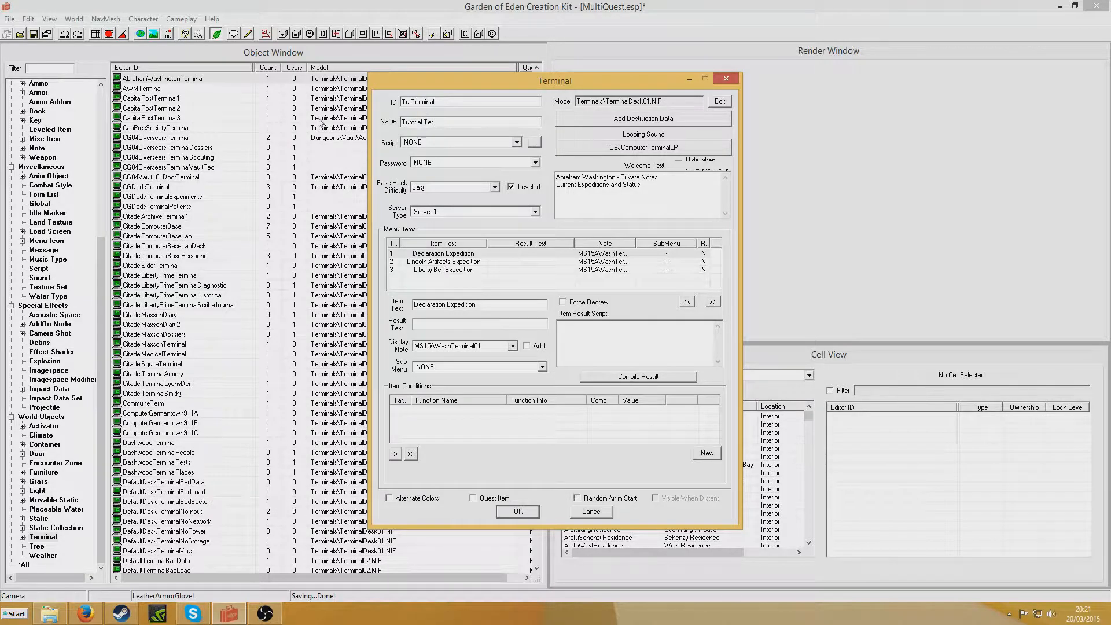
type("minal")
key("Tab")
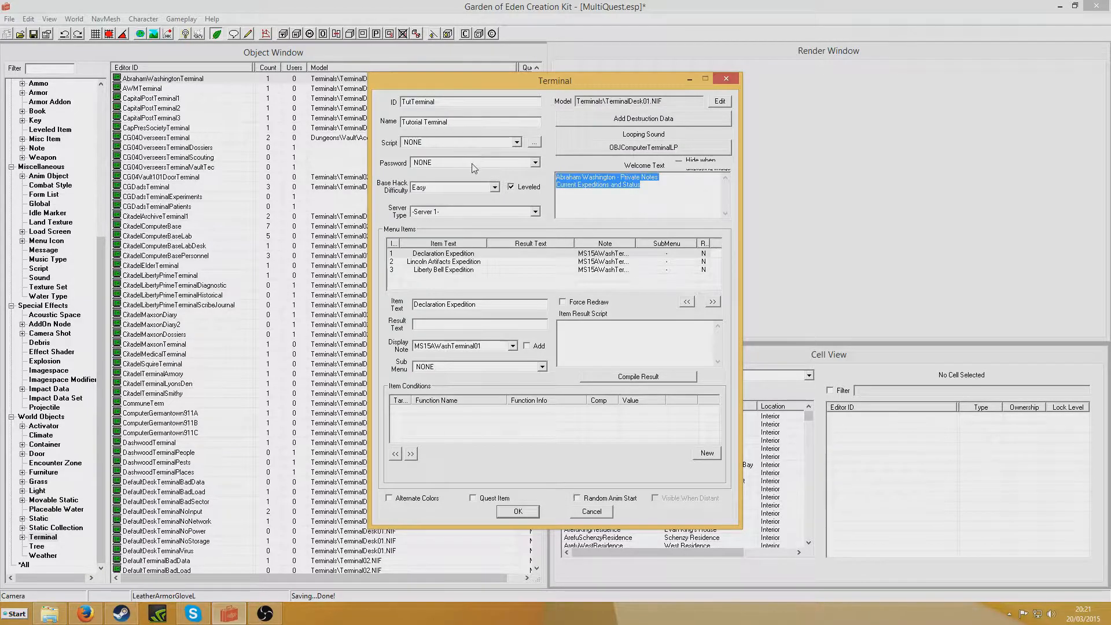
Step: Clear the terminal's welcome text and set its base hack difficulty to Unlocked, with Leveled turned off
key("Delete")
left_click(495, 187)
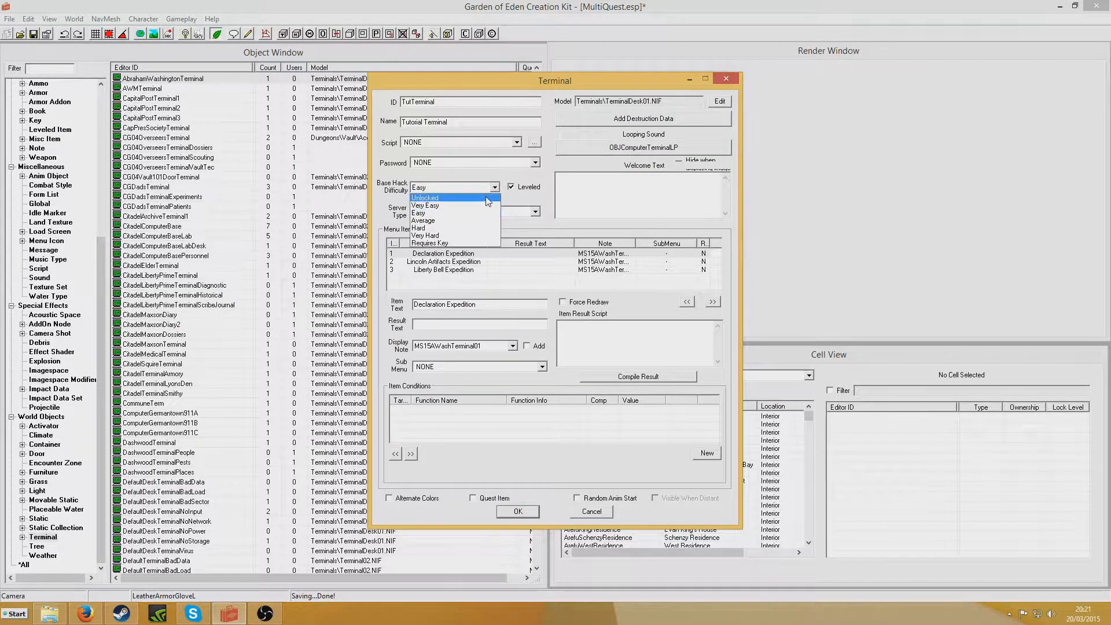
left_click(489, 202)
left_click(511, 187)
Step: Delete all three menu items from the terminal and save it as a new form
left_click(457, 255)
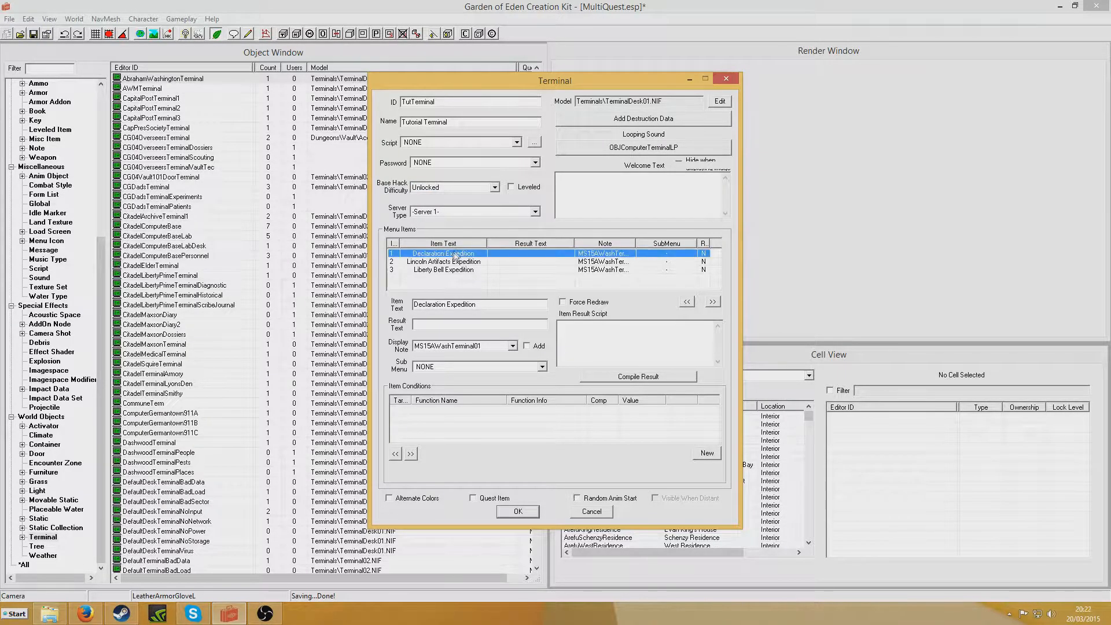
key("Delete")
key("Delete")
key("Delete")
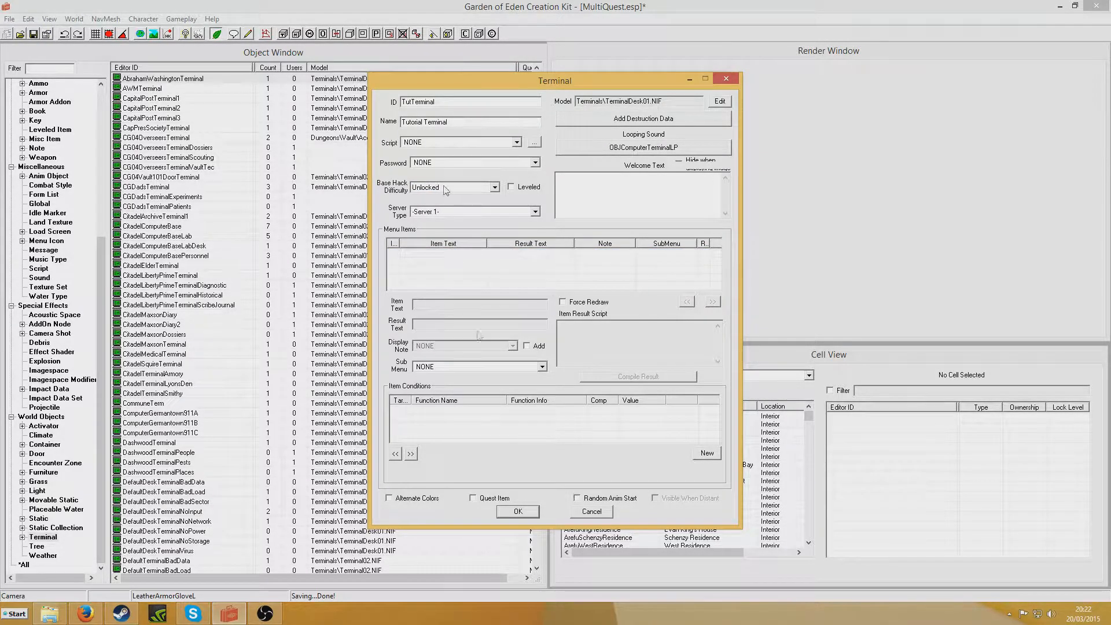
left_click(515, 513)
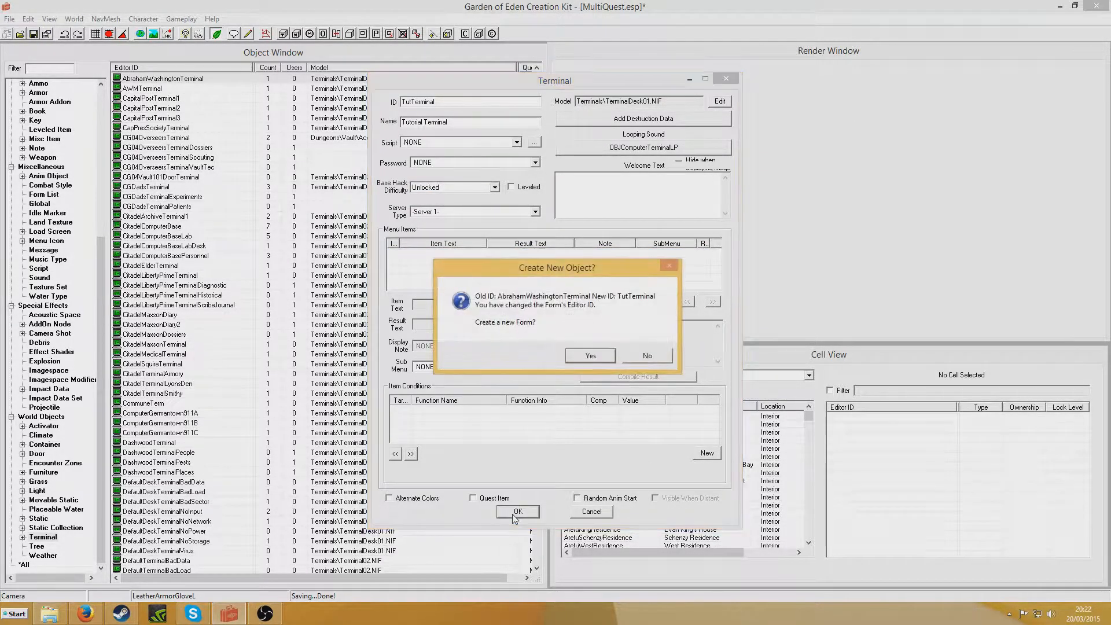
left_click(598, 354)
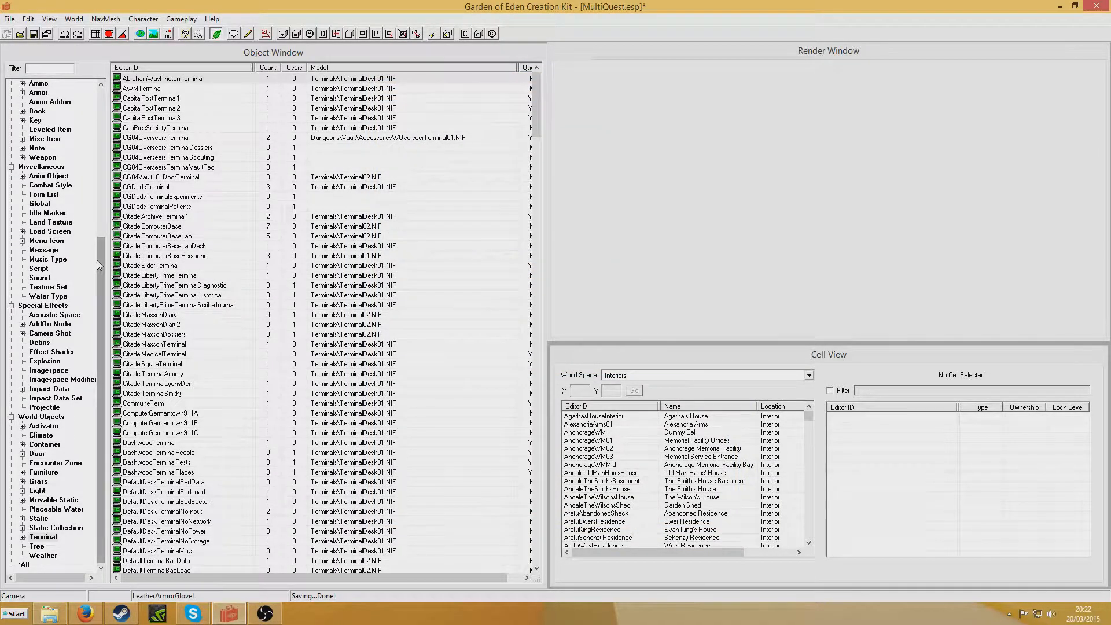
Step: Create a new quest item from AbraxoCleaner with the ID TutAbraxoCleaner, adding "Tutorial" to the start of its name
left_click(51, 141)
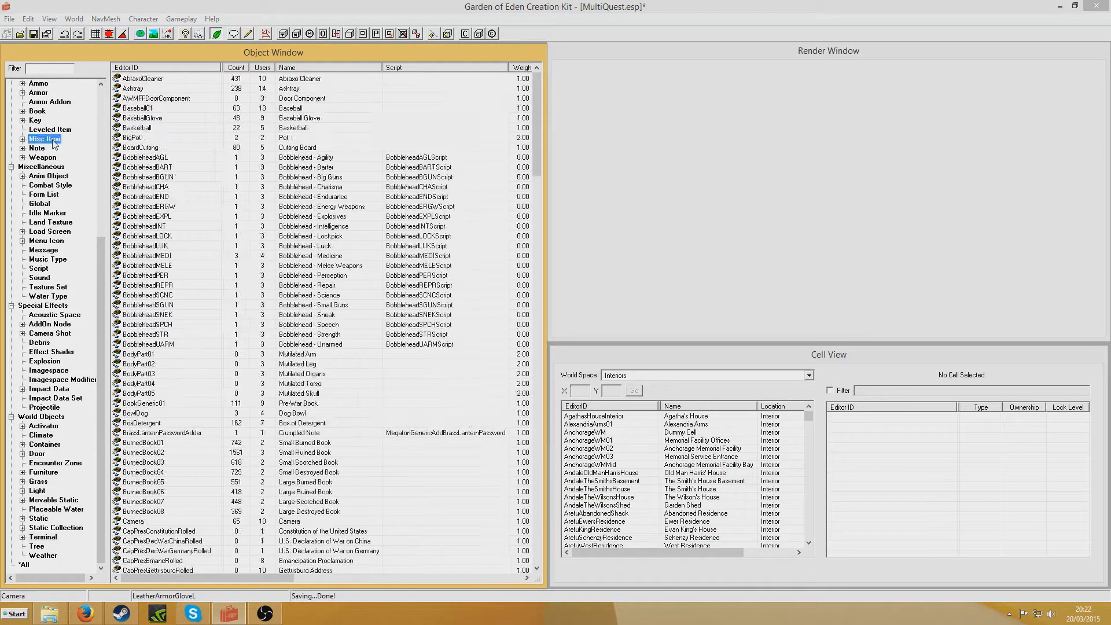
double_click(170, 79)
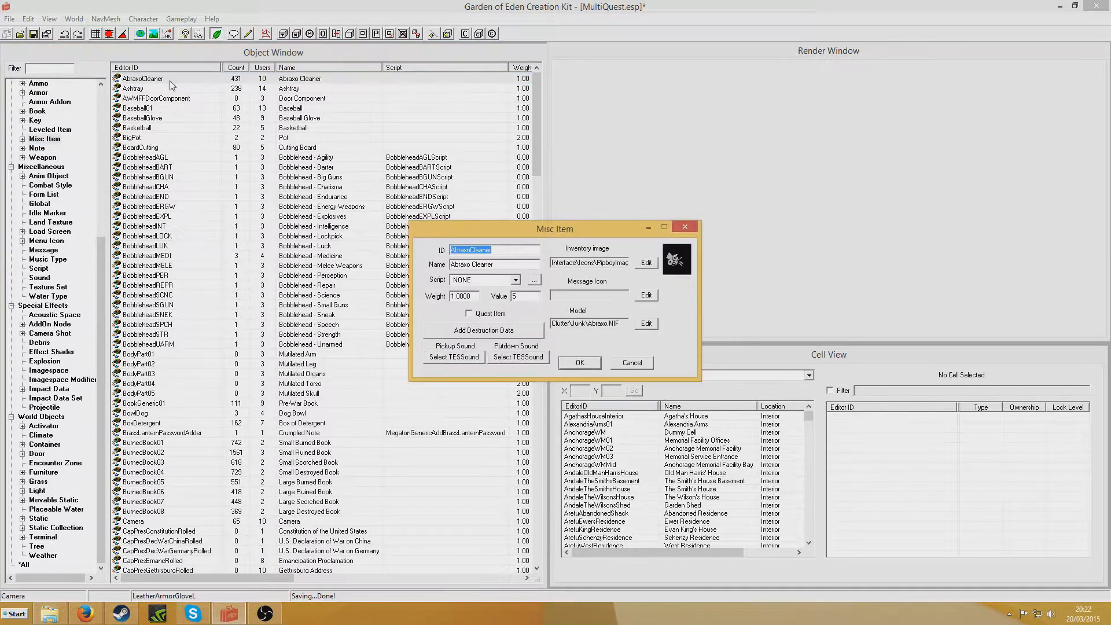
left_click(493, 251)
key("Home")
type("Tut")
left_click(452, 265)
type("Tutorial")
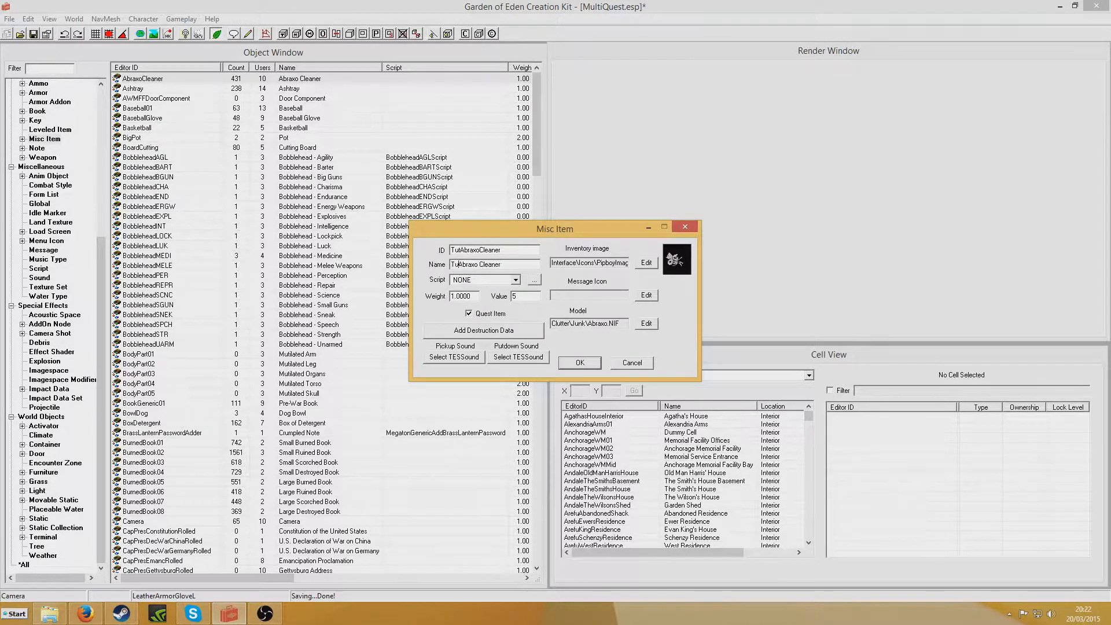
left_click(580, 362)
left_click(637, 351)
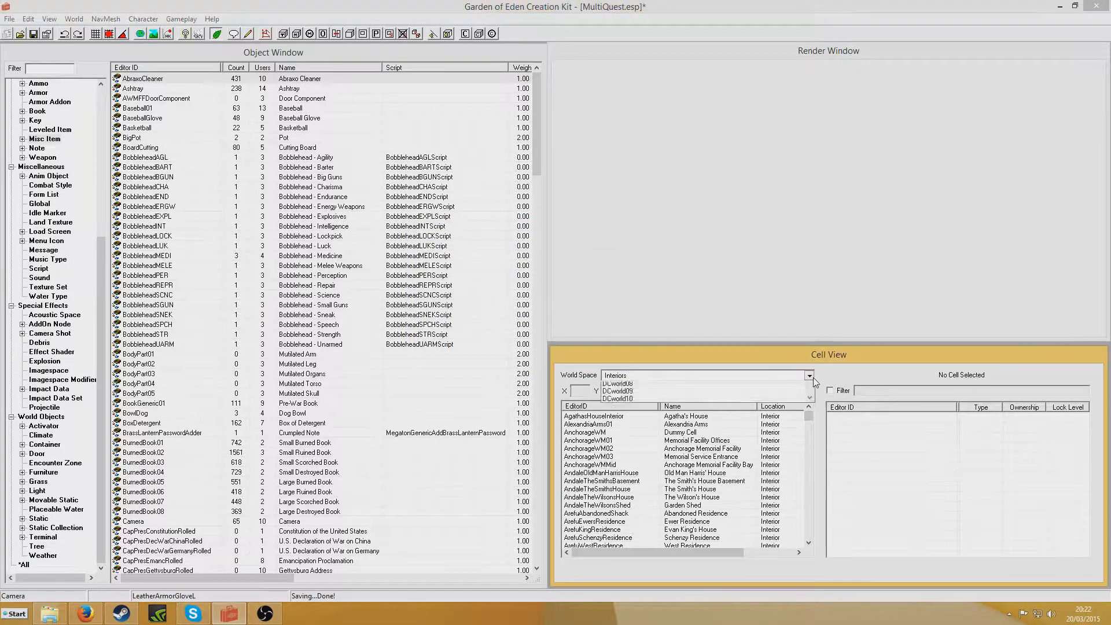
Step: Switch the cell view's world space to Wasteland
left_click(809, 376)
scroll(738, 436, "down", 5)
scroll(738, 436, "down", 2)
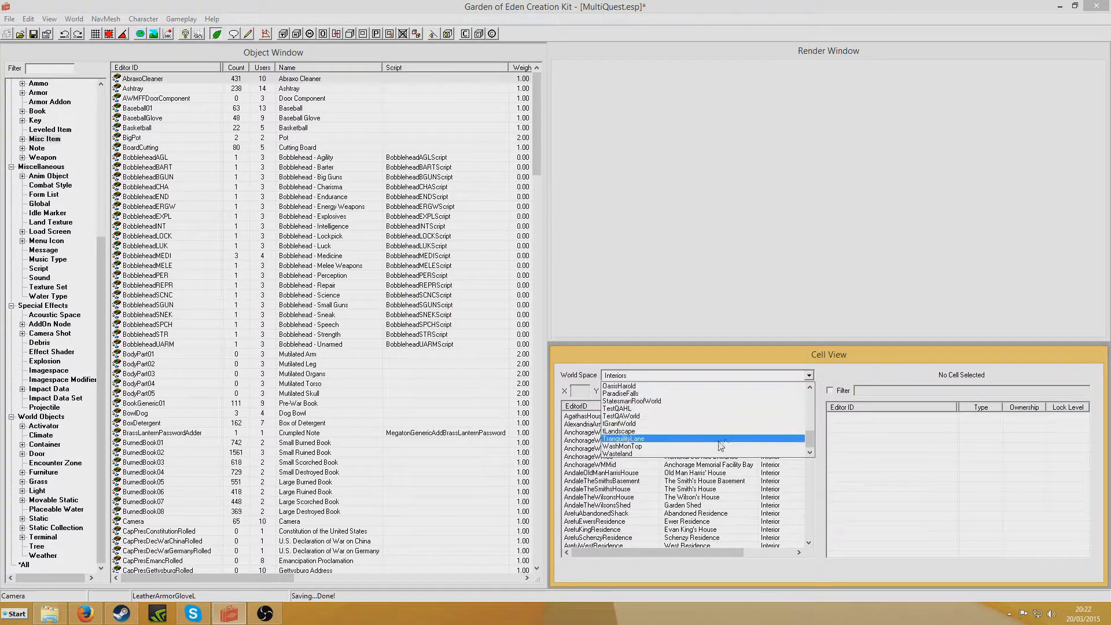
left_click(688, 454)
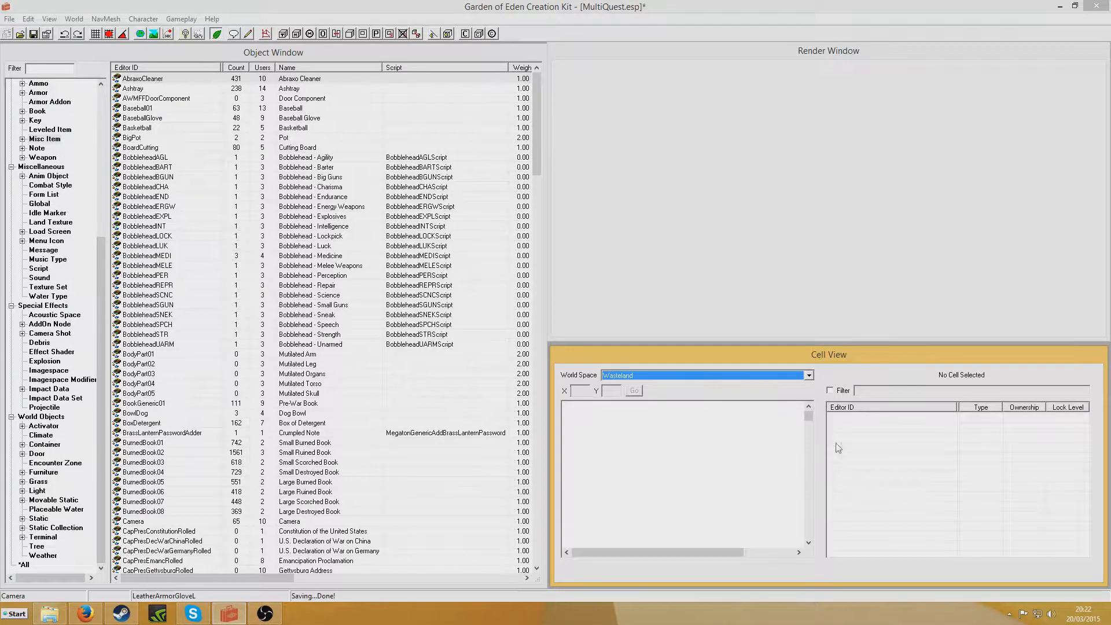
Step: Load the Springvale exterior cell at -2, -4 for editing, accepting all missing-texture warnings
left_click(611, 431)
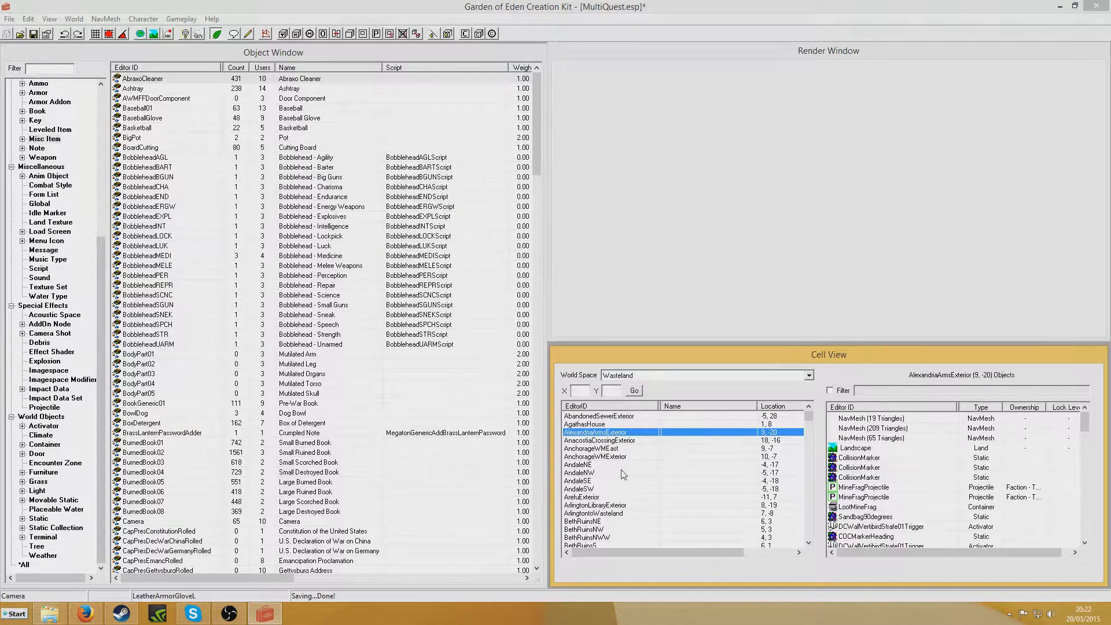
key("s")
scroll(623, 503, "down", 3)
scroll(599, 516, "down", 1)
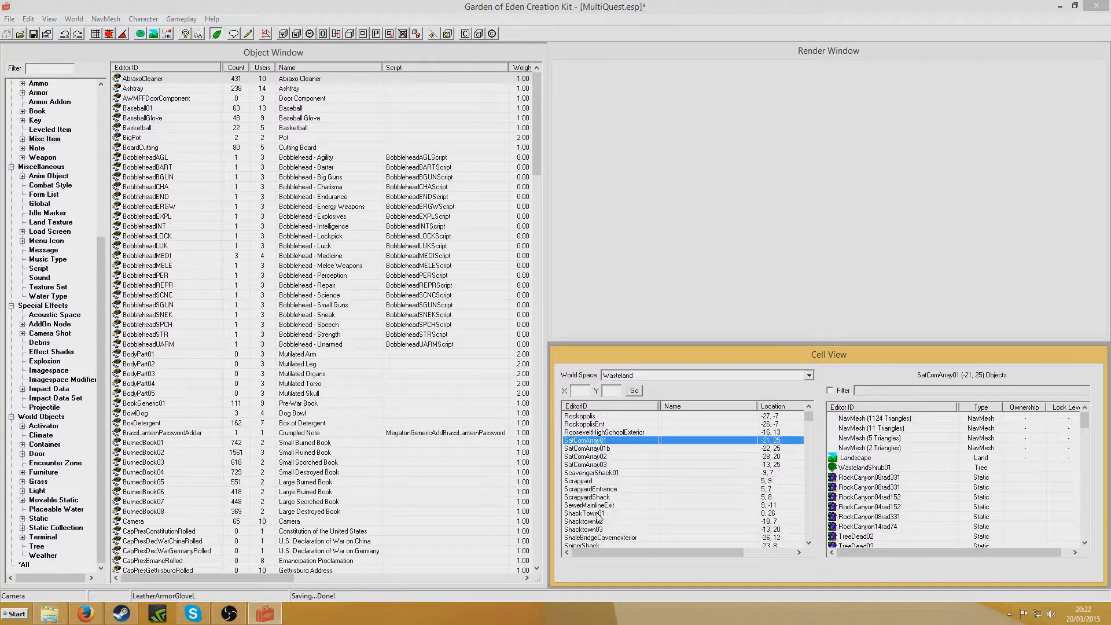
scroll(602, 516, "down", 1)
left_click(596, 529)
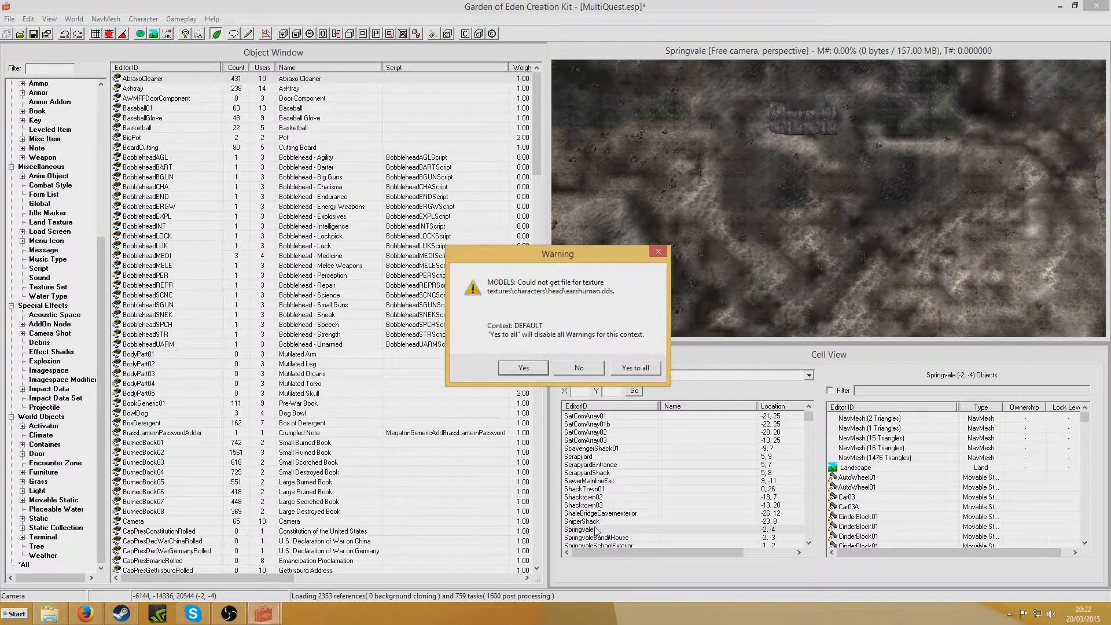
left_click(624, 369)
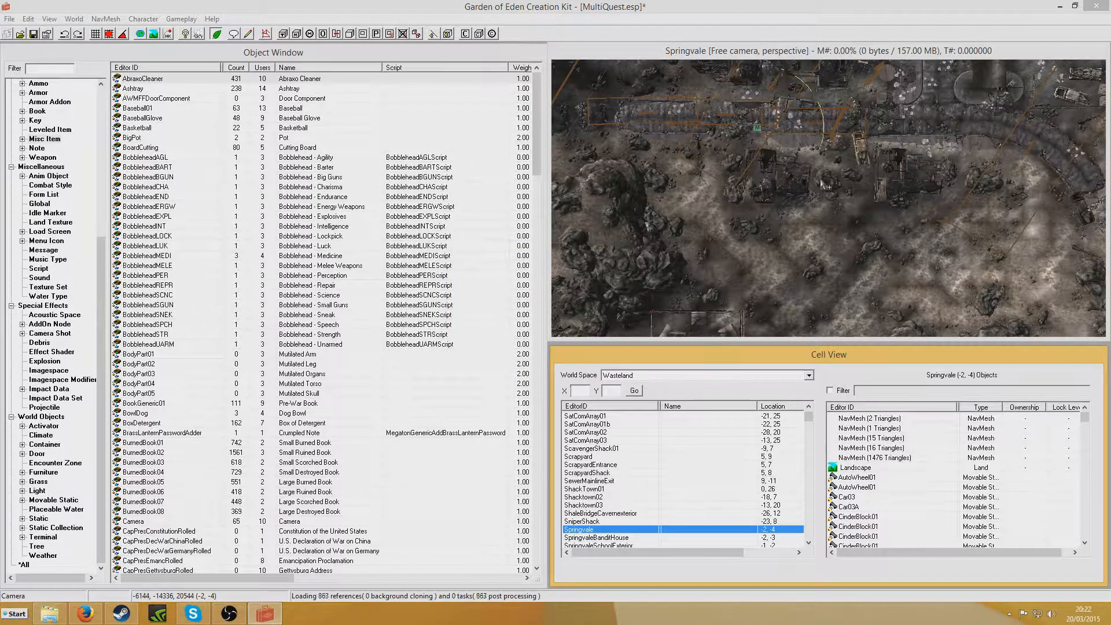
Step: Filter the objects by "tut" and place a TutAbraxoCleaner in front of the ruined house in Springvale
left_click(846, 144)
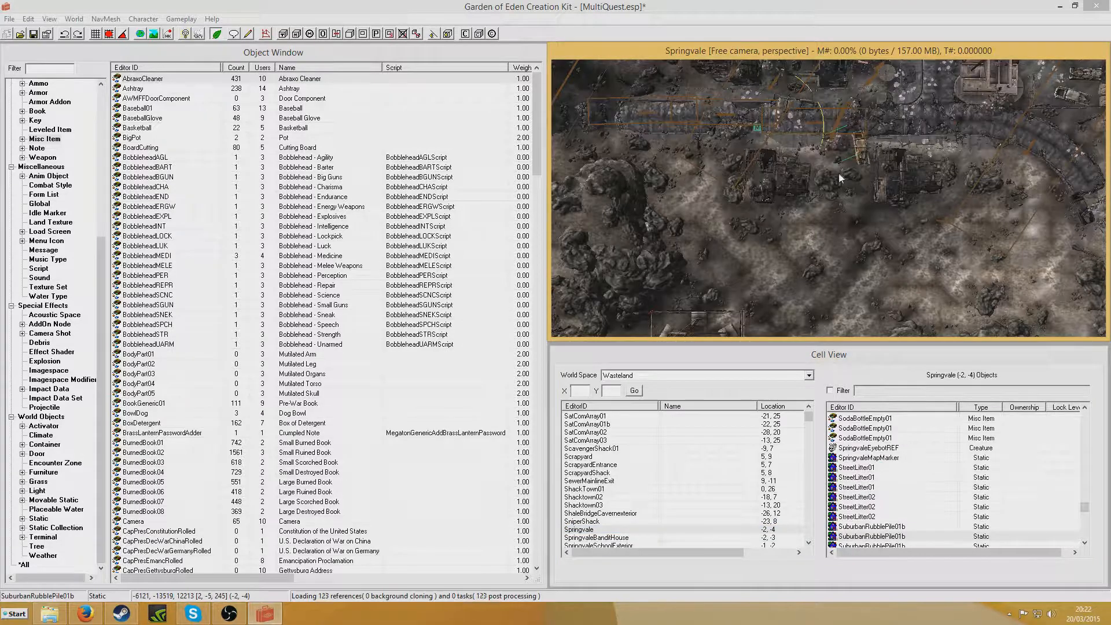
middle_click_drag(839, 173, 889, 166, "shift")
scroll(851, 233, "up", 3)
scroll(900, 234, "up", 4)
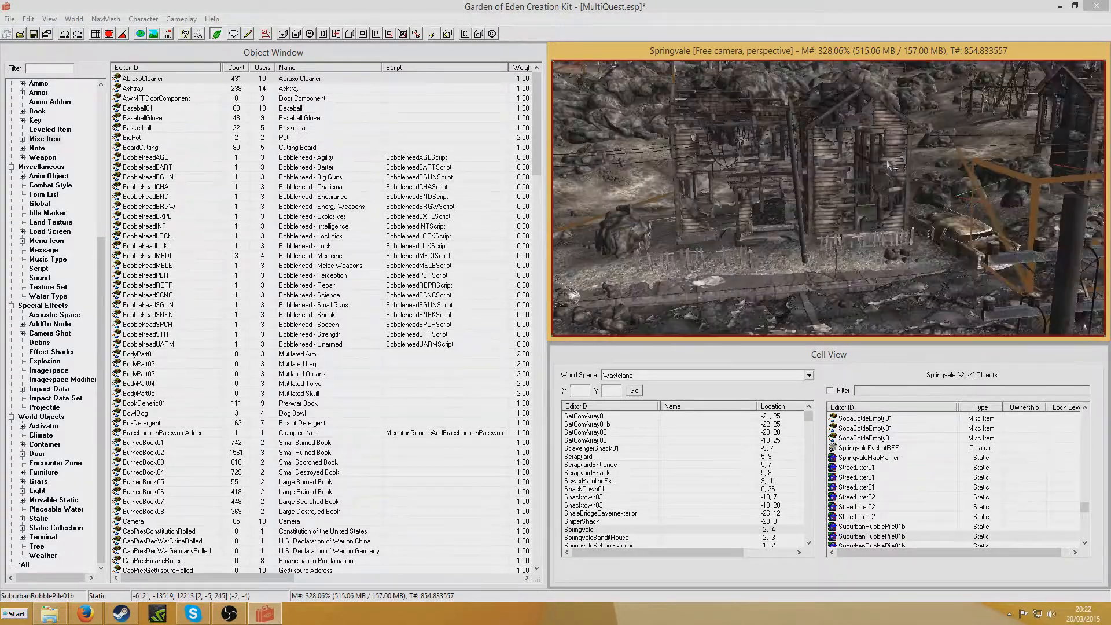
left_click(51, 71)
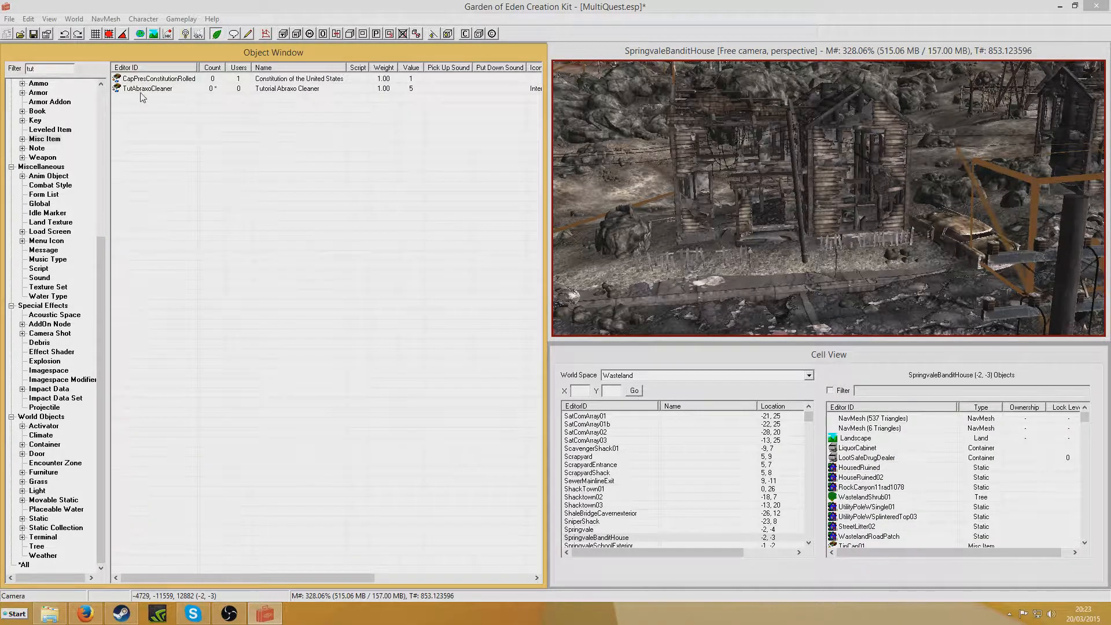
left_click_drag(146, 88, 738, 182)
left_click(587, 350)
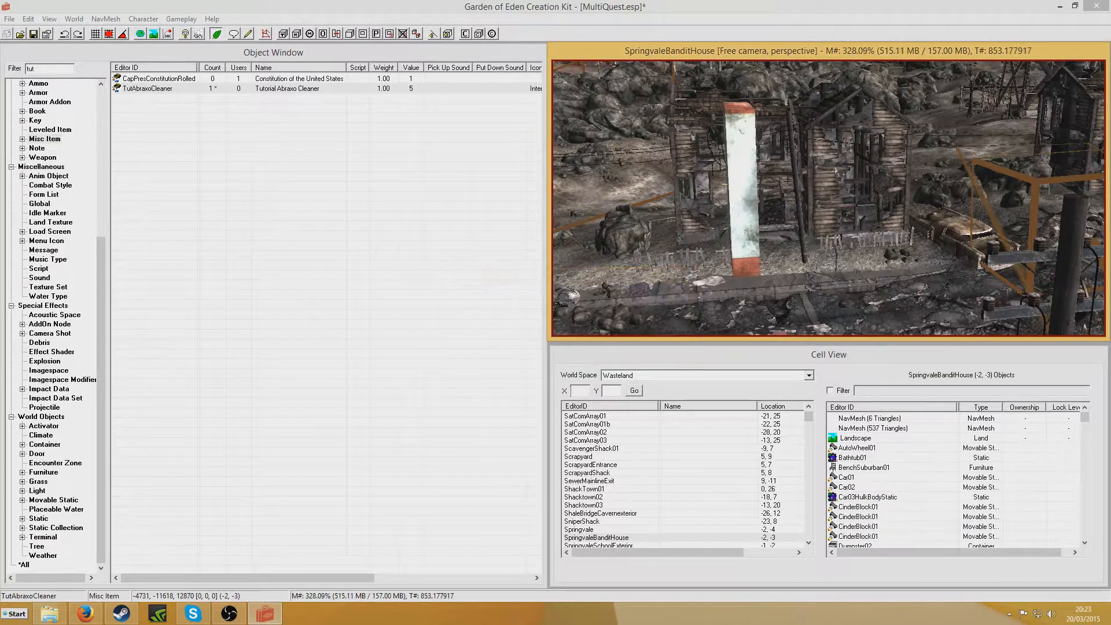
Step: Turn the placed TutAbraxoCleaner to about -80 degrees, move it to the road and drop it onto the ground
left_click_drag(736, 174, 773, 206)
right_click_drag(783, 214, 787, 228)
scroll(787, 228, "down", 2)
key("f")
middle_click_drag(787, 228, 786, 104)
left_click_drag(783, 305, 751, 182)
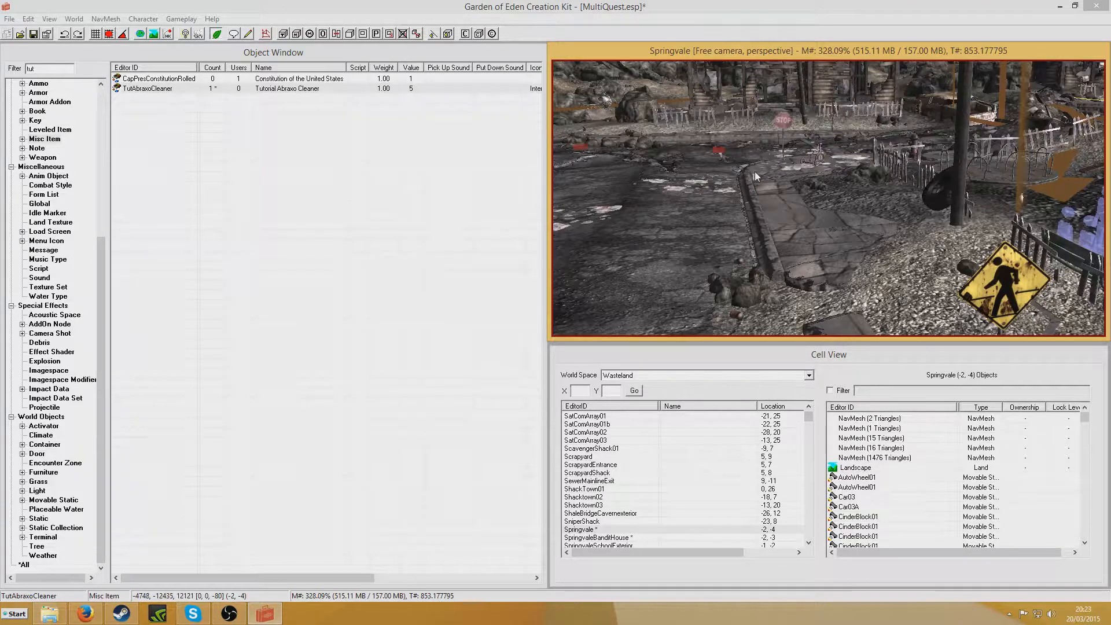
Step: Place a TutTerminal in Springvale, turn it to about 52 degrees and move it onto the road beside the sidewalk
left_click(46, 537)
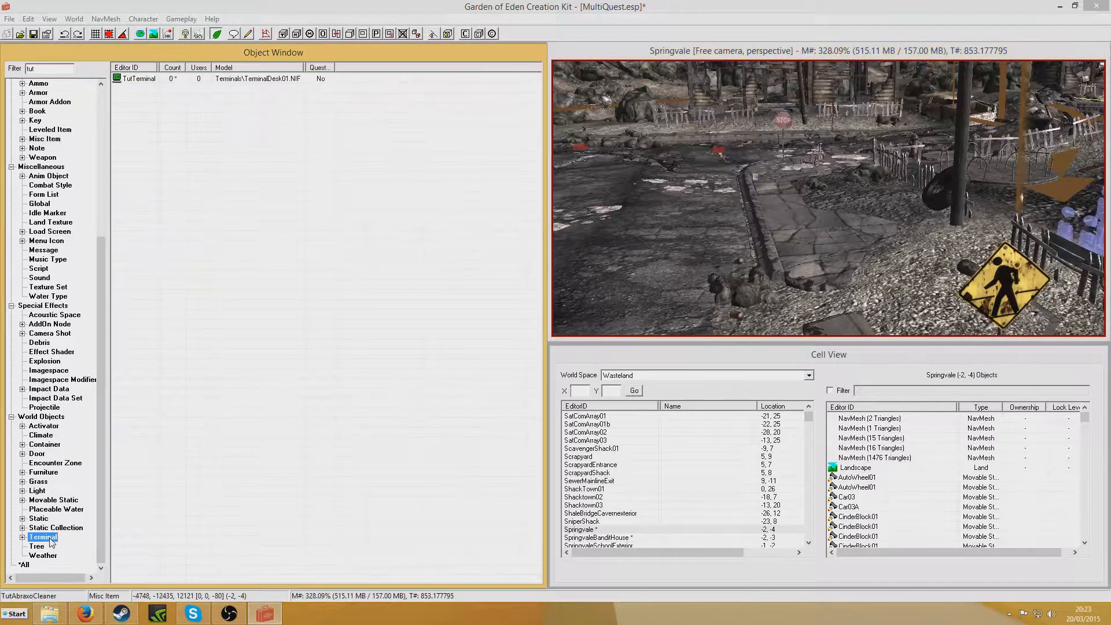
left_click(123, 79)
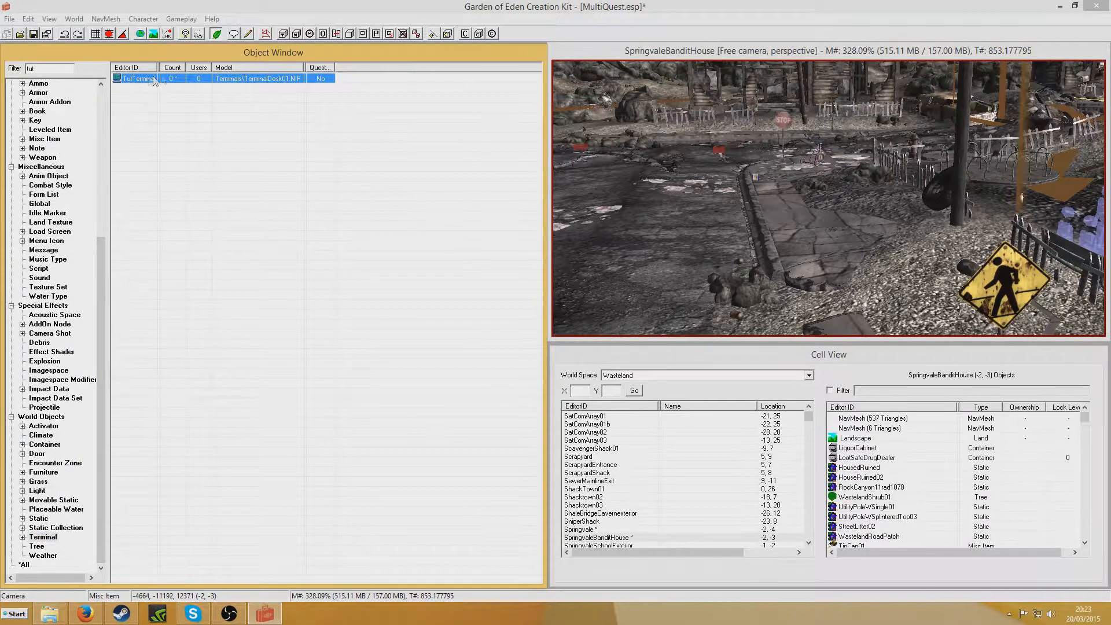
left_click_drag(121, 81, 779, 165)
right_click_drag(821, 184, 822, 192)
left_click_drag(839, 185, 747, 175)
middle_click_drag(748, 175, 783, 247, "shift")
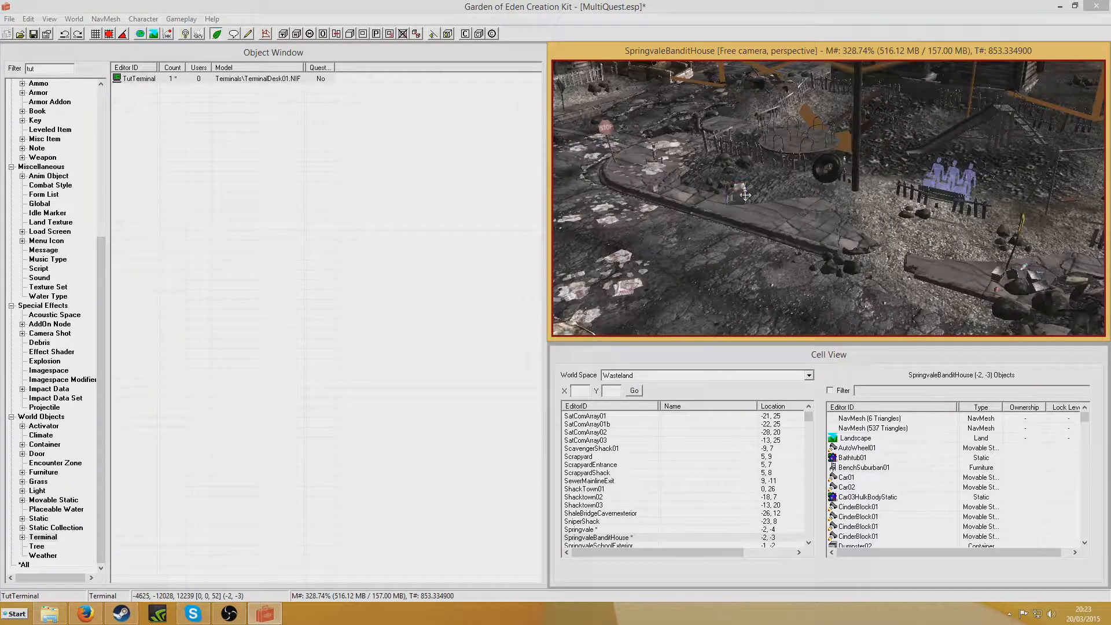
left_click_drag(746, 196, 634, 216)
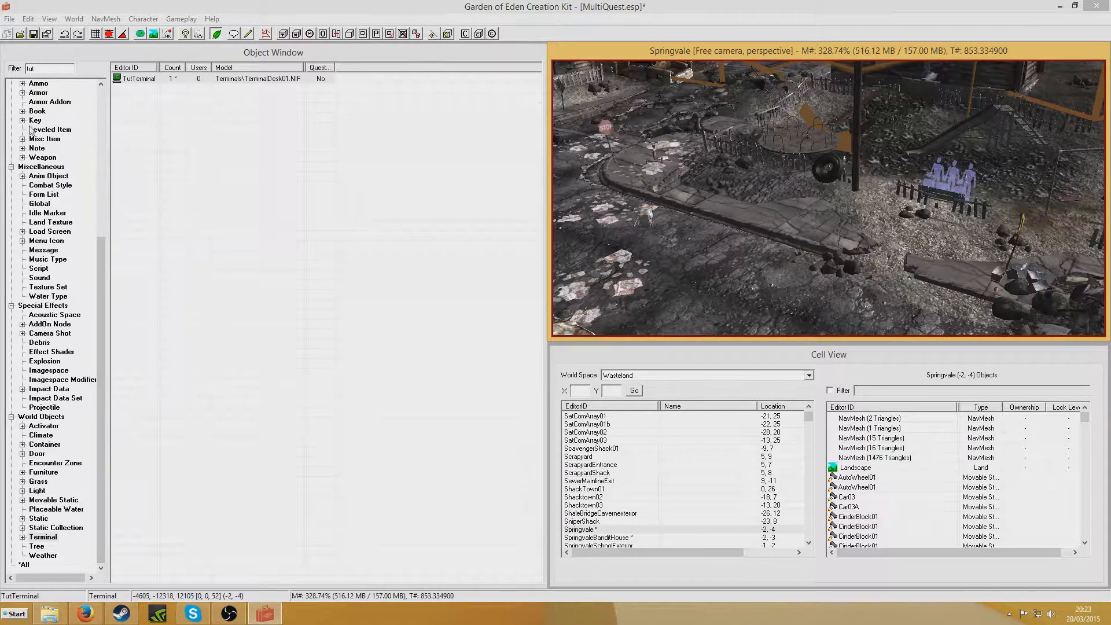
Step: Place TutNPC2 near the terminal, turn it to about 155 degrees and drop it onto the ground
left_click_drag(97, 253, 97, 110)
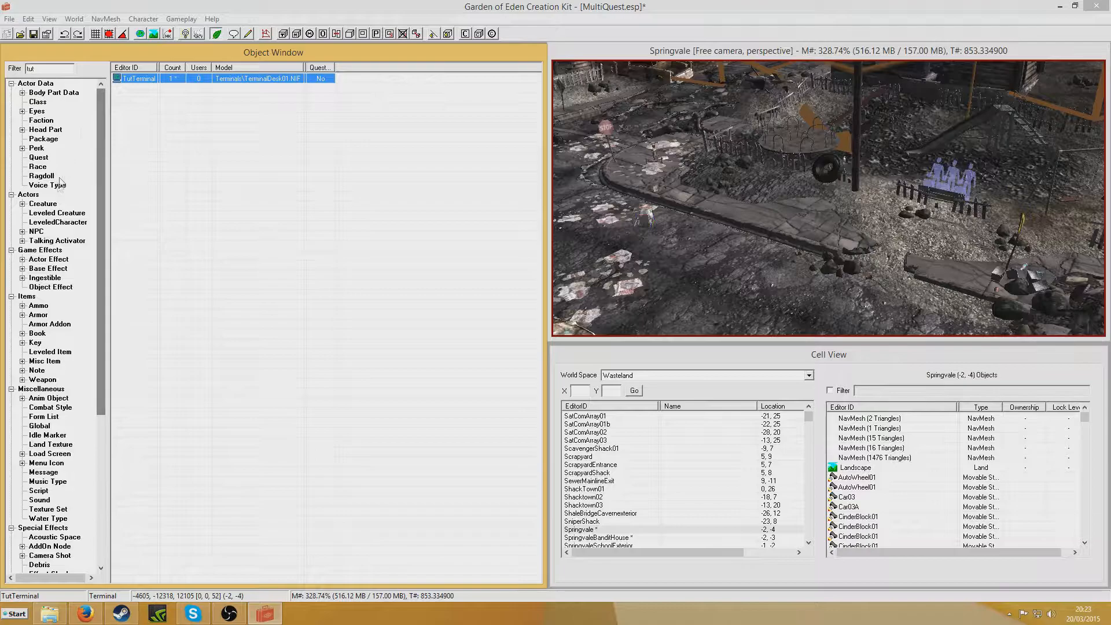
left_click(36, 231)
left_click(144, 79)
left_click(133, 89)
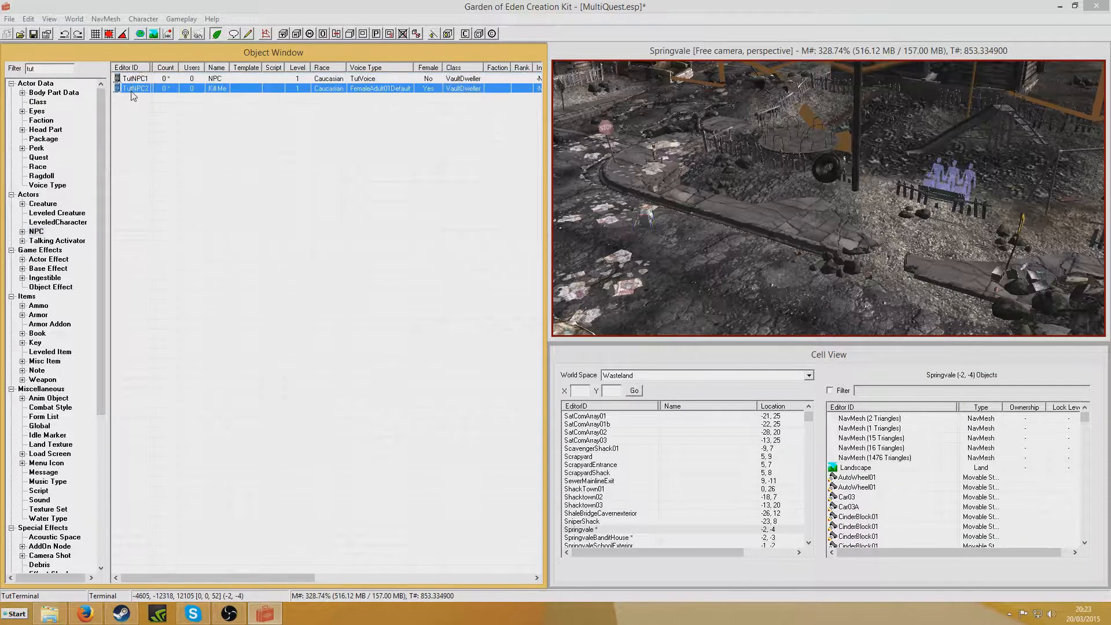
left_click_drag(126, 91, 752, 148)
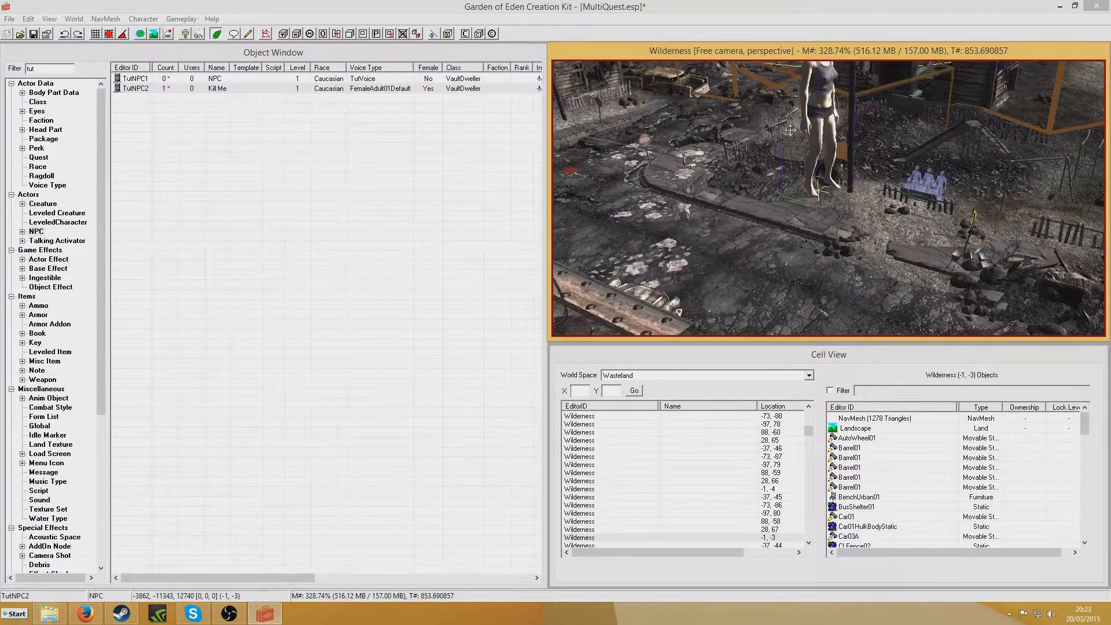
right_click_drag(809, 123, 773, 156)
left_click_drag(806, 125, 758, 202)
key("f")
Step: Place TutNPC1 on the Springvale road in front of the ruined houses
mouse_move(781, 265)
middle_mouse_down()
mouse_move(888, 283)
mouse_move(794, 280)
middle_mouse_up()
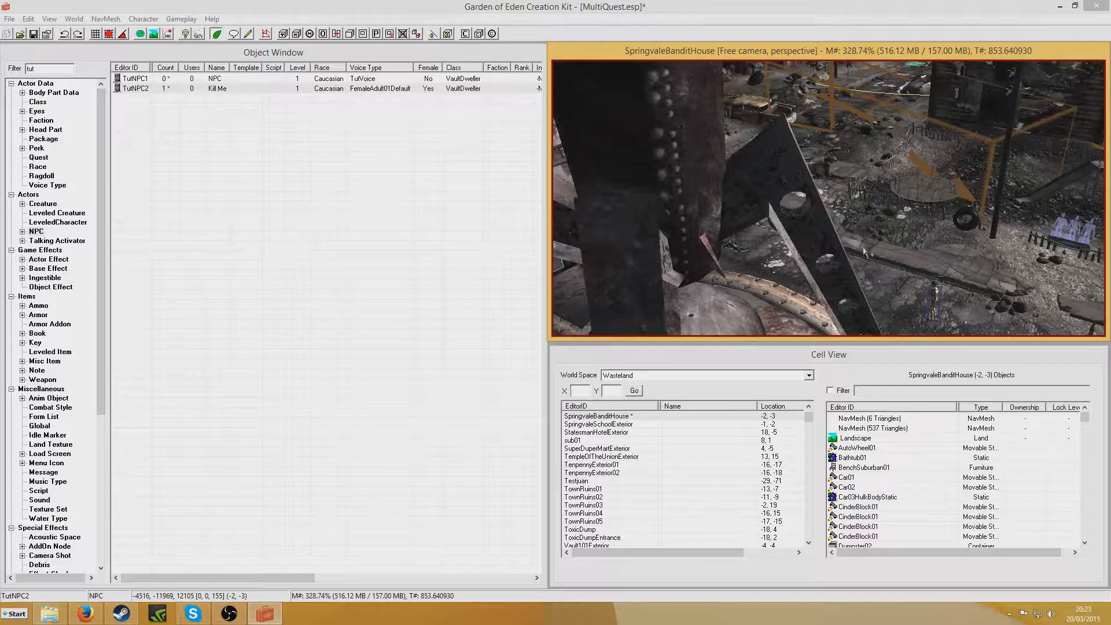
scroll(865, 261, "up", 4)
middle_click_drag(747, 197, 796, 267)
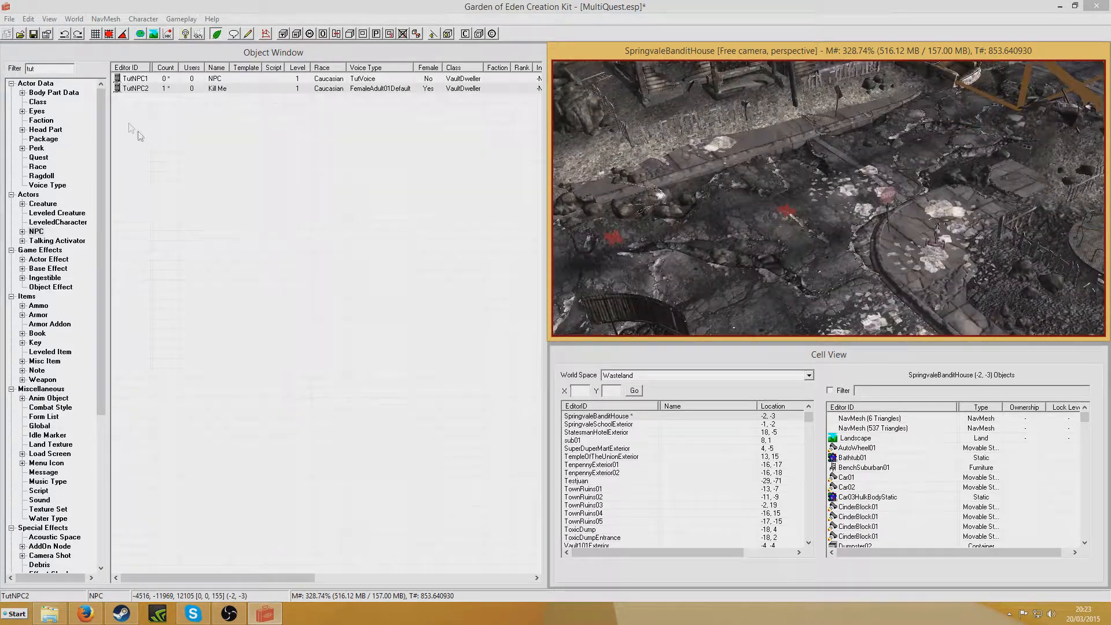
left_click(143, 82)
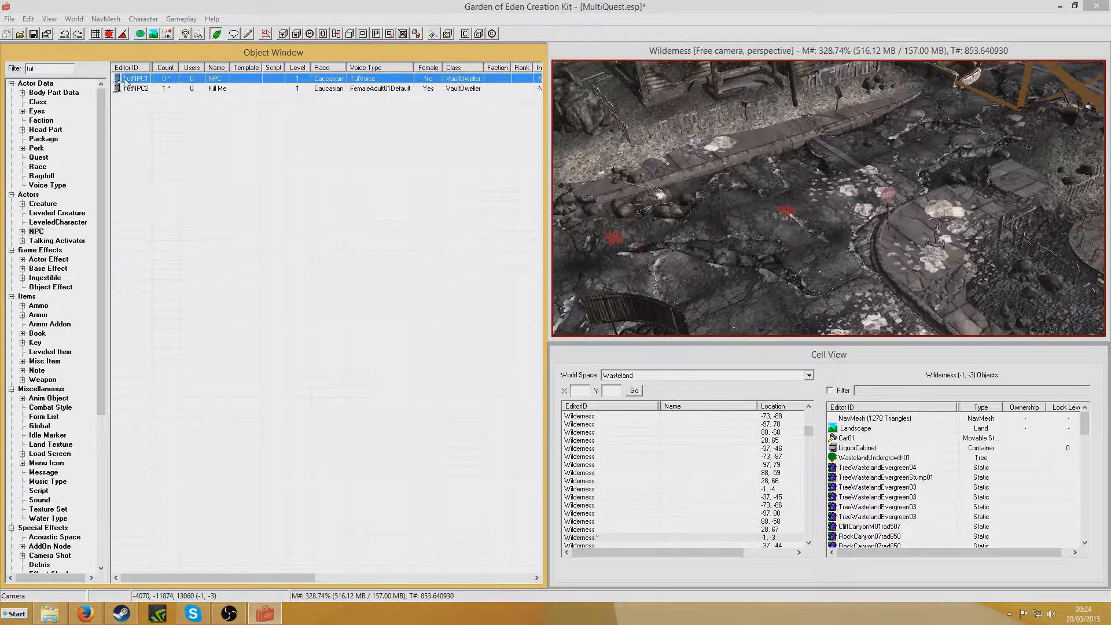
left_click_drag(118, 82, 760, 153)
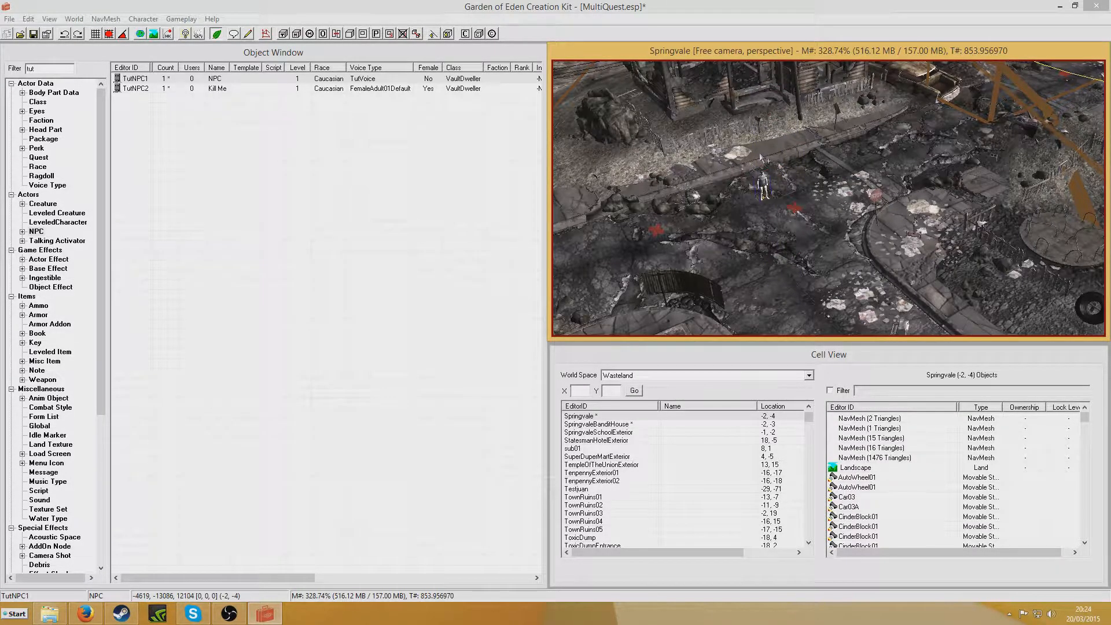
Step: Open TutQuest for editing and add the existing GREETING topic to it
left_click(40, 158)
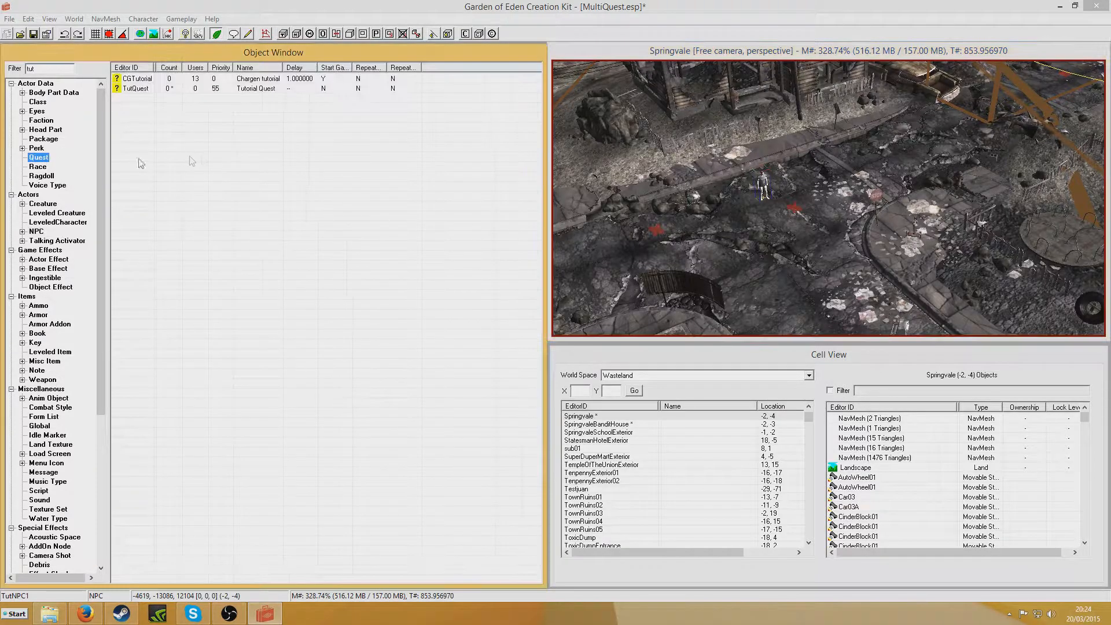
double_click(135, 88)
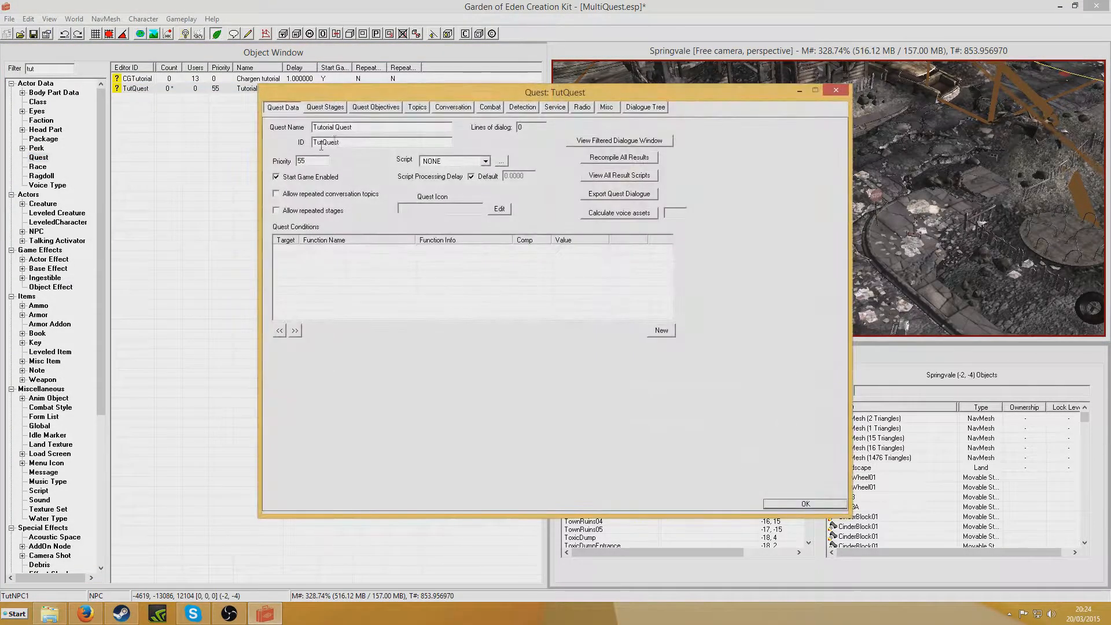
left_click(416, 107)
right_click(322, 154)
left_click(342, 164)
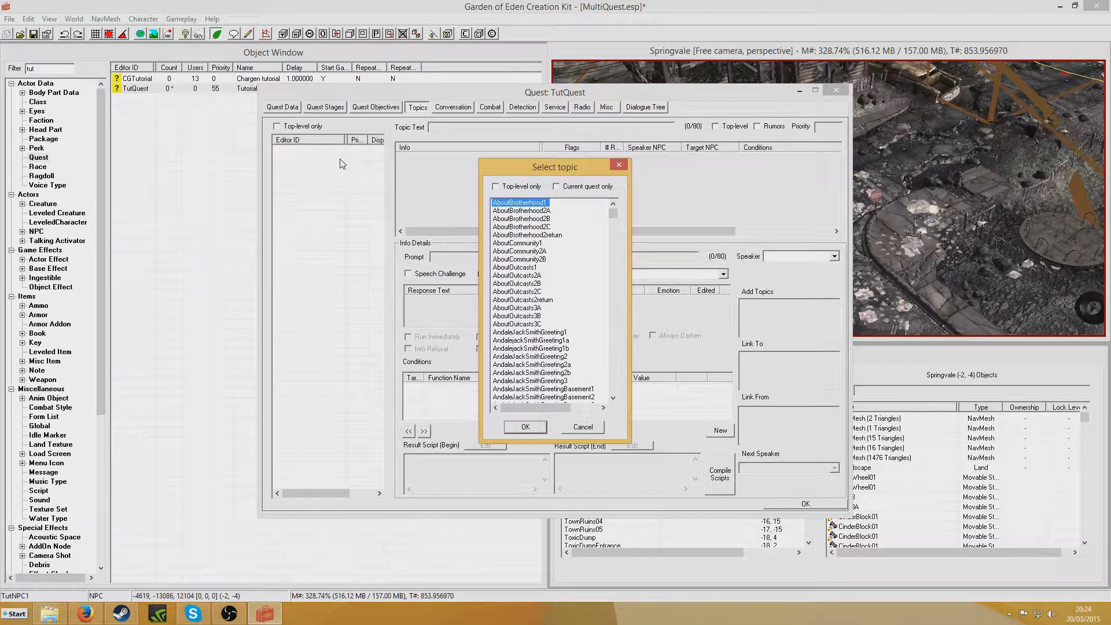
key("g")
left_click(544, 427)
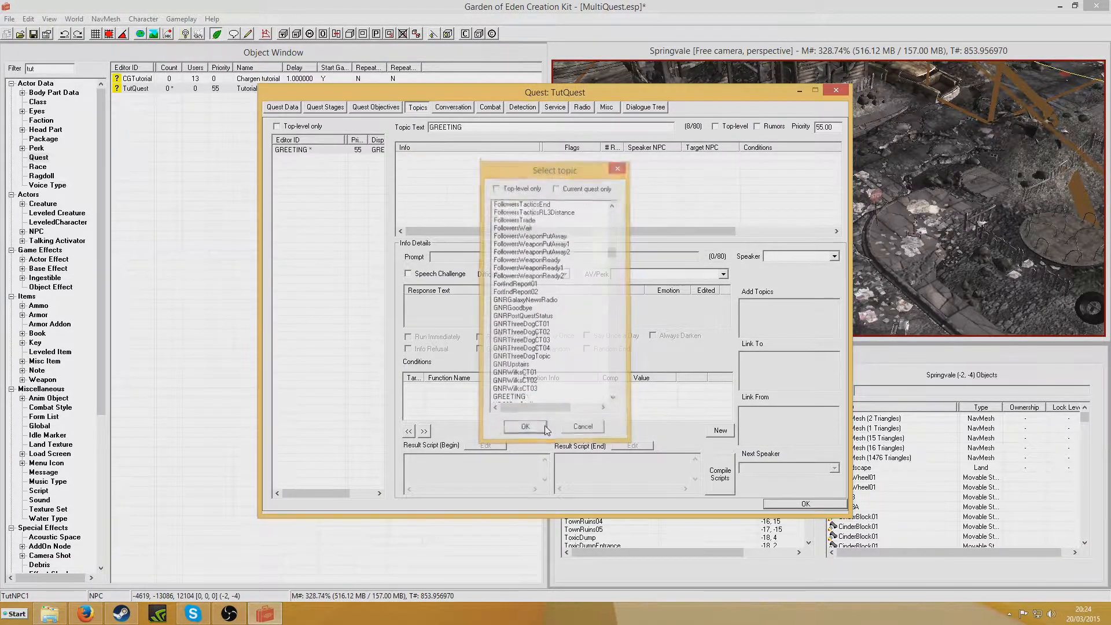
Step: Add a GREETING info with the response text "Hello, how's it going?"
right_click(442, 162)
left_click(471, 169)
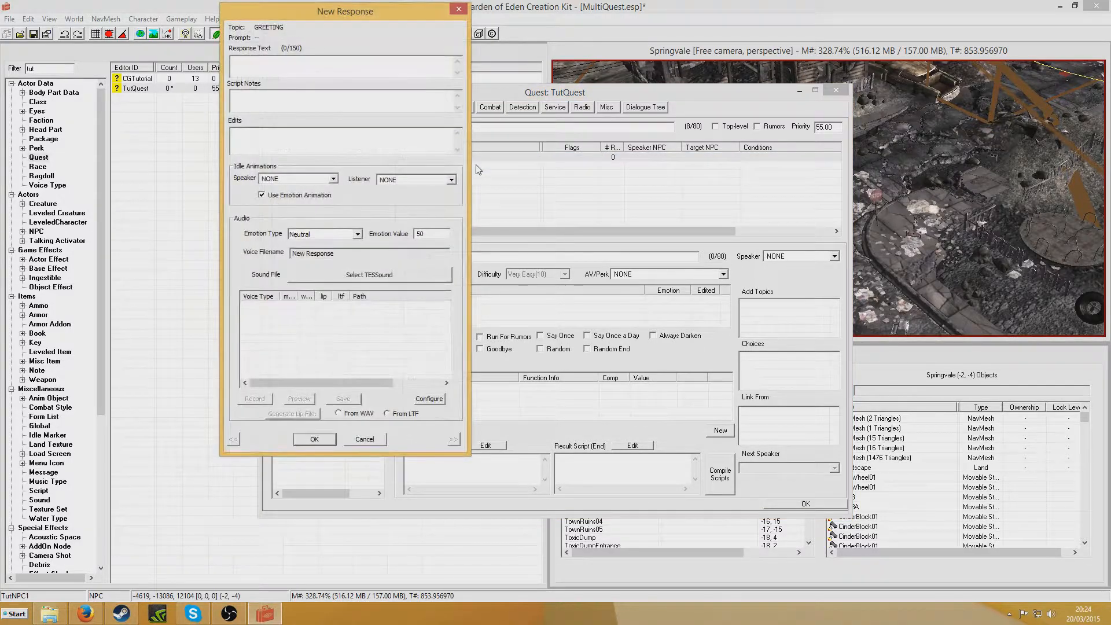
type("Hello, how's it going?")
key("Return")
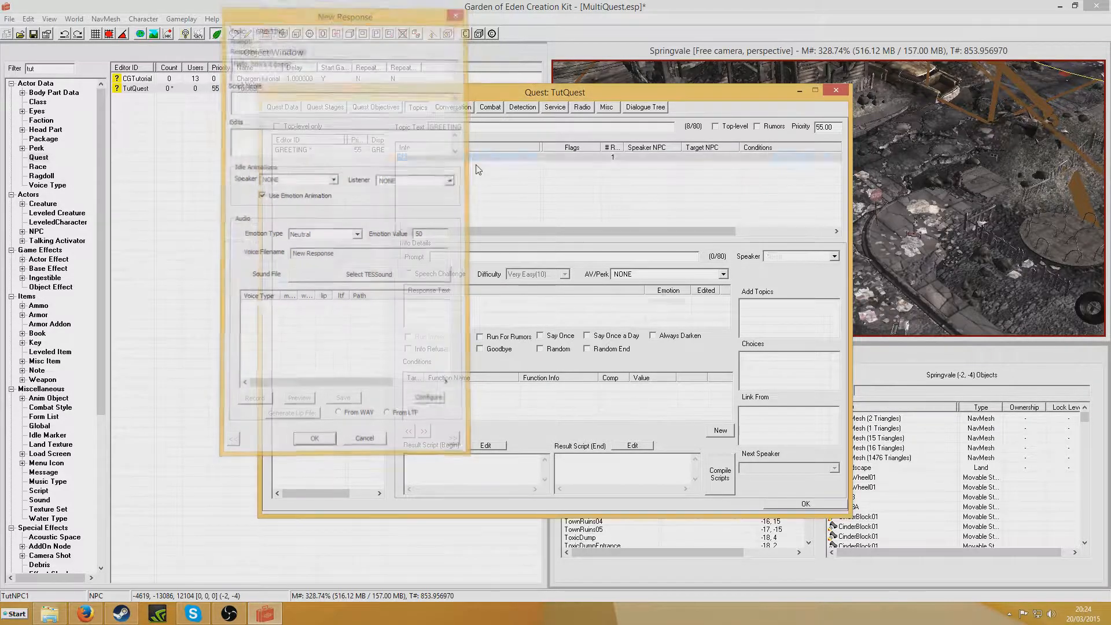
Step: Add a GetIsID condition for TutNPC1 equal to 1 to the greeting response
right_click(496, 407)
left_click(512, 412)
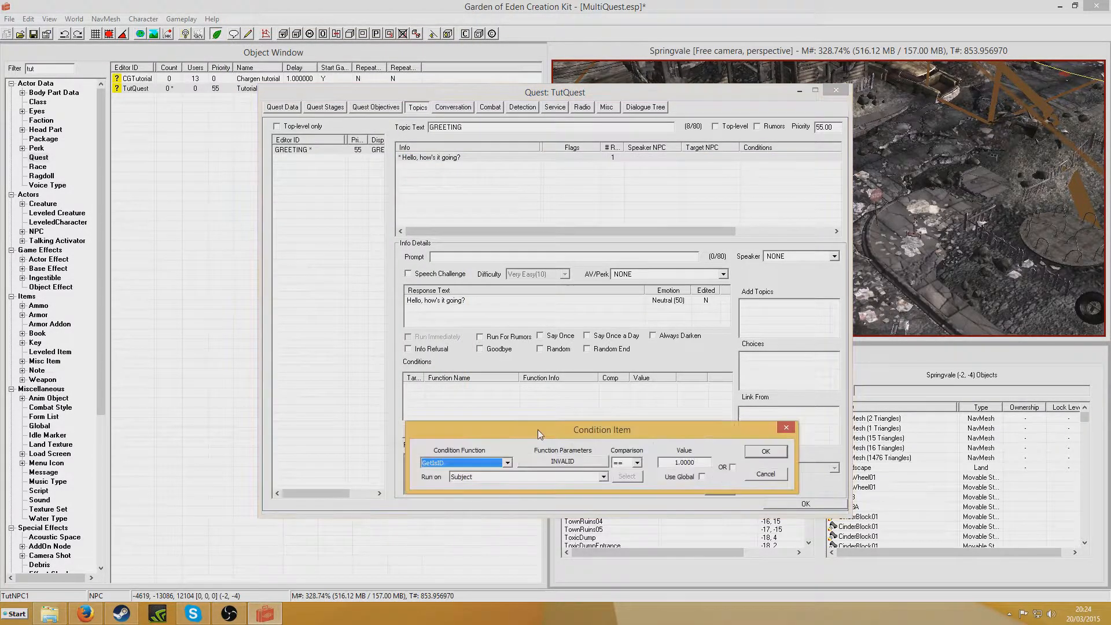
left_click(561, 461)
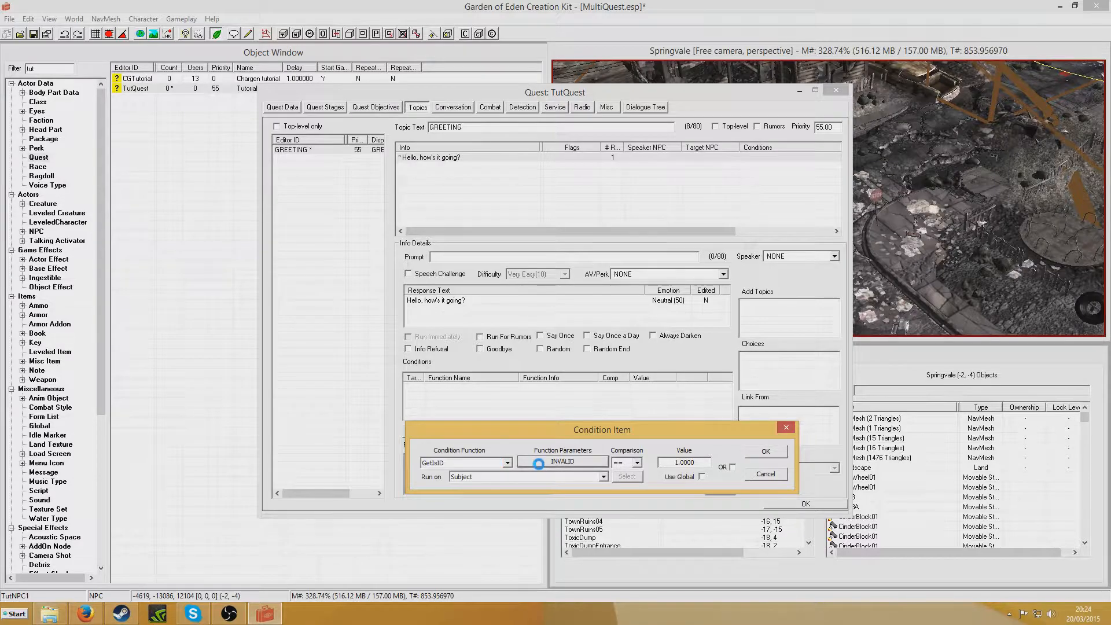
type("tutn")
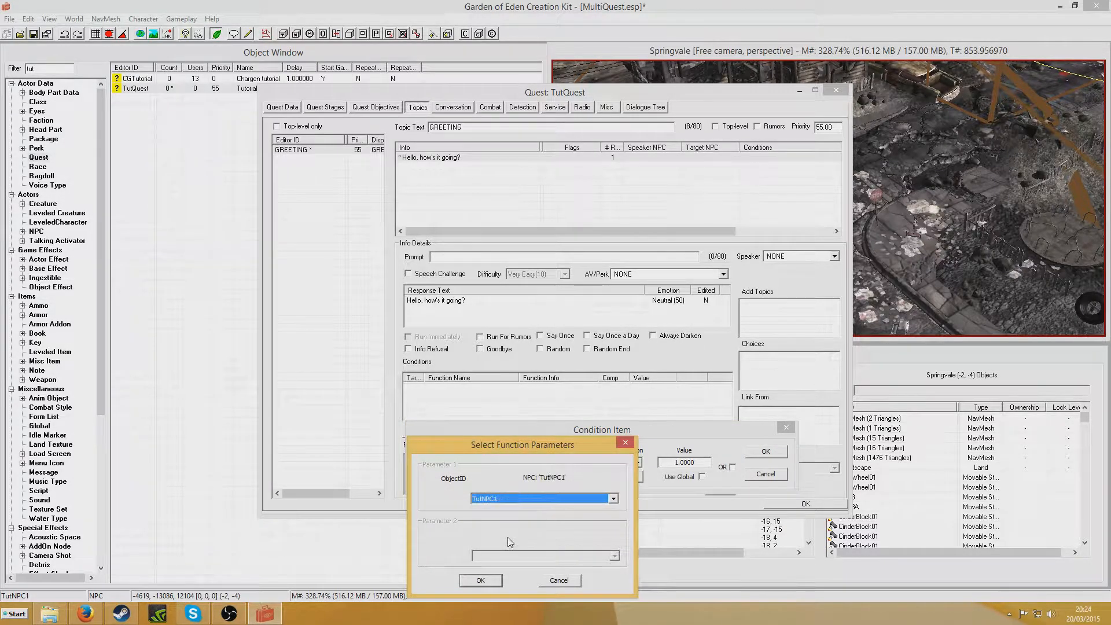
left_click(479, 581)
left_click(766, 452)
right_click(573, 387)
left_click(602, 438)
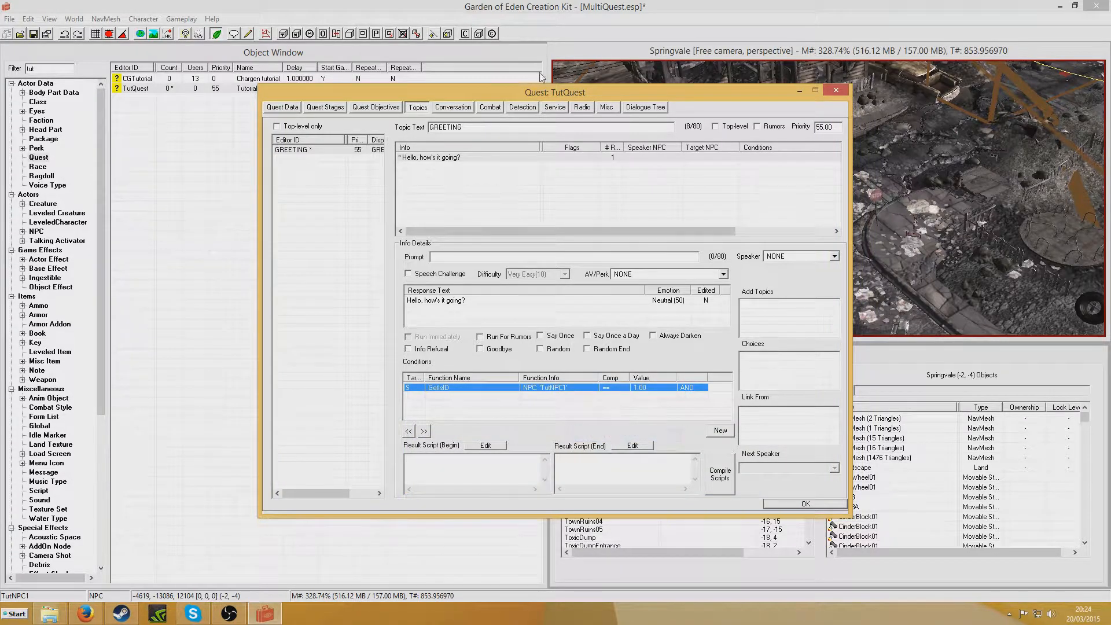
Step: Create a new dialogue topic with the ID TutTopic1 and add it to the quest
left_click(355, 204)
right_click(341, 194)
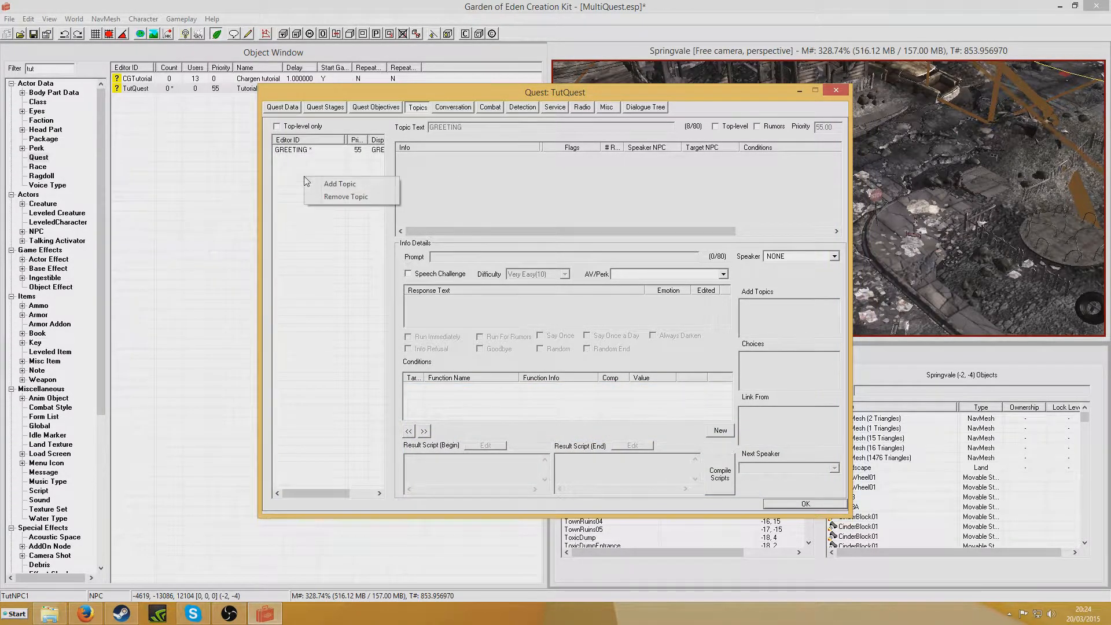
left_click(347, 182)
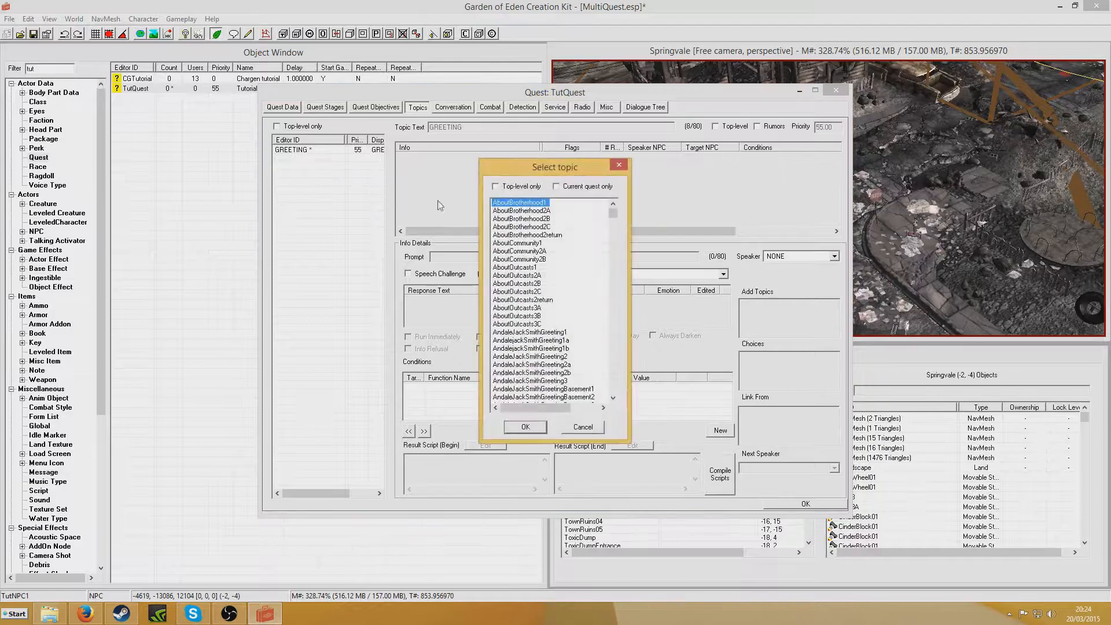
right_click(527, 273)
left_click(563, 278)
type("TutTopic1")
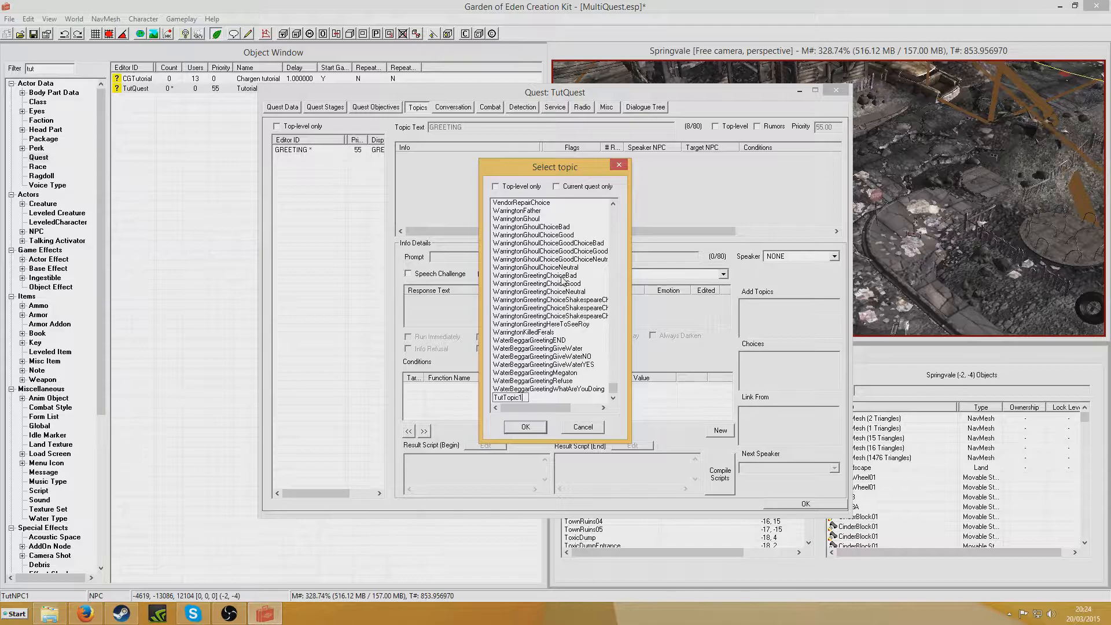
key("Return")
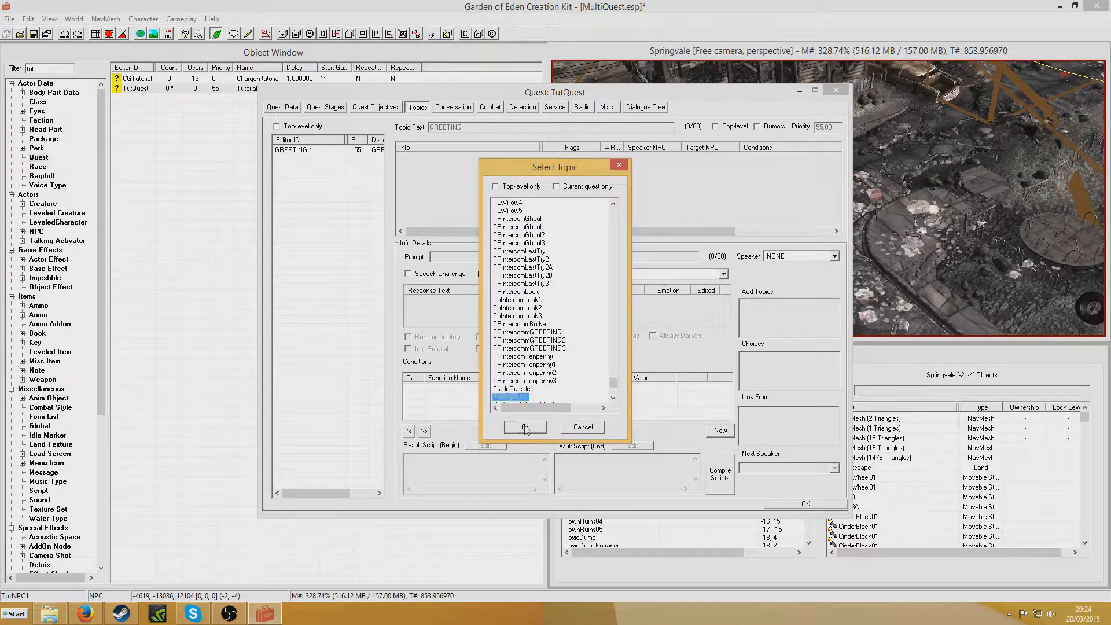
left_click(526, 427)
Step: Create a second new dialogue topic with the ID TutTopic2 and add it to the quest
right_click(297, 176)
left_click(315, 183)
left_click(517, 251)
right_click(517, 252)
left_click(531, 258)
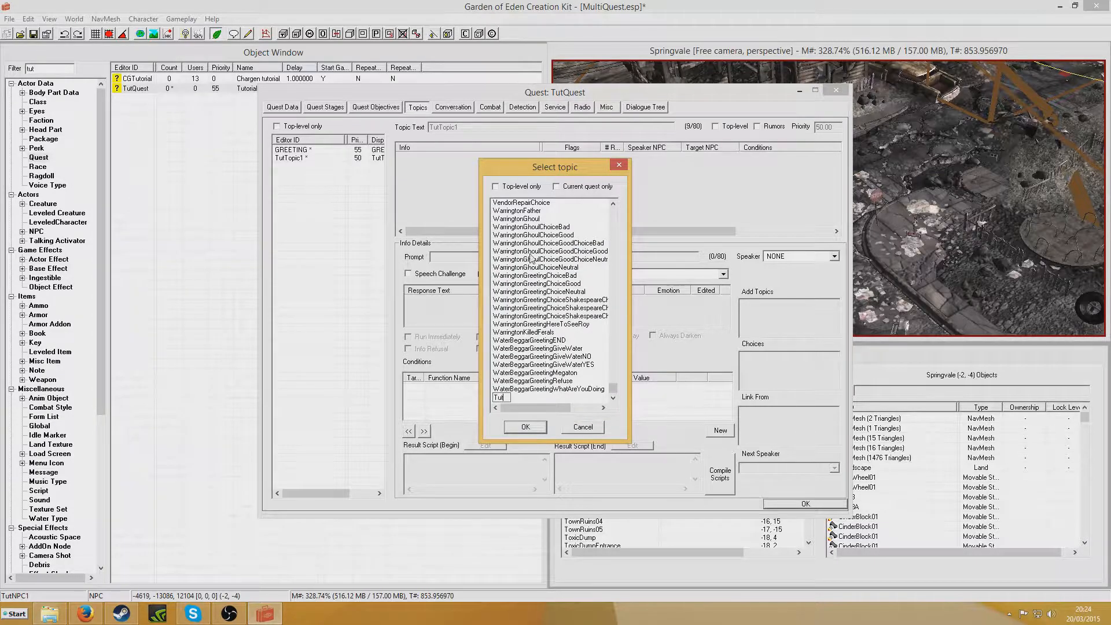
type("TutTopic2")
key("Return")
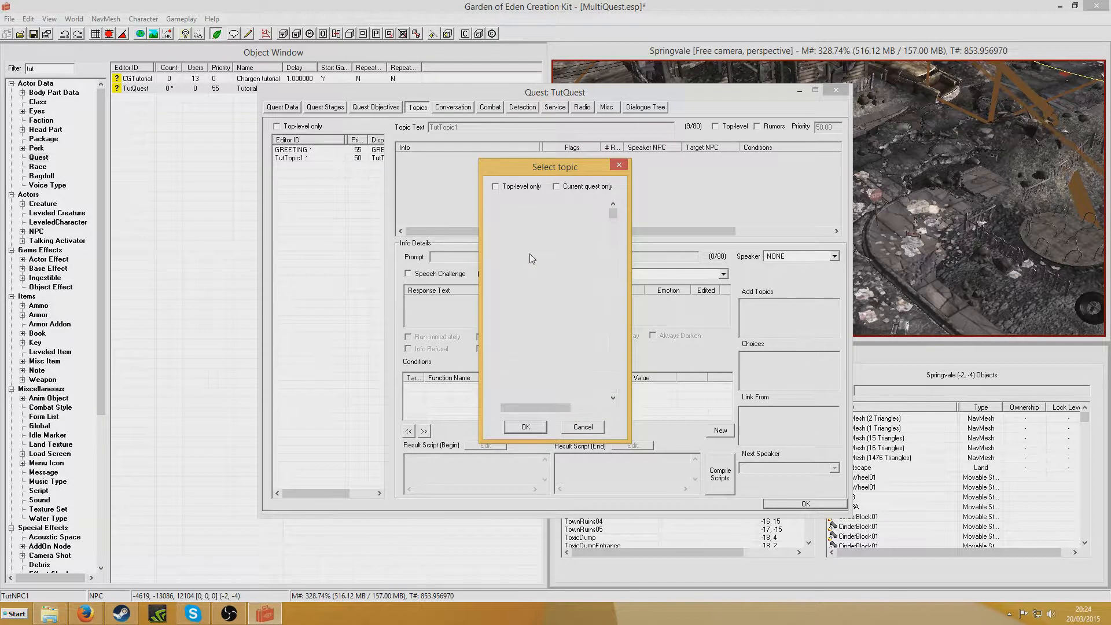
left_click(526, 427)
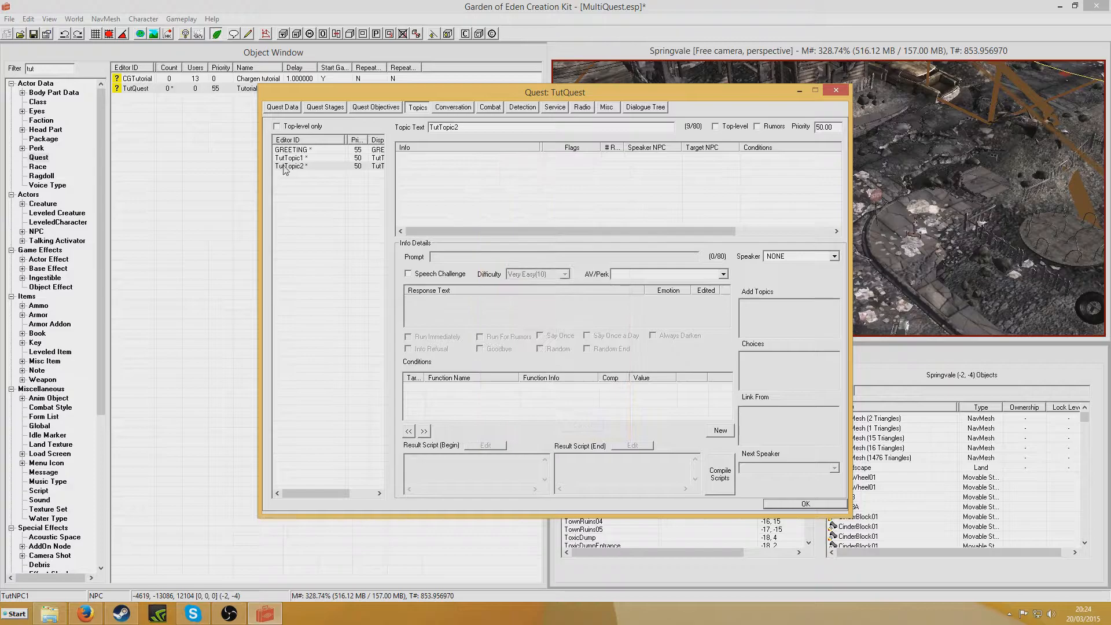
Step: Add TutTopic1 response "Yes, I have a job for you to do. I'd like you to kill a woman, get me some Abraxo Cleaner, then download some data."
left_click(295, 159)
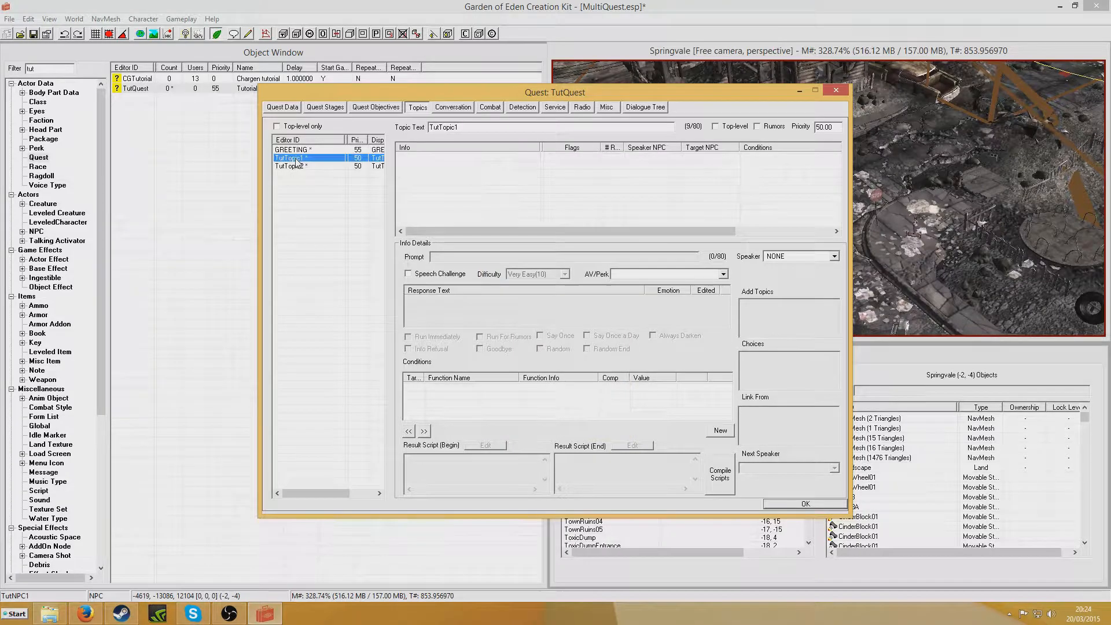
right_click(457, 166)
left_click(469, 173)
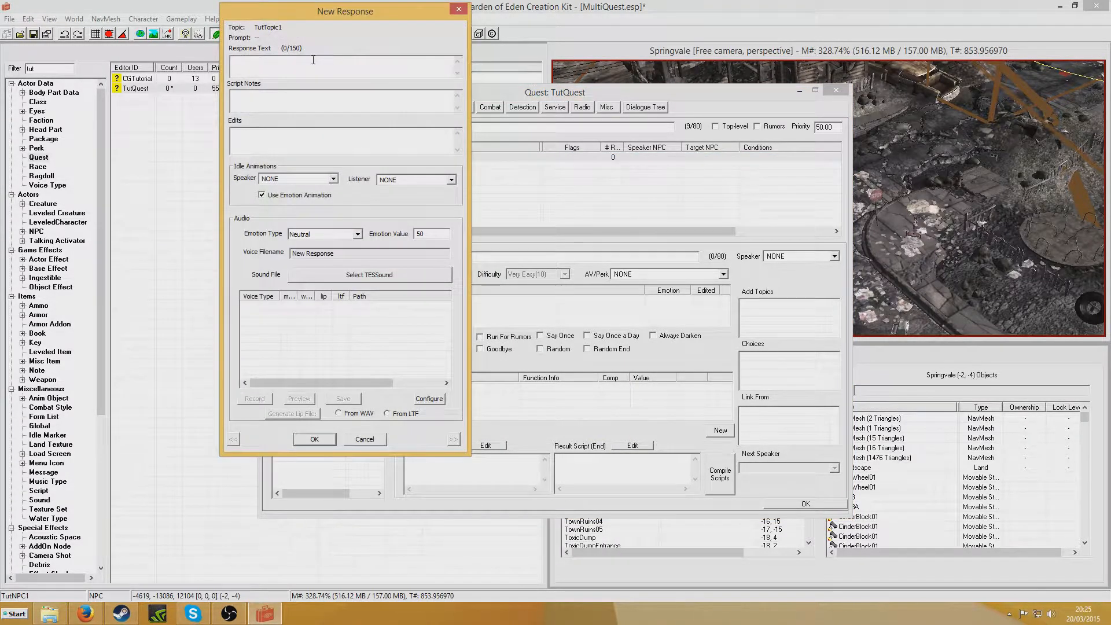
type("Yes, I have a job for you to do. I'd like you to kill a woma")
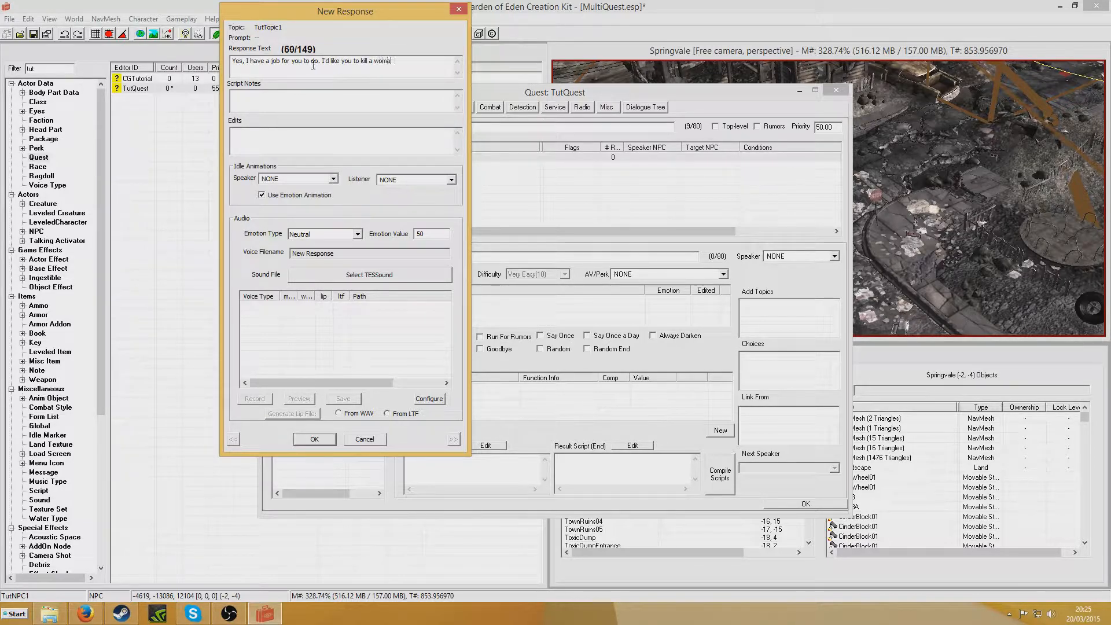
type("n, get me some Abraxo Cleaner, then down ")
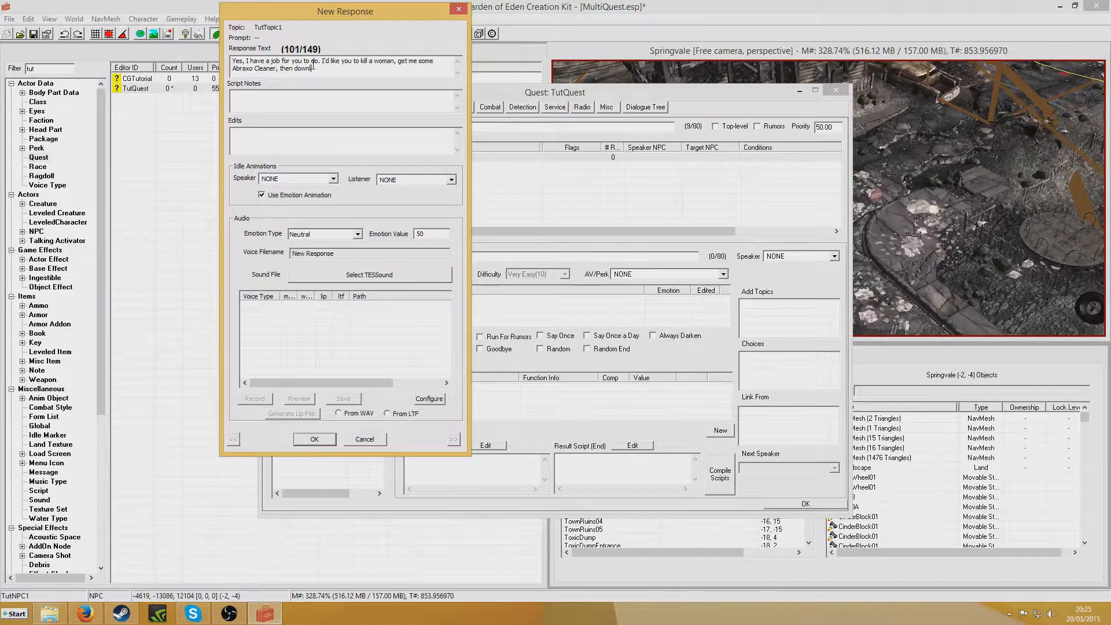
type("load some data.")
key("Return")
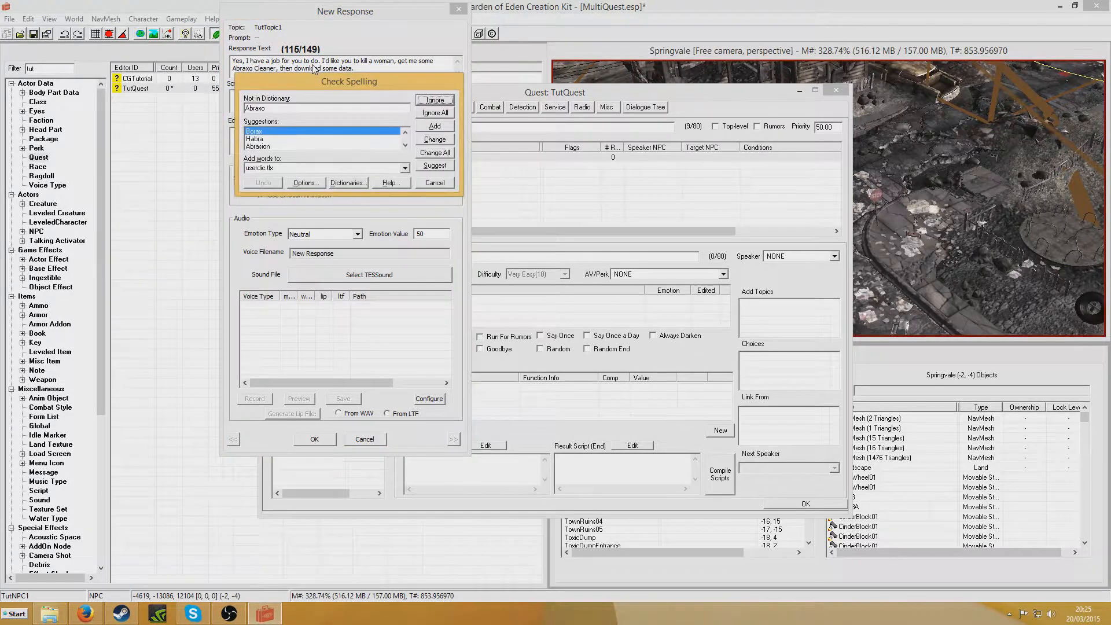
left_click(435, 100)
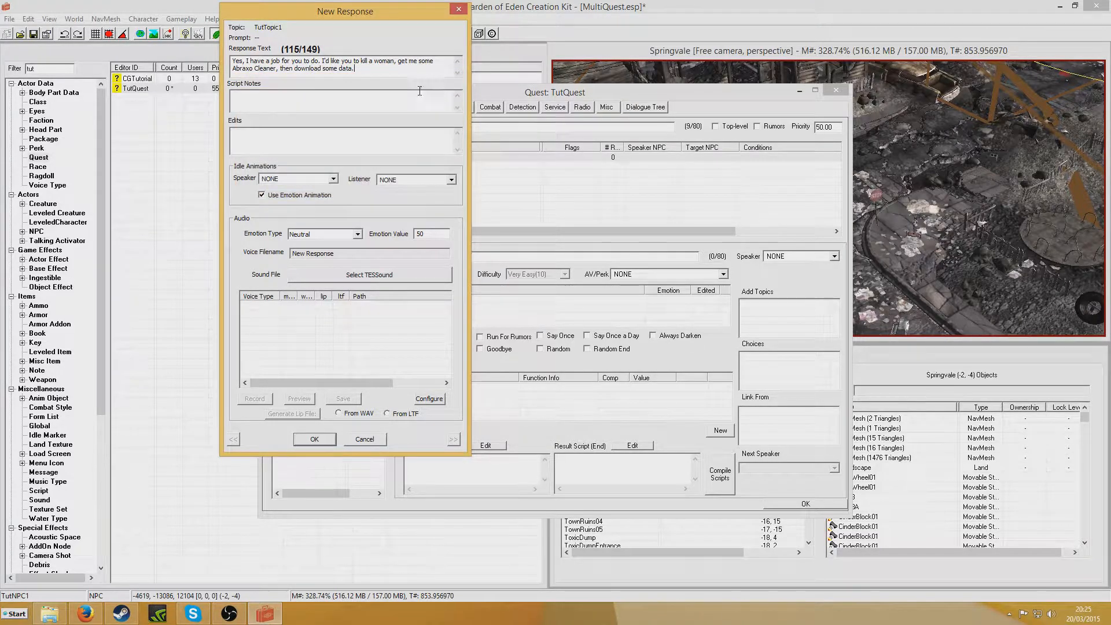
Step: Paste the copied GetIsID TutNPC1 condition onto the TutTopic1 response and flag the response as Goodbye
right_click(527, 404)
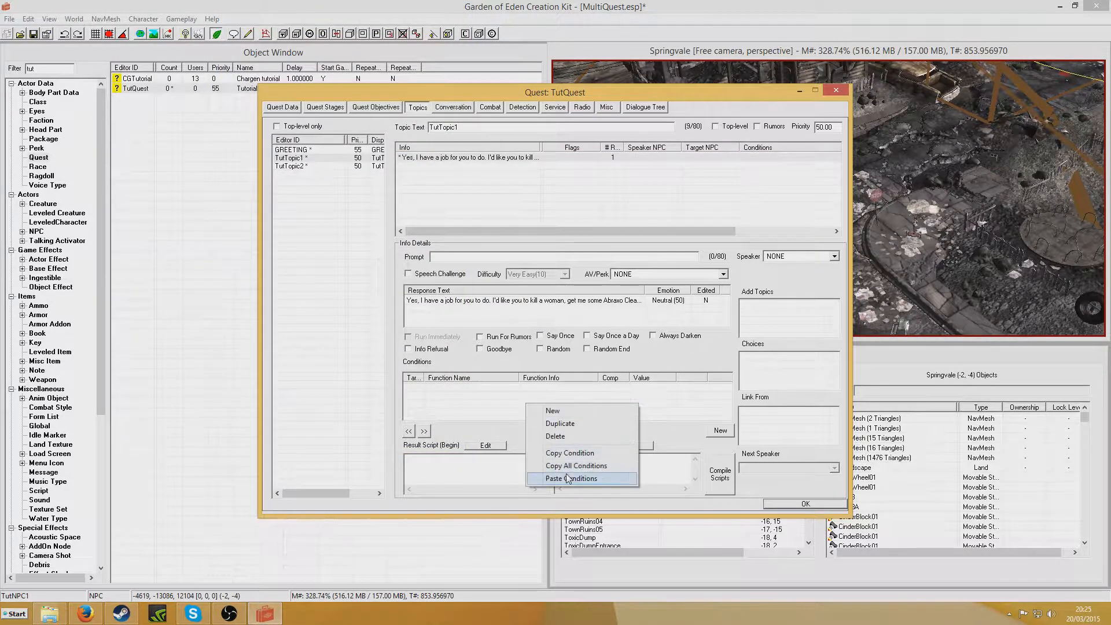
left_click(576, 480)
left_click(479, 349)
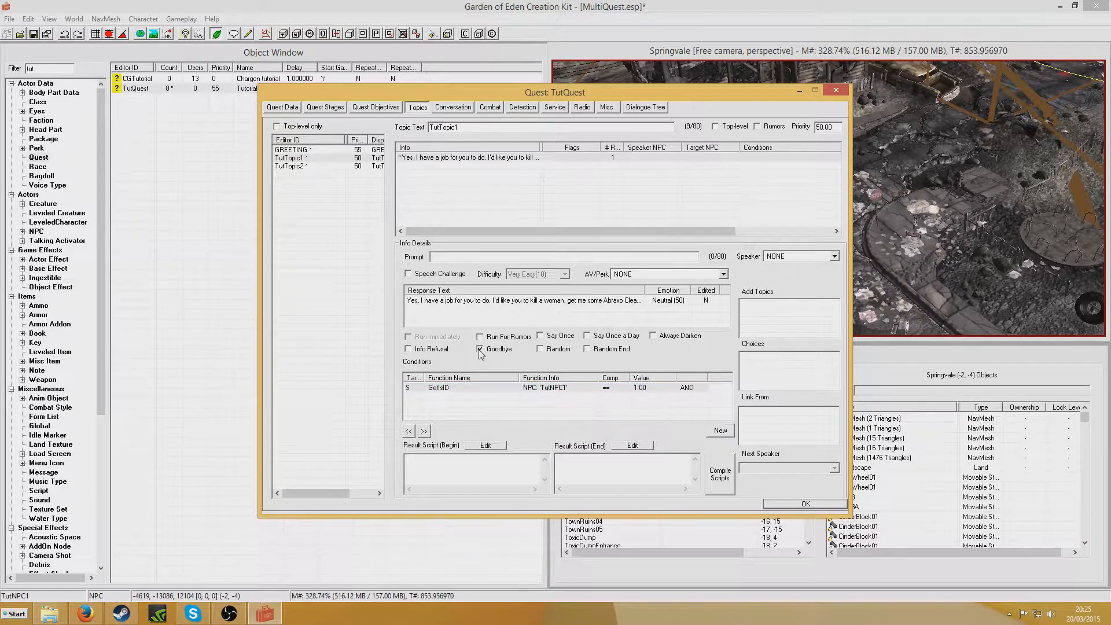
left_click(302, 167)
right_click(458, 172)
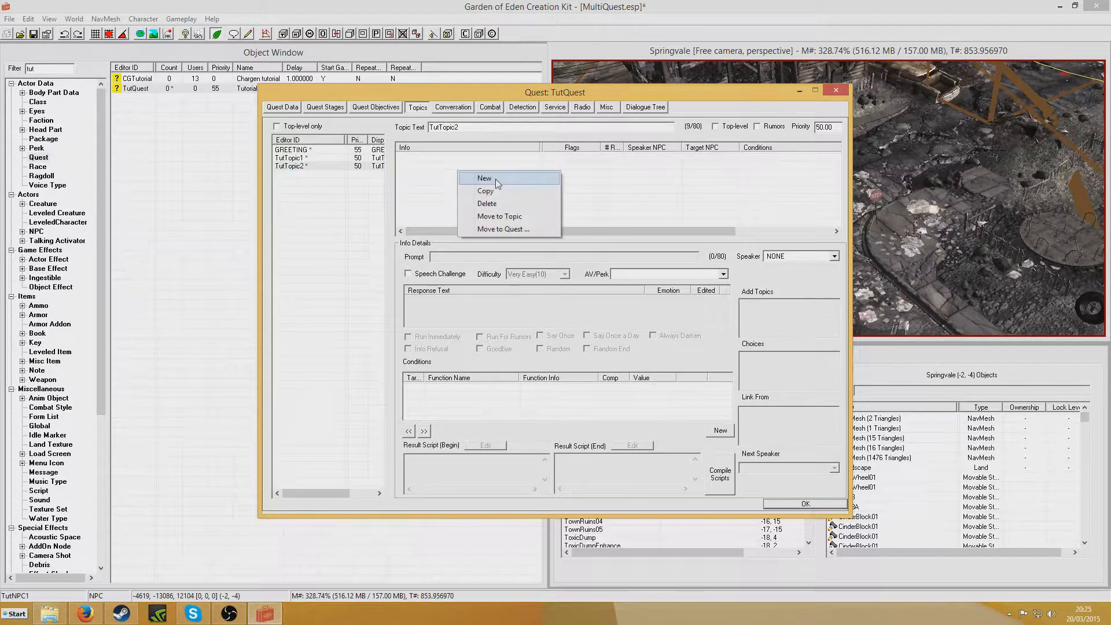
left_click(495, 179)
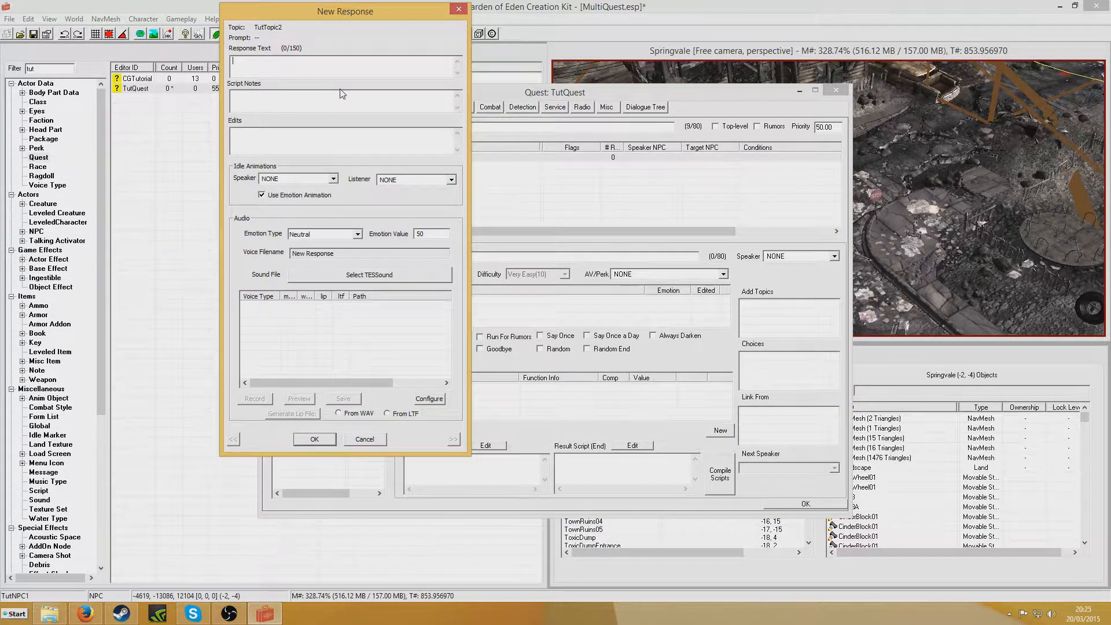
left_click(365, 440)
Step: Give the TutTopic1 response the prompt "Do you have any work?" and the end result script "SetStage tutQuest 10"
left_click(309, 159)
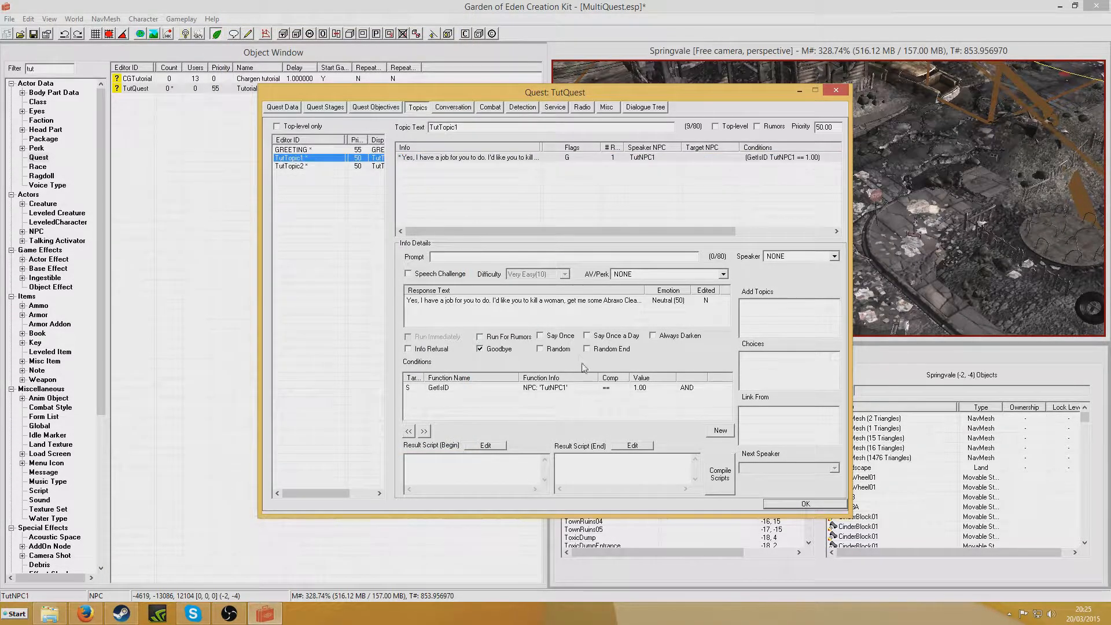
left_click(480, 261)
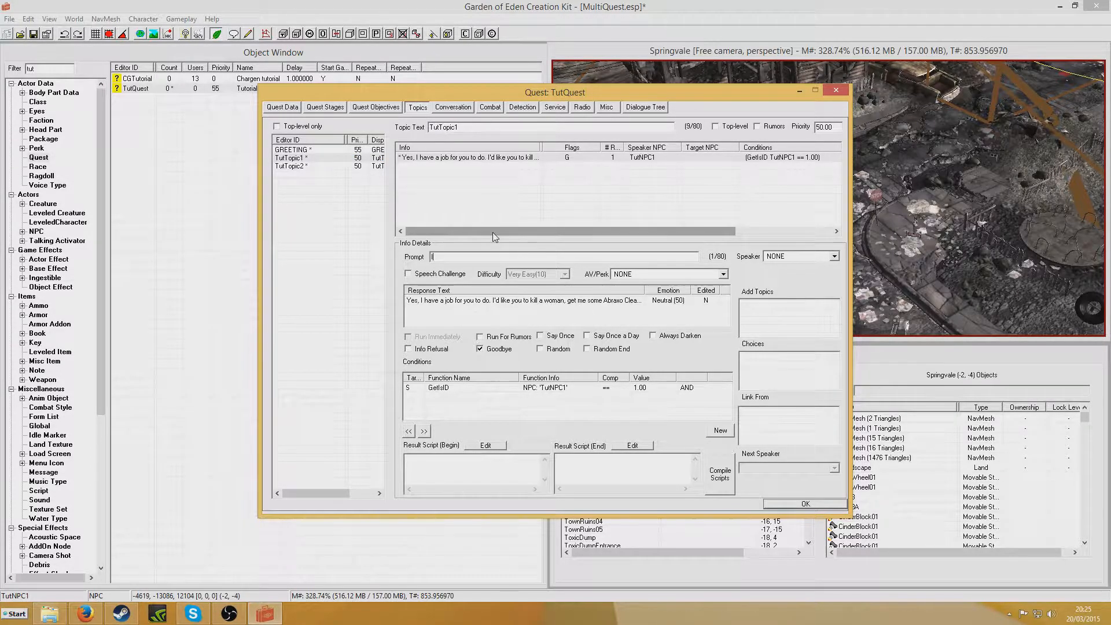
type("Do you have any work?")
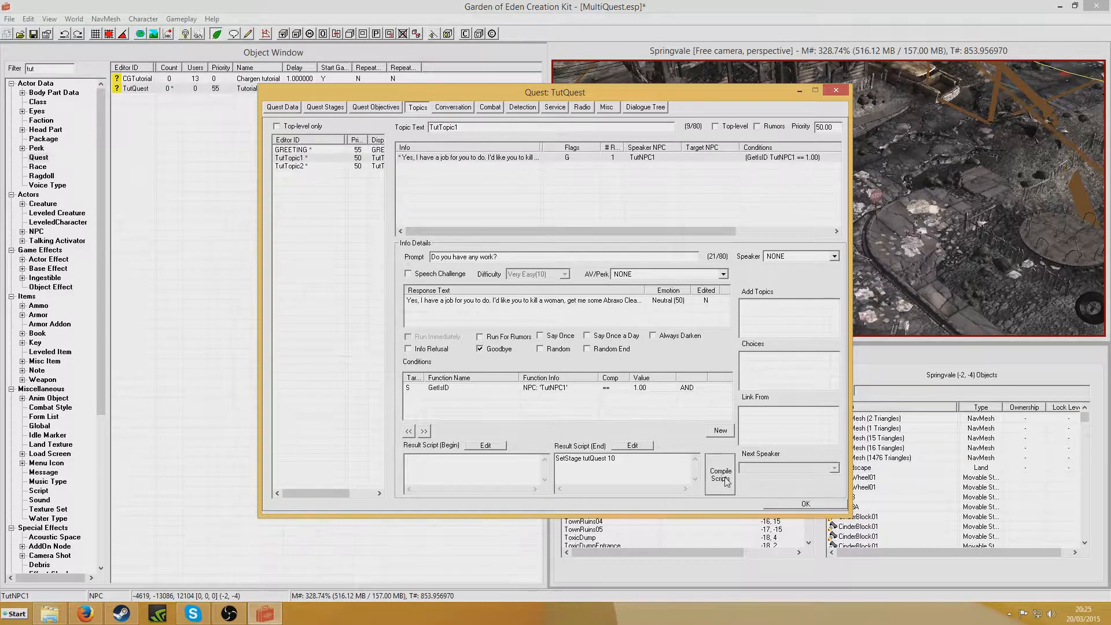
Step: Add quest stage 10 to TutQuest and give it a new empty log entry
left_click(326, 107)
right_click(296, 148)
left_click(325, 154)
type("10")
right_click(468, 167)
left_click(478, 170)
Step: Write and compile stage 10's result script, calling SetObjectiveDisplayed on TutQuest with value 1 for objectives 10, 20 and 30
left_click(680, 219)
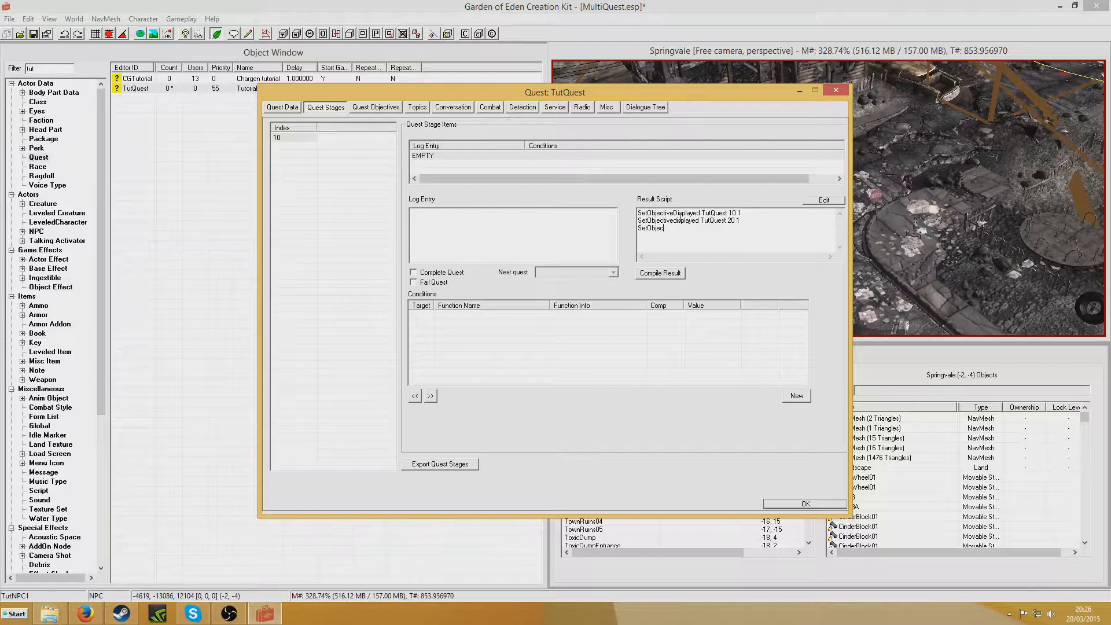
type("splayed TutQuest 30 1")
left_click(661, 278)
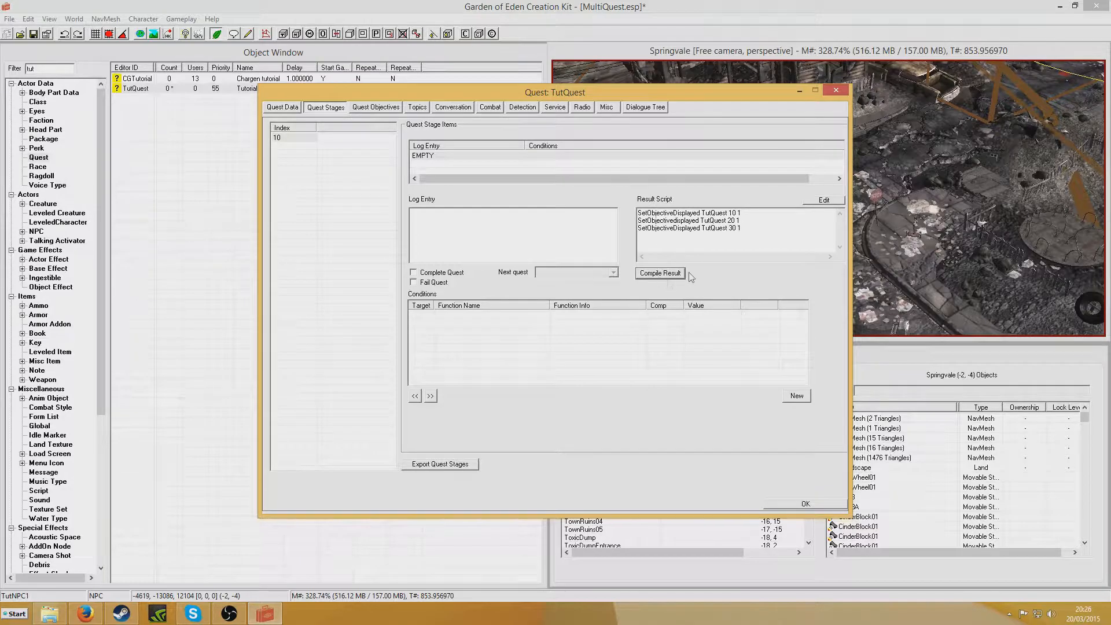
Step: Add a quest objective with index 10 and the display text "Kill the woman"
left_click(376, 108)
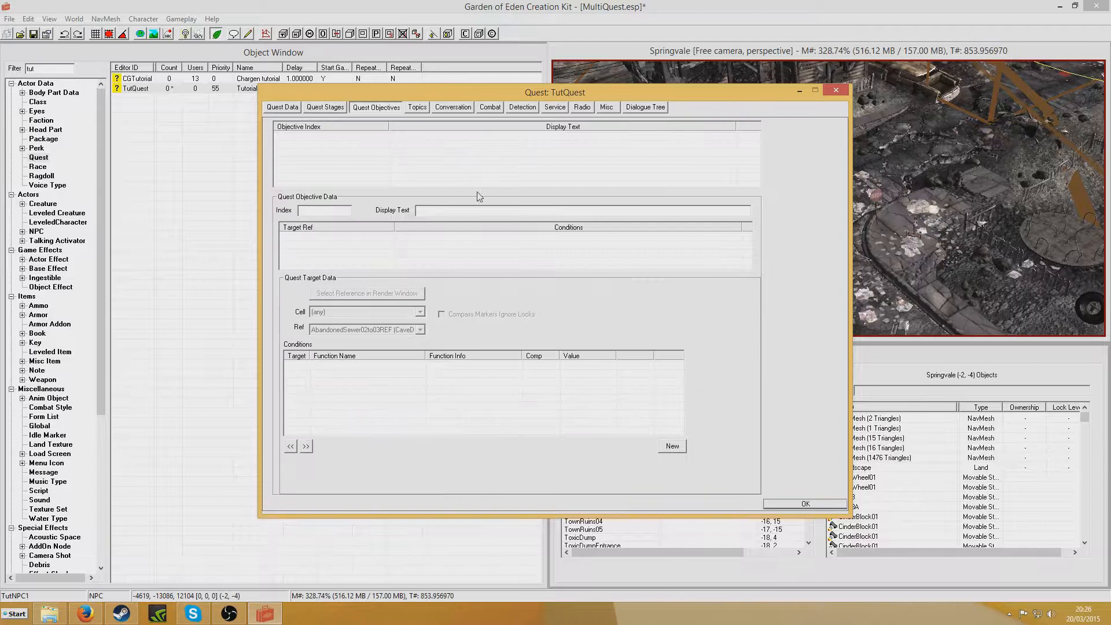
right_click(341, 146)
left_click(356, 151)
left_click(326, 211)
type("10")
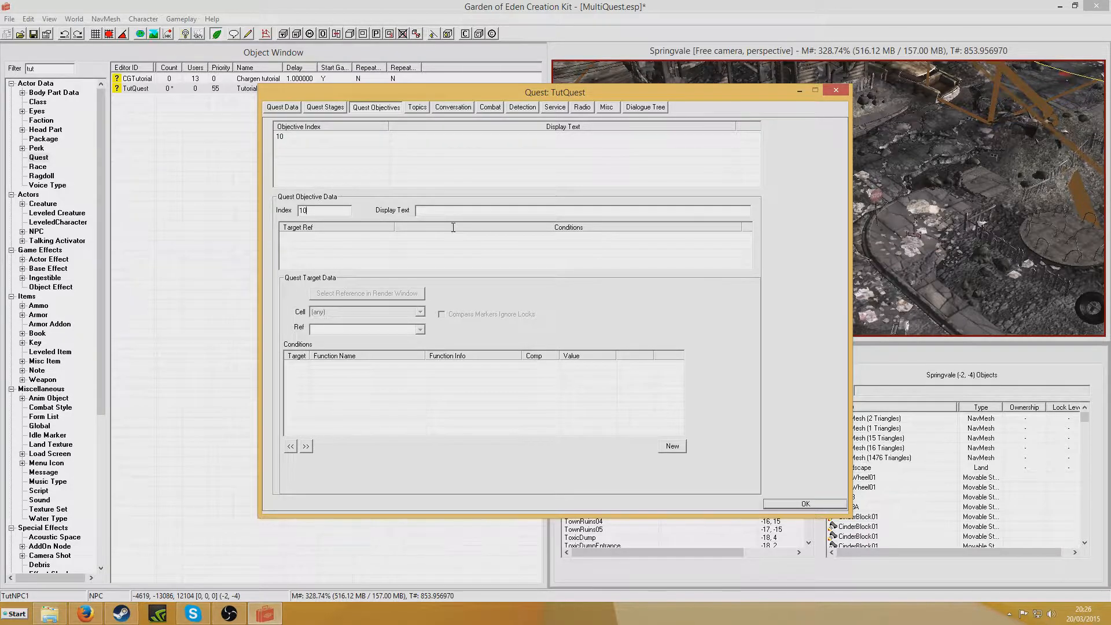
left_click(438, 213)
left_click(439, 214)
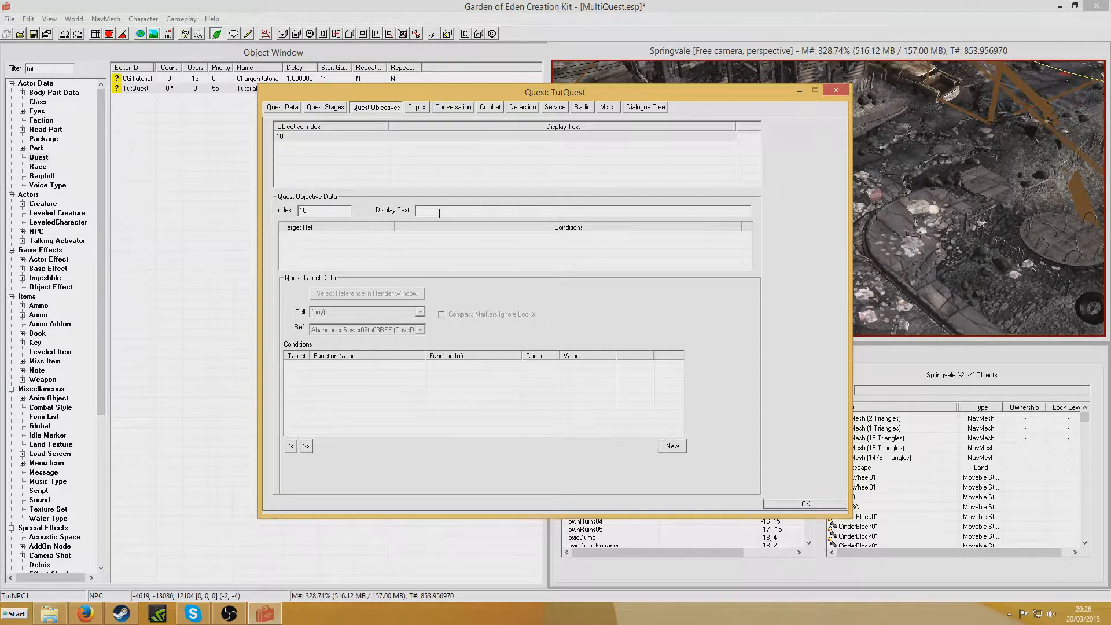
type("Kill the woman")
Step: Add a target to objective 10 and assign it the TutNPC2 reference picked in the Render window
left_click(436, 267)
right_click(438, 245)
left_click(466, 253)
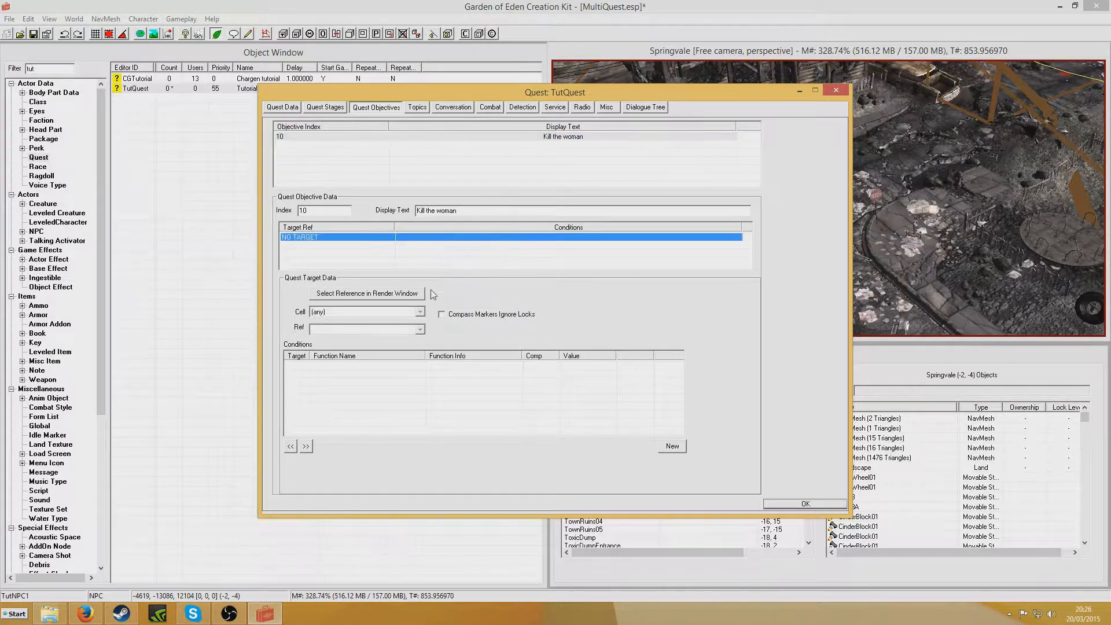
left_click(399, 293)
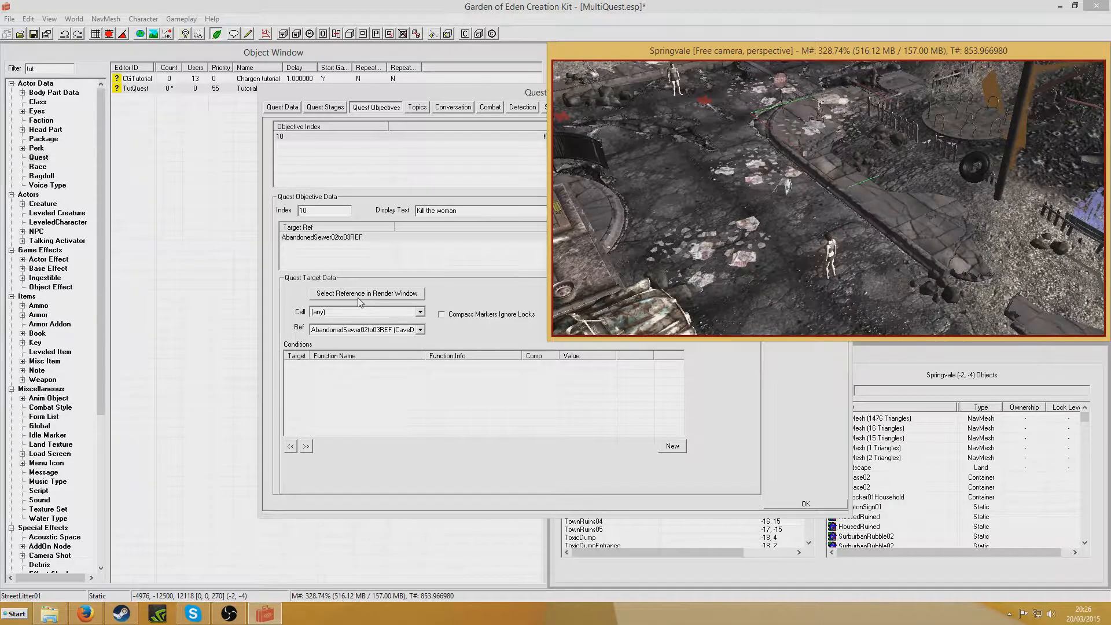
left_click(382, 295)
double_click(828, 252)
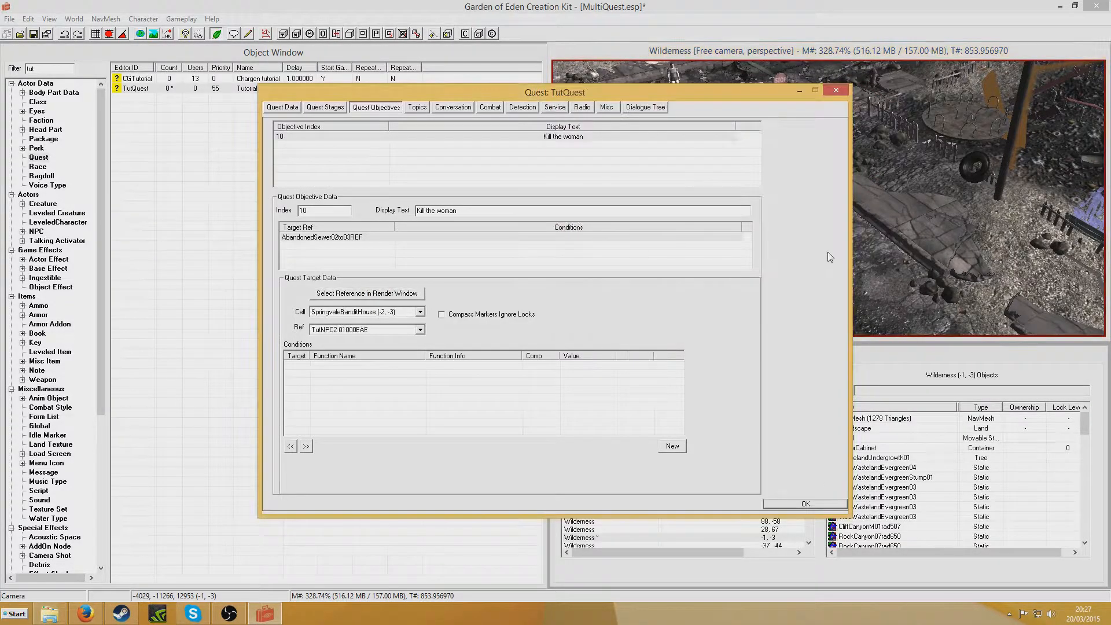
left_click(312, 137)
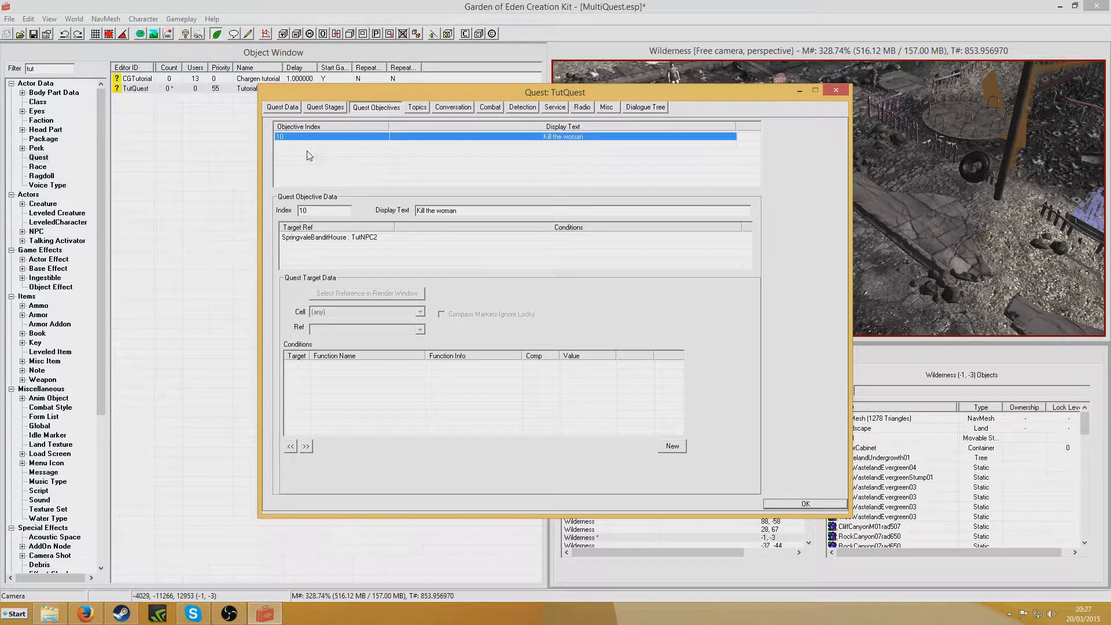
Step: Add a quest objective with index 20 and the display text "Get the Abraxo Cleaner"
right_click(346, 161)
left_click(382, 167)
double_click(301, 211)
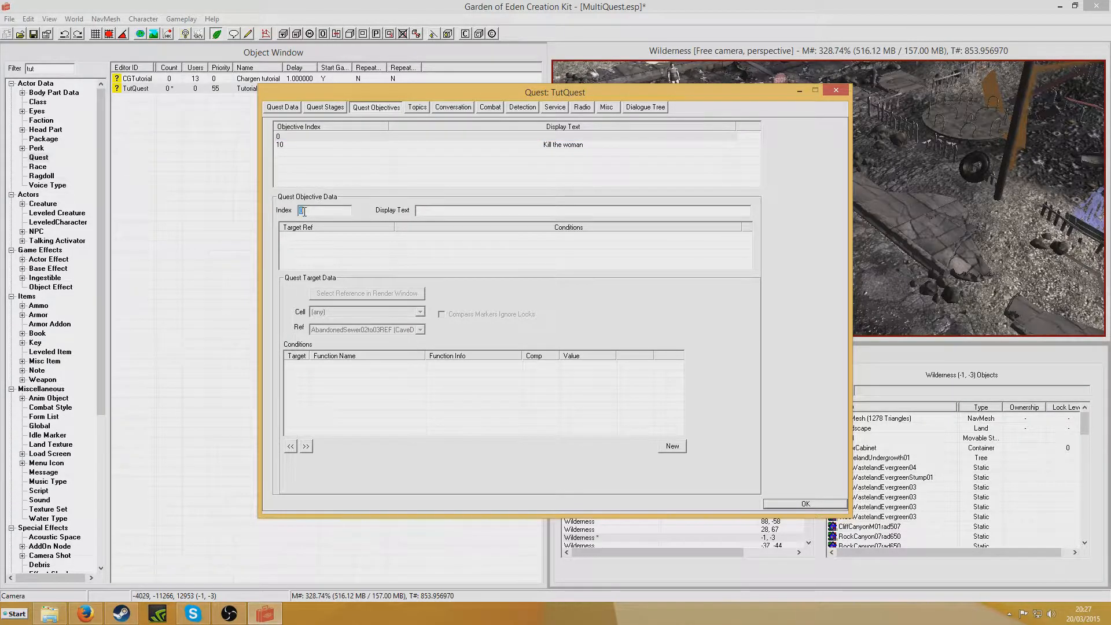
left_click(428, 211)
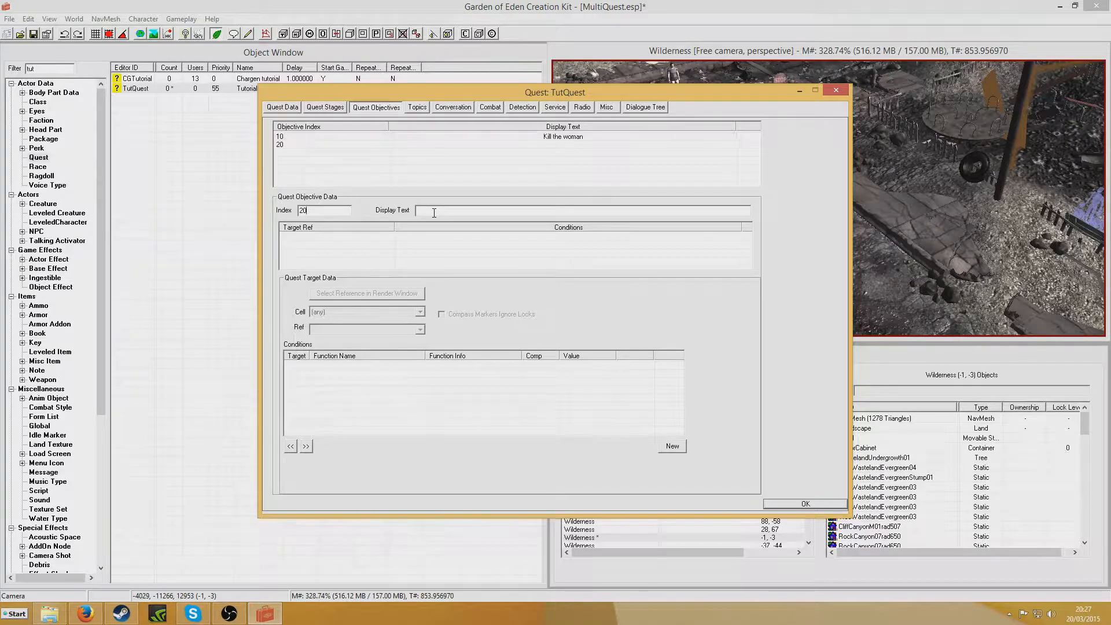
left_click(434, 213)
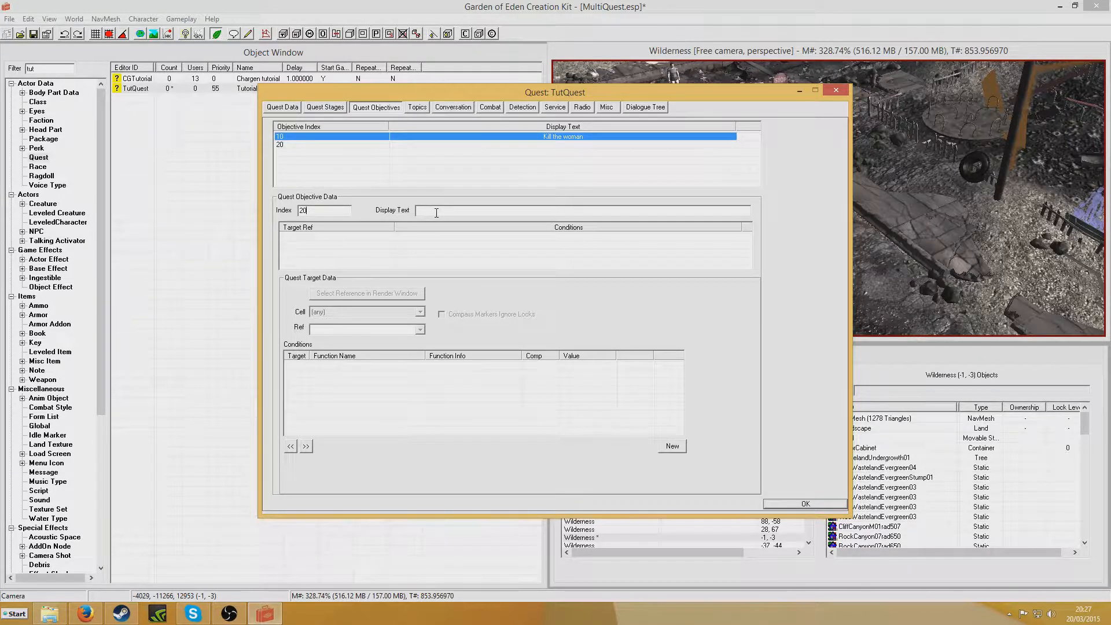
left_click(436, 212)
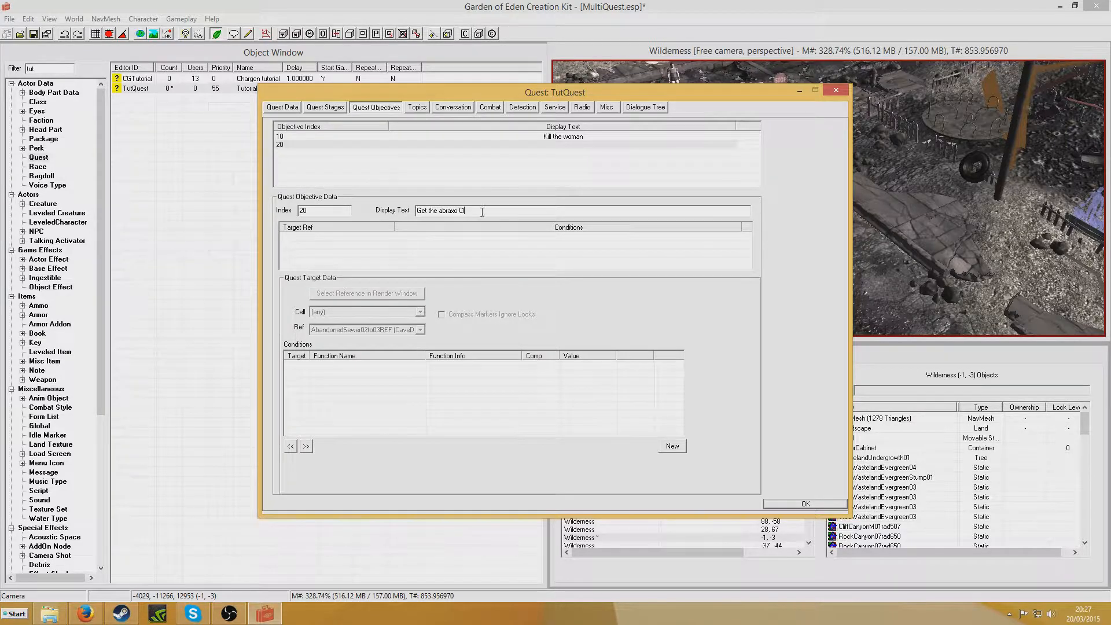
double_click(443, 212)
type("Abraxo")
Step: Make the placed TutAbraxoCleaner a persistent, initially disabled reference with the editor ID TutCleanerREF
left_click(875, 223)
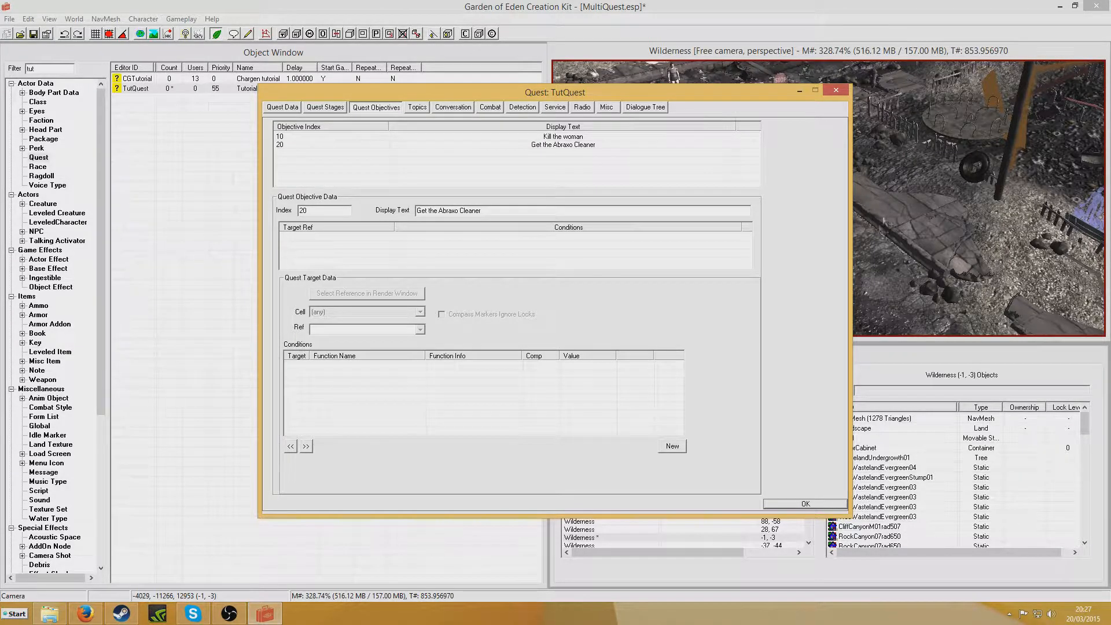
left_click(841, 54)
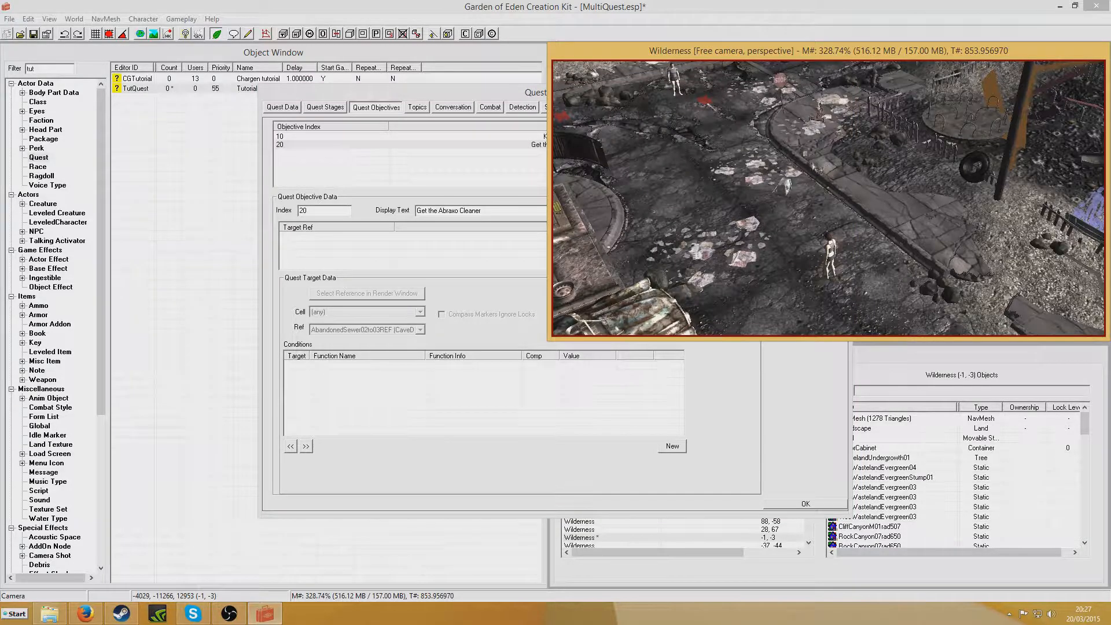
left_click(807, 154)
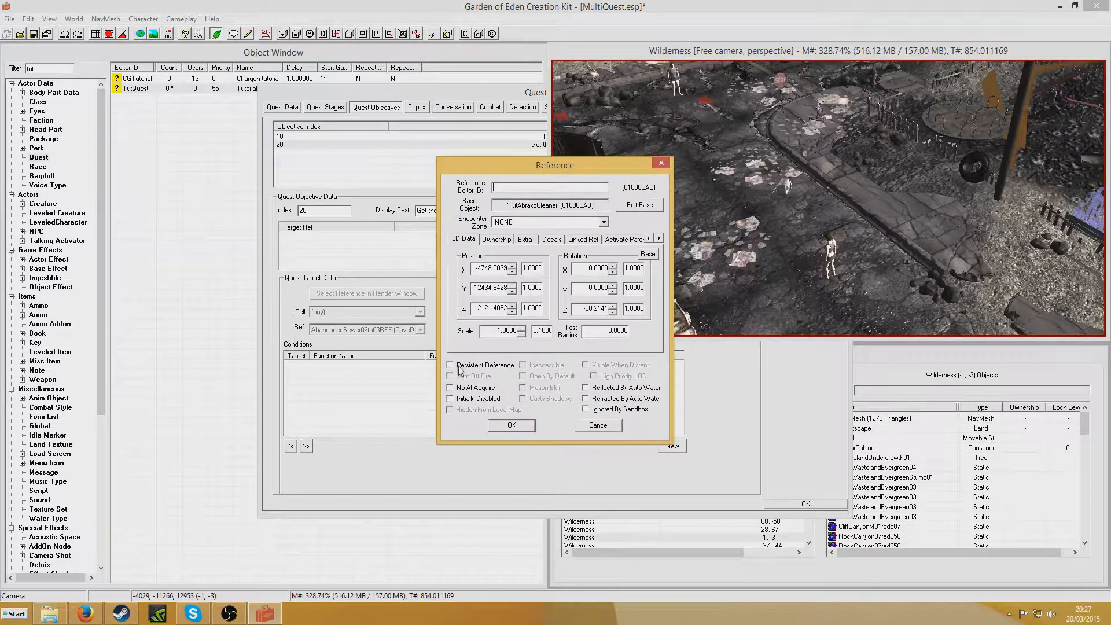
left_click(450, 365)
left_click(527, 188)
type("TutCleanerREF")
left_click(451, 398)
left_click(514, 427)
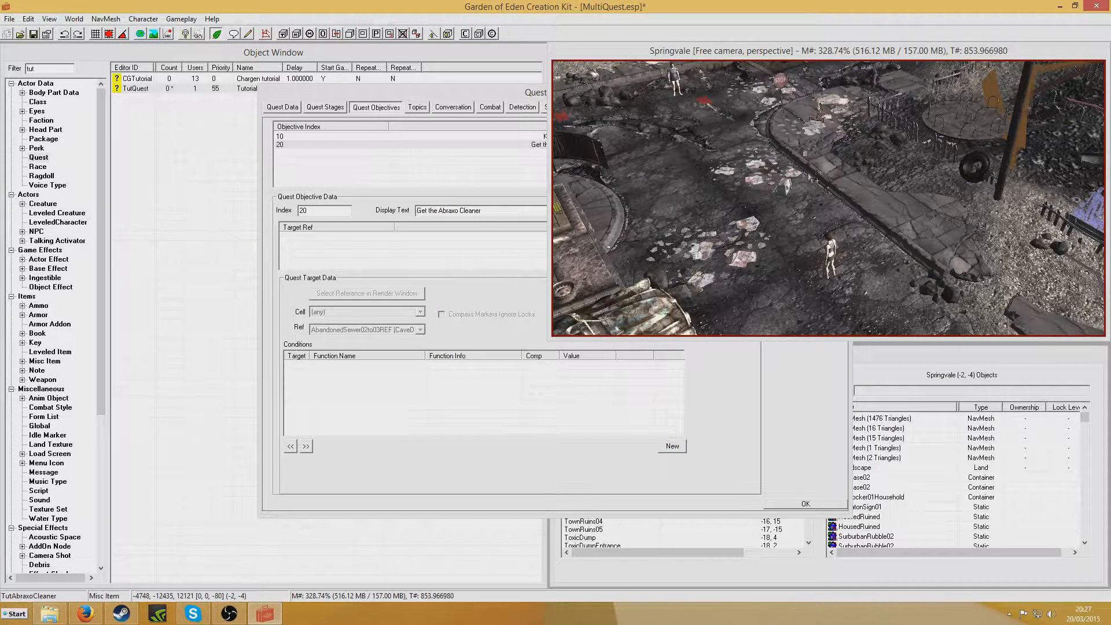
Step: Make the placed TutTerminal a persistent, initially disabled reference with the editor ID TutTerminalREF
left_click(788, 195)
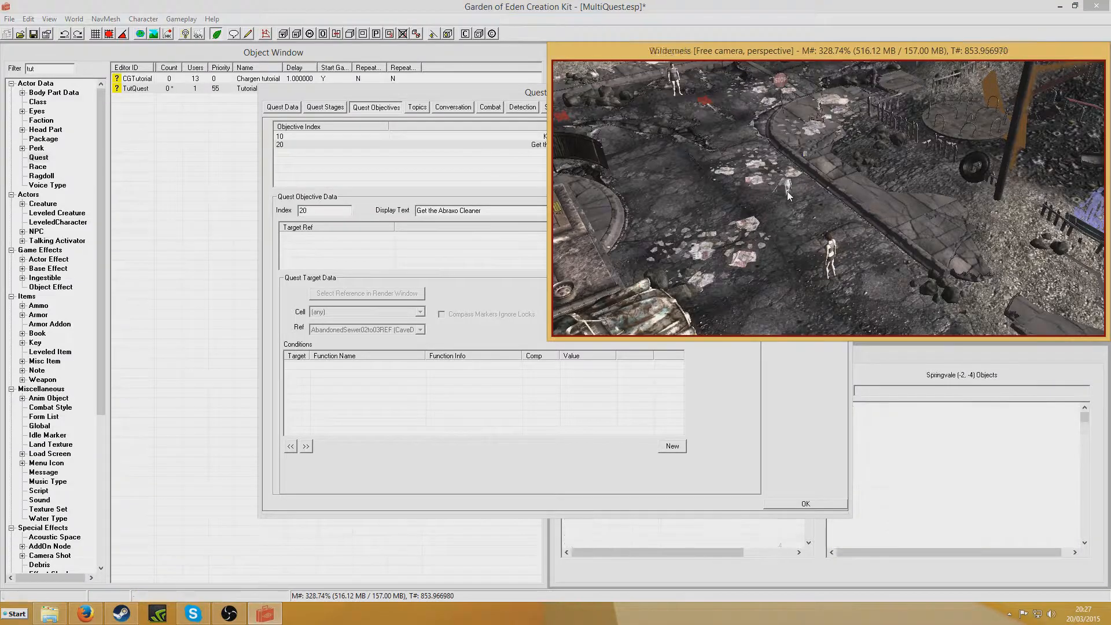
double_click(784, 187)
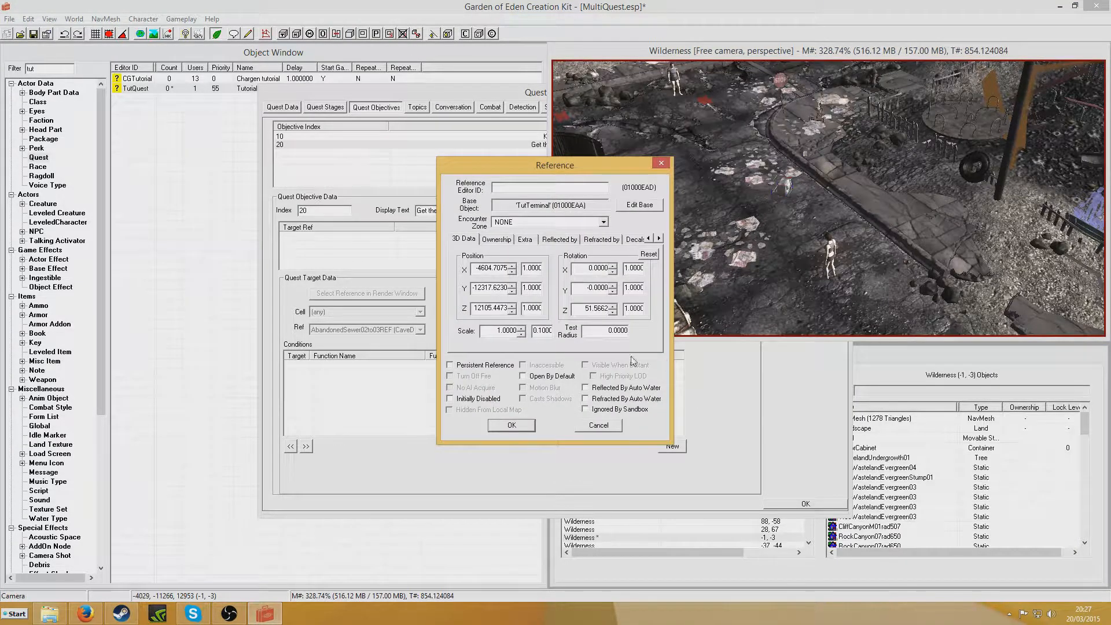
left_click(451, 366)
left_click(449, 399)
type("TutTerminalREF")
left_click(512, 425)
Step: Give the placed TutNPC2 reference the editor ID TutWomanREF
double_click(832, 260)
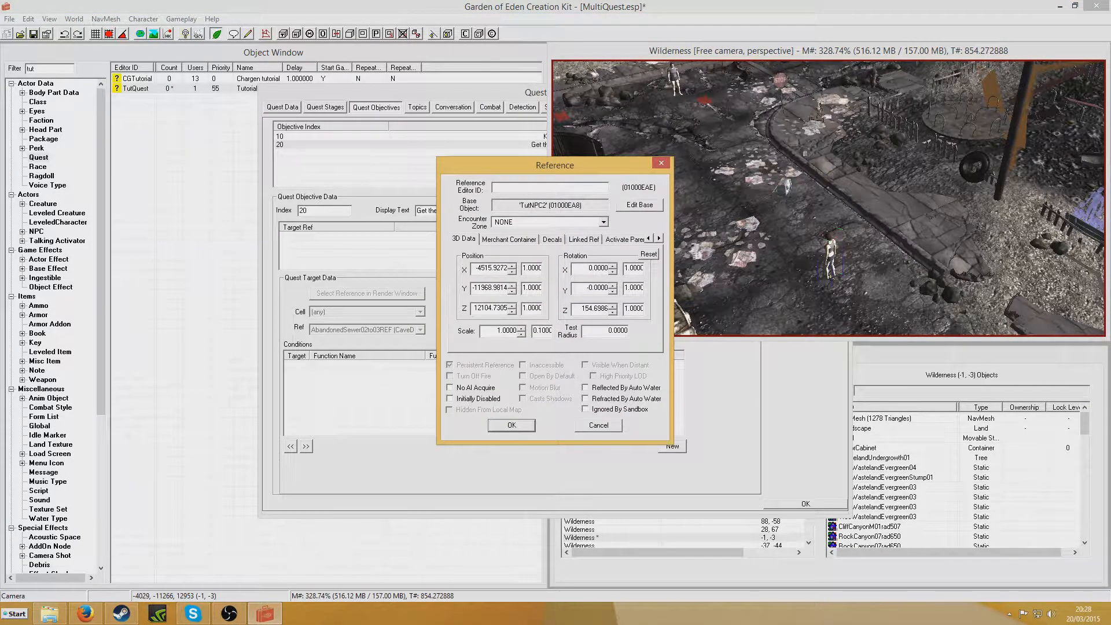
type("TutWomanREF")
left_click(508, 427)
left_click(831, 259)
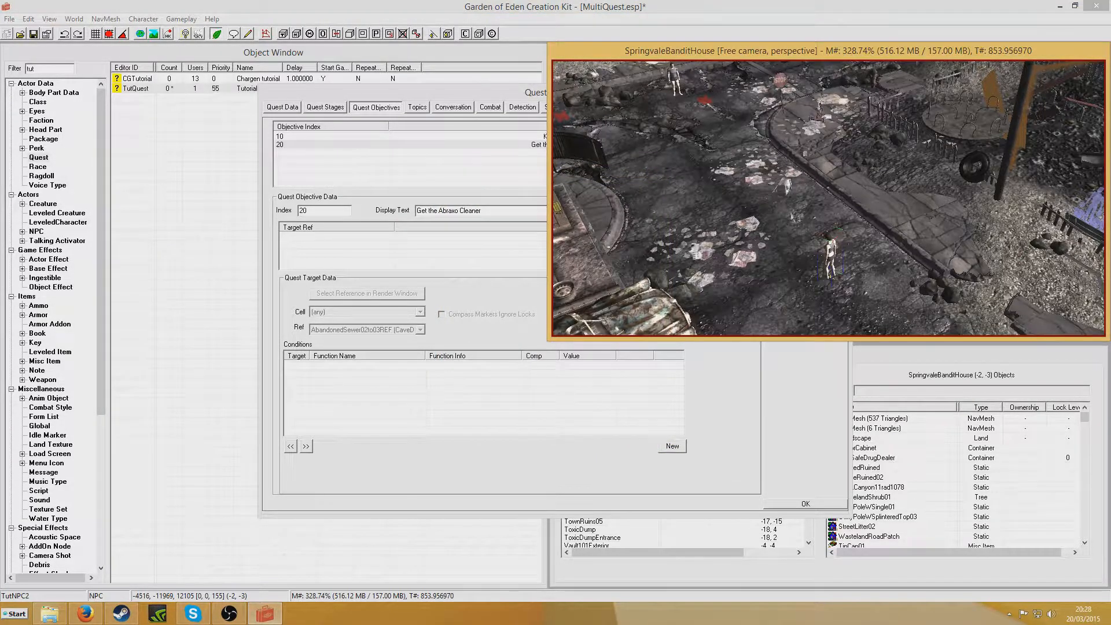
Step: Add a target to objective 20 and assign it the TutCleanerREF reference picked in the Render window
middle_click_drag(787, 205, 799, 182)
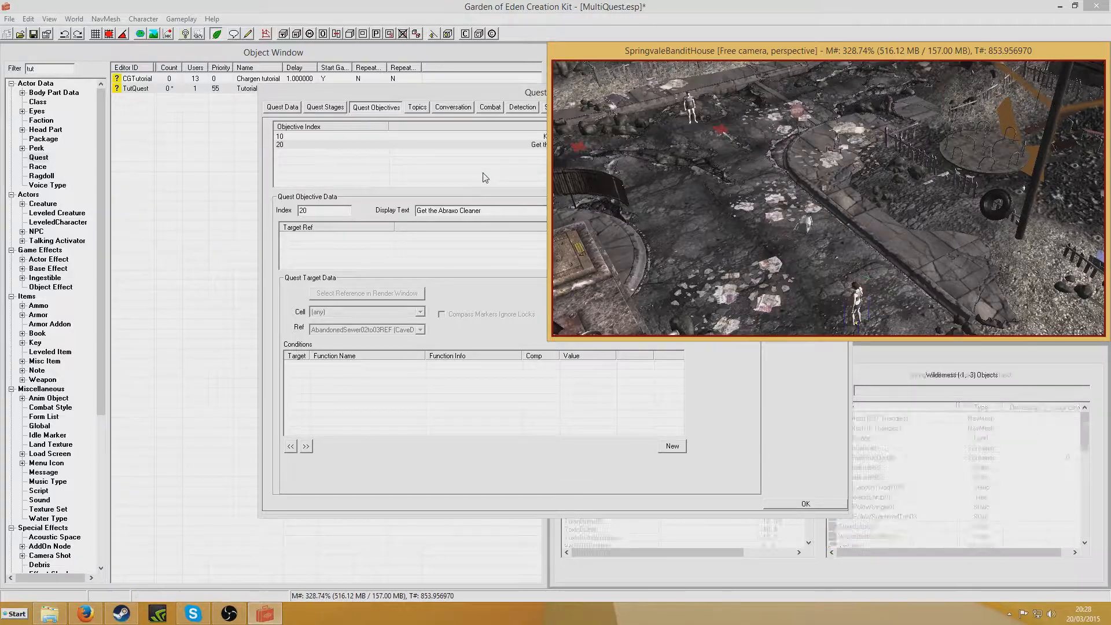
left_click(466, 95)
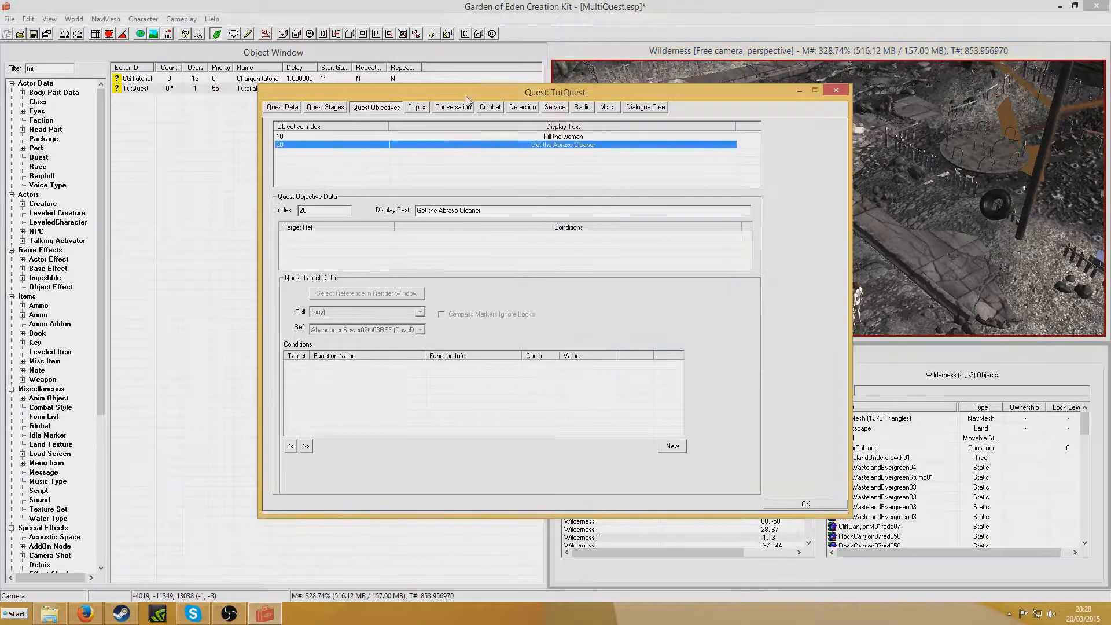
right_click(354, 255)
left_click(380, 255)
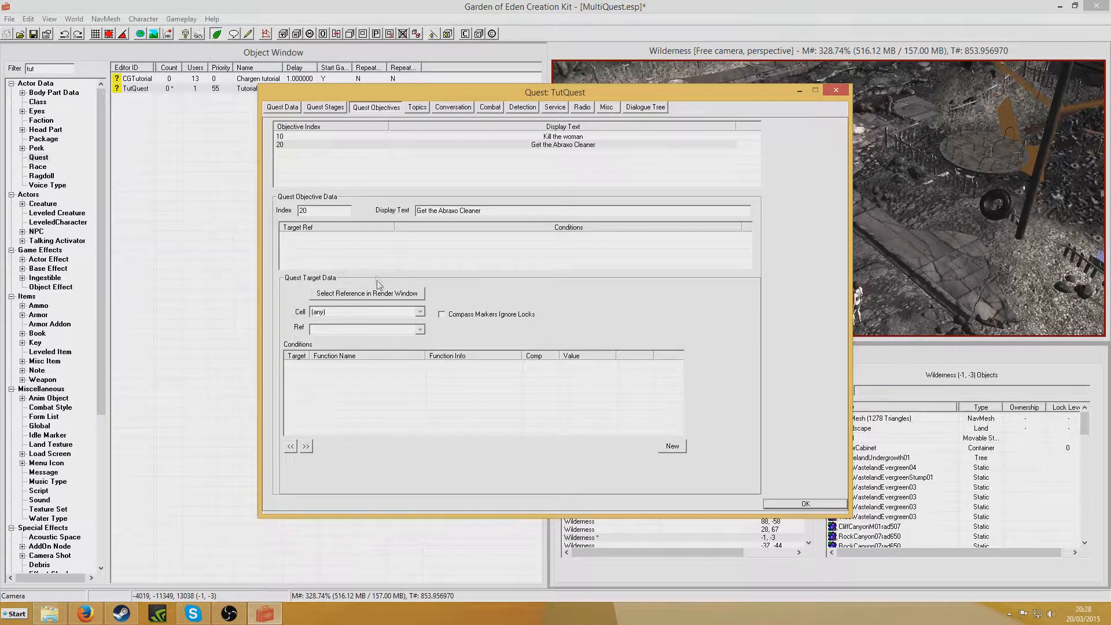
left_click(386, 299)
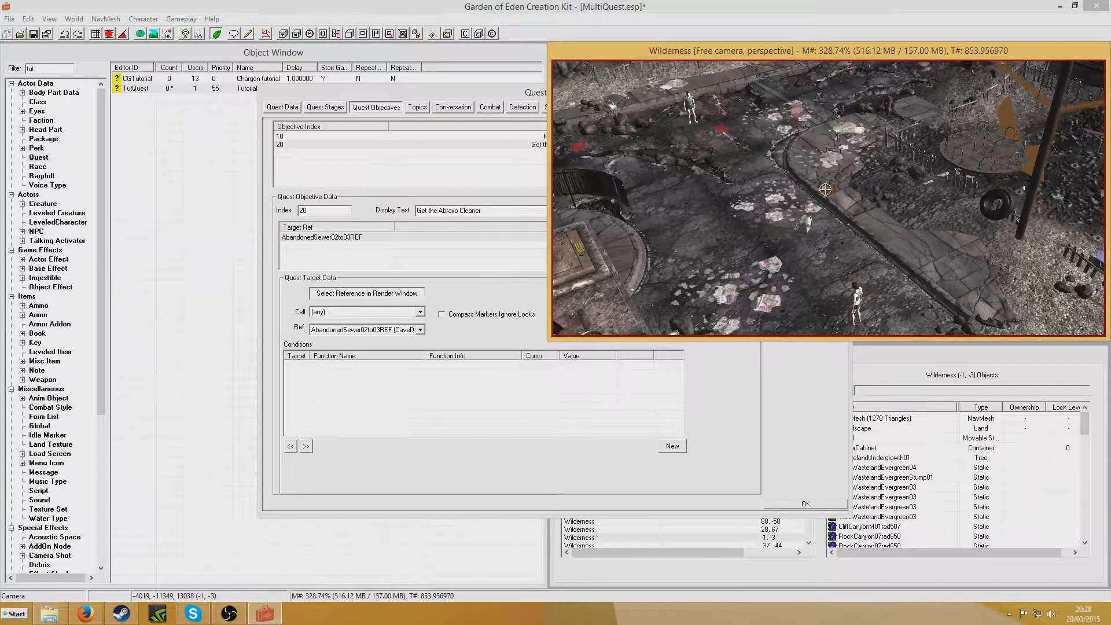
double_click(826, 189)
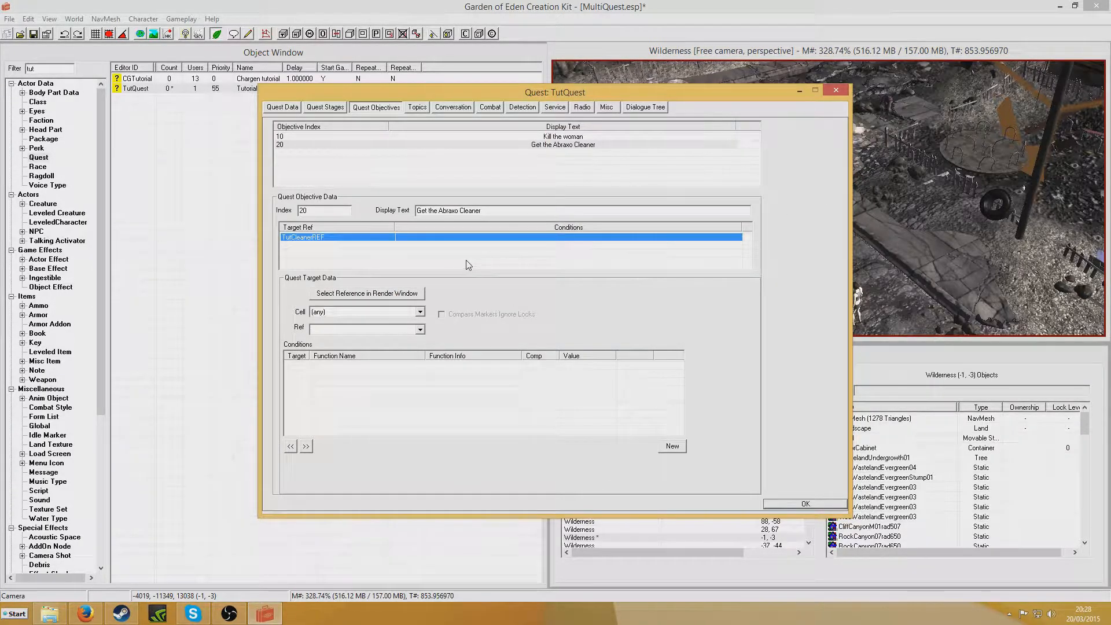
Step: Add a quest objective with index 30 and the display text "Download data"
left_click(324, 177)
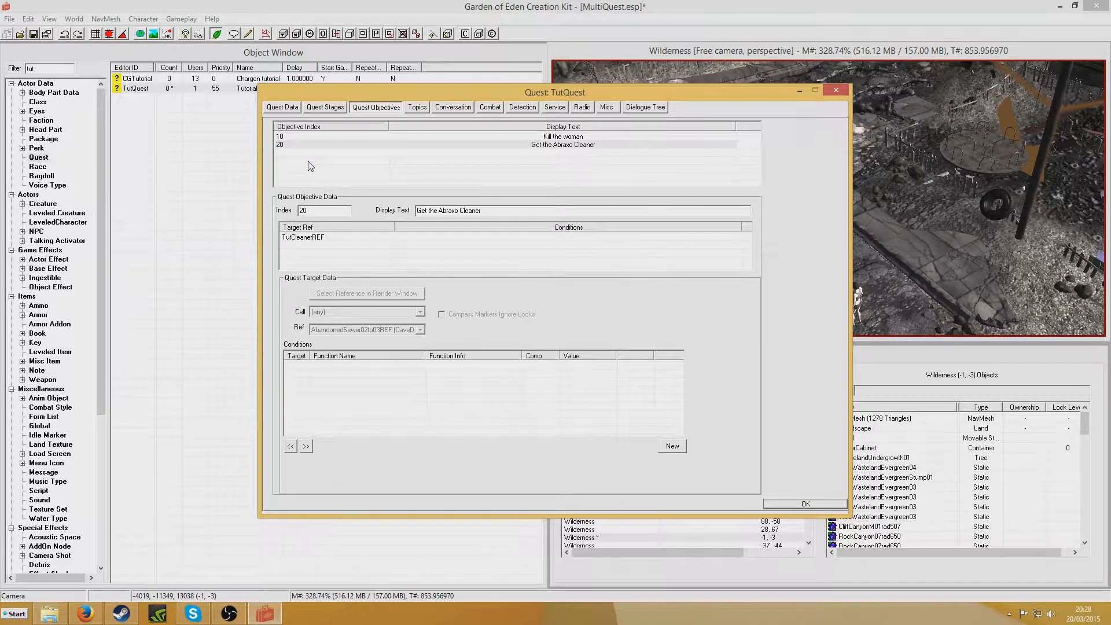
right_click(310, 163)
left_click(355, 173)
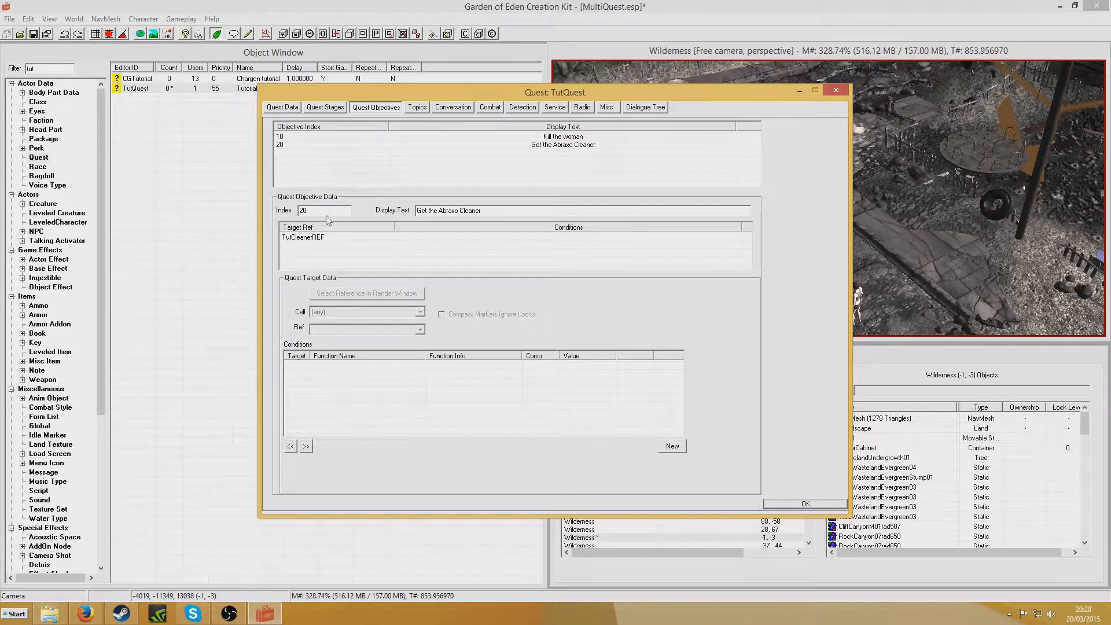
type("30")
left_click(418, 212)
left_click(431, 210)
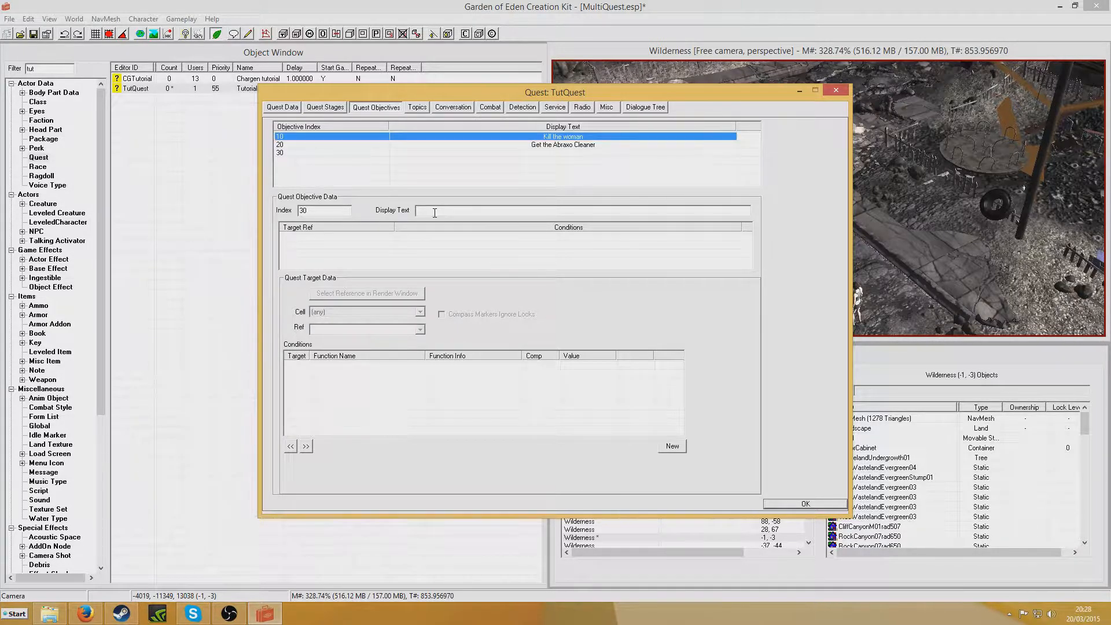
left_click(437, 212)
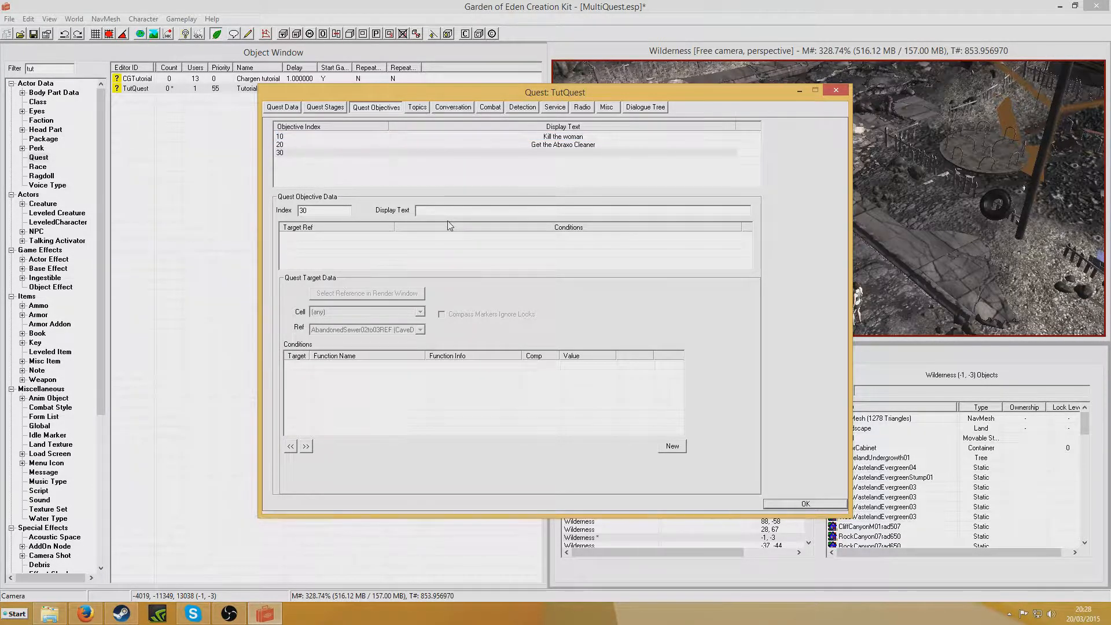
type("Download data")
Step: Add a target to objective 30 and assign it the TutTerminalREF reference picked in the Render window
left_click(372, 250)
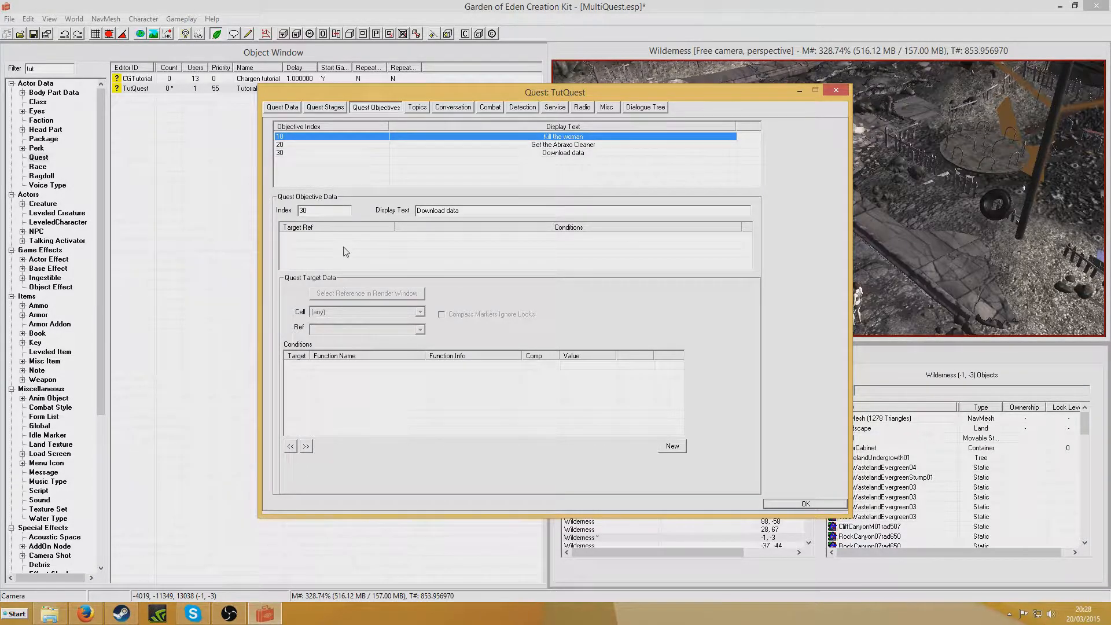
right_click(334, 244)
left_click(360, 251)
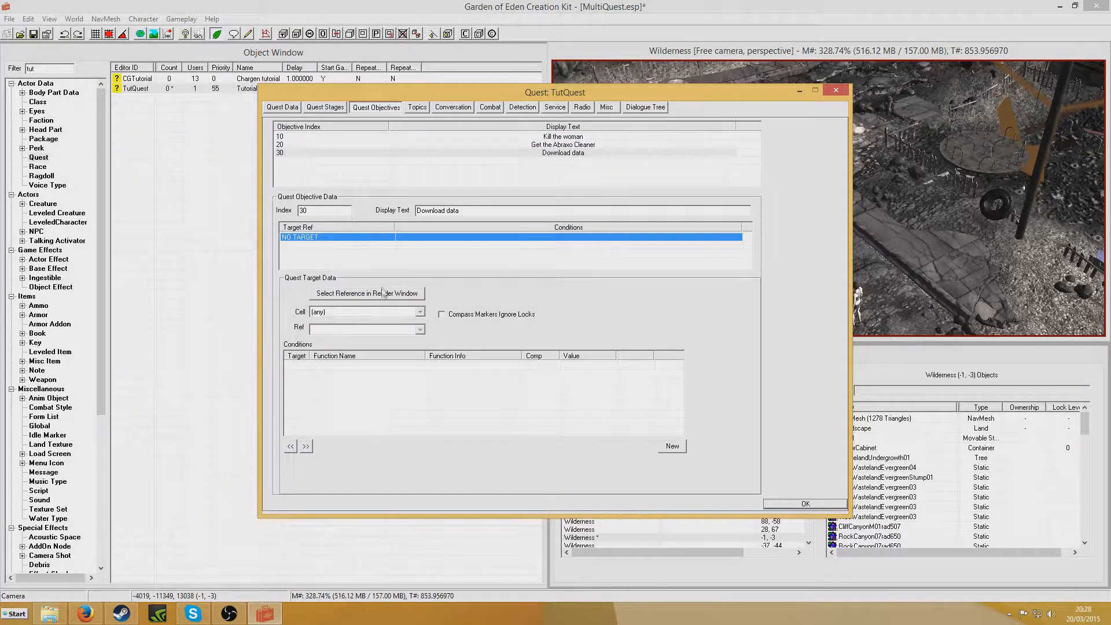
left_click(384, 293)
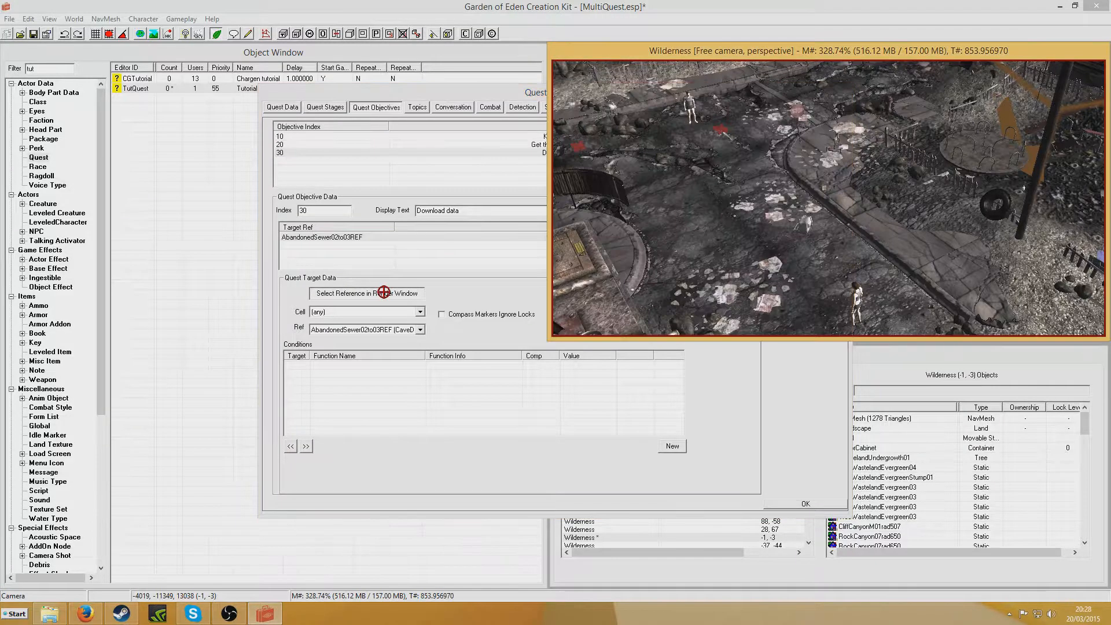
left_click(803, 227)
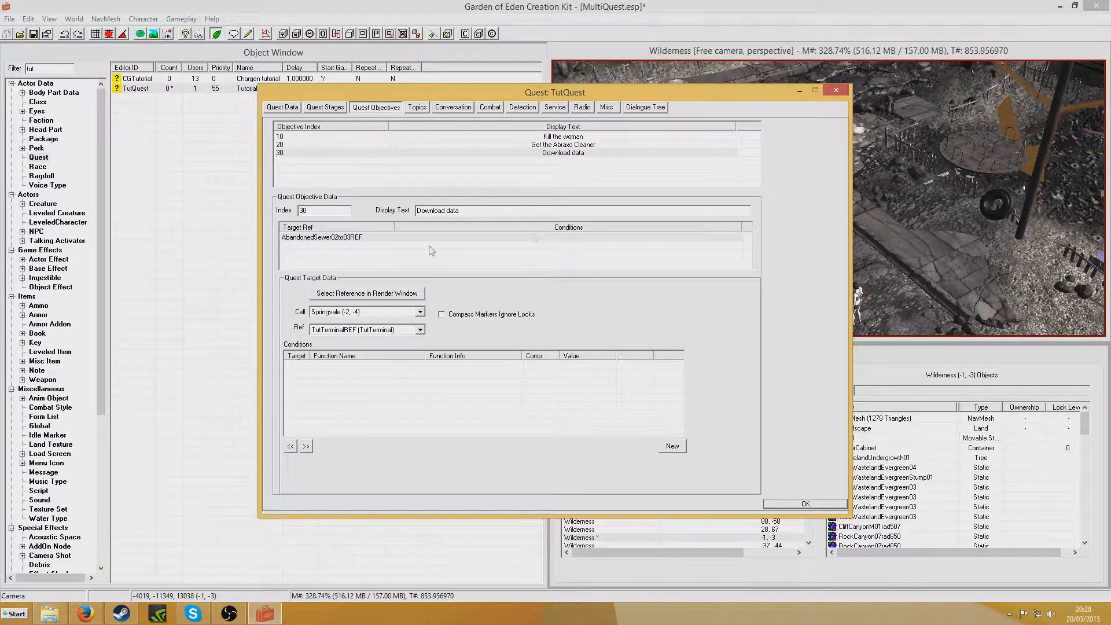
left_click(495, 243)
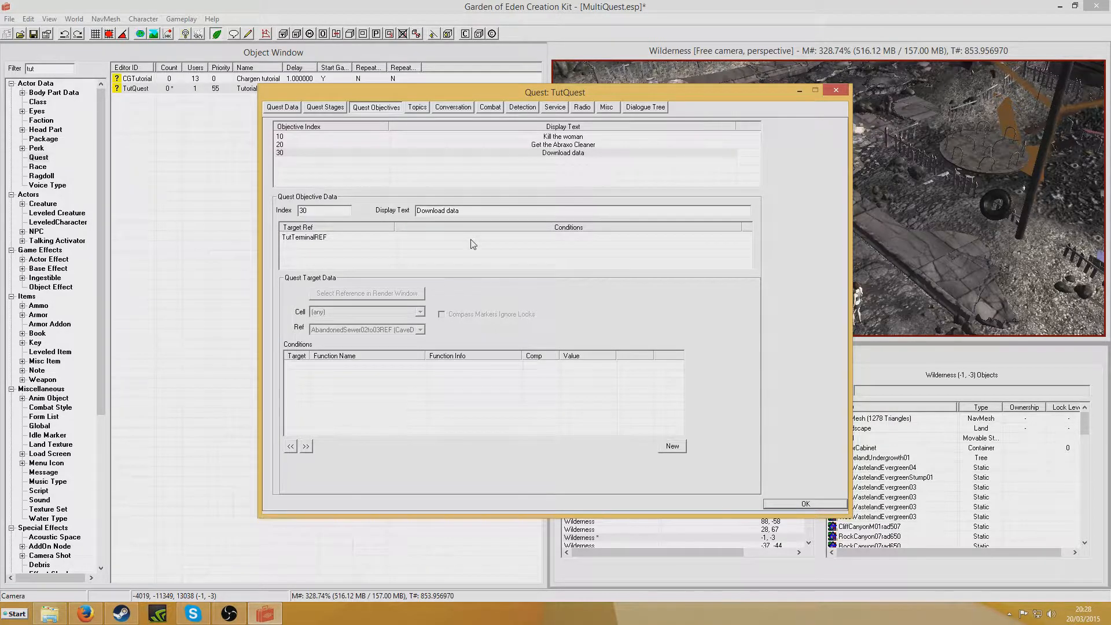
Step: Add Enable calls for TutCleanerREF, TutTerminalREF and TutWomanREF to quest stage 10's result script, compile it, and save the plugin
left_click(325, 108)
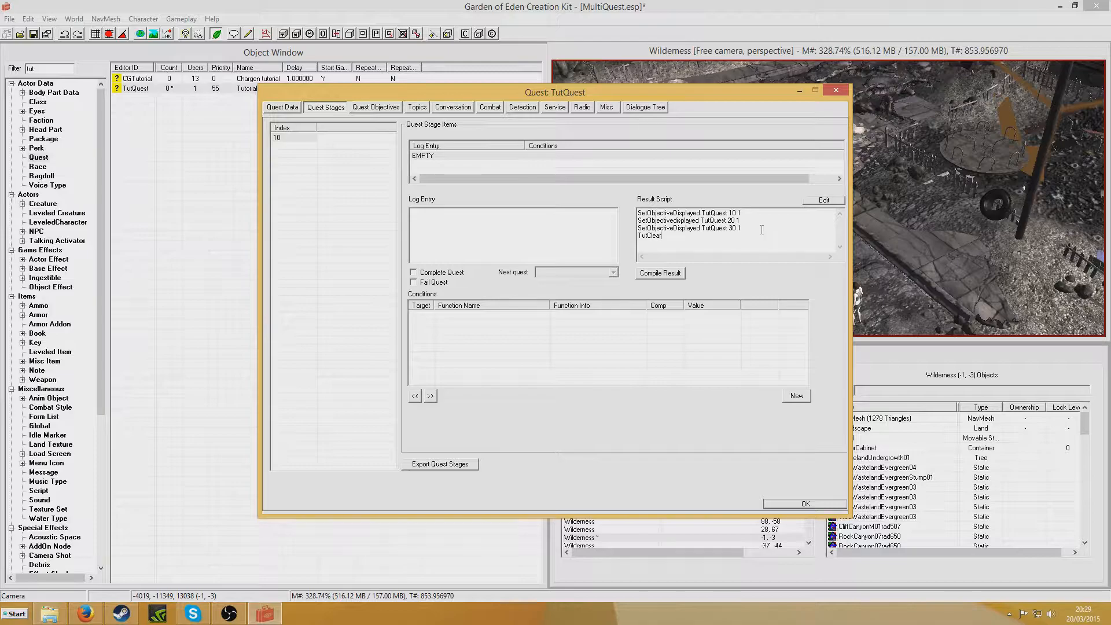
type("rREF.Enabl")
type("e")
key("Return")
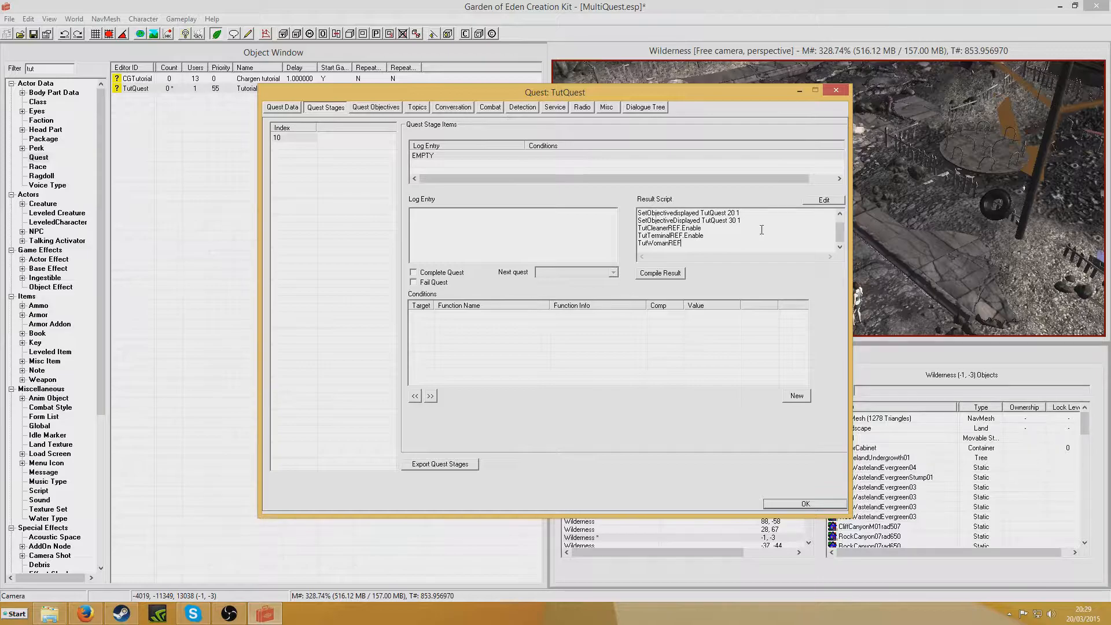
left_click(660, 273)
left_click(717, 236)
left_click(789, 507)
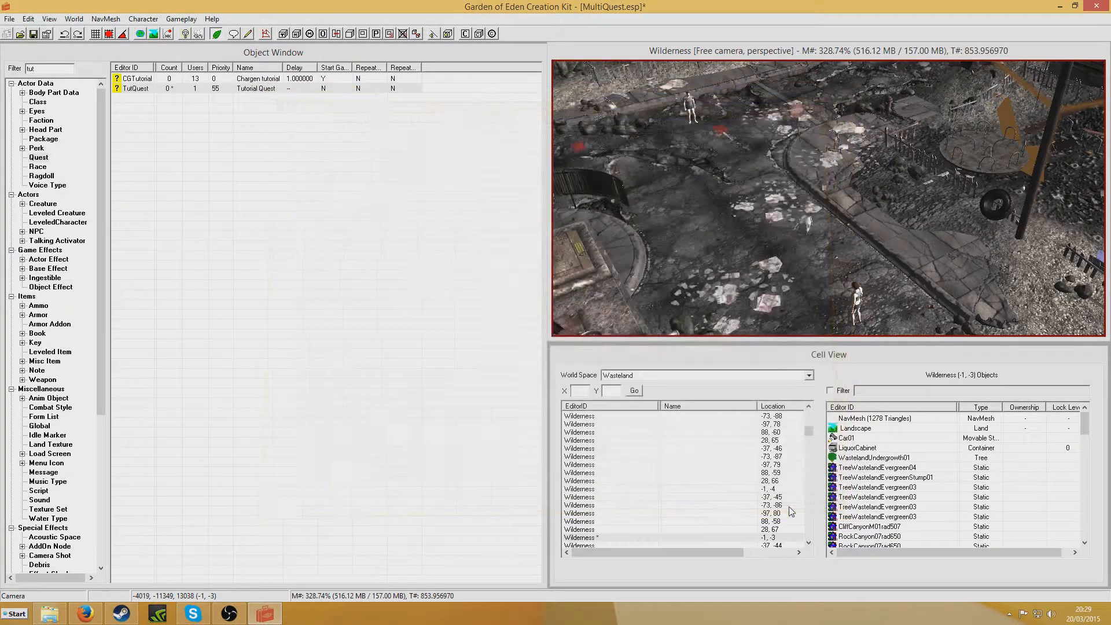
left_click(33, 36)
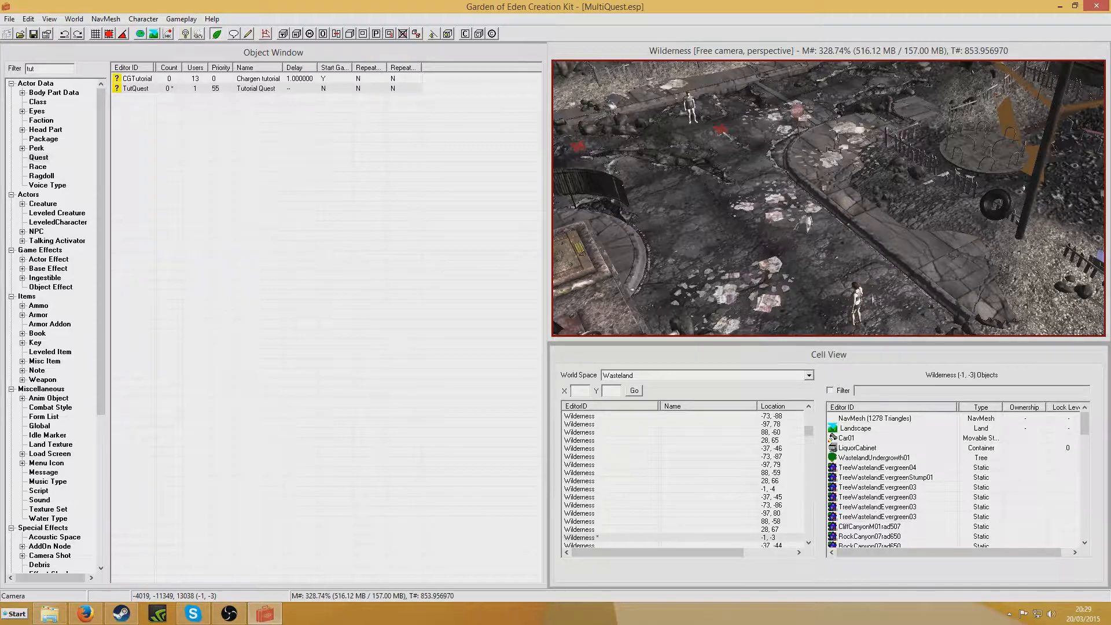
Step: Create a new object script named TutAbraxoScript and start a "Begin OnAdd Player" block in it
left_click(834, 215)
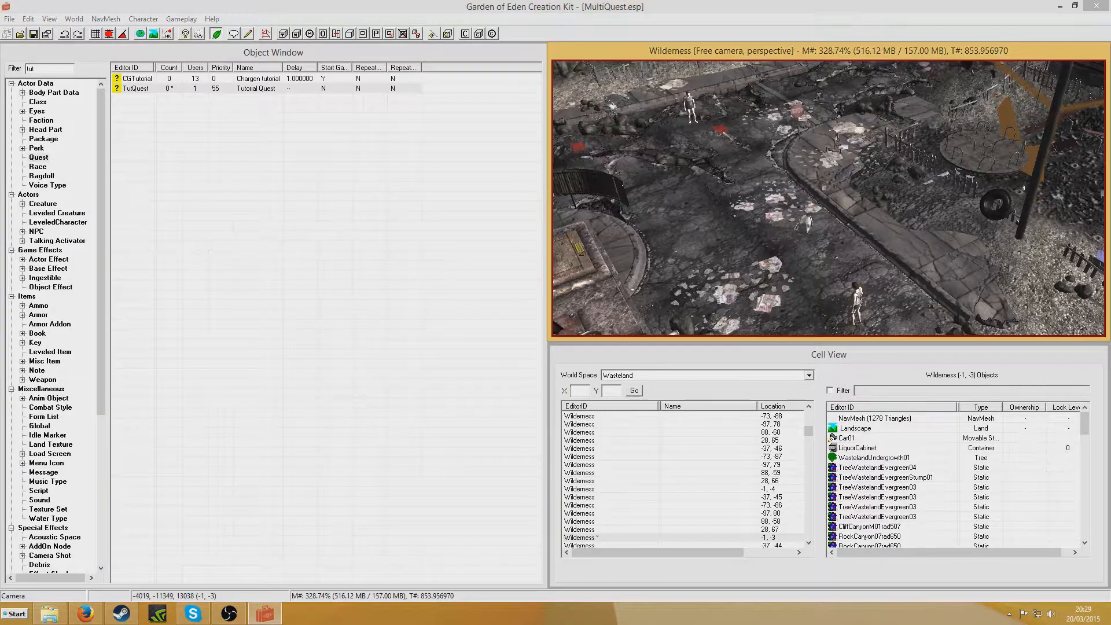
left_click(824, 190)
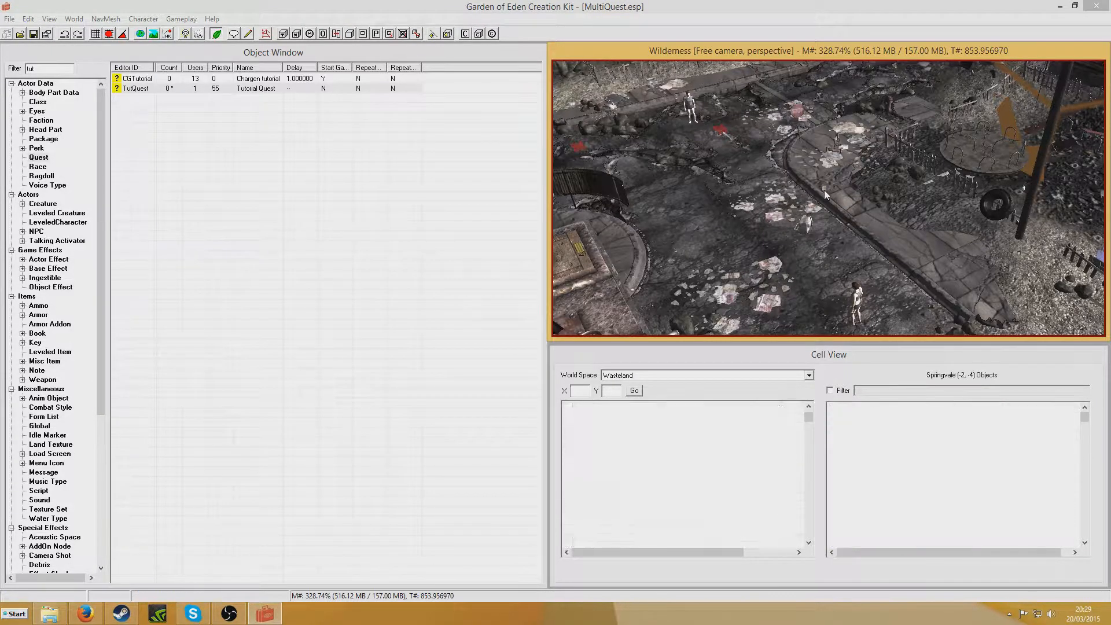
left_click(249, 33)
left_click(299, 180)
left_click(312, 192)
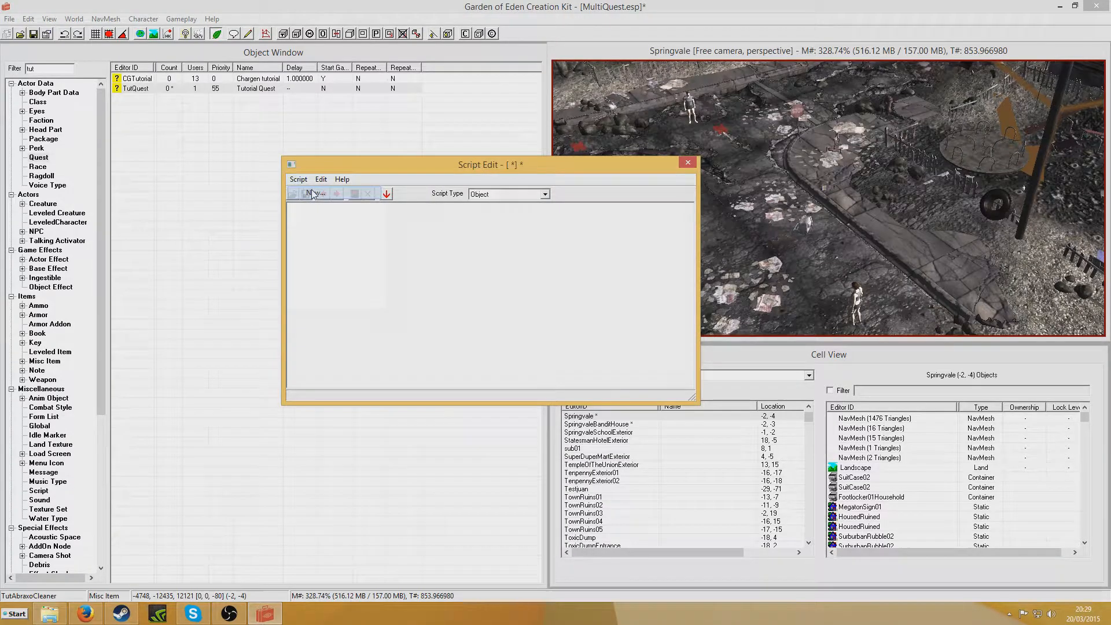
type("SCN ")
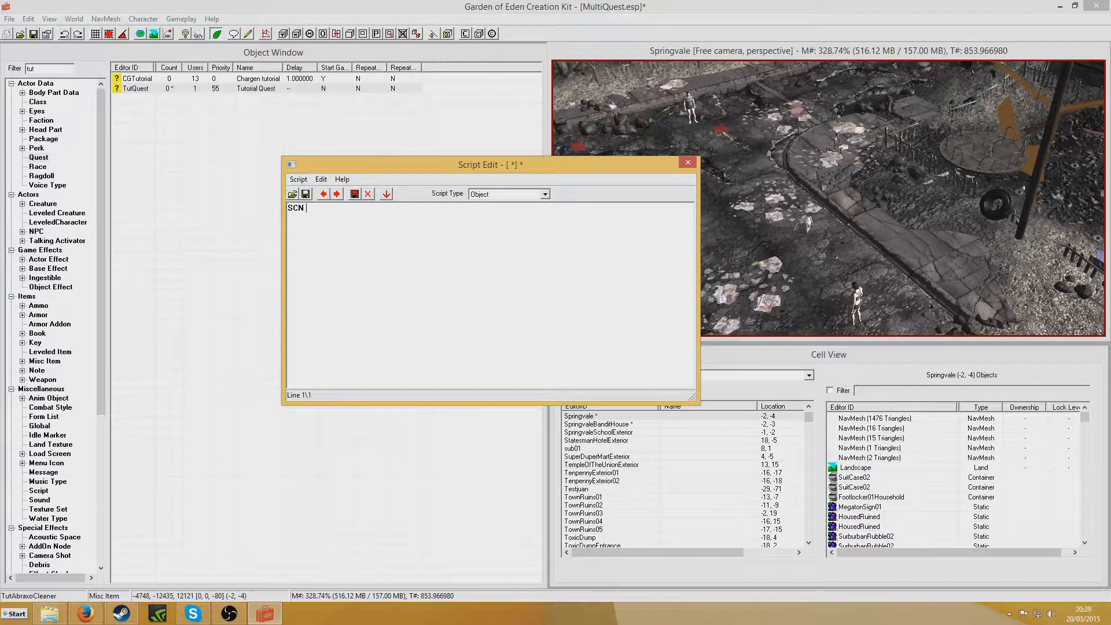
type("TutAbraxoScript  B")
type("egin OnAdd")
type(" Player  ")
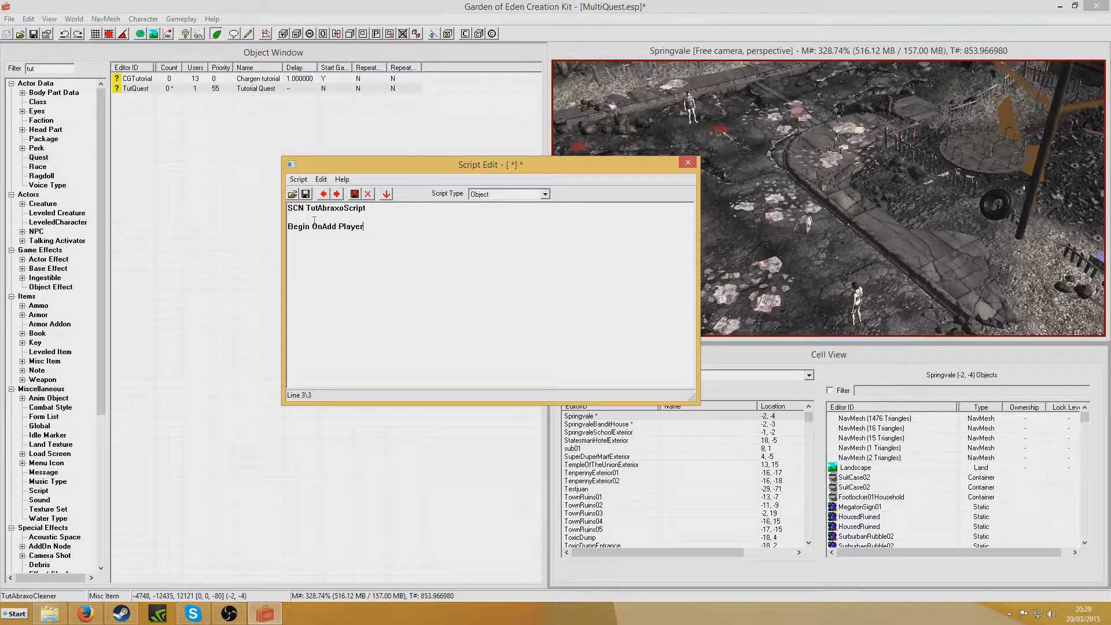
Step: Add the line "SetObjectiveCompleted TutQuest 20 1" after checking the objective index, end the block, and save and close the script
type("SetObjectiveCompleted TutQuest")
double_click(144, 89)
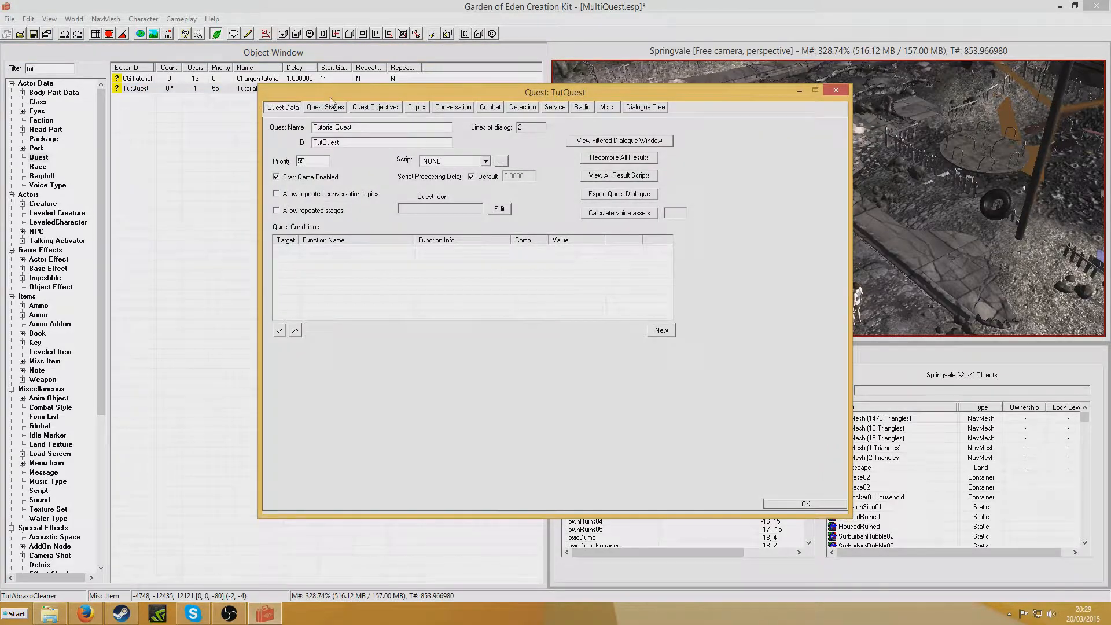
left_click(356, 106)
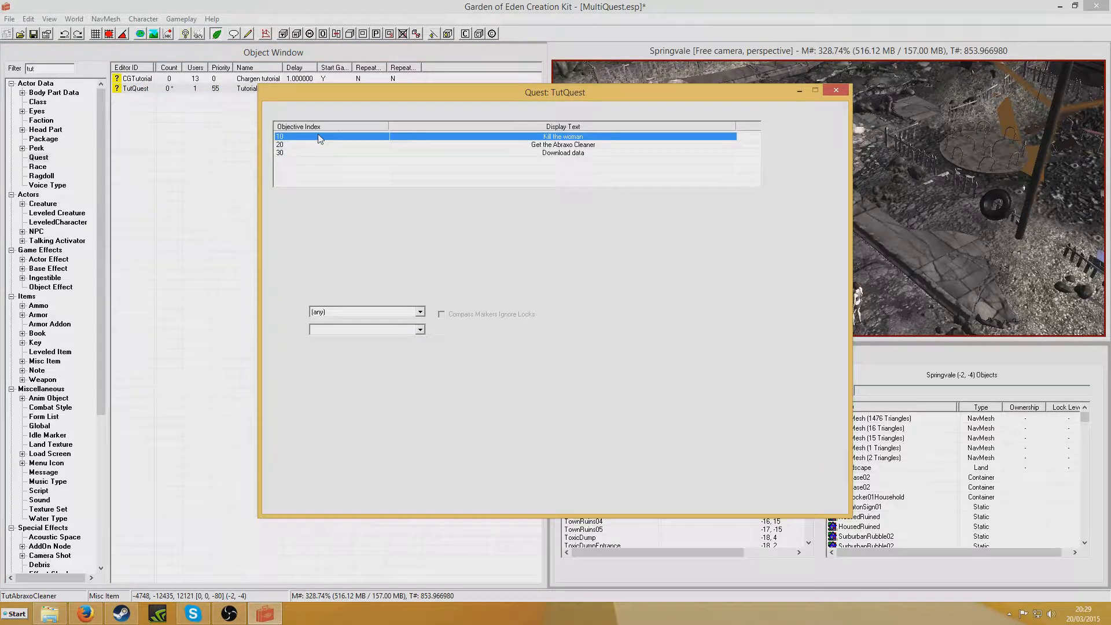
left_click(800, 91)
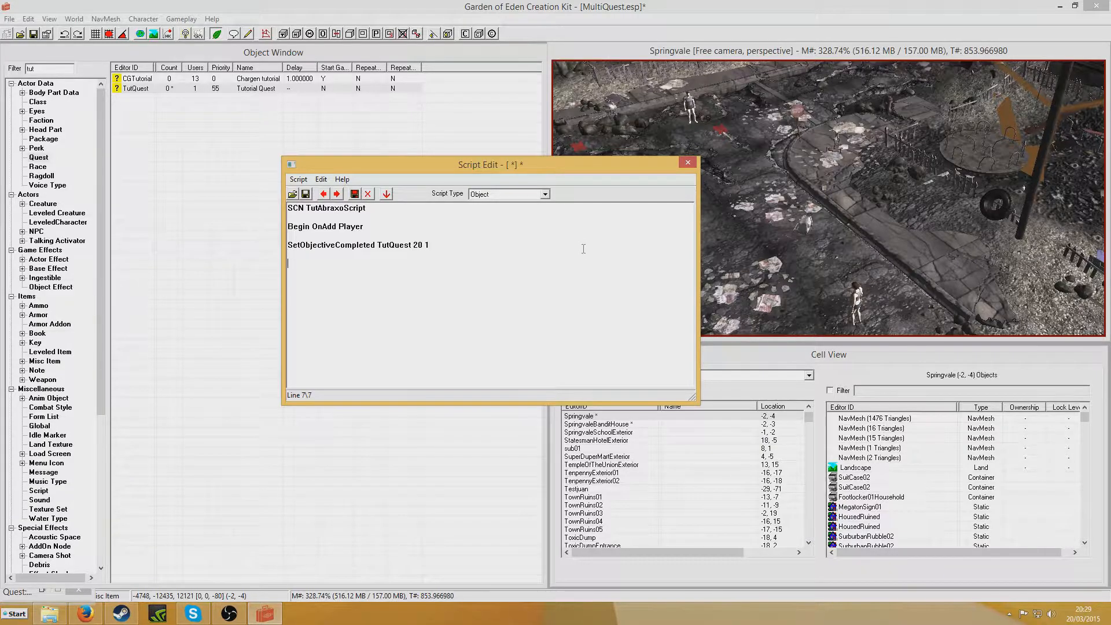
type("ND")
left_click(688, 163)
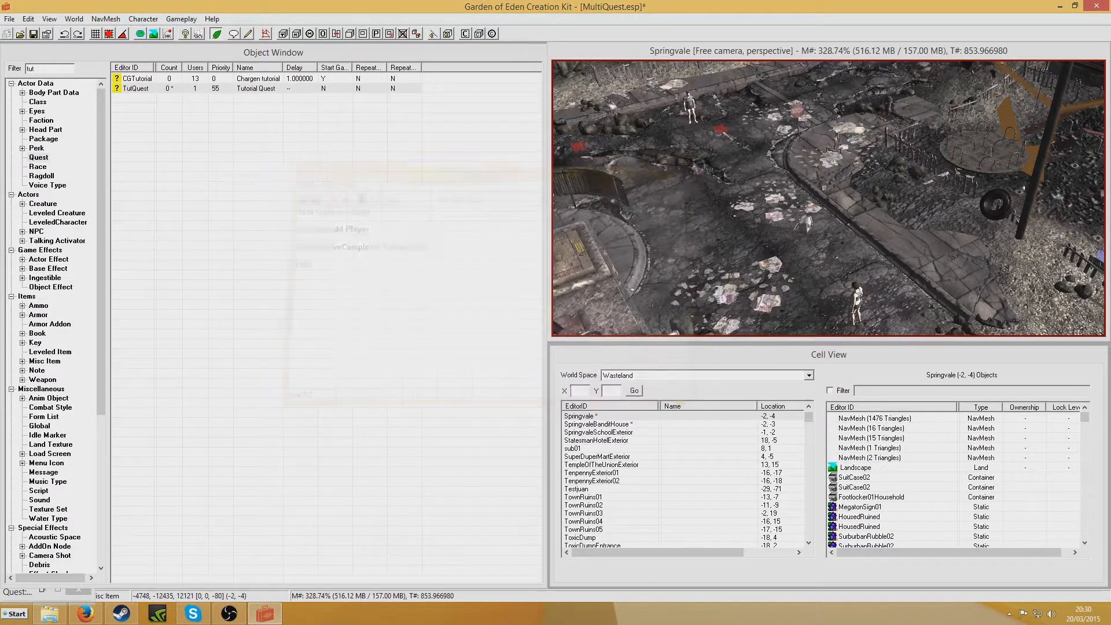
Step: Assign TutAbraxoScript to the TutAbraxoCleaner base item through its placed reference
left_click(824, 189)
double_click(824, 188)
left_click(640, 204)
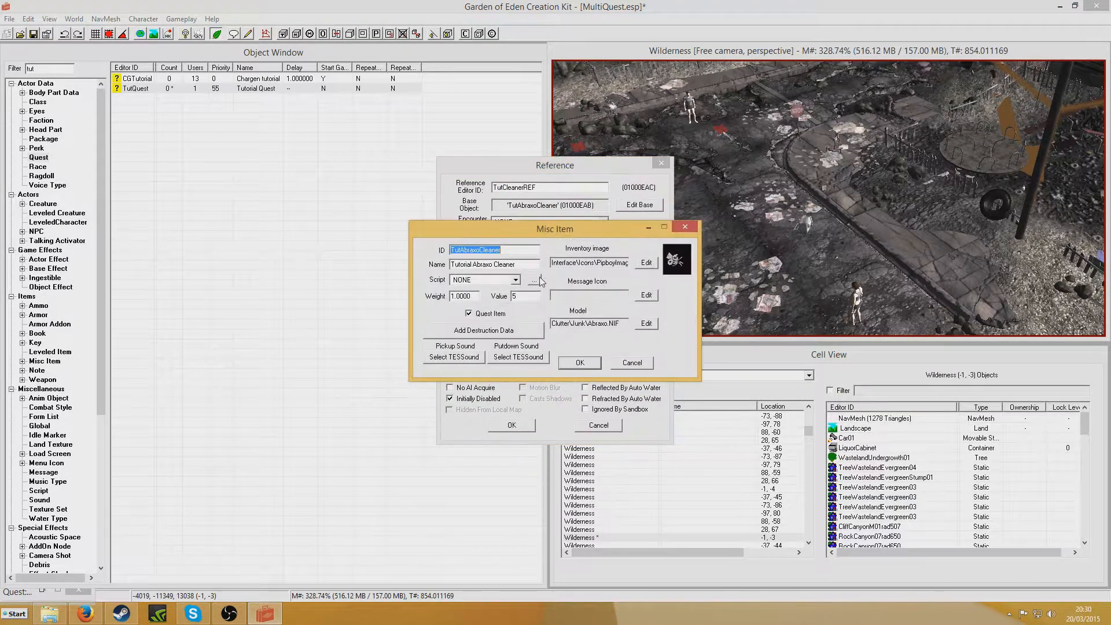
left_click(515, 281)
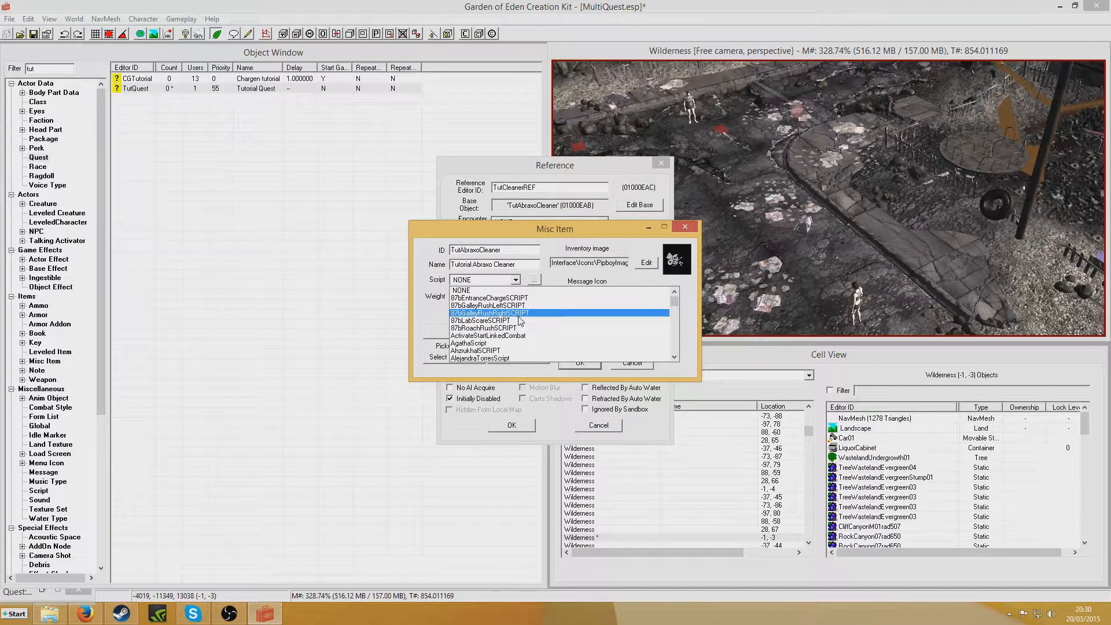
scroll(509, 341, "down", 10)
left_click(503, 358)
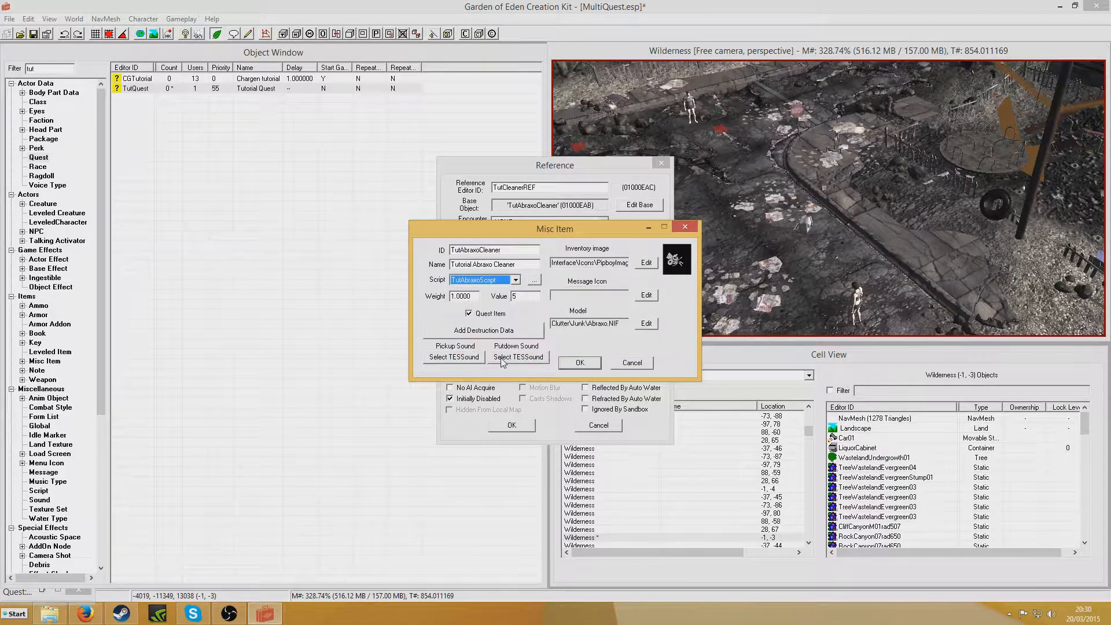
left_click(580, 363)
left_click(511, 425)
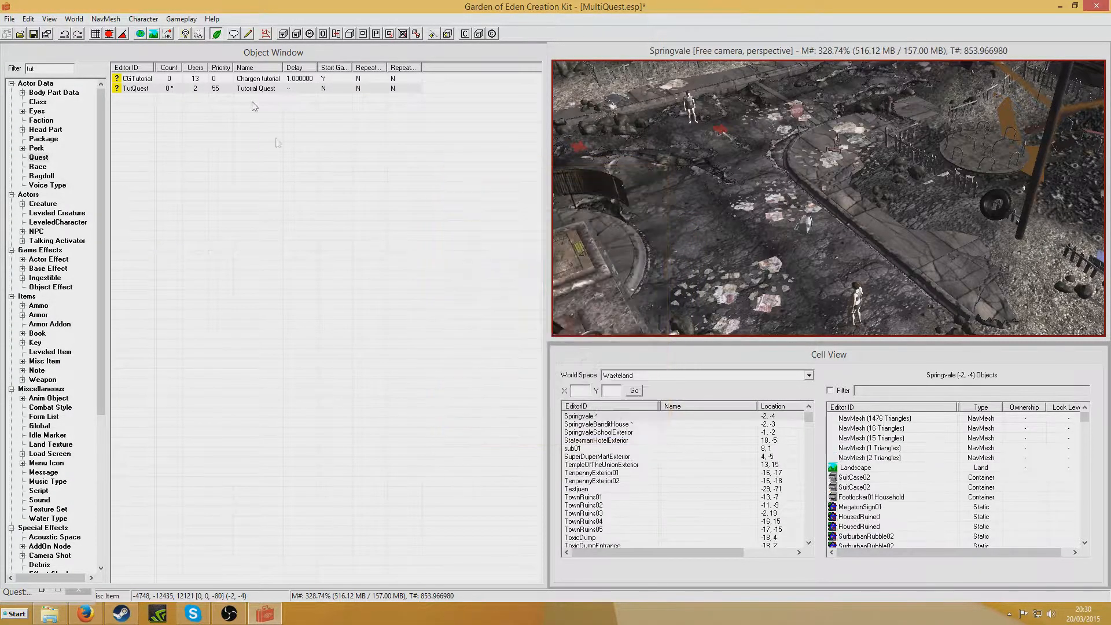
Step: Create a new object script named TutWomanScript and start a "Begin OnDeath" block in it
left_click(248, 34)
left_click(299, 179)
left_click(313, 194)
type("S")
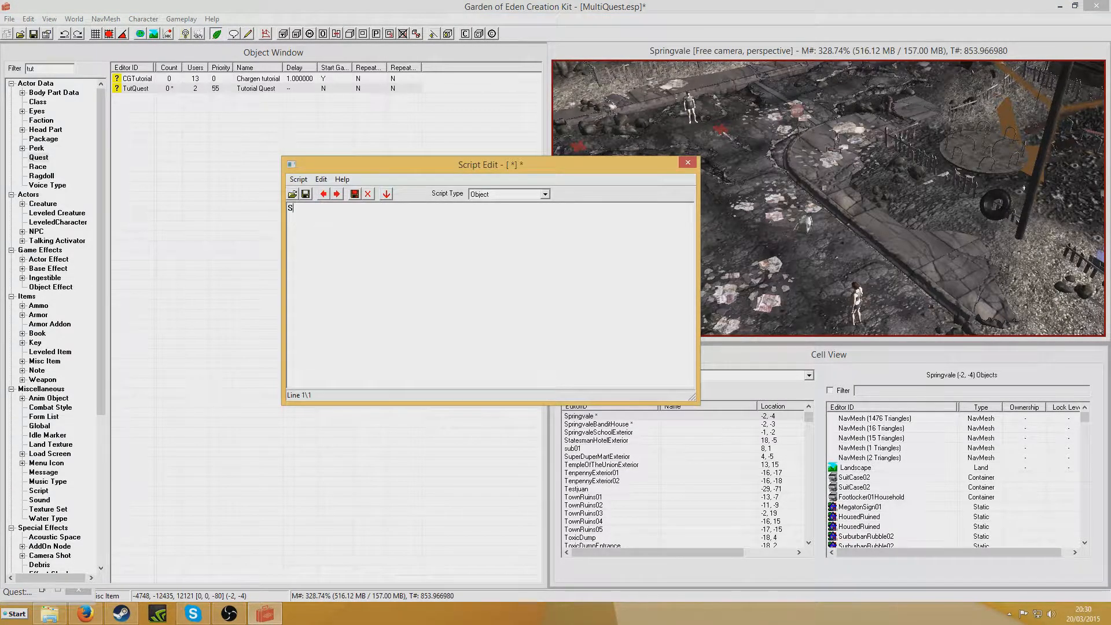
type("CN ")
type("TutWomanScript  ")
type("Begin OnDeath  Set O")
Step: Complete the line "SetObjectiveCompleted TutQuest 10 1" after checking the objective index, end the block, and save and close the script
type("bjectiveComplet")
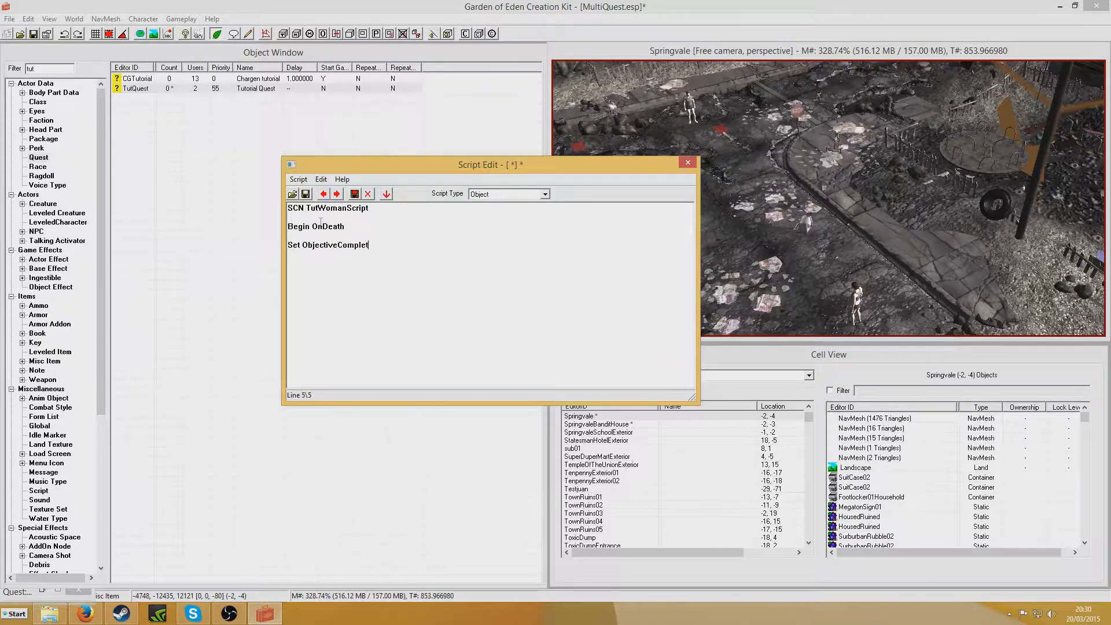
type("ed TutQuest")
left_click(42, 591)
left_click(799, 91)
type("ED")
left_click(304, 195)
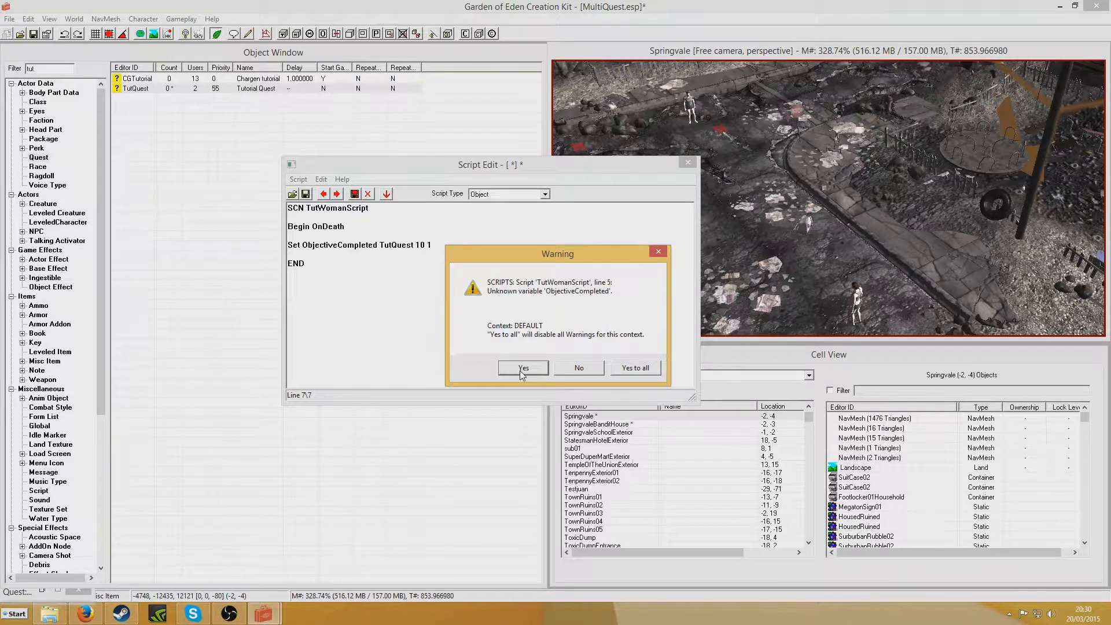
left_click(522, 371)
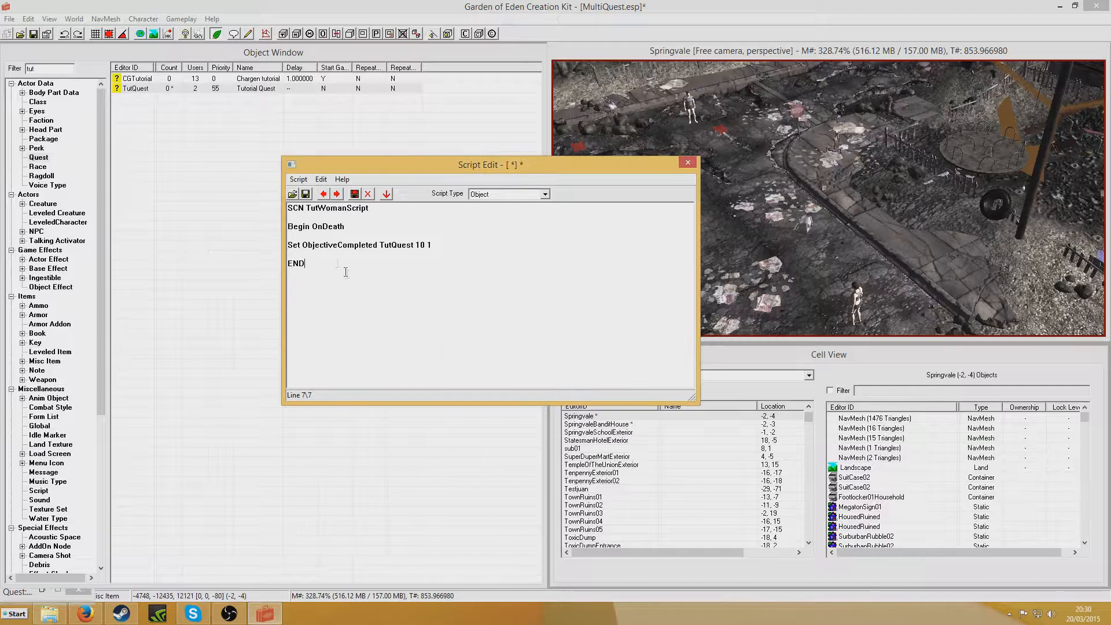
key("BackSpace")
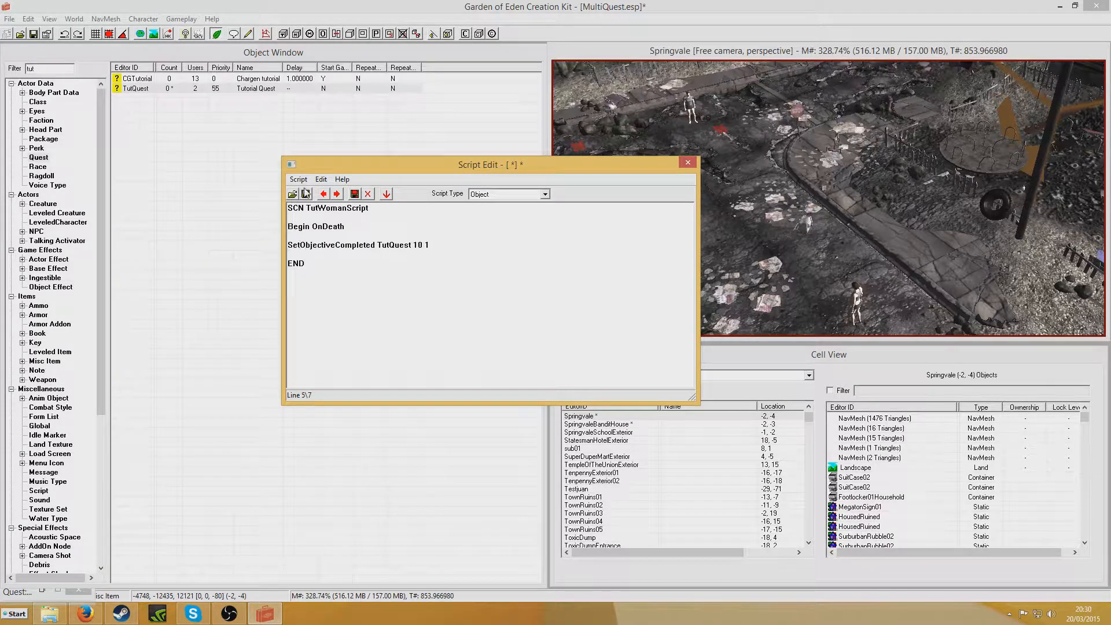
left_click(688, 163)
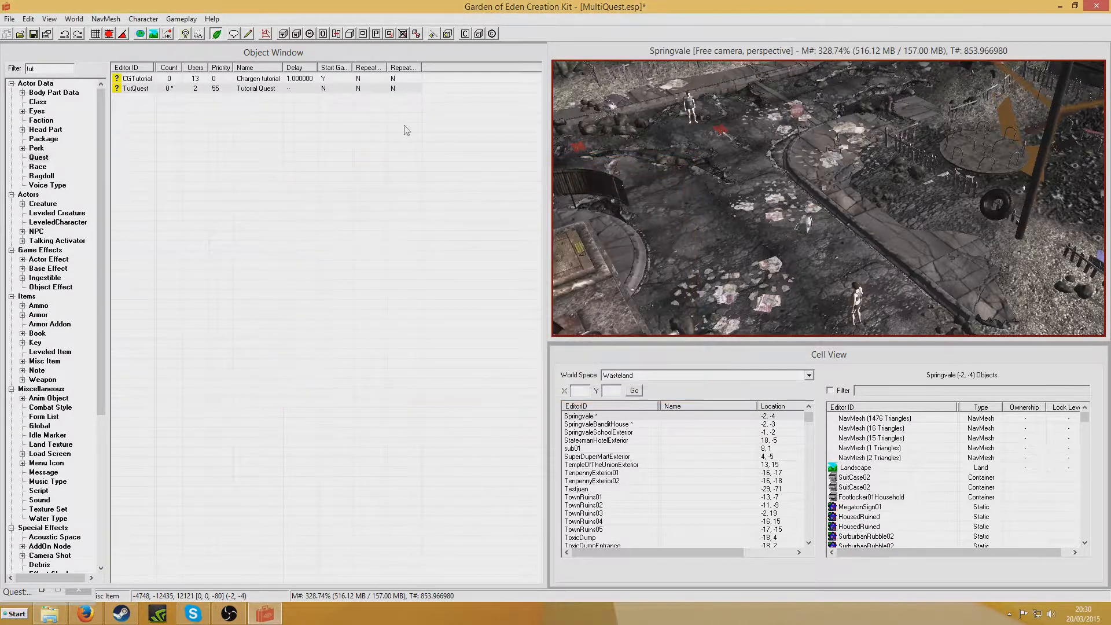
Step: Assign TutWomanScript to the TutNPC2 base NPC through its placed reference TutWomanREF
double_click(859, 300)
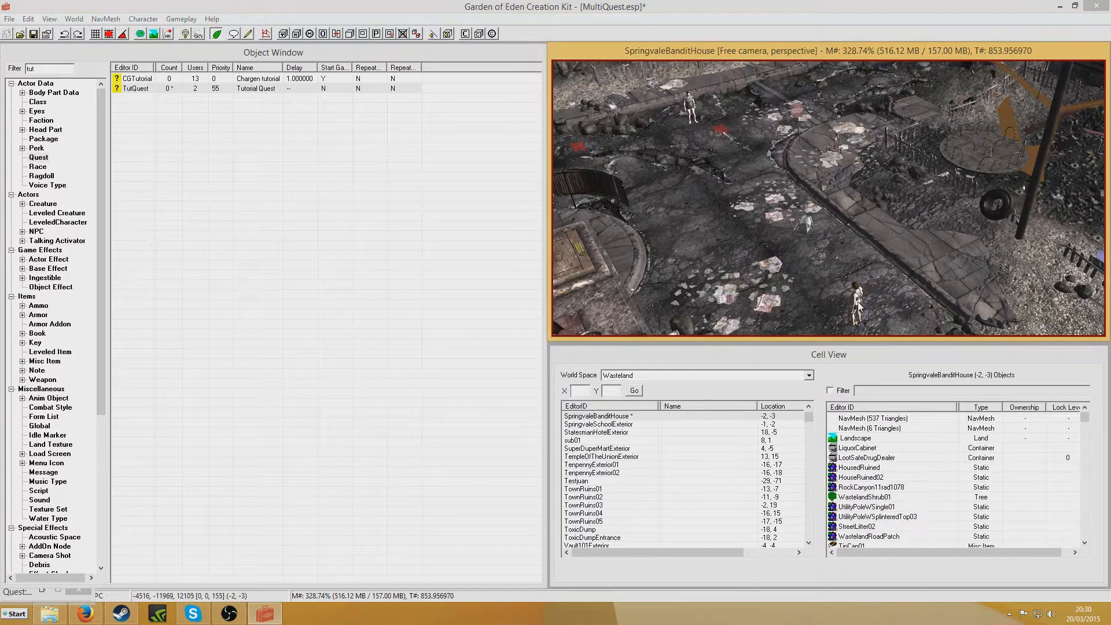
left_click(625, 207)
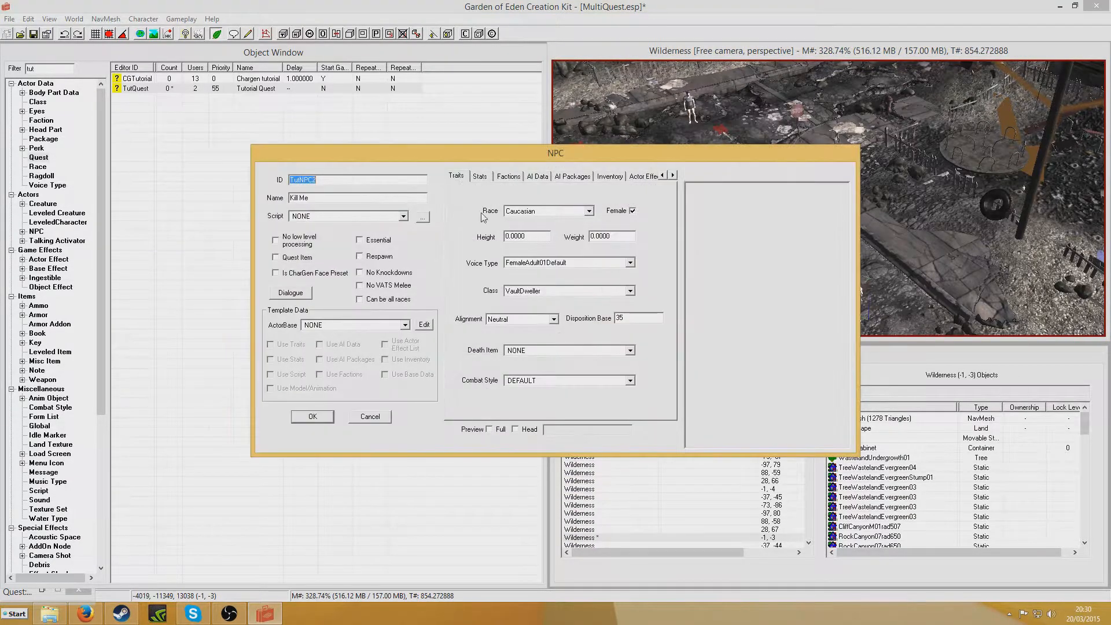
left_click(404, 217)
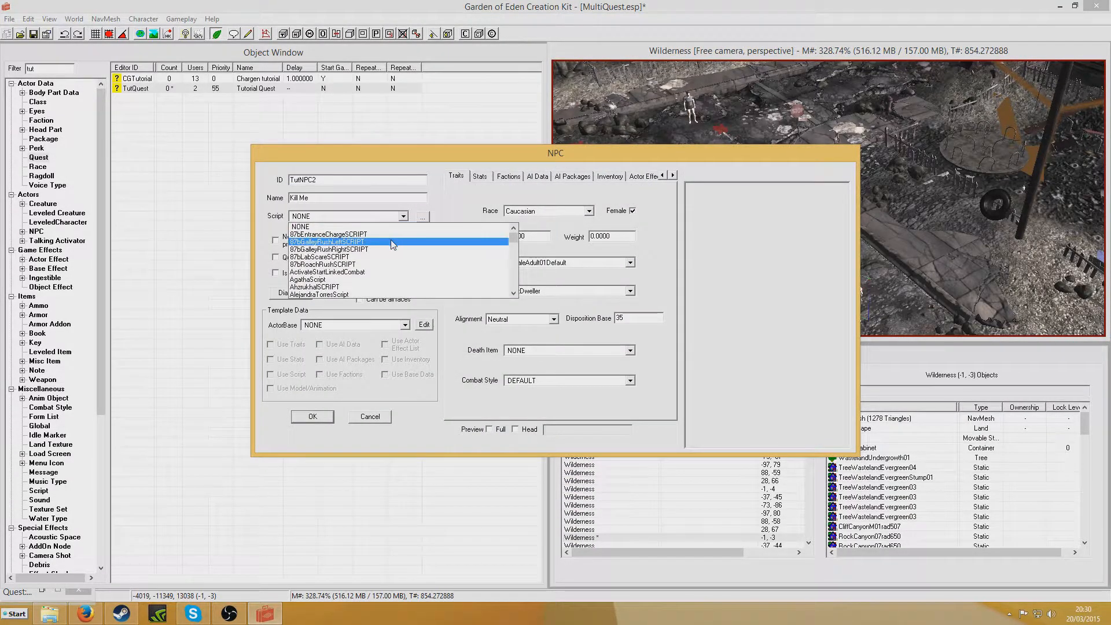
type("tut")
scroll(354, 286, "down", 1)
left_click(346, 280)
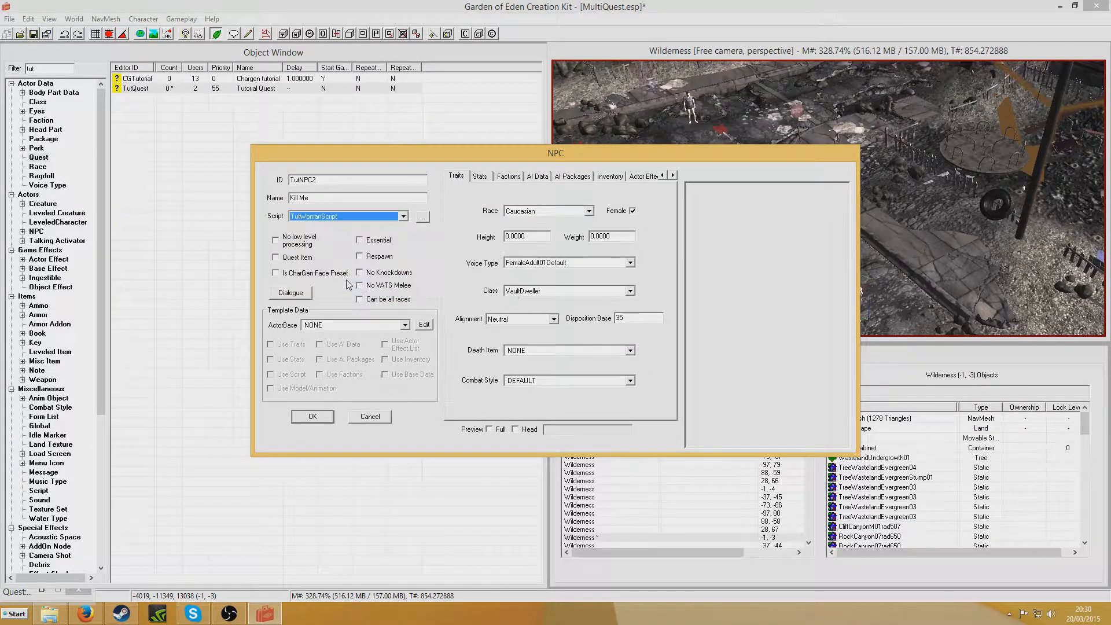
left_click(313, 417)
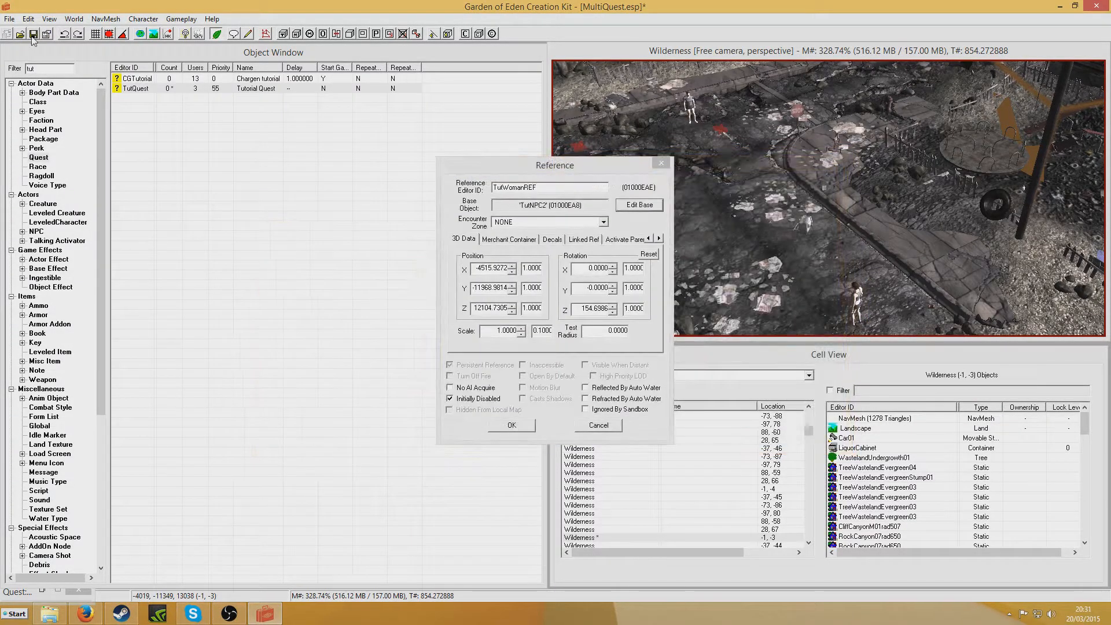
key("Return")
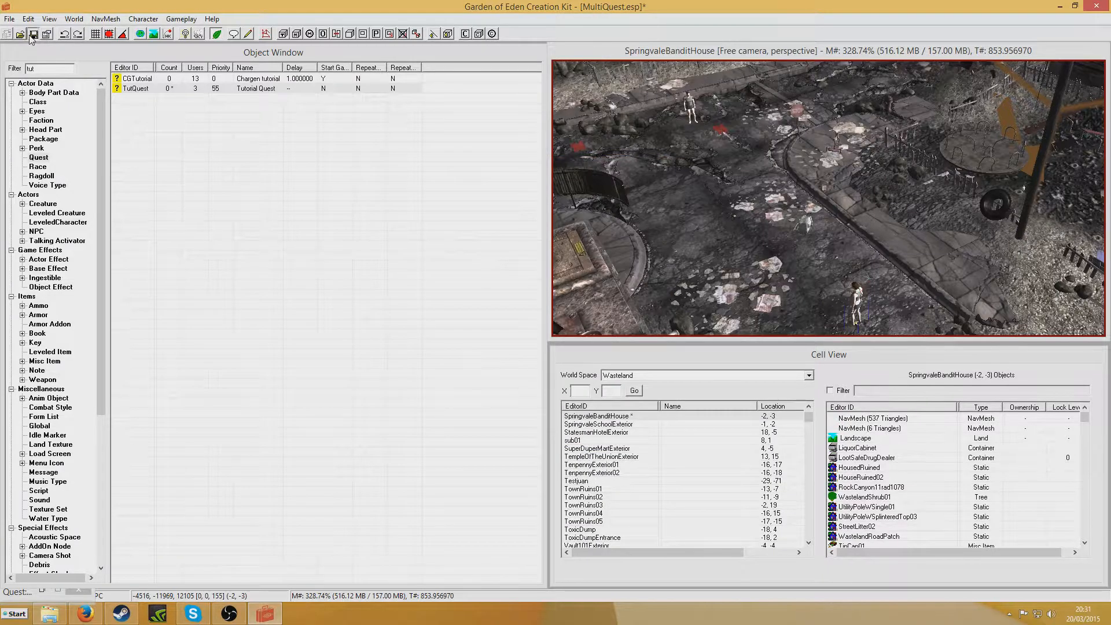
Step: Close the minimized quest window and save the plugin
left_click(31, 35)
left_click(637, 346)
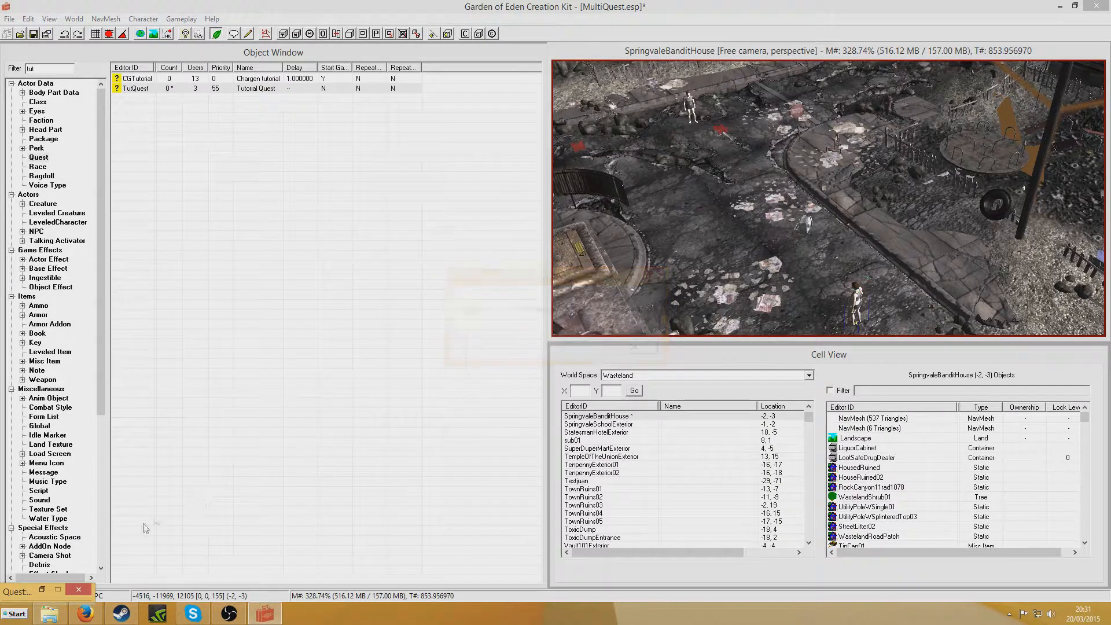
left_click(74, 589)
left_click(33, 34)
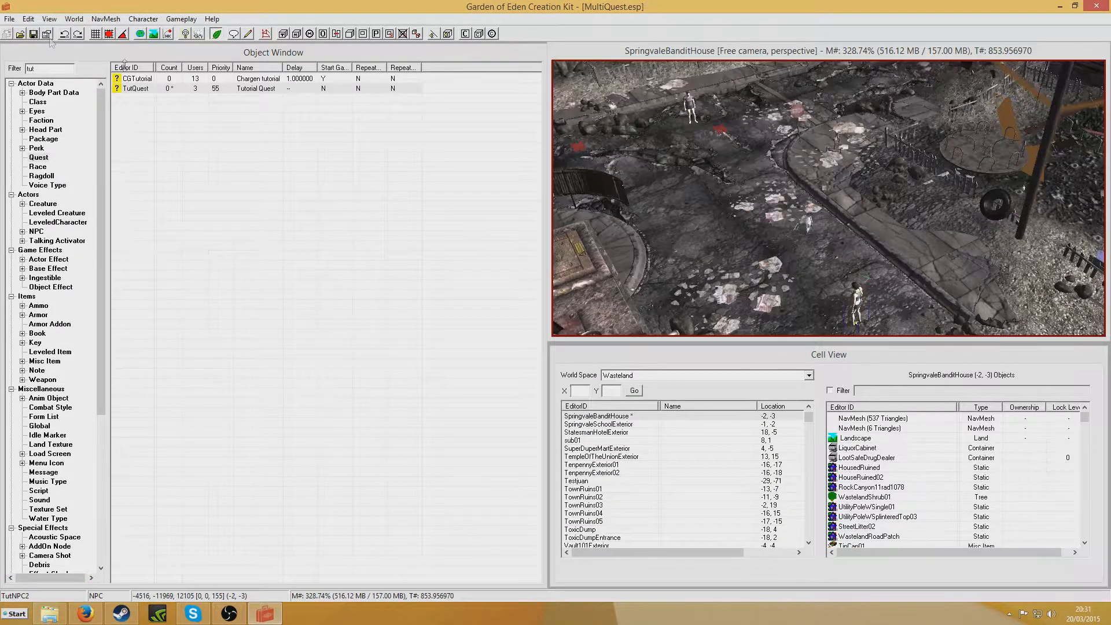
Step: Create a new script named TutQuestScript and set its script type to Quest
left_click(248, 34)
left_click(299, 179)
left_click(316, 193)
type("SCN TutQuestScript")
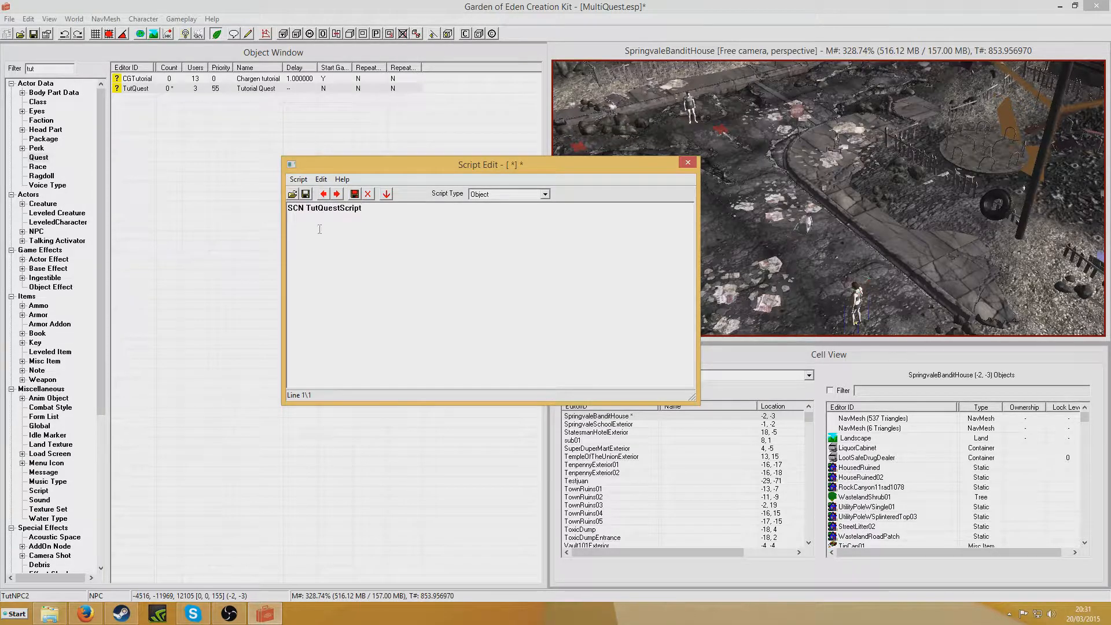
left_click(545, 194)
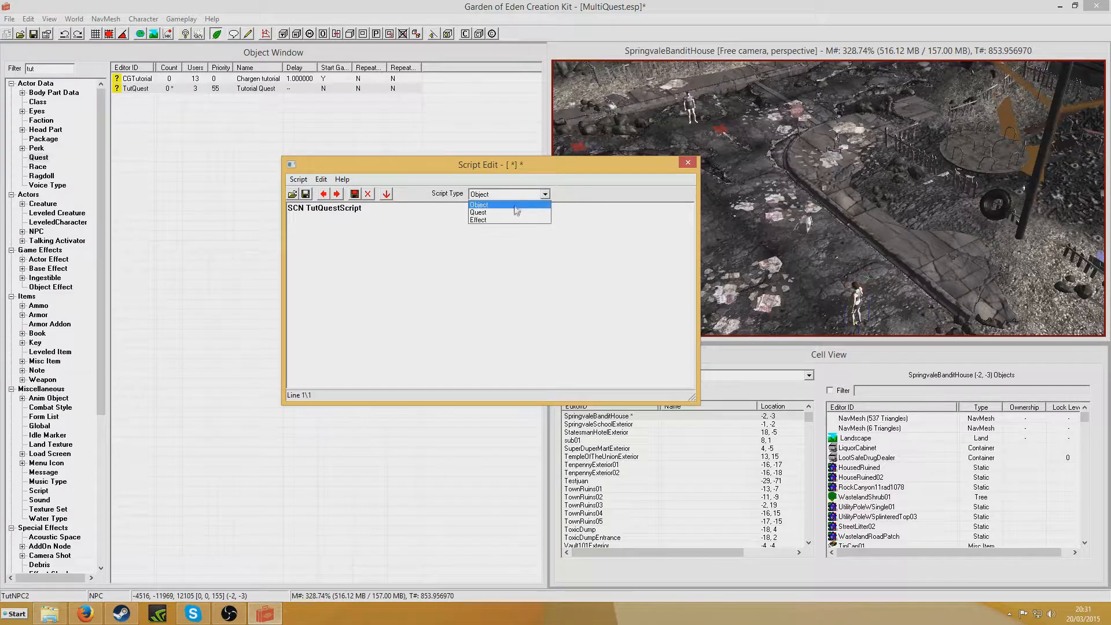
left_click(513, 213)
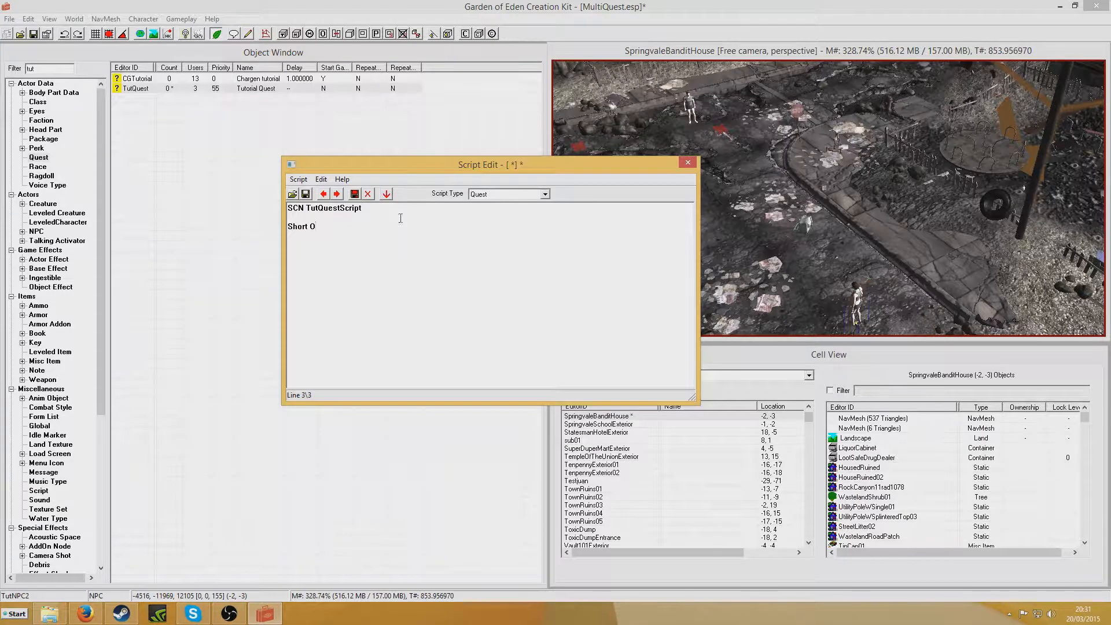
Step: Declare the short variables in TutQuestScript, and save and close the script
type("one")
left_click_drag(288, 227, 346, 227)
left_click(337, 228)
double_click(313, 228)
left_click(316, 228)
left_click(688, 163)
Step: Assign TutQuestScript as the script of the TutQuest quest
double_click(145, 88)
left_click(481, 162)
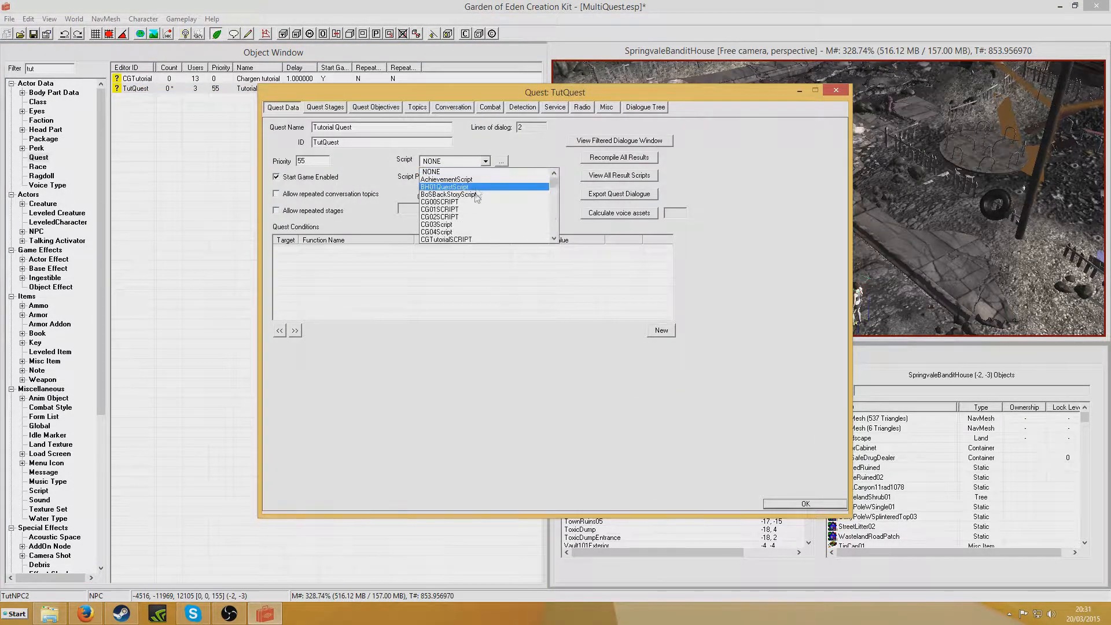
scroll(476, 197, "down", 5)
left_click(458, 239)
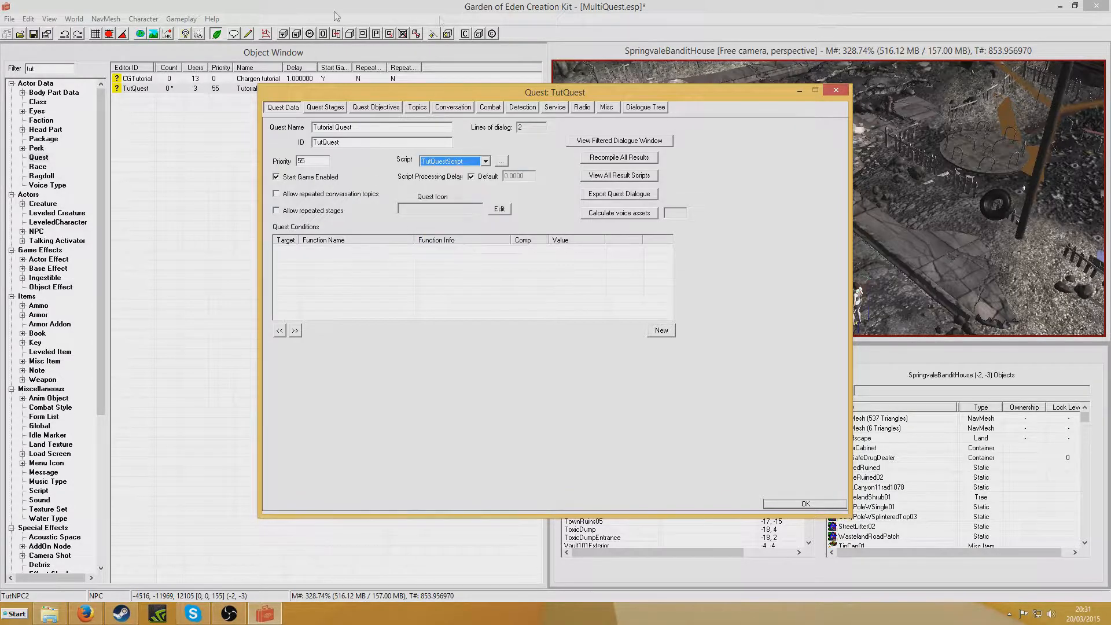
left_click(805, 503)
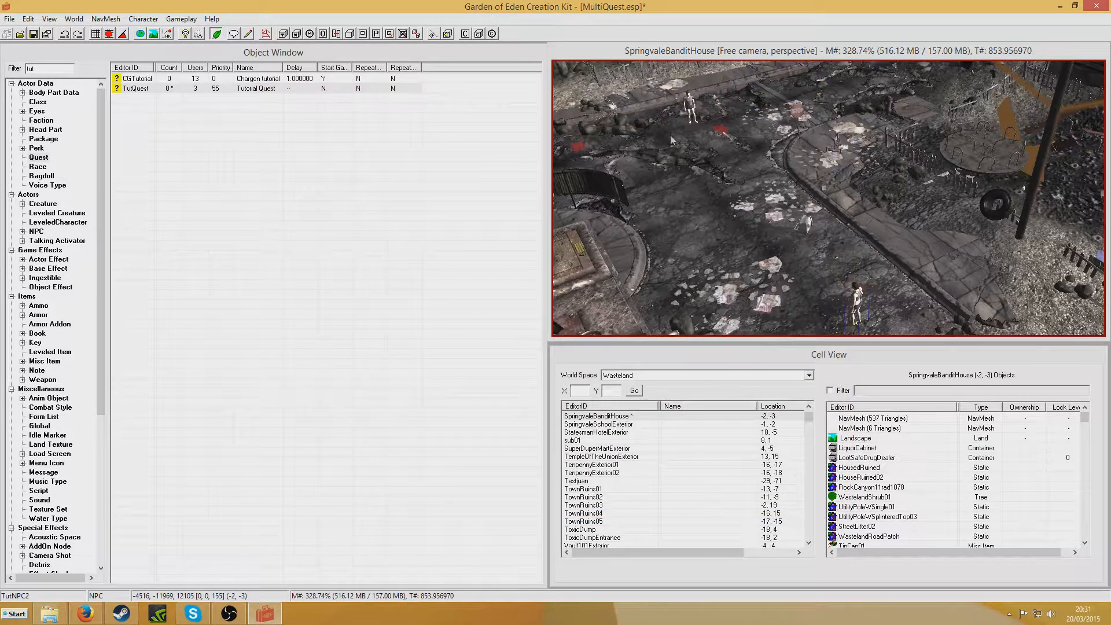
Step: Add a menu item with the text "Download data..." to the TutTerminal base object through its placed reference
left_click(693, 111)
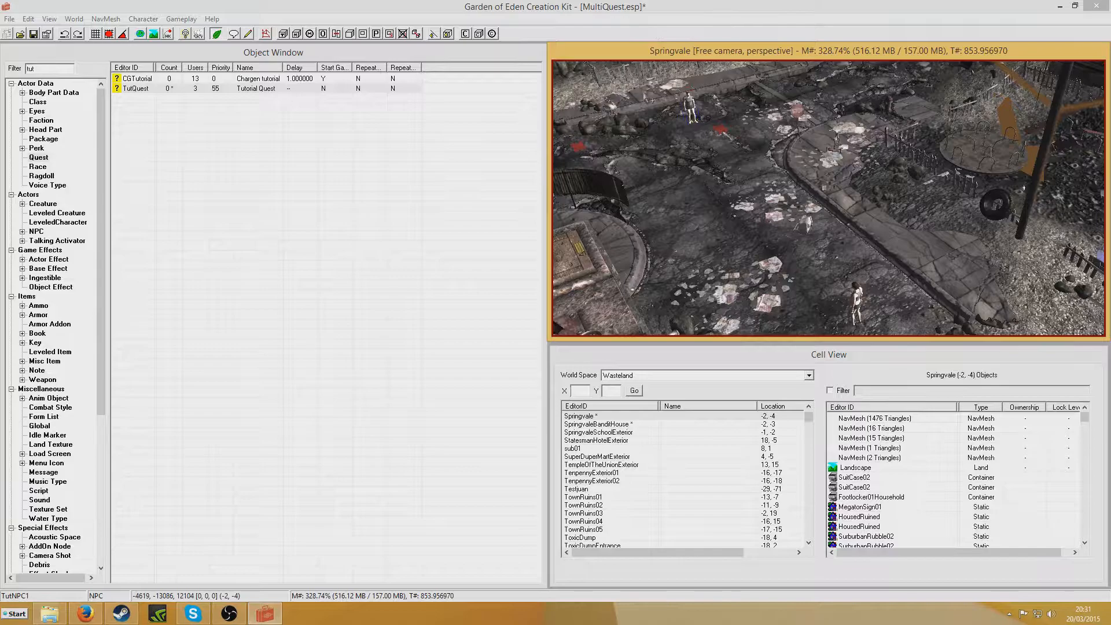
left_click(808, 225)
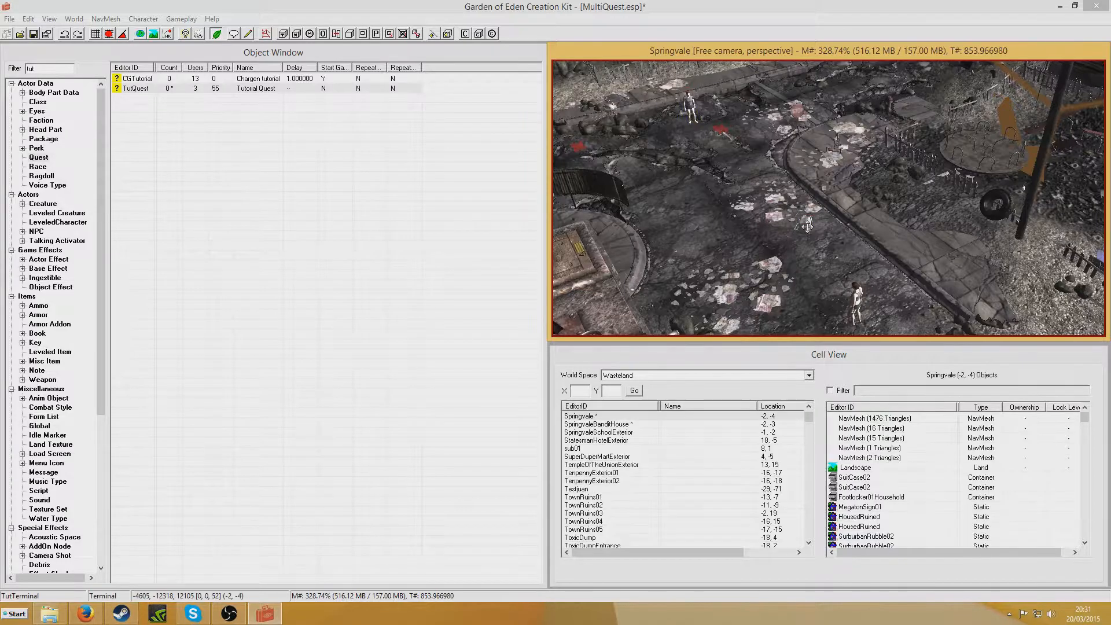
double_click(807, 224)
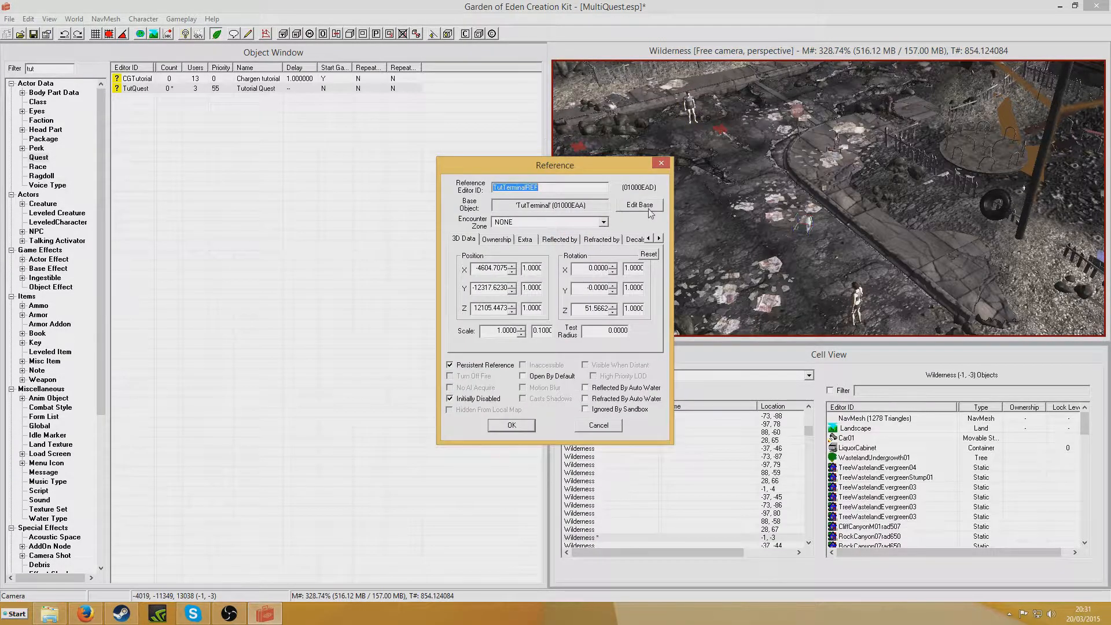
left_click(640, 204)
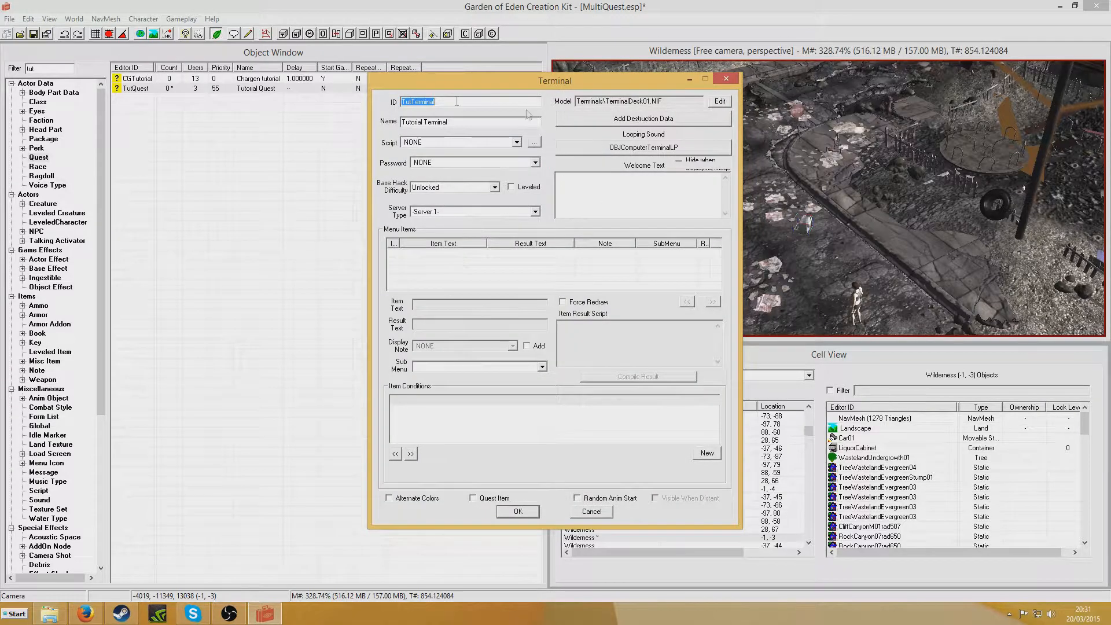
left_click(443, 256)
right_click(442, 255)
left_click(462, 266)
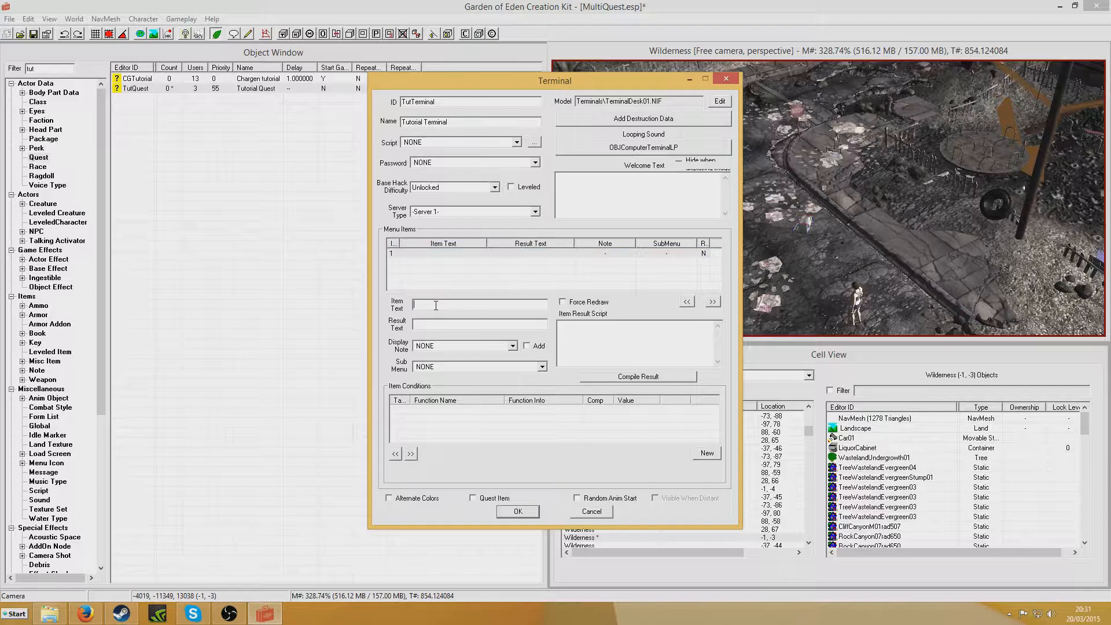
type("load")
type(" data.")
Step: Write "SetObjectiveCompleted TutQuest 30 1" as the menu item's result script after checking the objective index, and compile it
type("ObjectiveCom")
type("plet")
type("ed TutQuest 30 1")
double_click(140, 89)
left_click(360, 109)
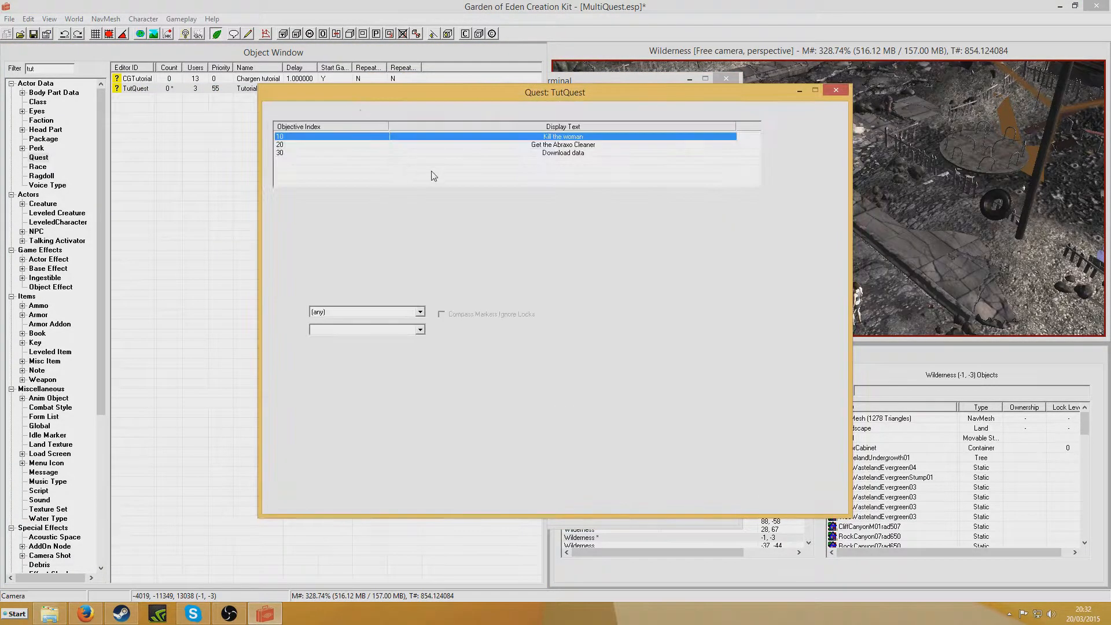
left_click(835, 89)
type("30 1")
left_click(639, 378)
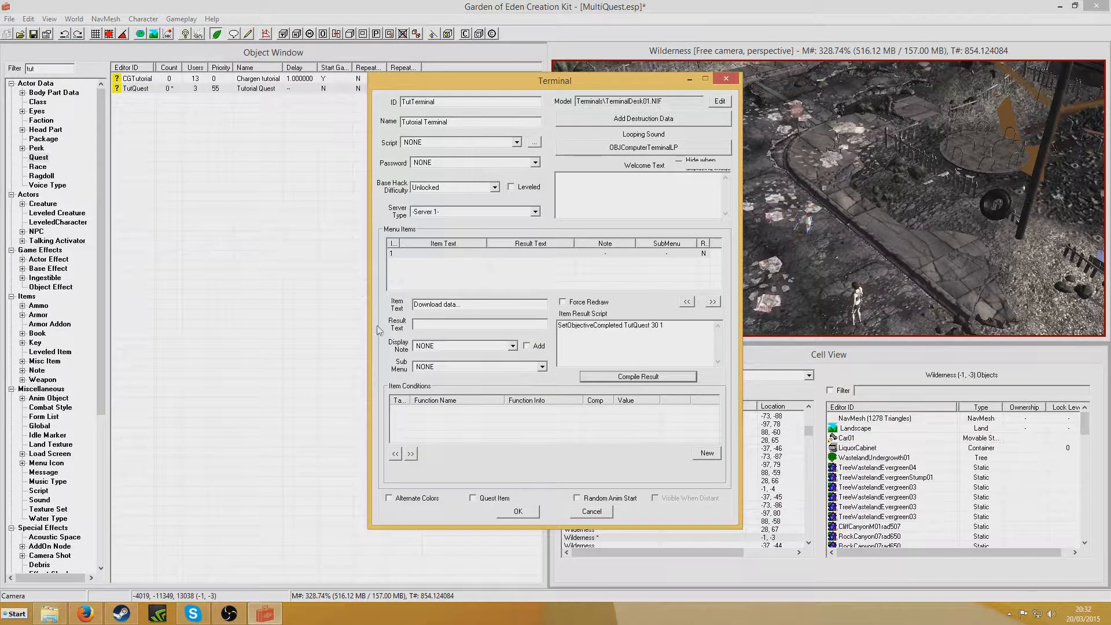
Step: Set the menu item's result text to "Data downloaded..."
left_click(430, 323)
type("Data")
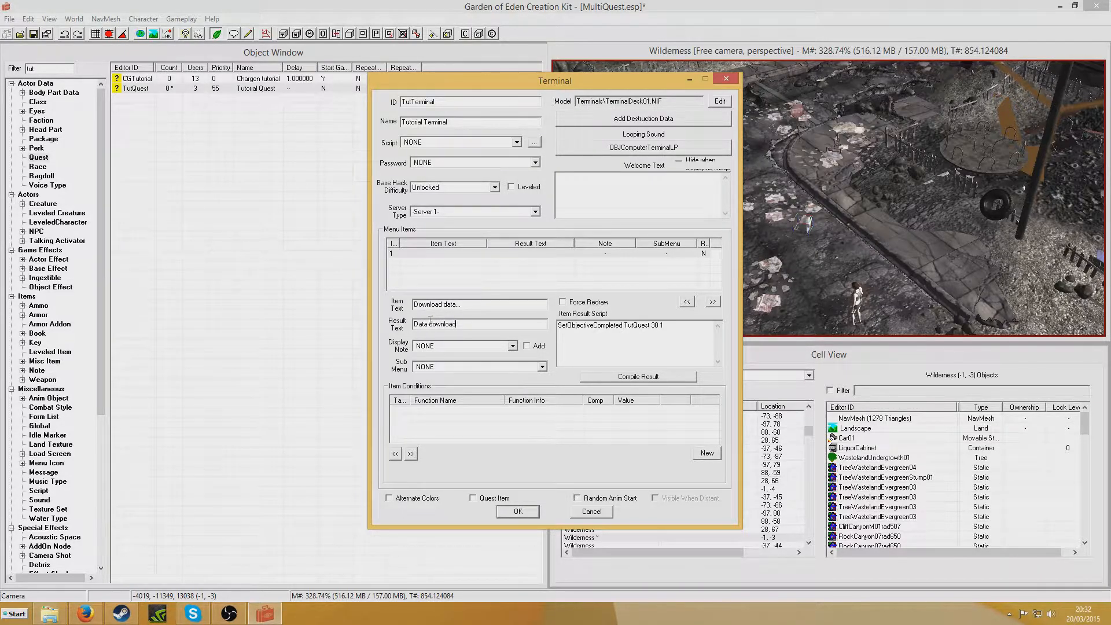
type("downloaded...")
right_click(470, 424)
left_click(464, 429)
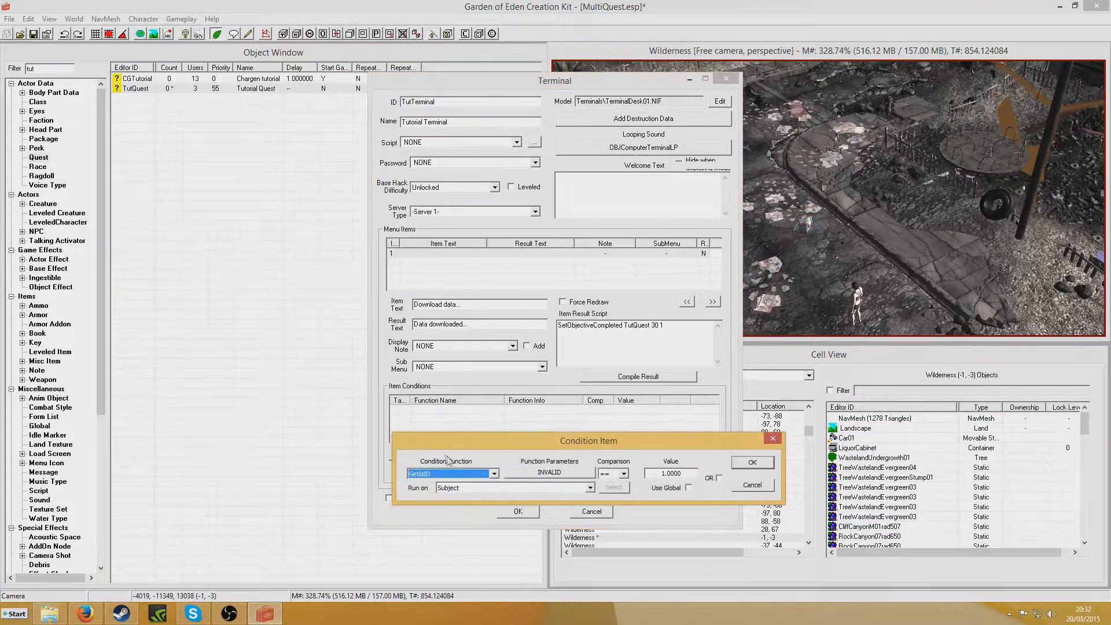
type("g")
left_click(755, 485)
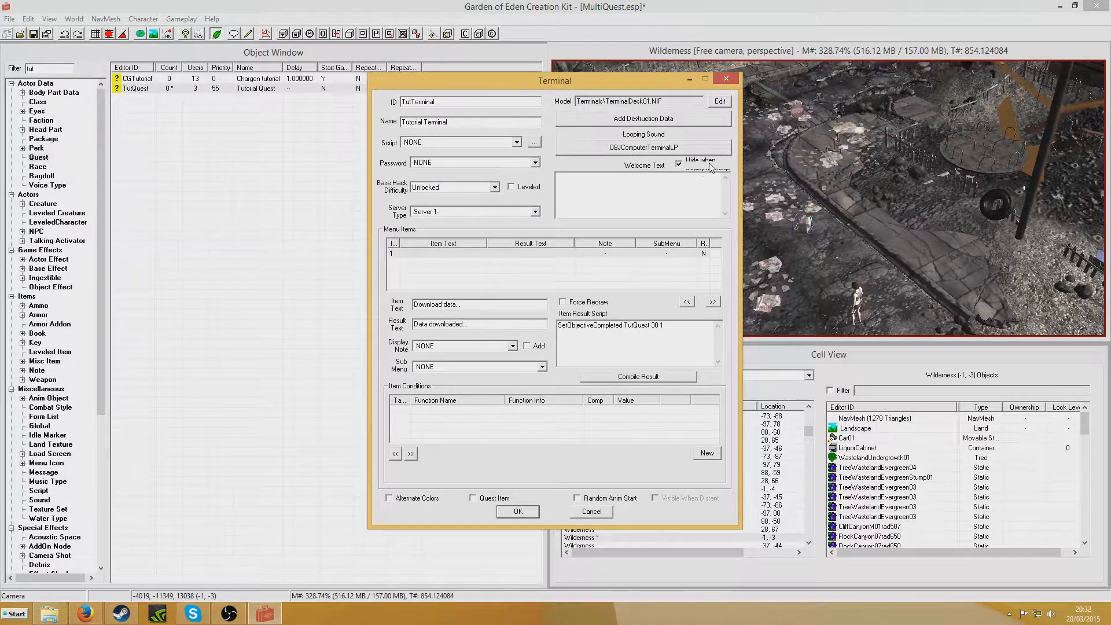
left_click(679, 164)
left_click(679, 192)
Step: Accept the changes to the terminal and its placed reference, and save the plugin
left_click(450, 279)
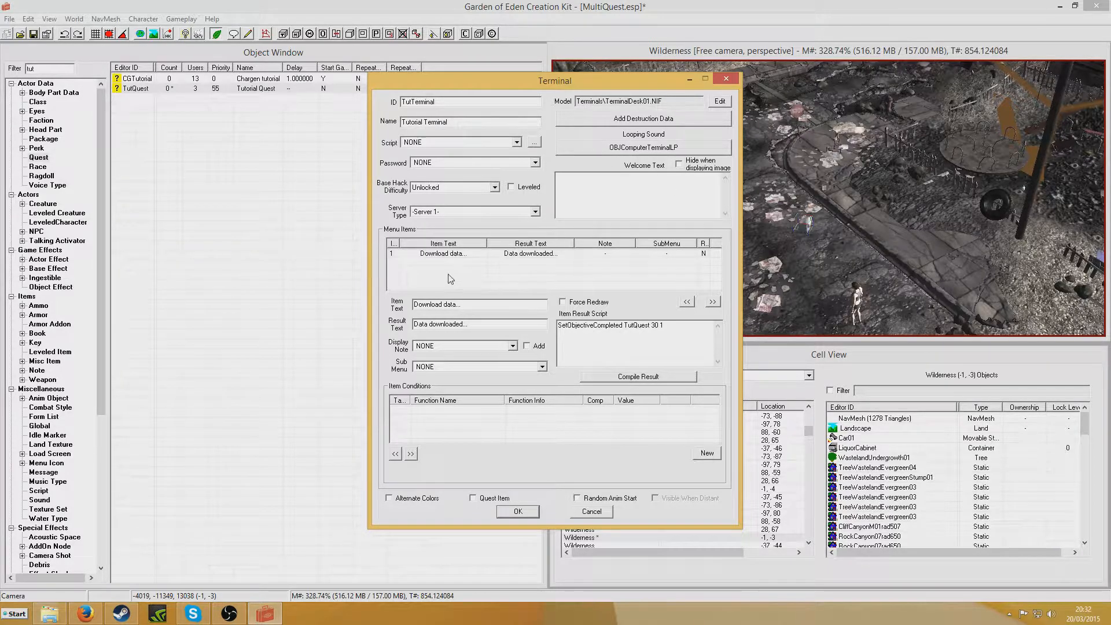
left_click(454, 258)
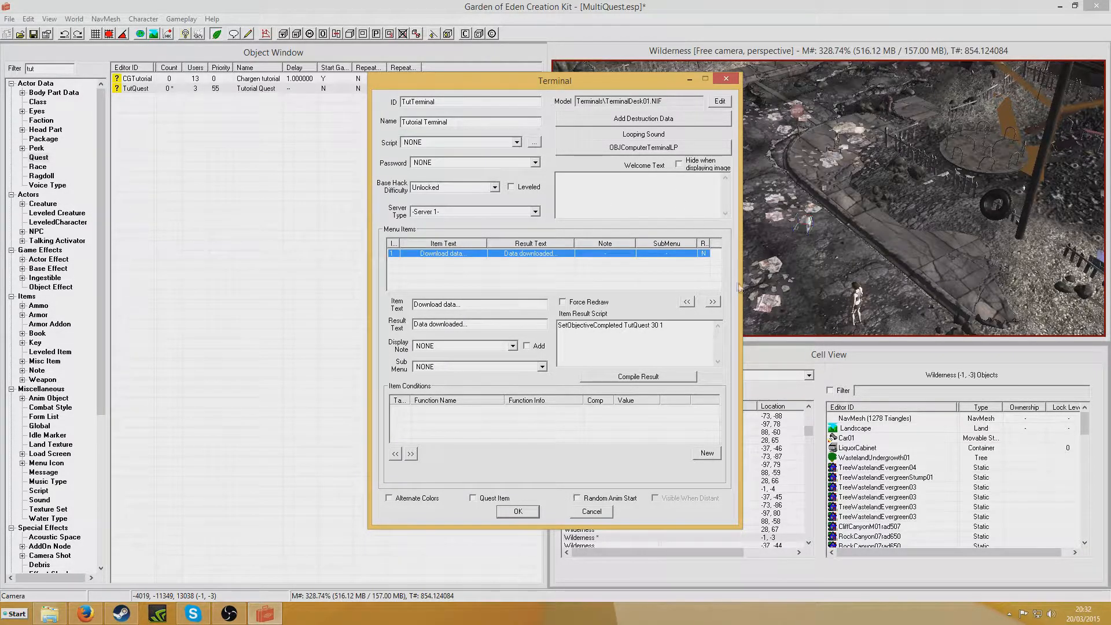
left_click(518, 511)
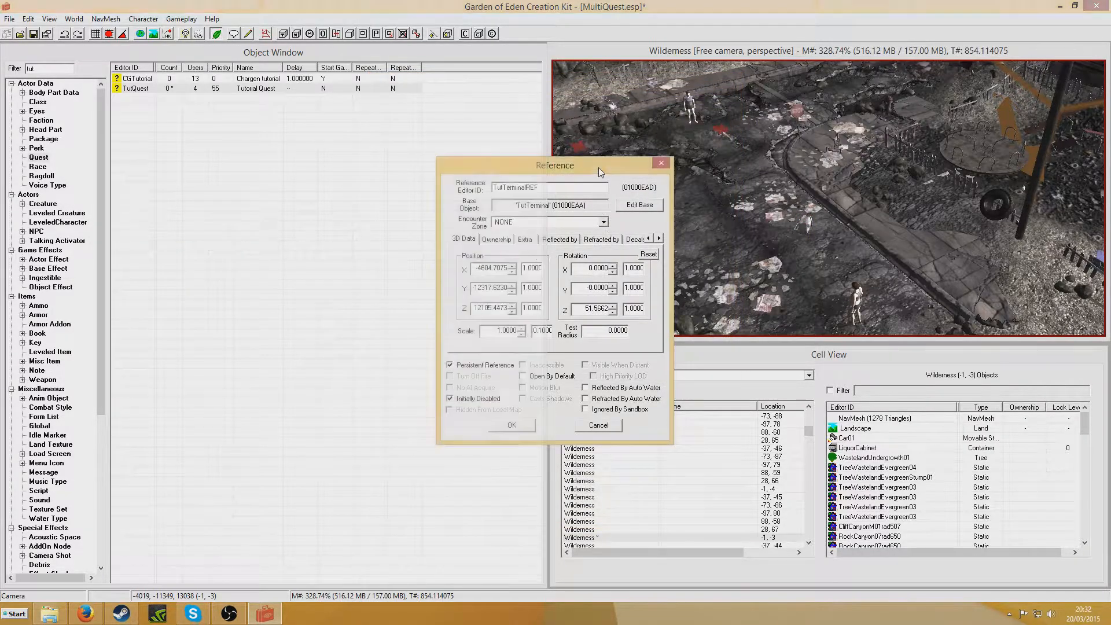
left_click(509, 427)
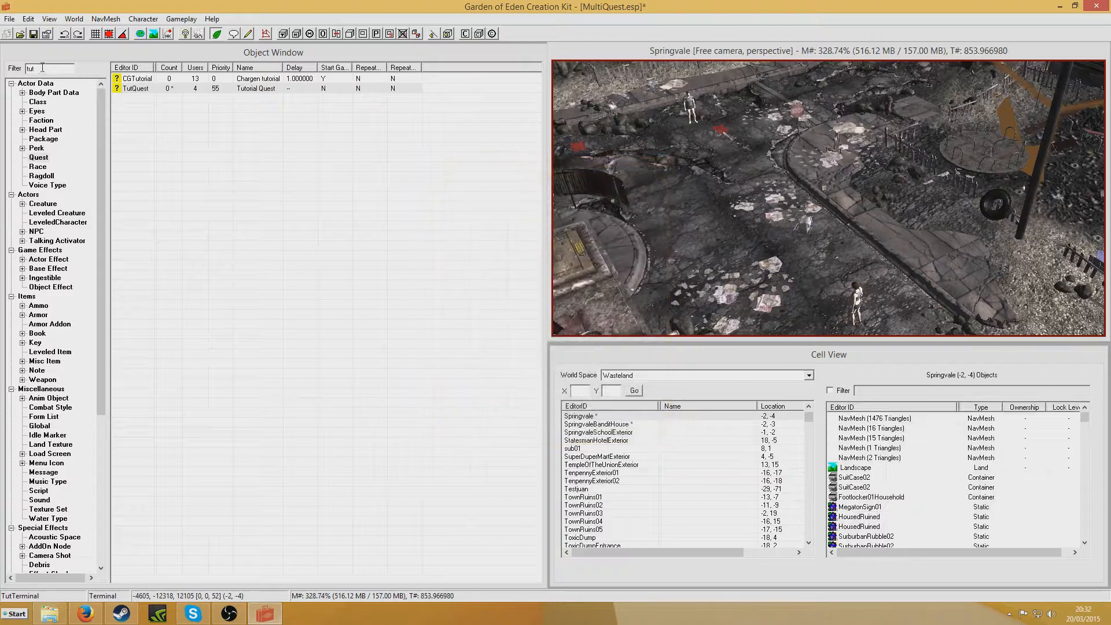
left_click(33, 34)
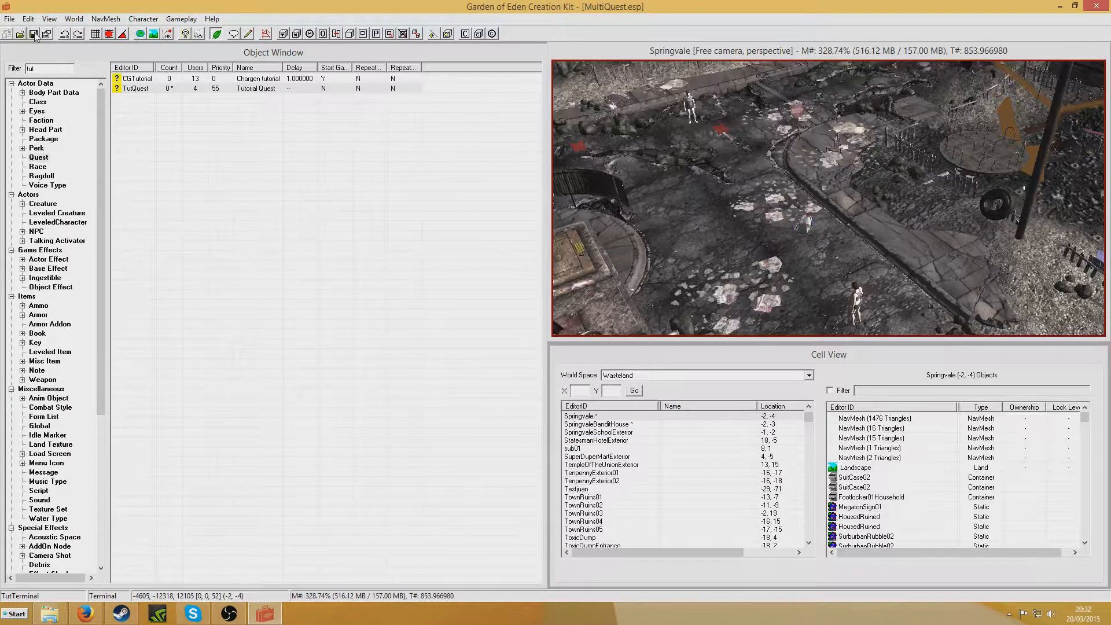
Step: Open the topics of the TutQuest quest and add a new topic with the ID TutTopic3
double_click(139, 88)
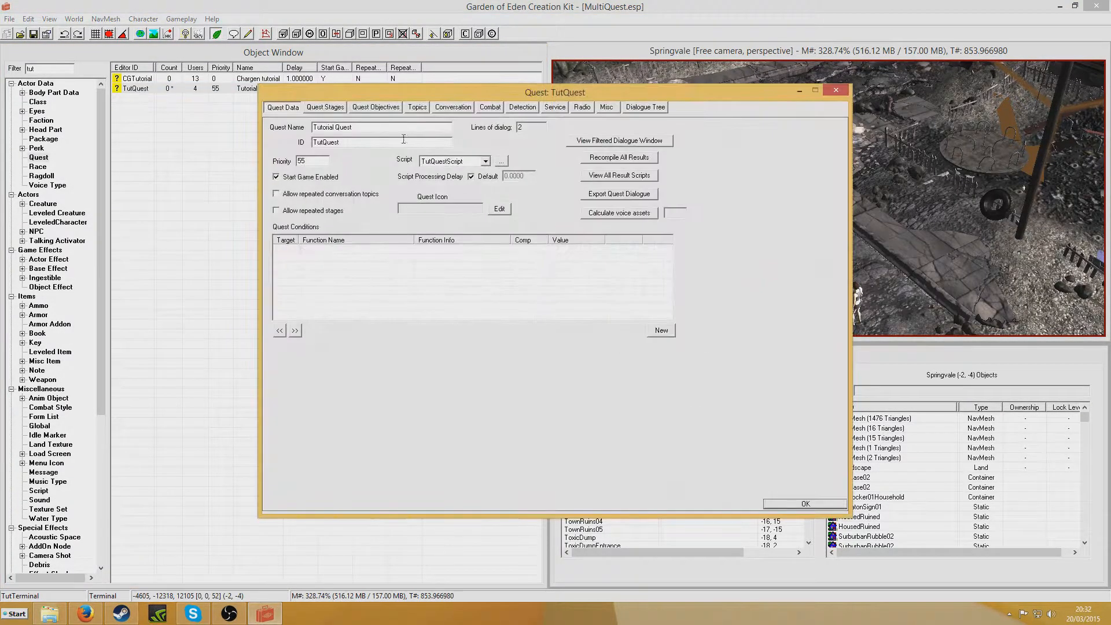
left_click(419, 108)
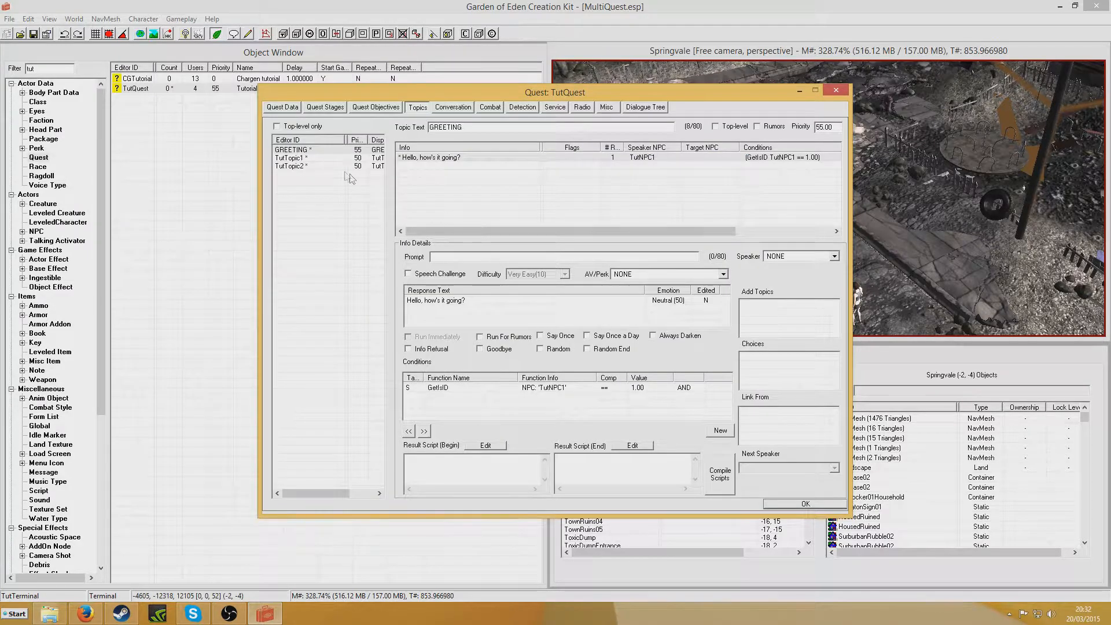
left_click(323, 159)
left_click(326, 166)
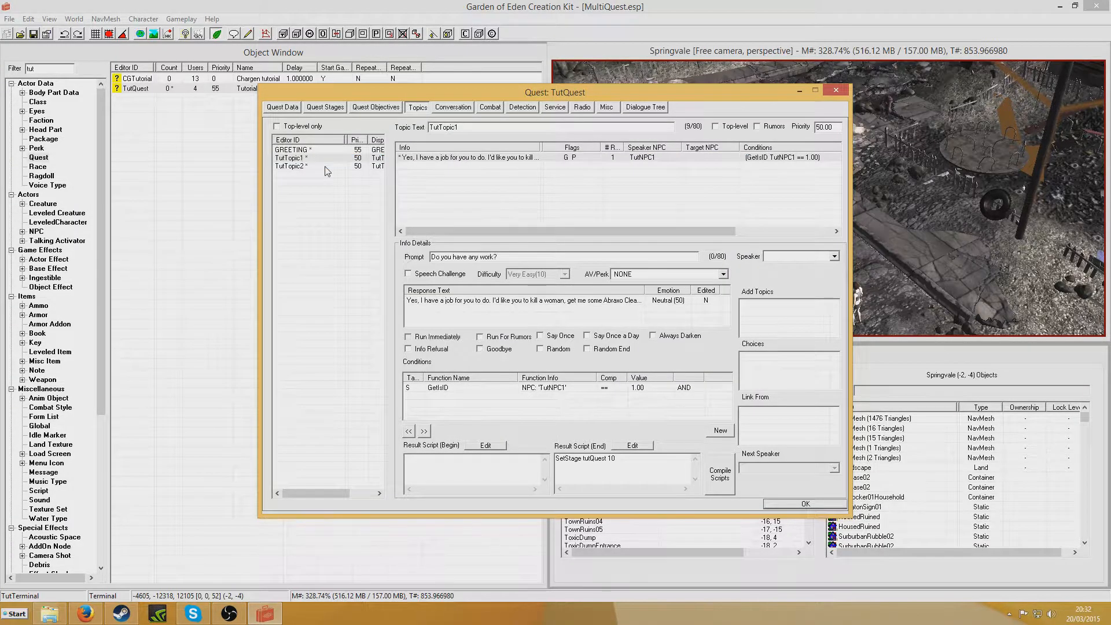
right_click(301, 198)
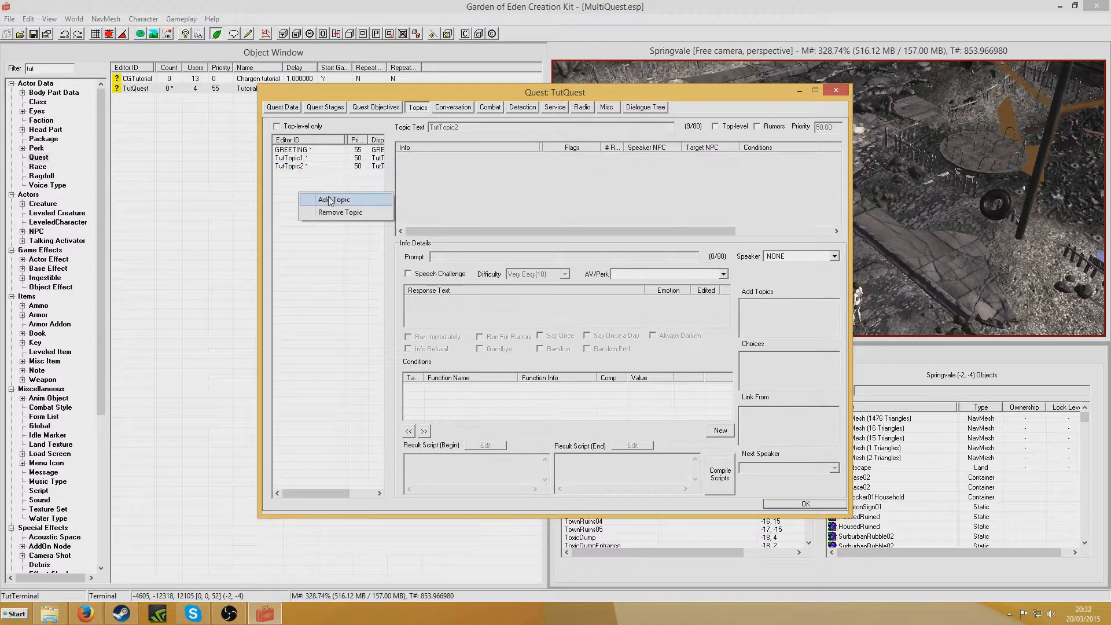
left_click(318, 199)
right_click(509, 268)
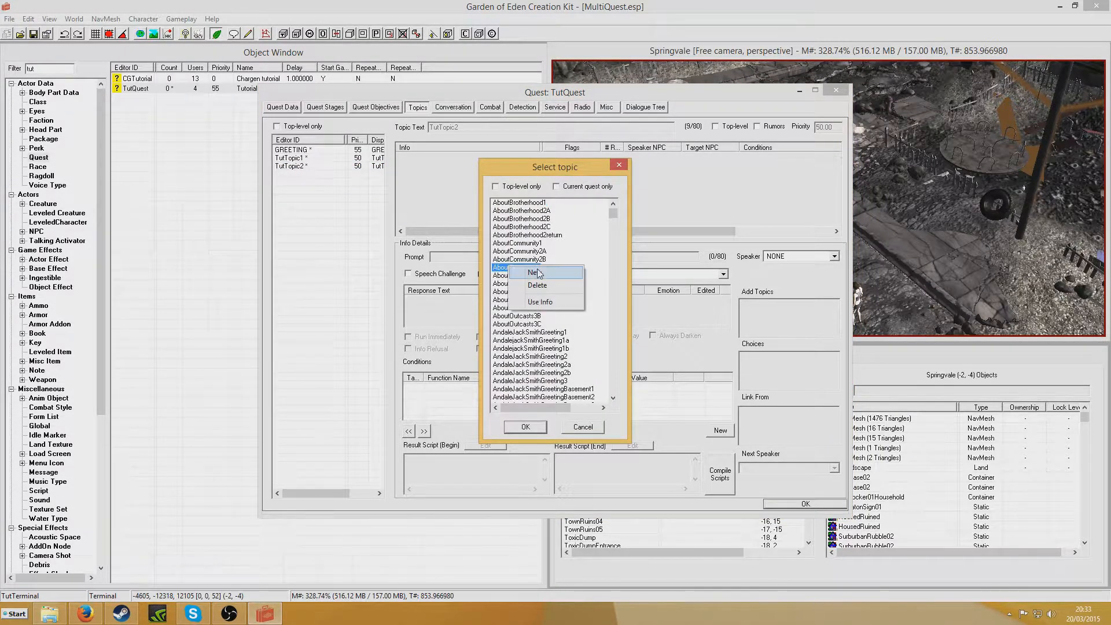
left_click(539, 274)
type("TutTopic3")
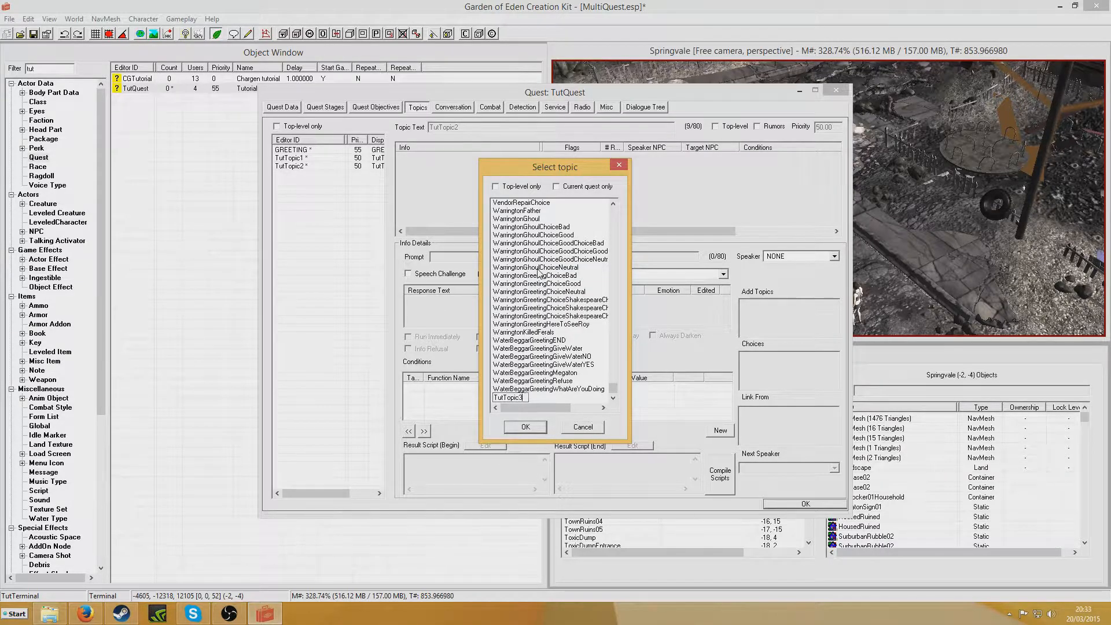
key("Return")
key("Return")
Step: Add another new topic to the quest with the ID TutTopic4
right_click(289, 191)
left_click(313, 198)
right_click(529, 243)
left_click(554, 252)
type("TutTopic4")
key("Return")
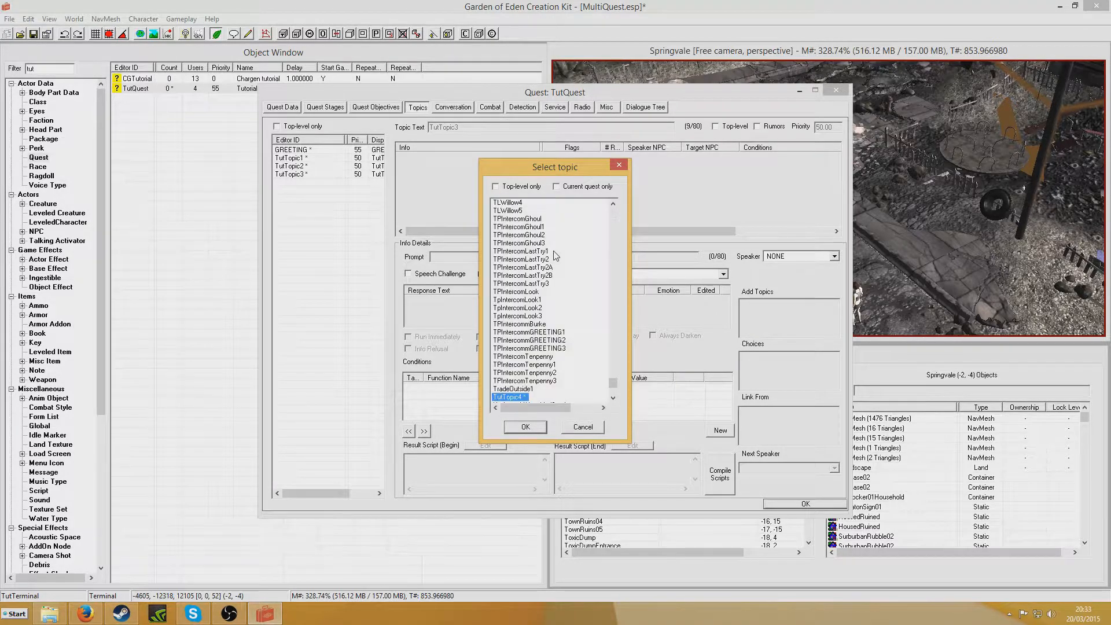
Step: Add another new topic to the quest with the ID TutTopic5
right_click(311, 211)
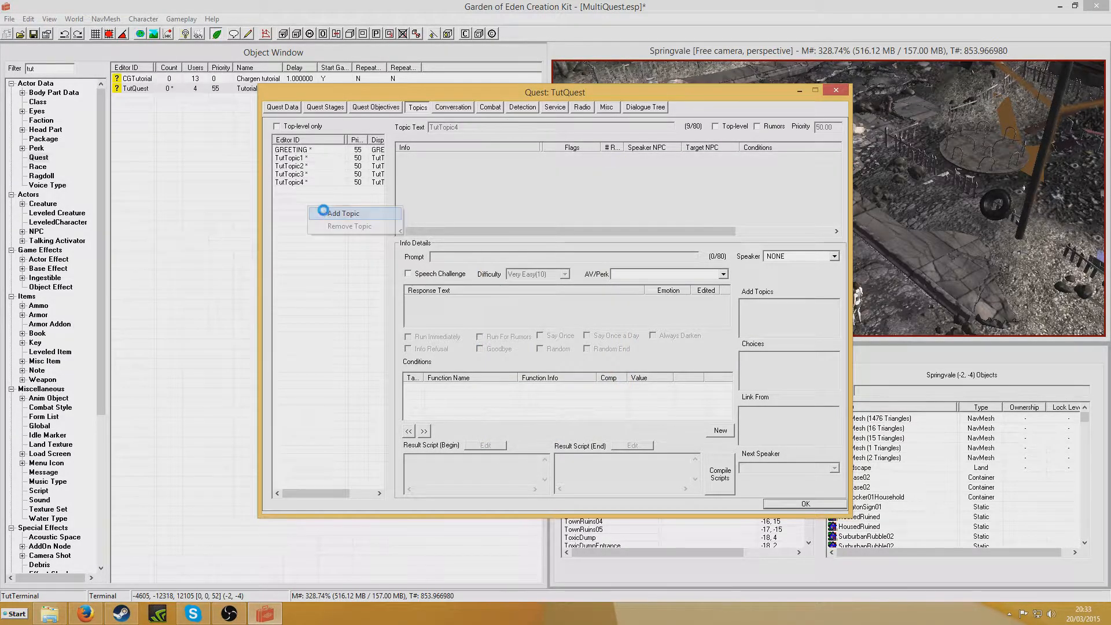
left_click(341, 213)
right_click(519, 270)
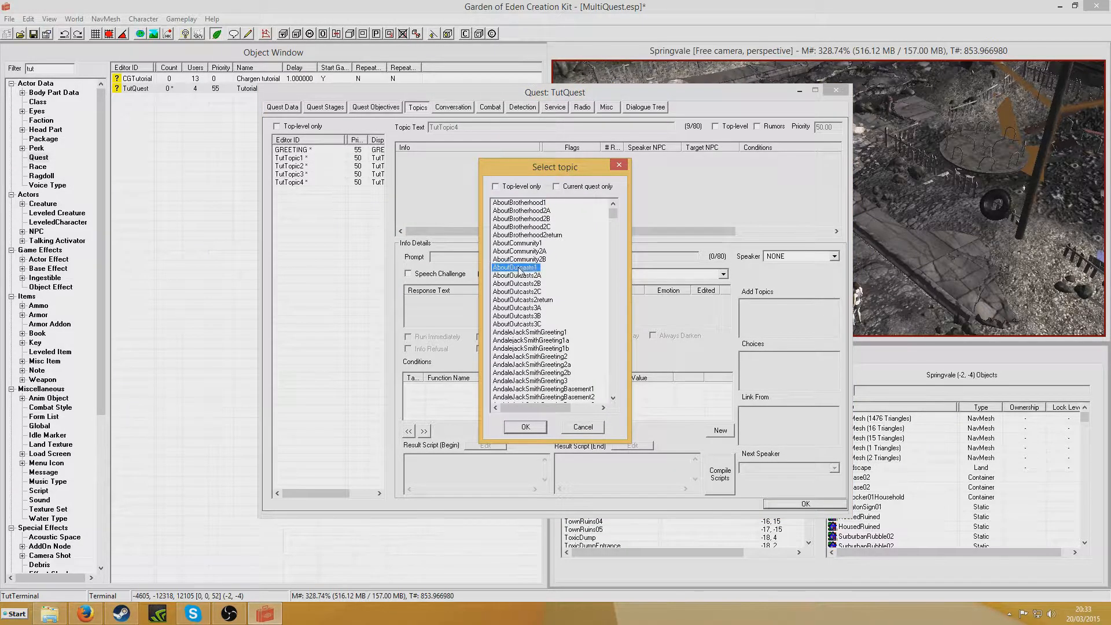
left_click(543, 281)
type("TutTopic5")
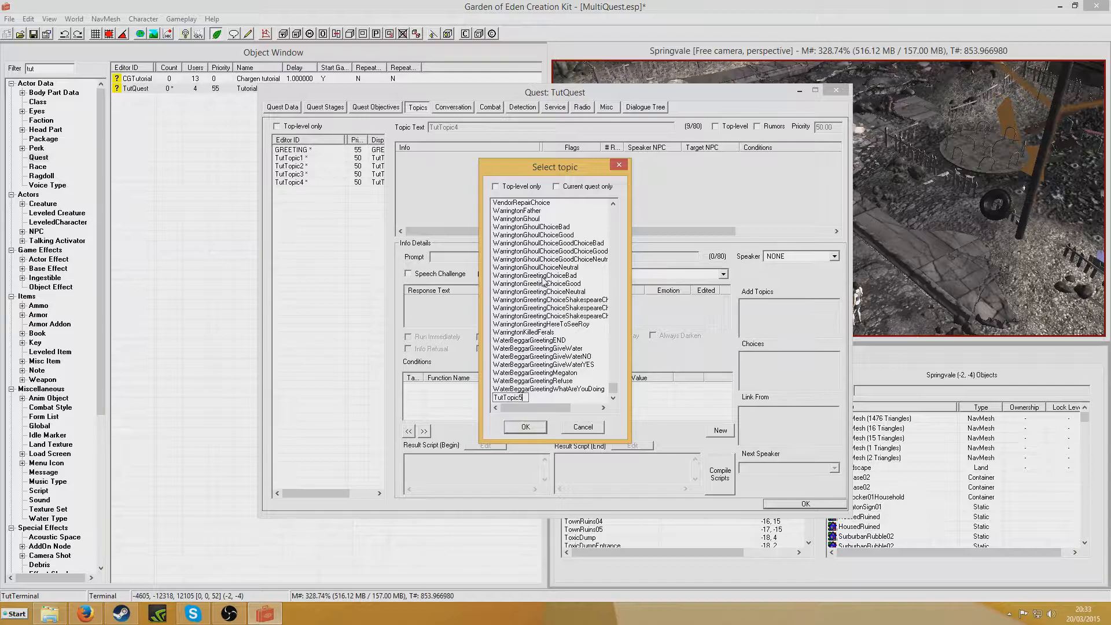
key("Return")
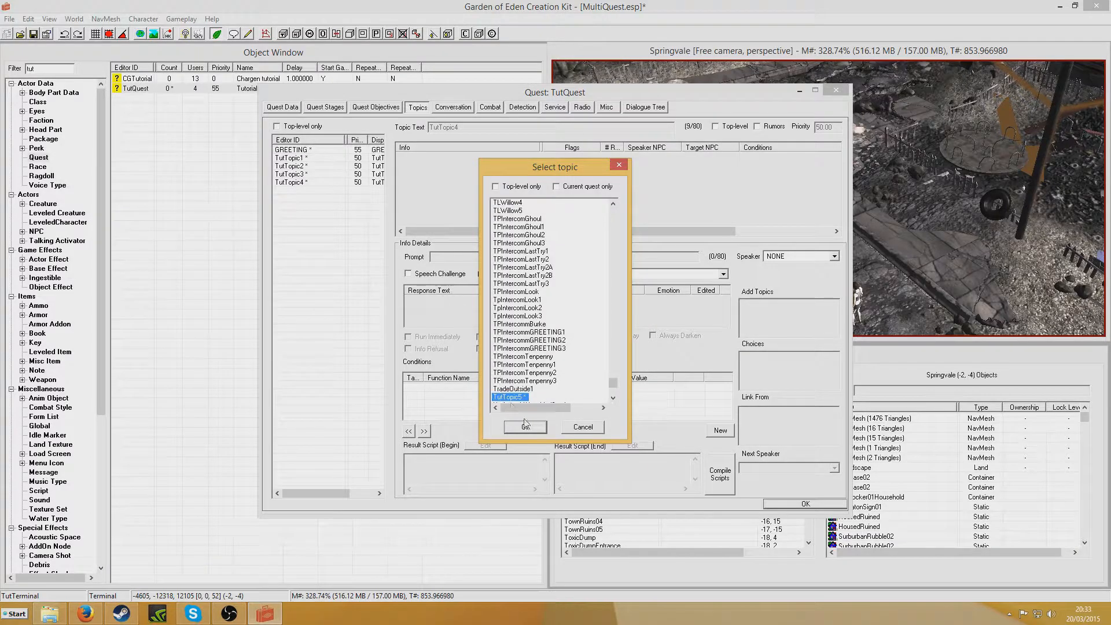
left_click(525, 426)
Step: Set the TutTopic1 response to Say Once
left_click(322, 159)
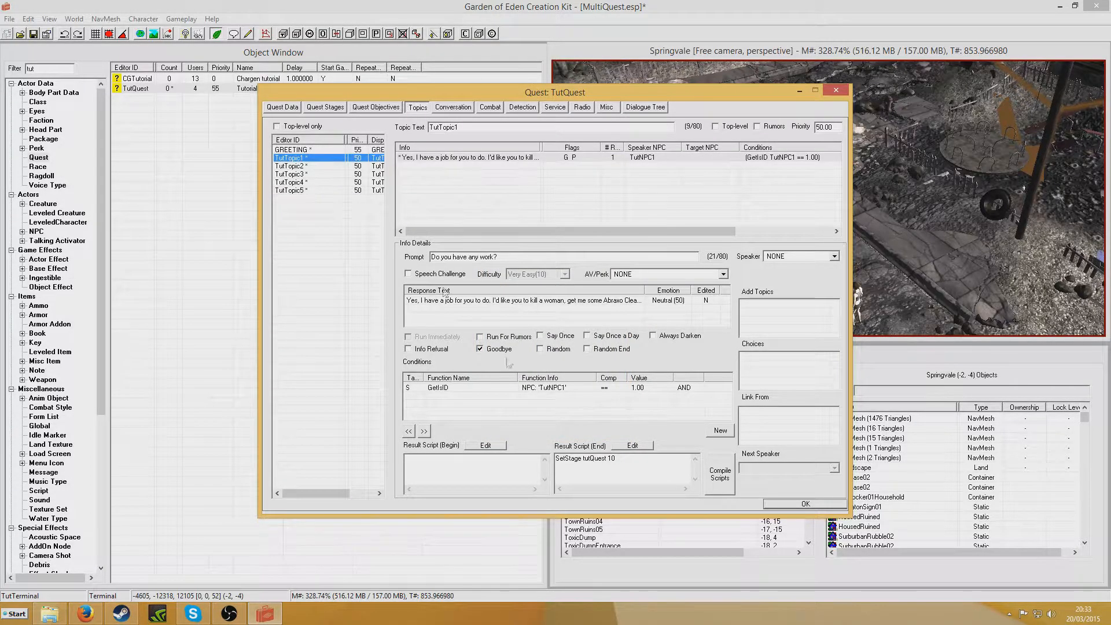
left_click(541, 337)
Step: Add the response "Thanks for getting that for me" to TutTopic2
left_click(329, 166)
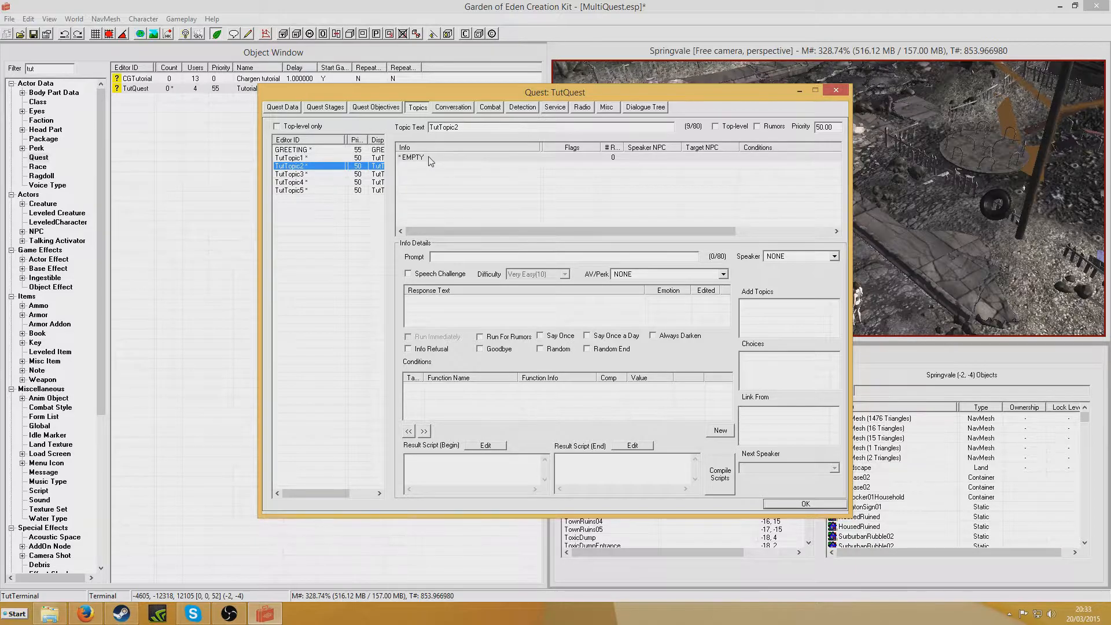
double_click(428, 159)
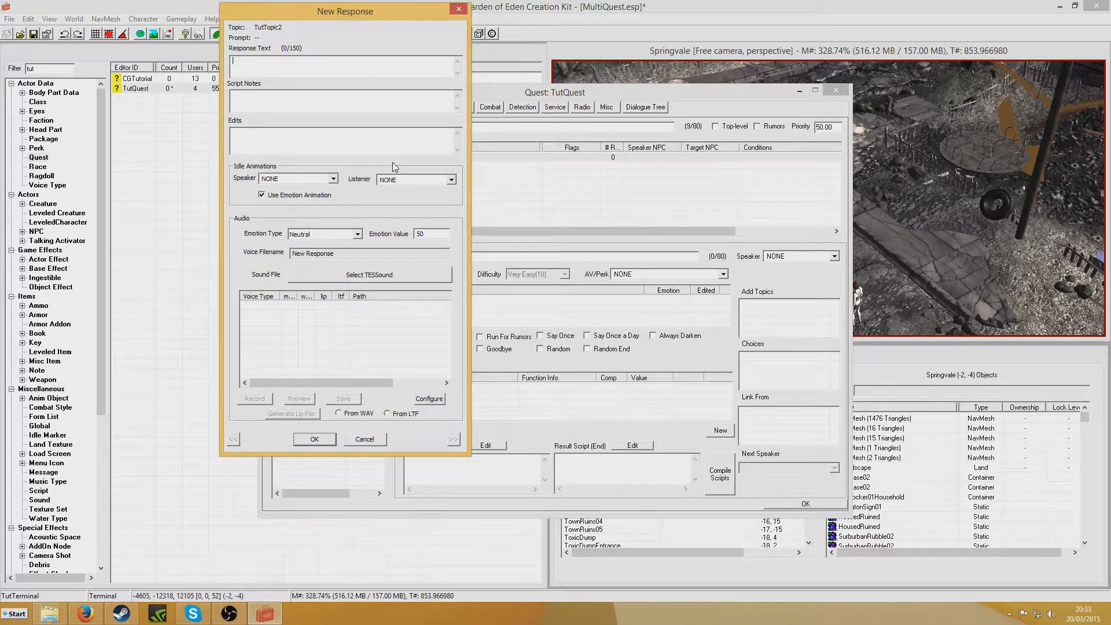
type("G")
type("hanks for ge")
type("tting that for me")
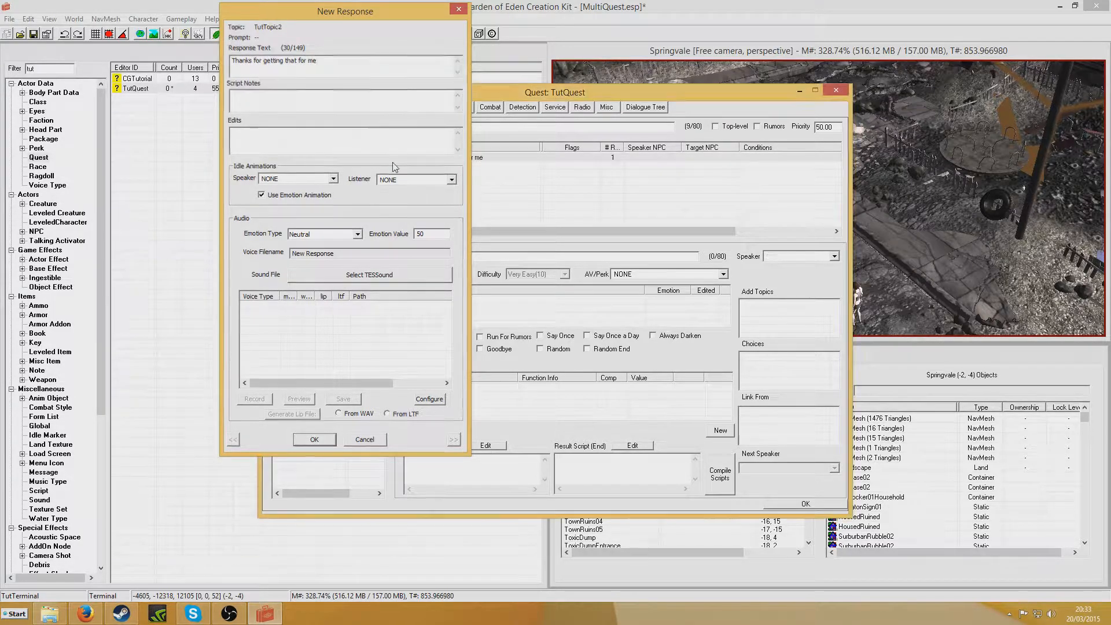
key("Return")
Step: Set the TutTopic2 prompt to "I've got the Abraxo Cleaner" and ignore the spelling suggestion
left_click(451, 253)
type("I've go")
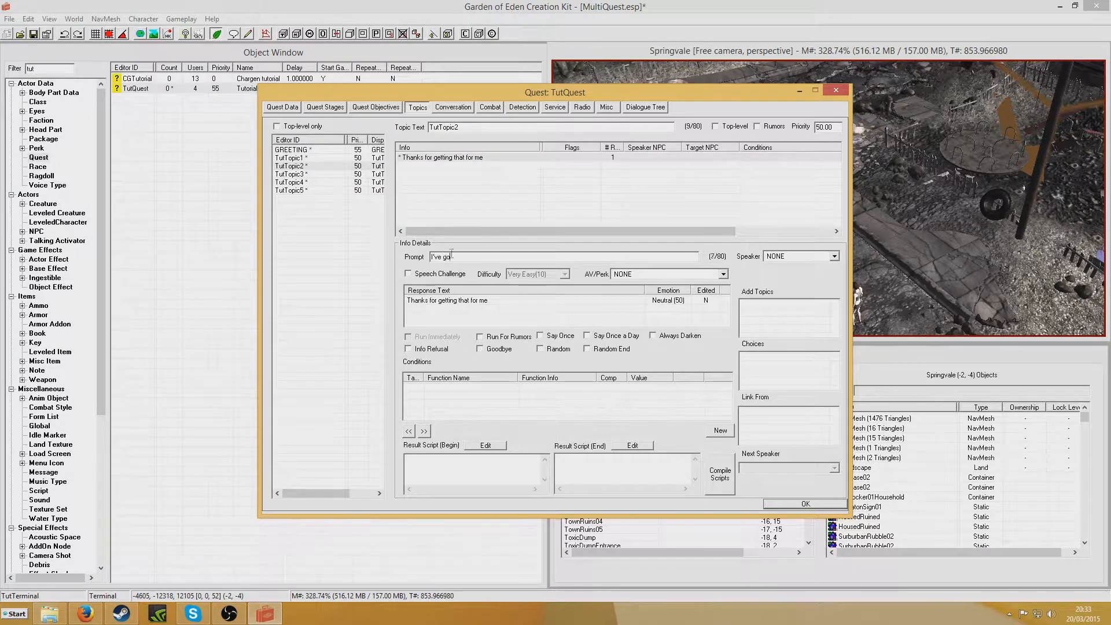
type("t the Abraxo Cleaner")
right_click(522, 401)
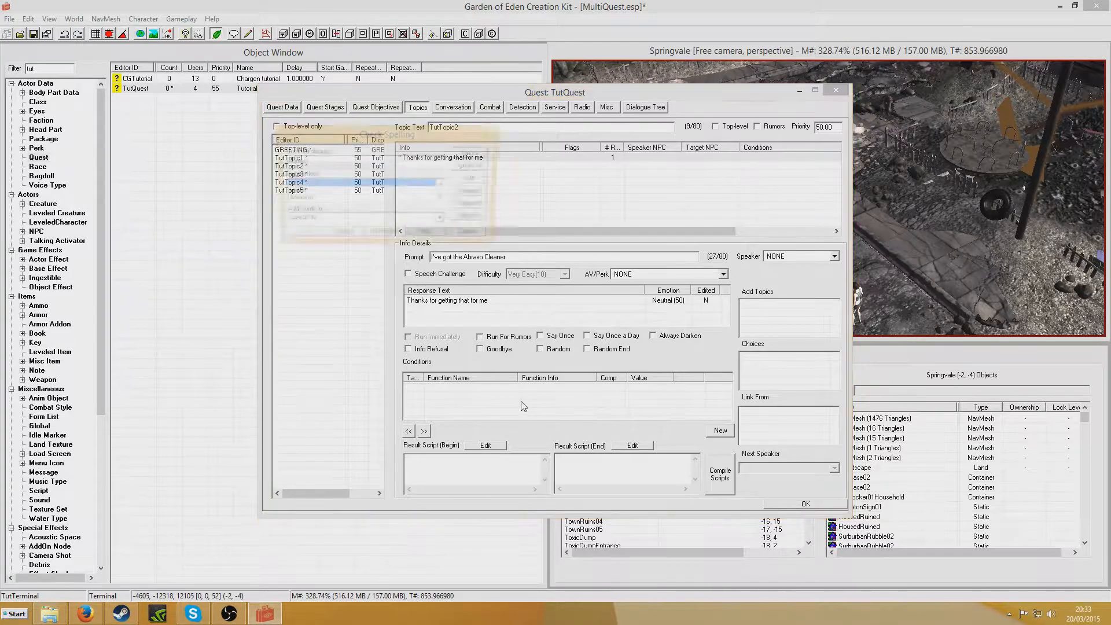
left_click(468, 156)
Step: Paste the copied GetIsID TutNPC1 condition into the TutTopic2 response
right_click(497, 391)
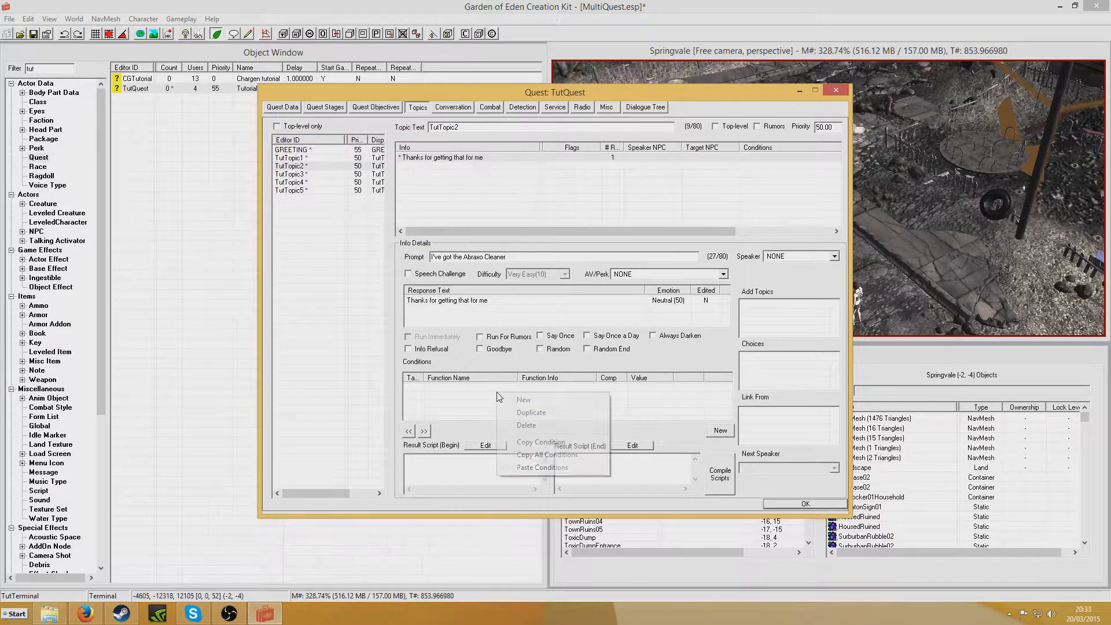
left_click(518, 467)
left_click(458, 399)
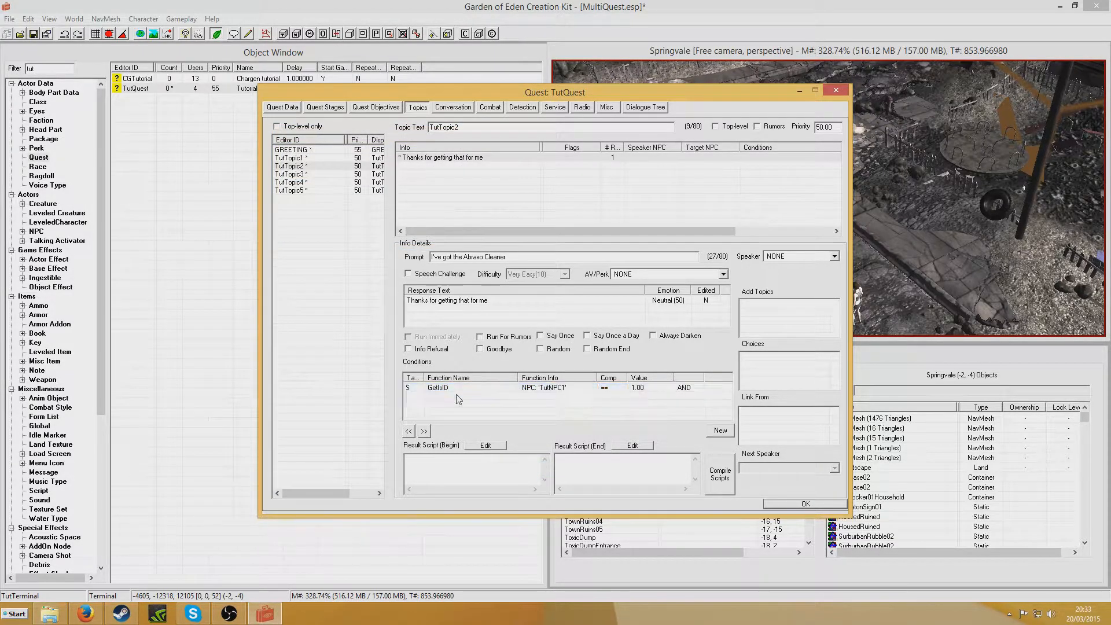
Step: Write and compile TutTopic2's end result script with "Player.removeitem TutAbraxoCleaner 1" and "Set TutQuest.Objsdone to TutQuest.Objsdone +1"
type(".removeitem TutAbraxoCleaner 1")
left_click(715, 475)
type("utQuest.Objsdone to TutQuest.Objsdone +1")
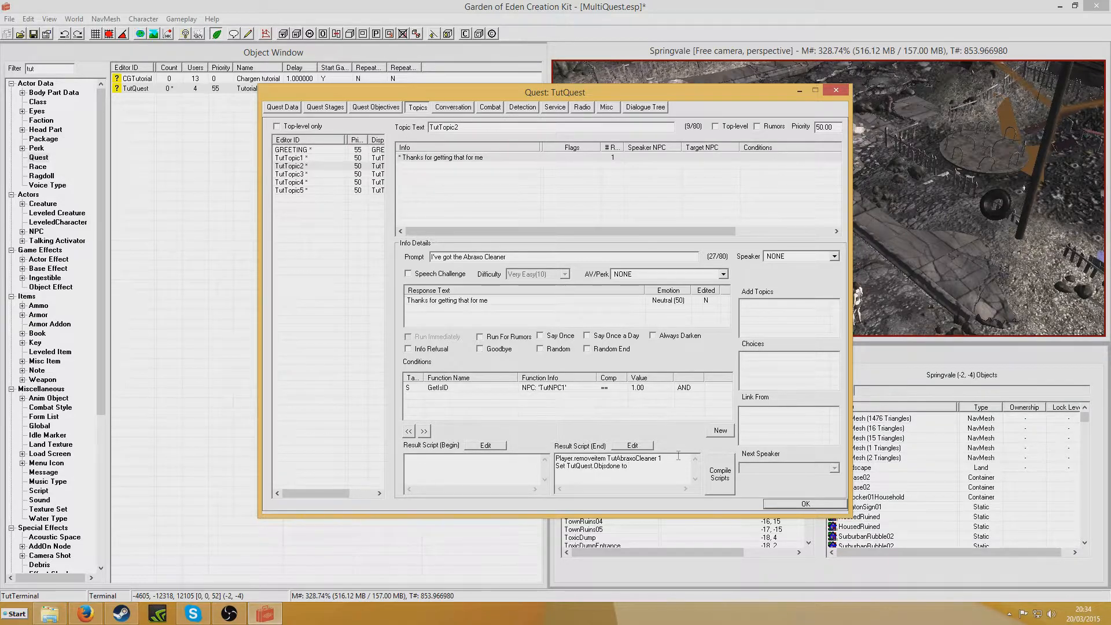
type("Quest.Objsdone +1")
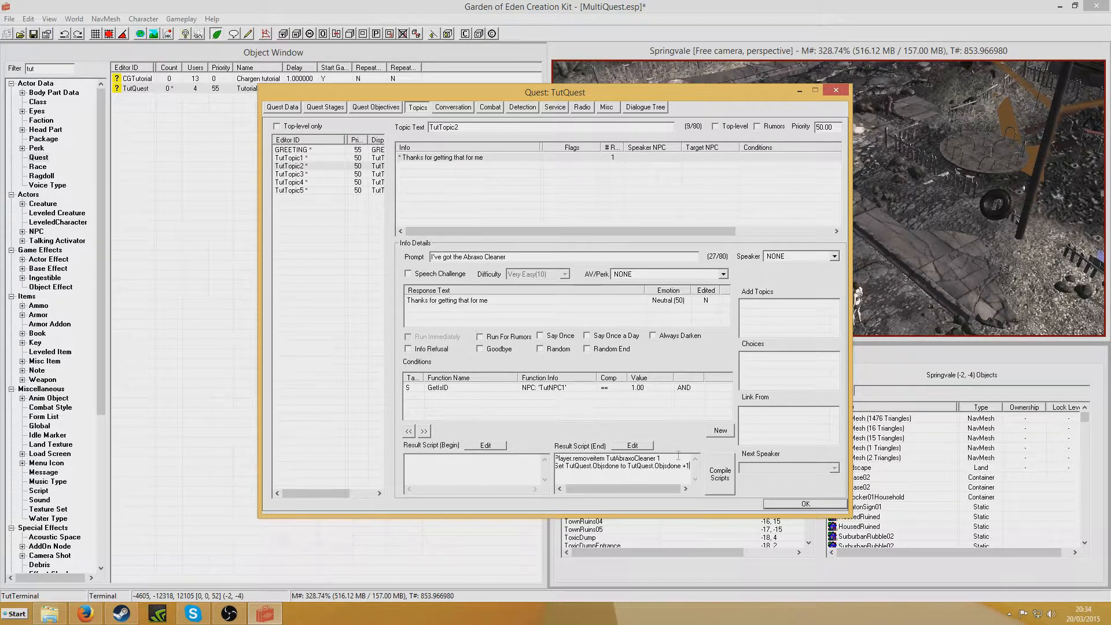
Step: Add a GetItemCount condition for TutAbraxoCleaner == 1 run on Target to TutTopic2, and set its response to Say Once
right_click(554, 409)
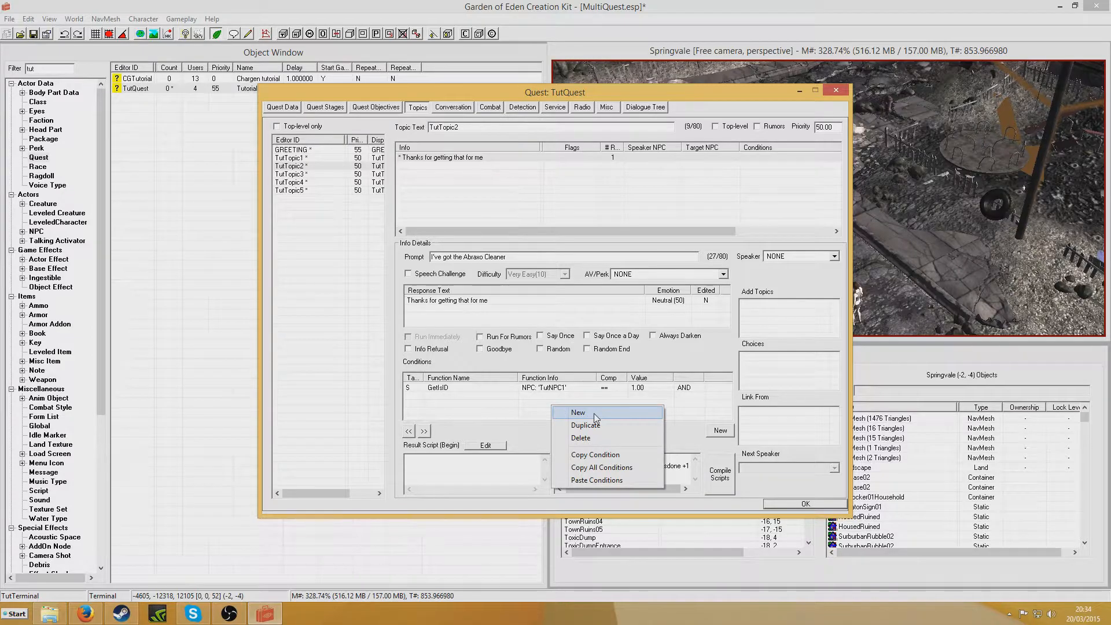
left_click(595, 412)
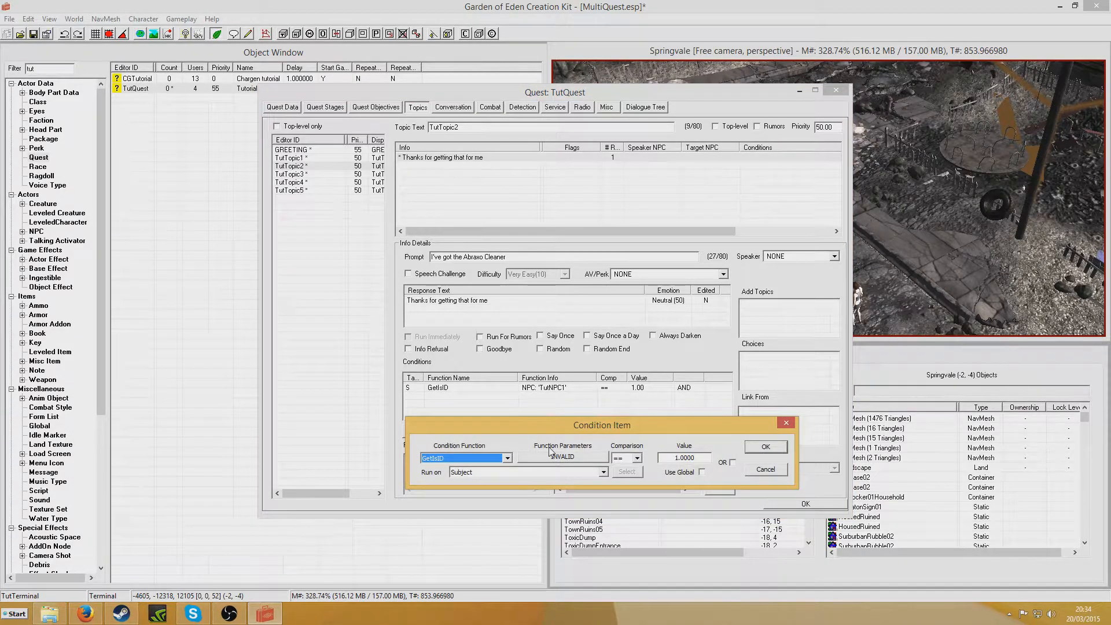
type("it")
left_click(603, 472)
left_click(591, 491)
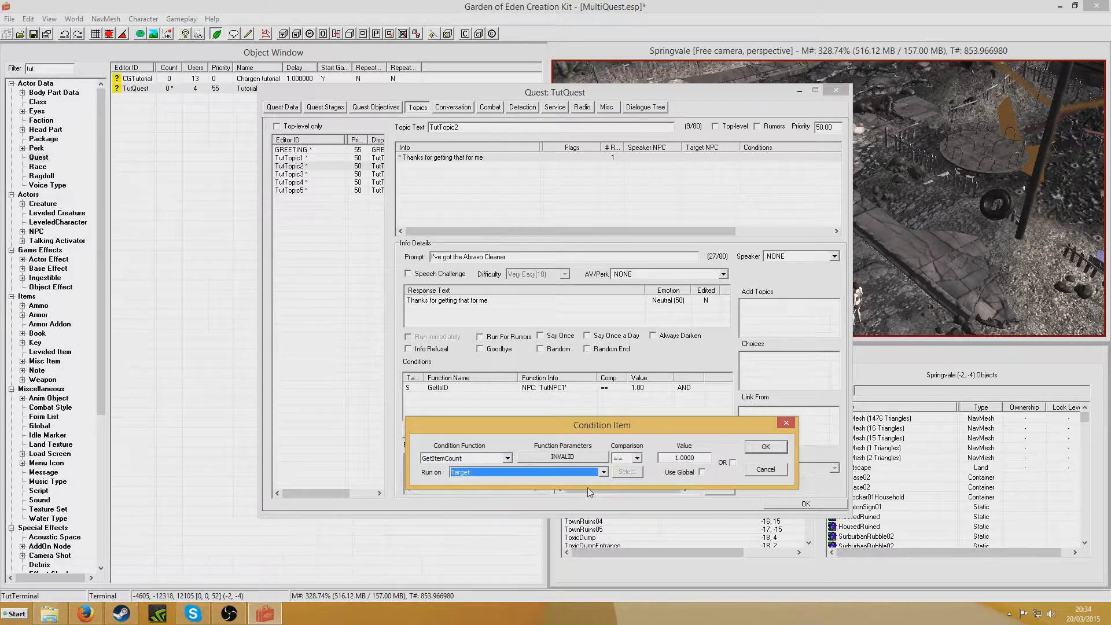
left_click(547, 457)
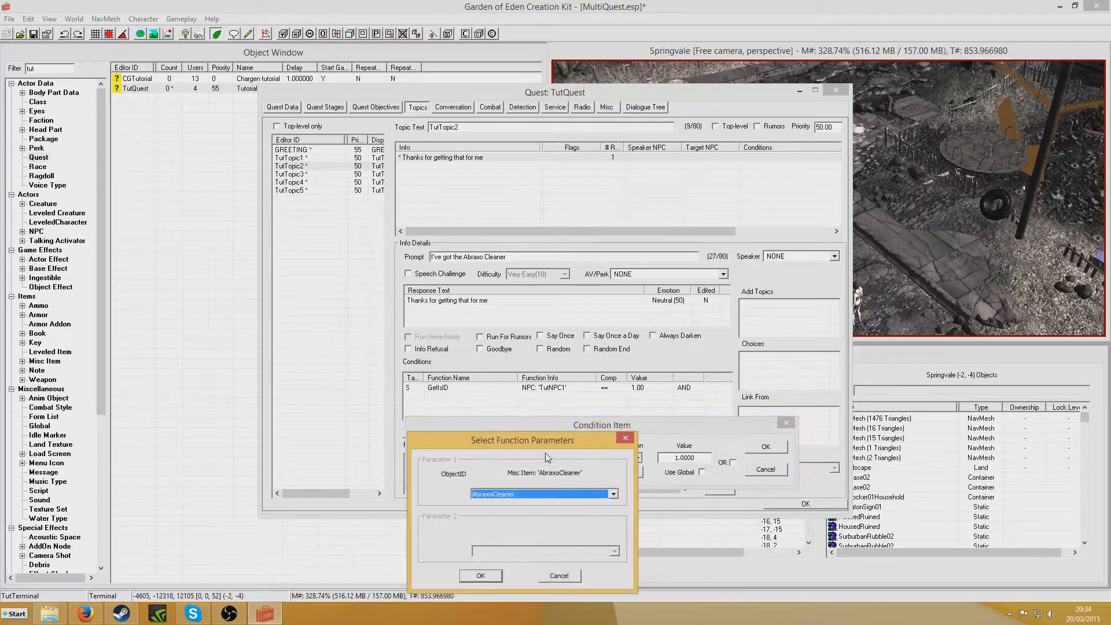
type("tut")
left_click(488, 579)
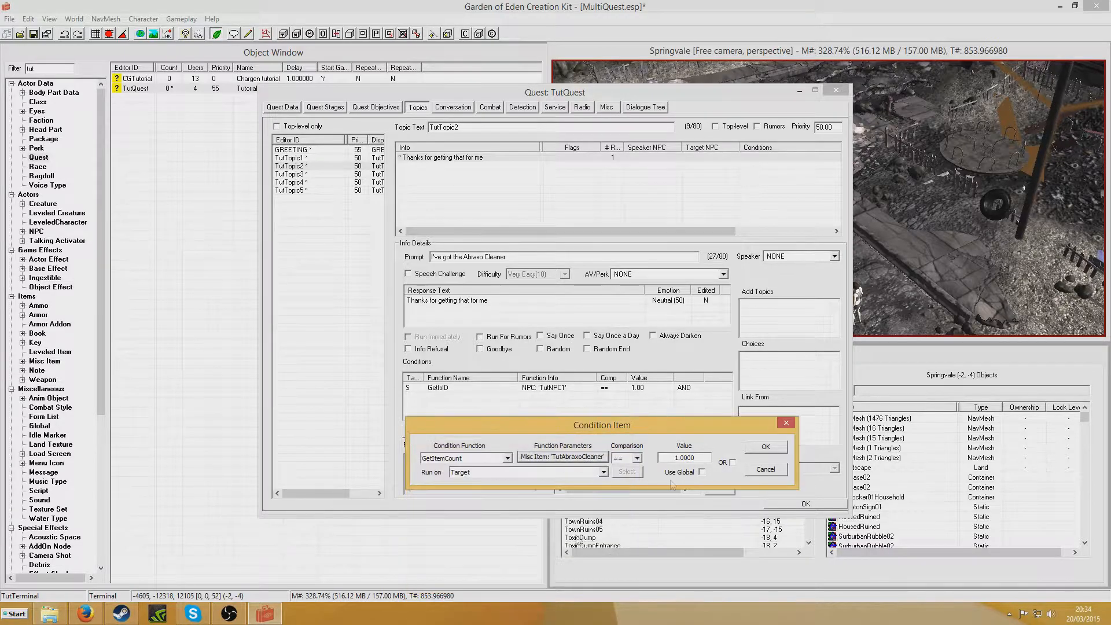
left_click(763, 448)
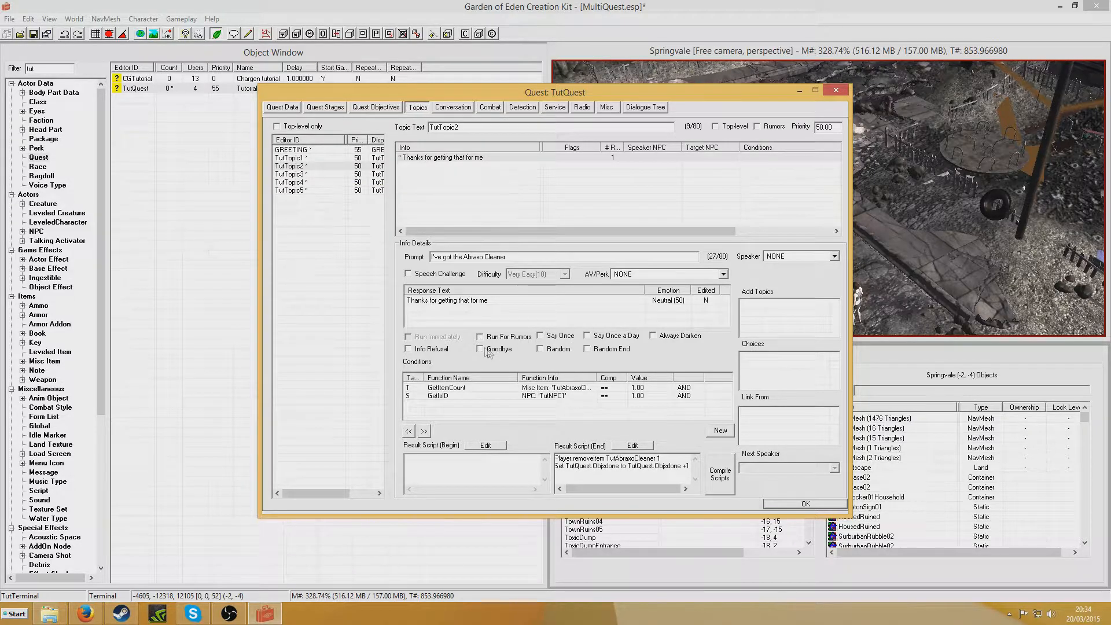
left_click(540, 336)
Step: Add the response "Thanks for killing her for me." to TutTopic3
left_click(295, 175)
right_click(445, 167)
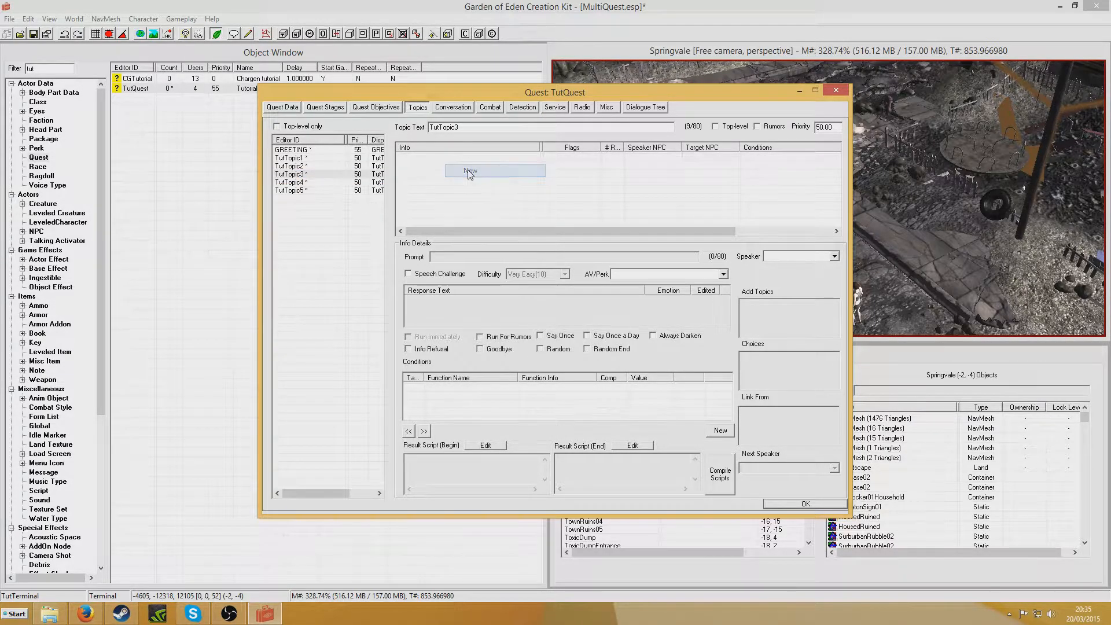
left_click(469, 172)
type("Thanks for kill")
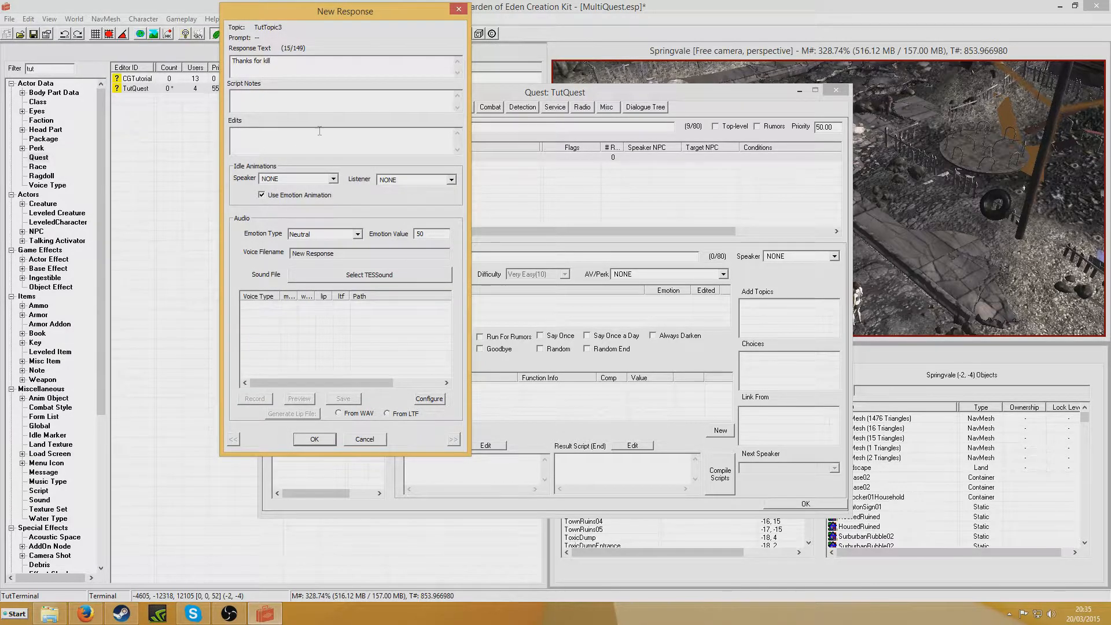
type("ing her for me.")
key("Return")
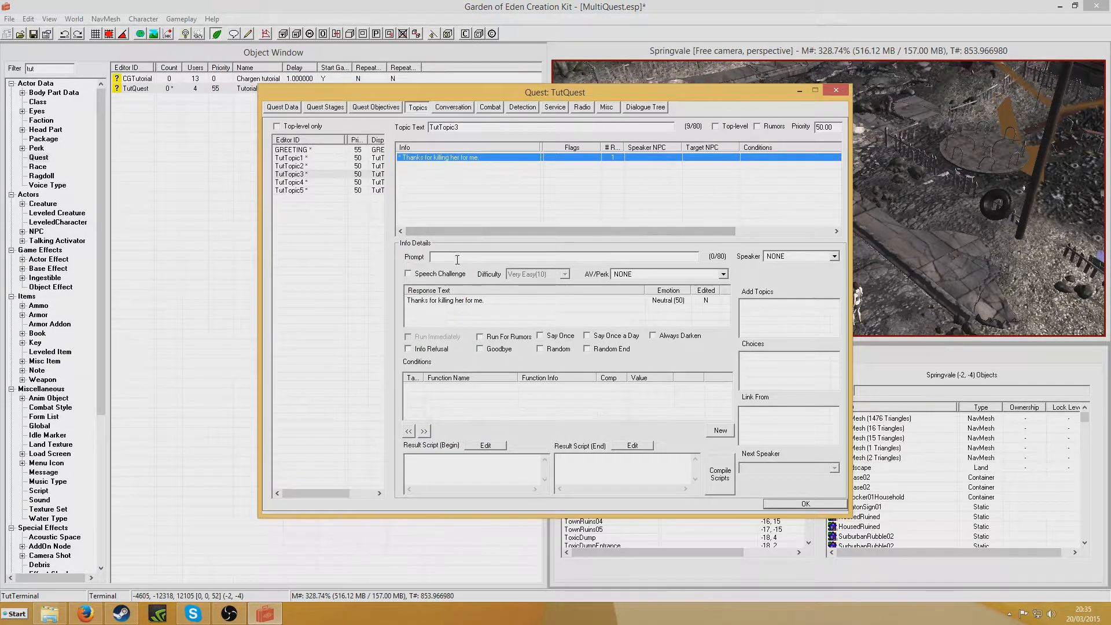
Step: Set the TutTopic3 prompt to "I've killed the woman" and paste in the copied GetIsID TutNPC1 condition
type("I've killed the woman")
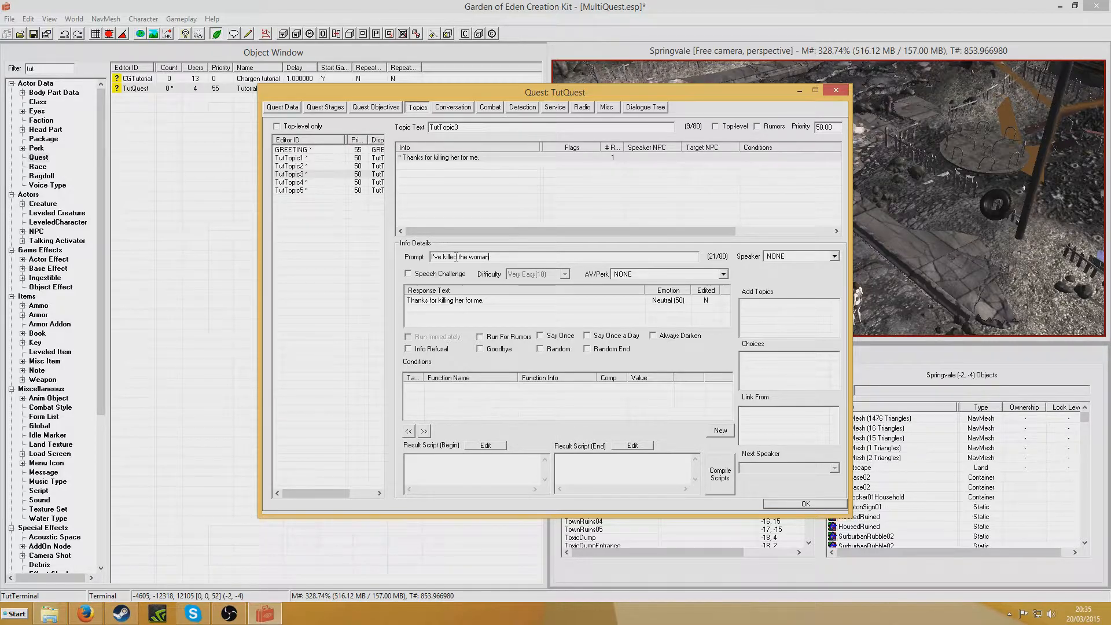
right_click(473, 402)
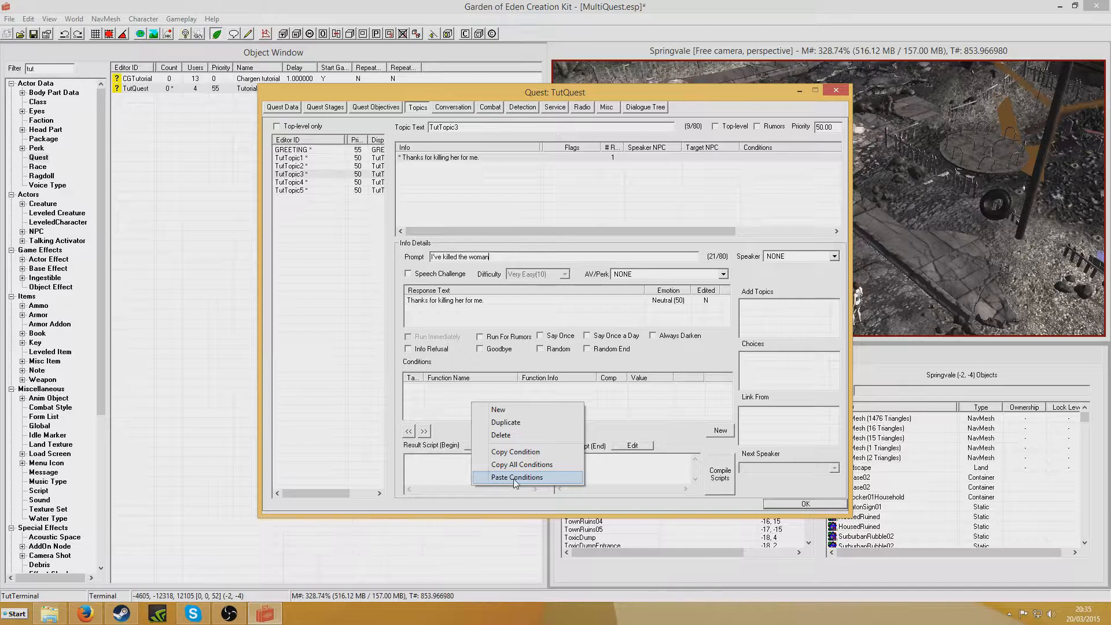
left_click(512, 478)
Step: Add a GetDead == 1 condition run on the woman's reference TutWomanREF to TutTopic3, and set its response to Say Once
right_click(494, 402)
left_click(523, 409)
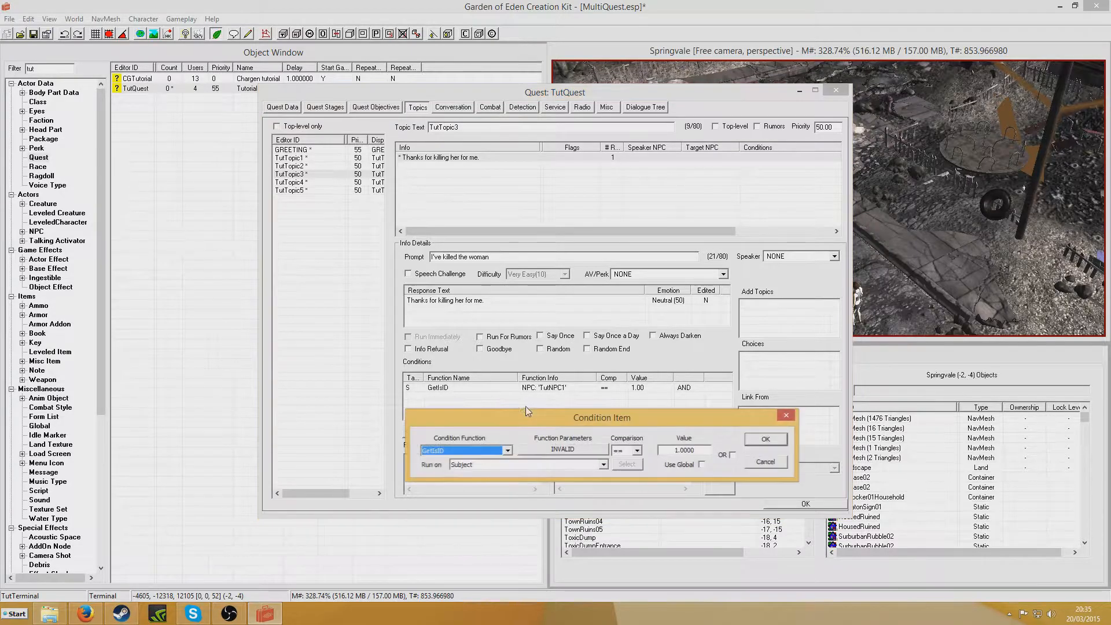
left_click(604, 465)
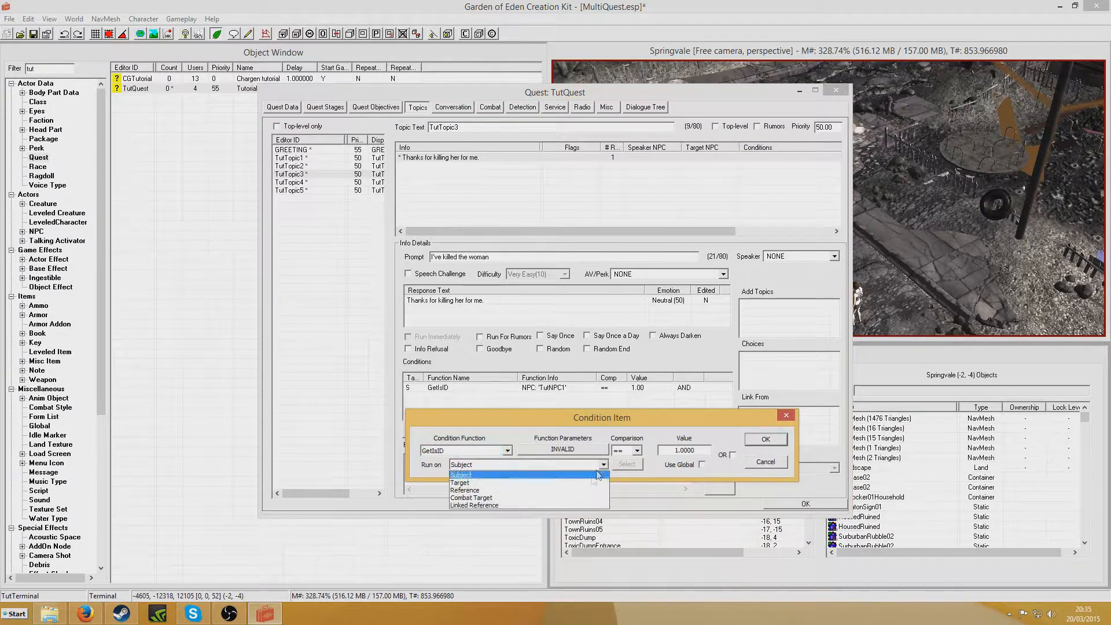
left_click(557, 491)
left_click(627, 464)
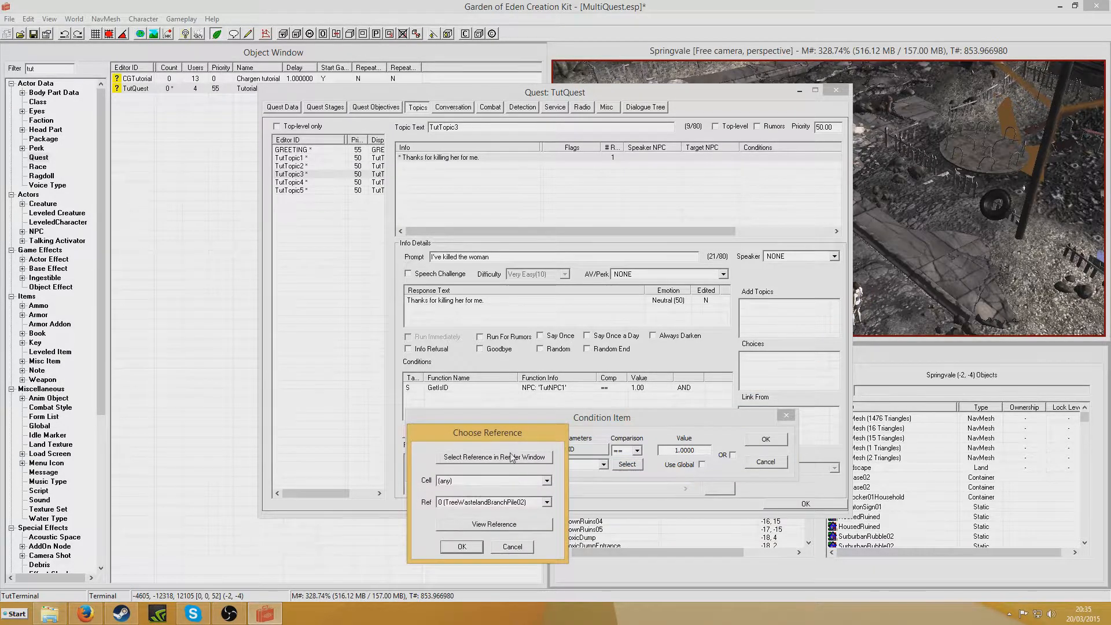
left_click(513, 458)
left_click(860, 299)
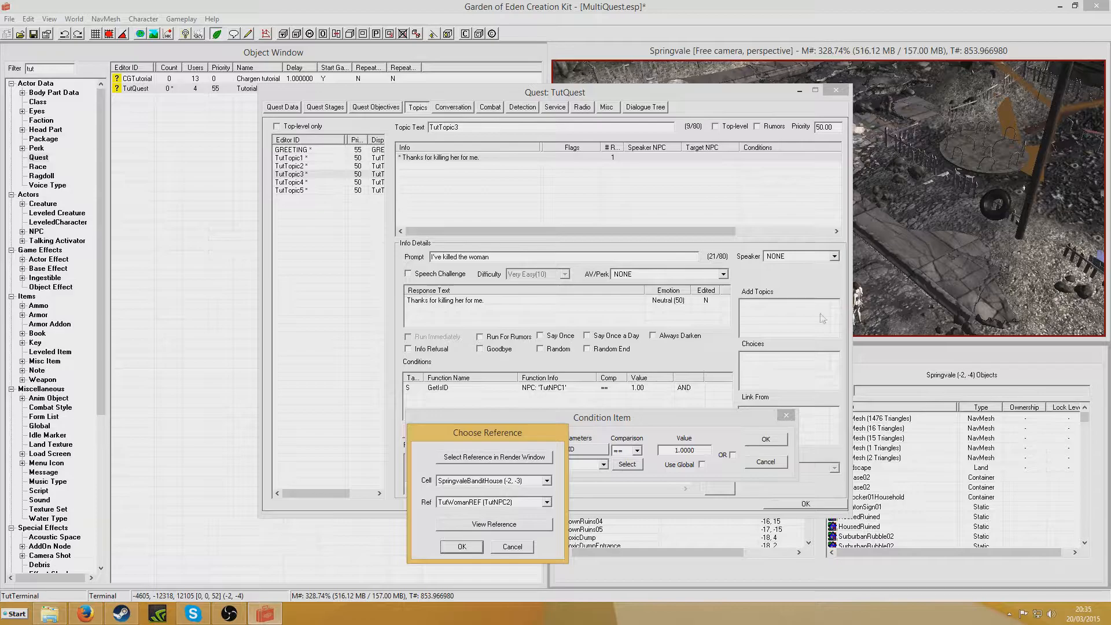
left_click(463, 547)
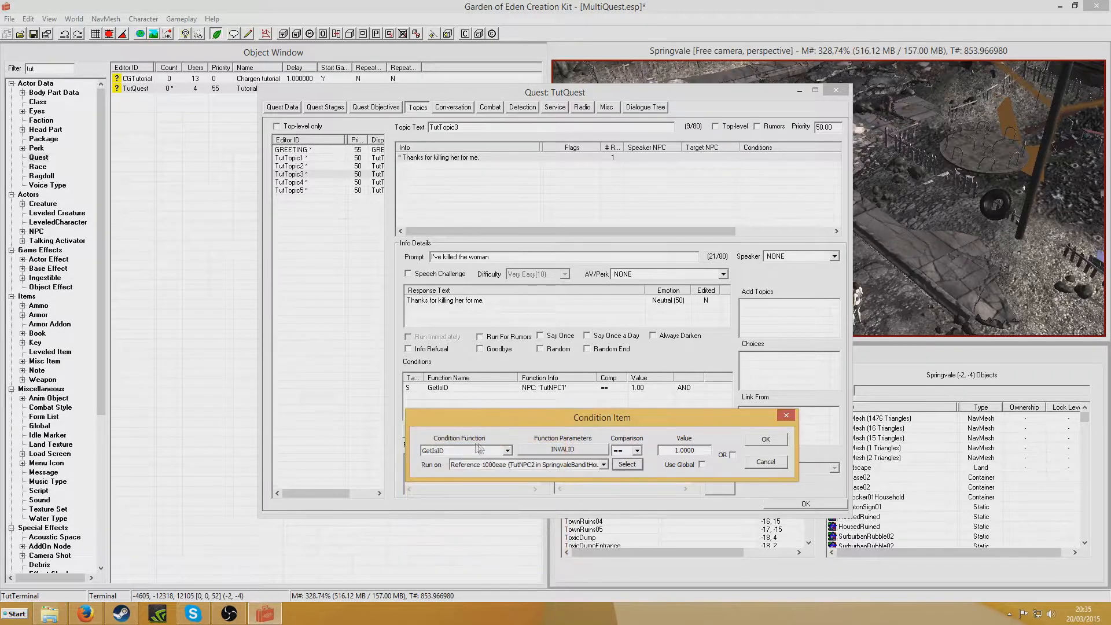
left_click(507, 451)
type("GetDead")
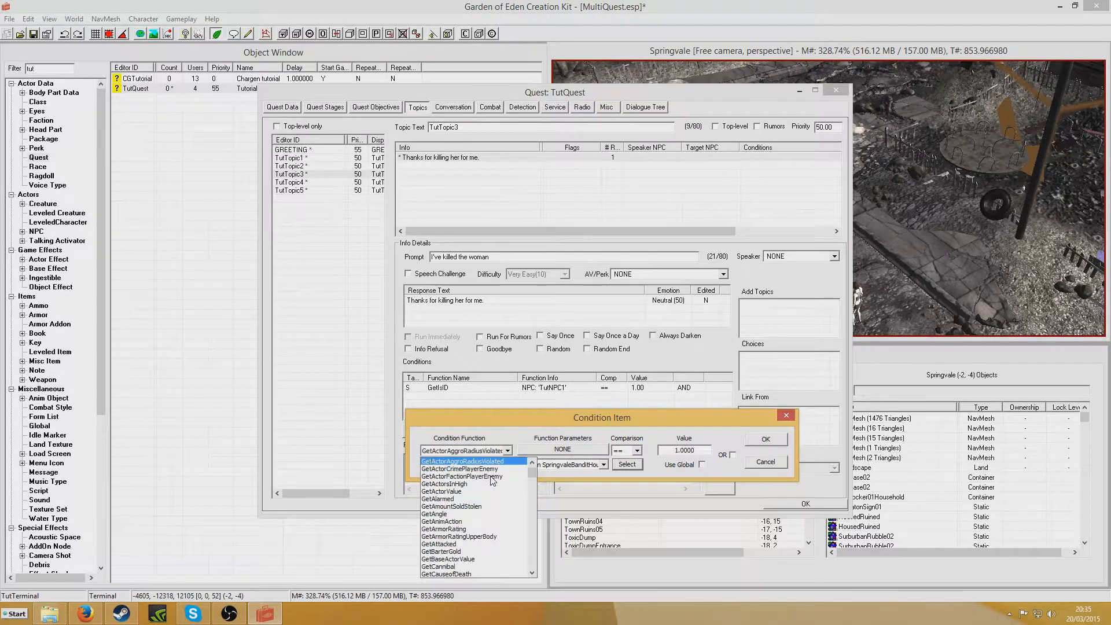
left_click(473, 461)
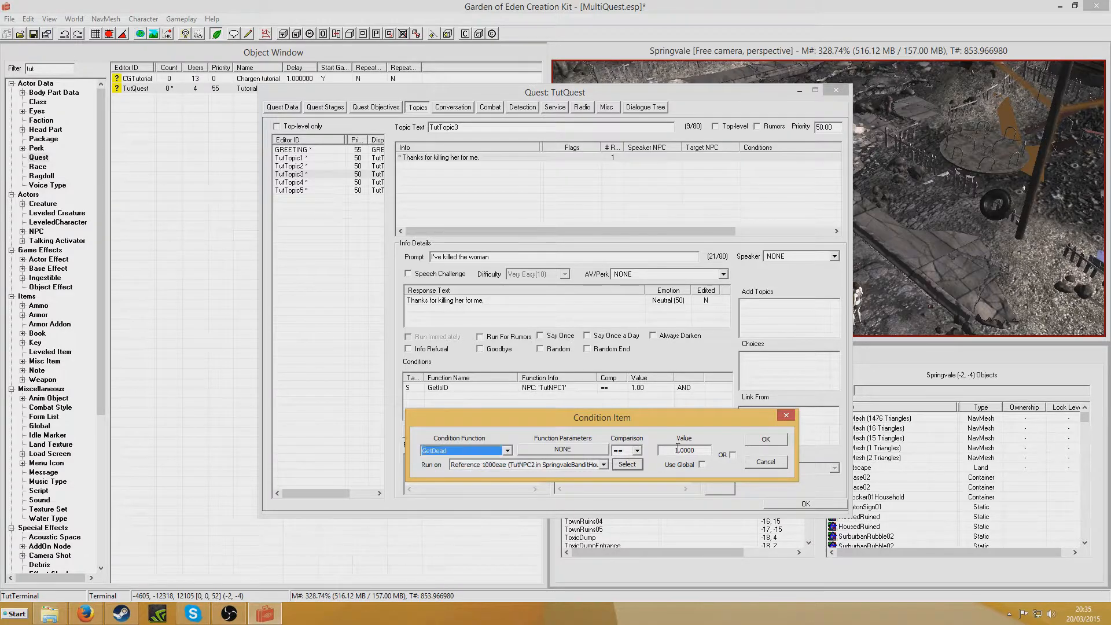
left_click(772, 442)
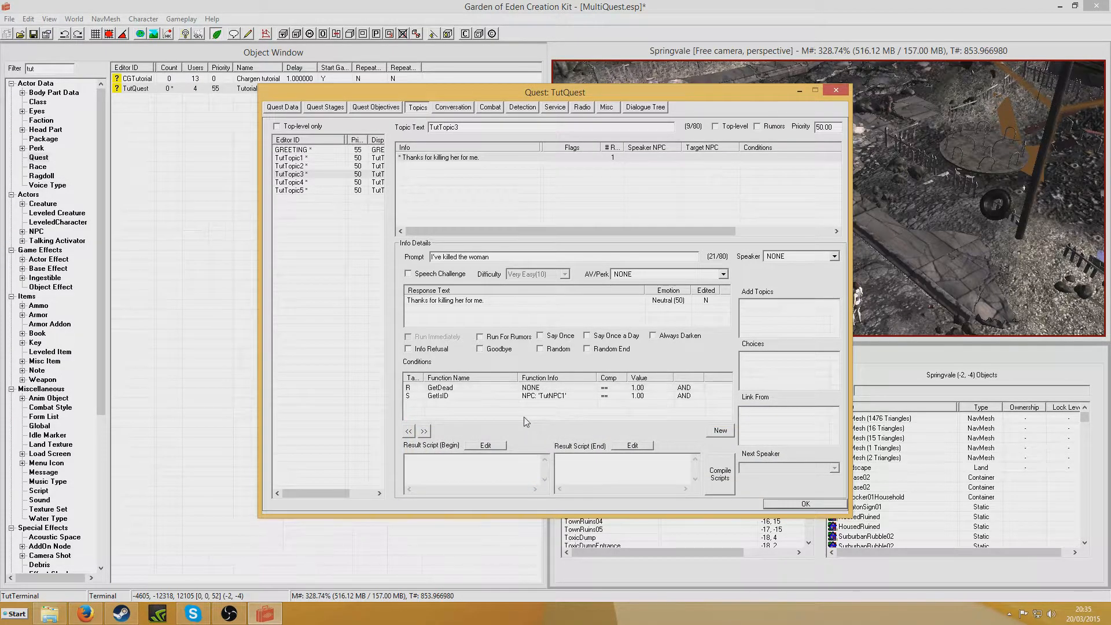
left_click(540, 336)
Step: Copy "Set TutQuest.Objsdone to TutQuest.Objsdone +1" from TutTopic2's end result script into TutTopic3's end result script and compile it
left_click(599, 480)
left_click(312, 166)
left_click_drag(557, 466, 692, 467)
key("ctrl+c")
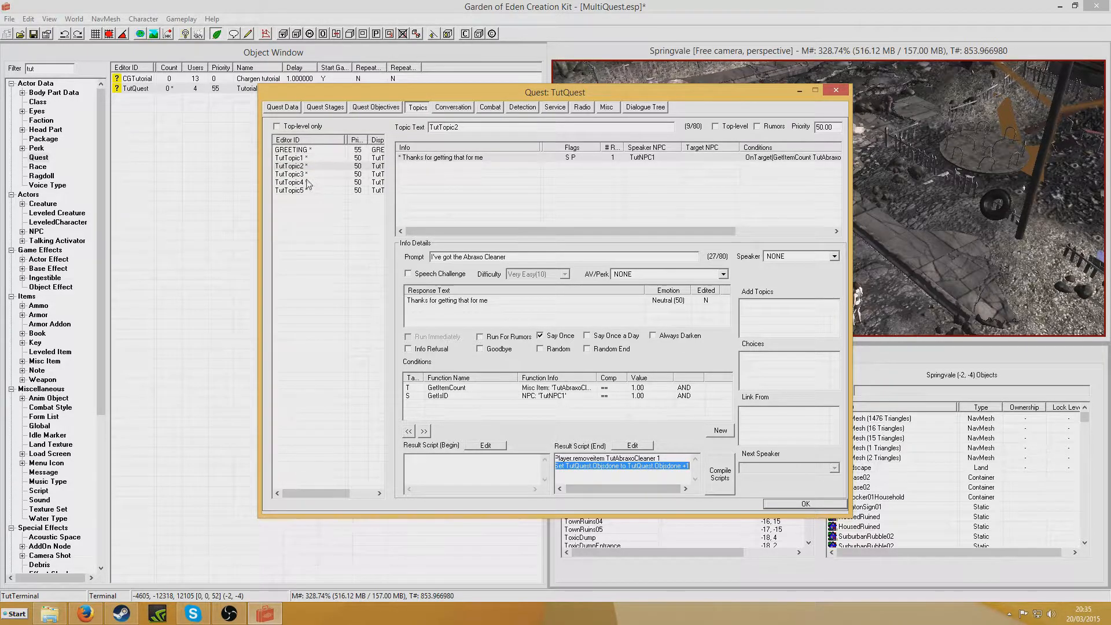
left_click(309, 176)
left_click(616, 469)
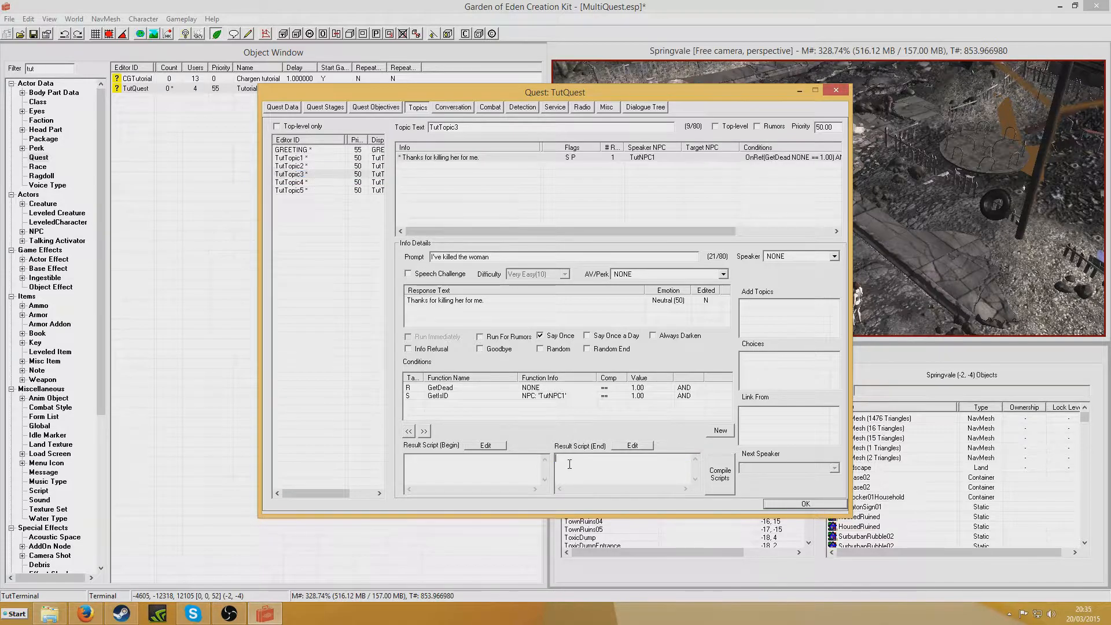
key("ctrl+v")
left_click_drag(613, 493, 609, 493)
left_click(721, 474)
double_click(685, 458)
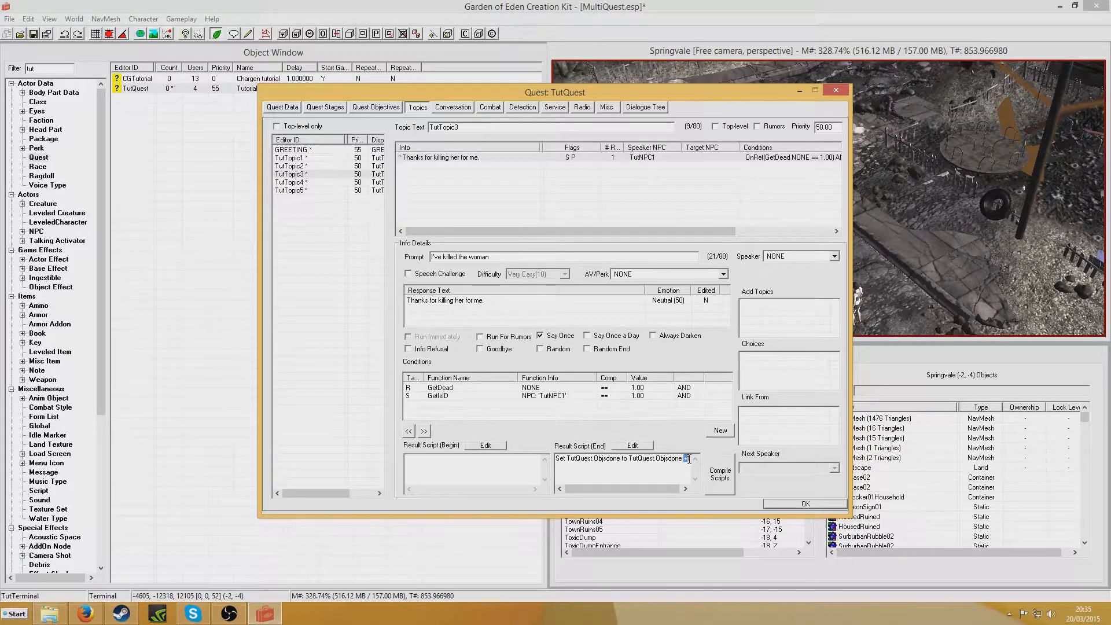
Step: Add the response "Thanks for getting me that data." to TutTopic4
left_click(324, 181)
right_click(439, 168)
left_click(466, 173)
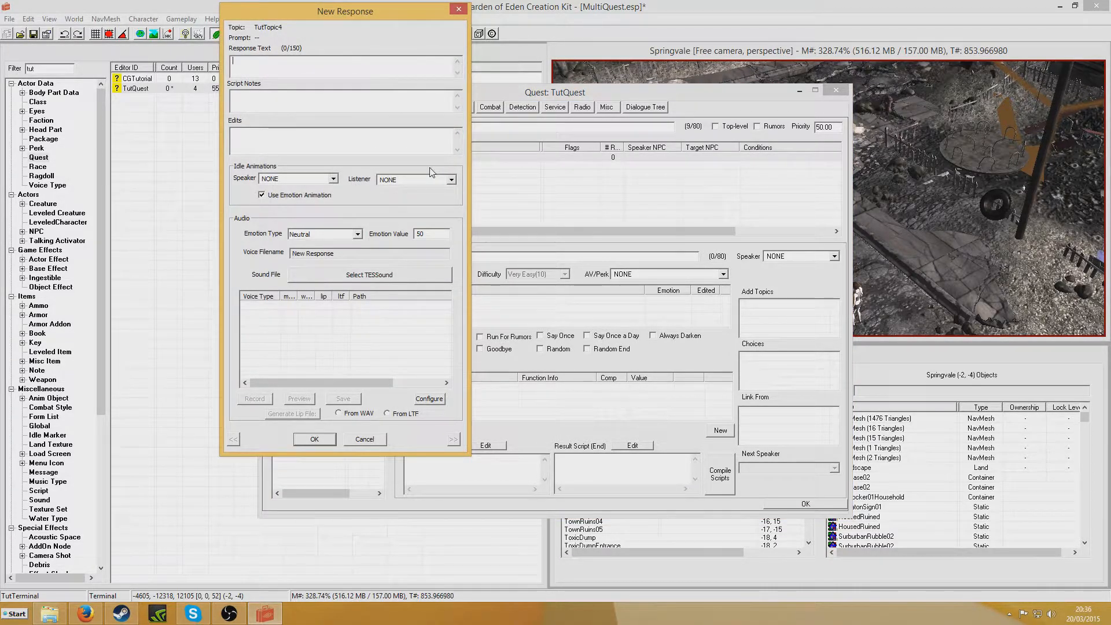
type("I've go")
key("BackSpace")
key("BackSpace")
key("BackSpace")
key("BackSpace")
type("Thanks for getting me tha")
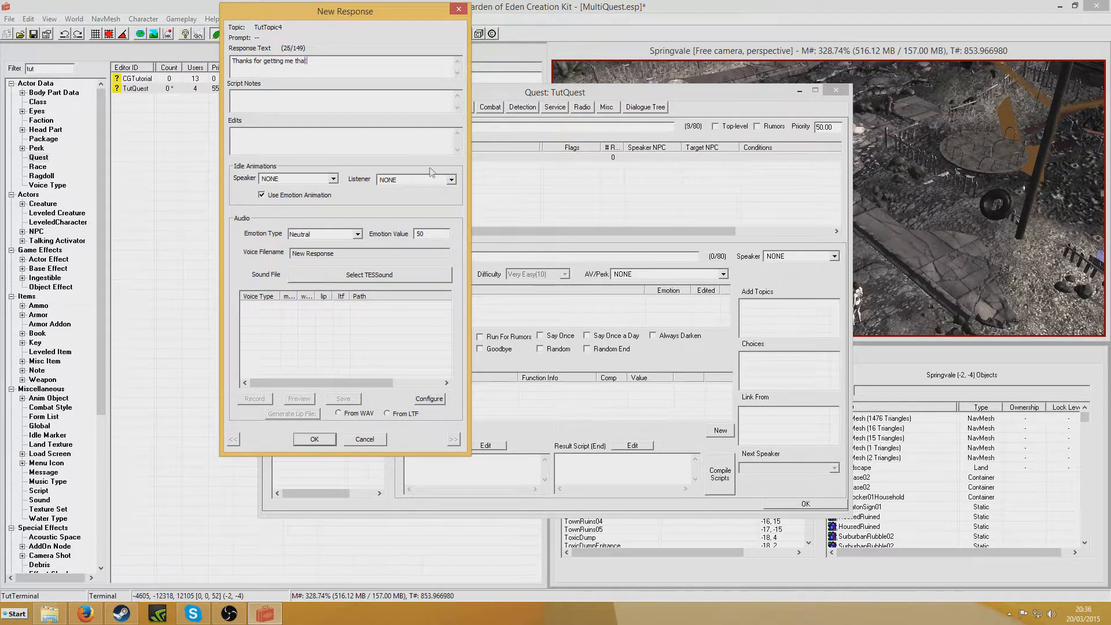
type("t data.")
key("Return")
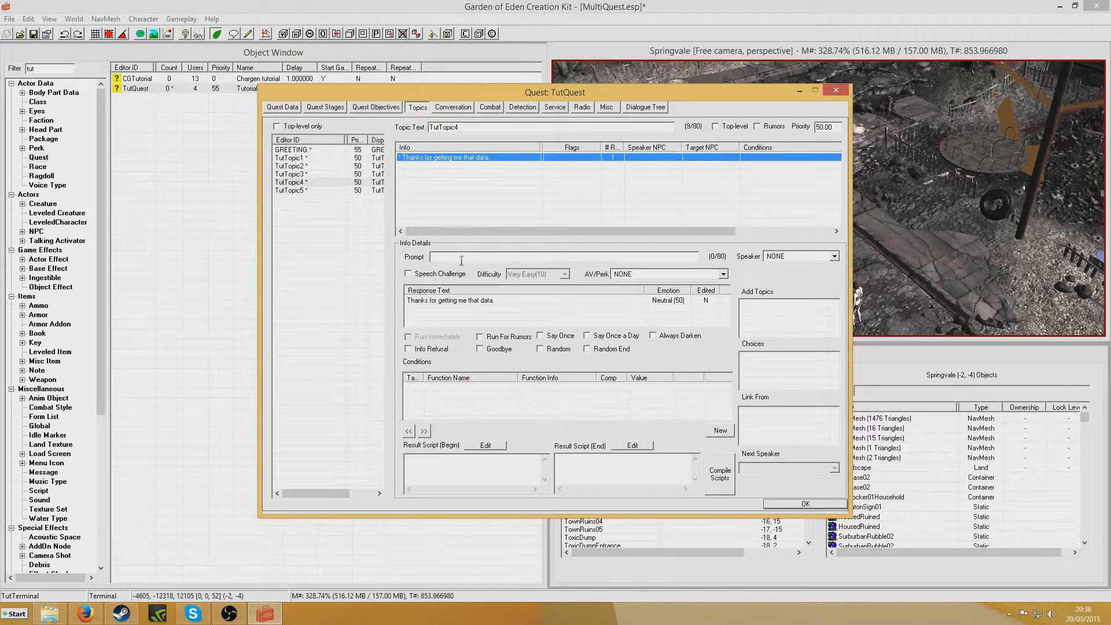
Step: Give TutTopic4 a prompt beginning with "I've got" and close the quest, keeping the changes
left_click(461, 259)
type("I've got")
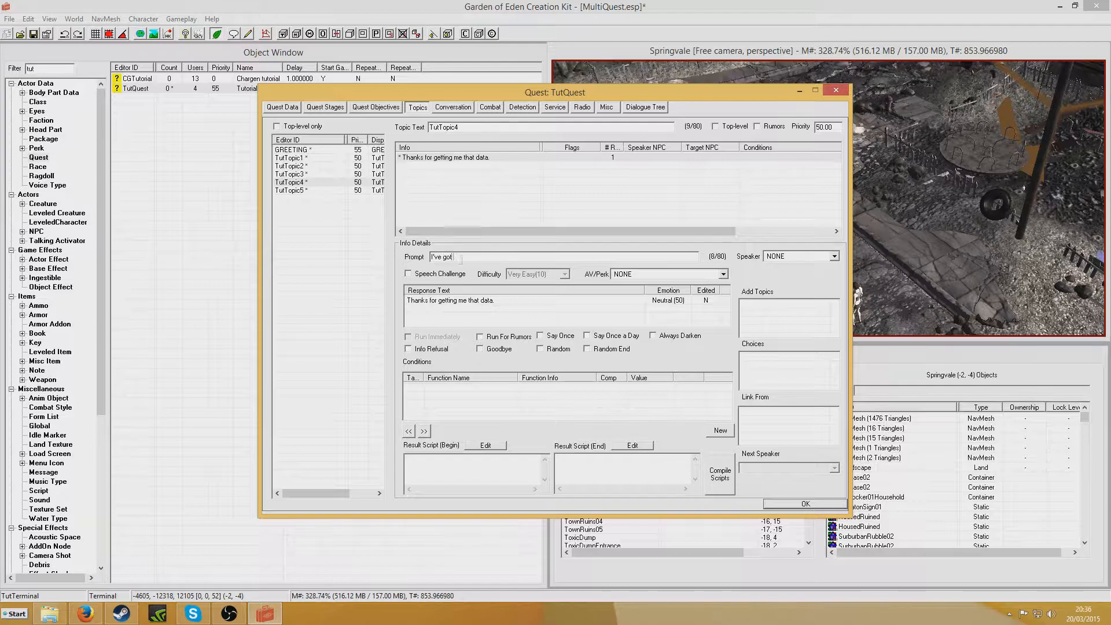
type(" you the c")
left_click(459, 205)
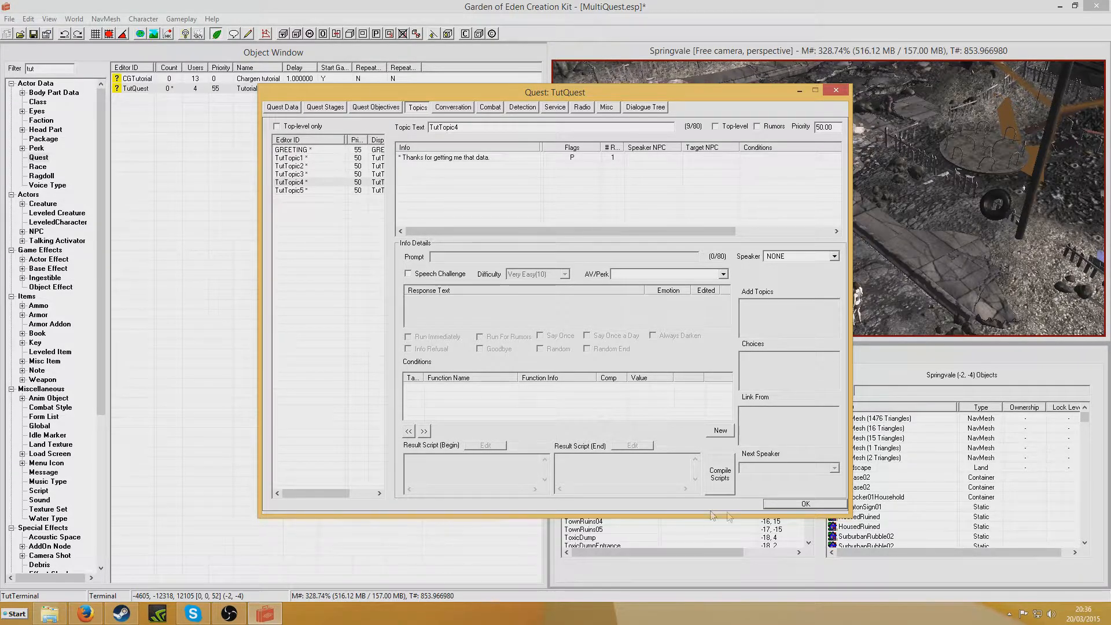
left_click(766, 503)
Step: Open the BountyJundersPlunkett note from the unfiltered note list and set its ID to TutDataNote
double_click(806, 225)
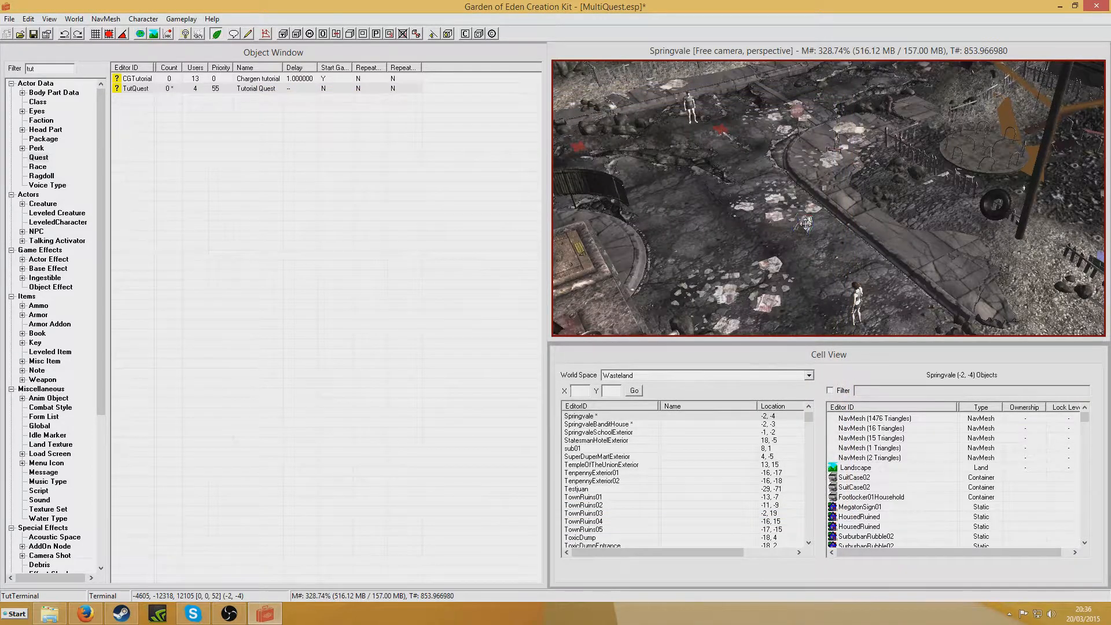
left_click(511, 424)
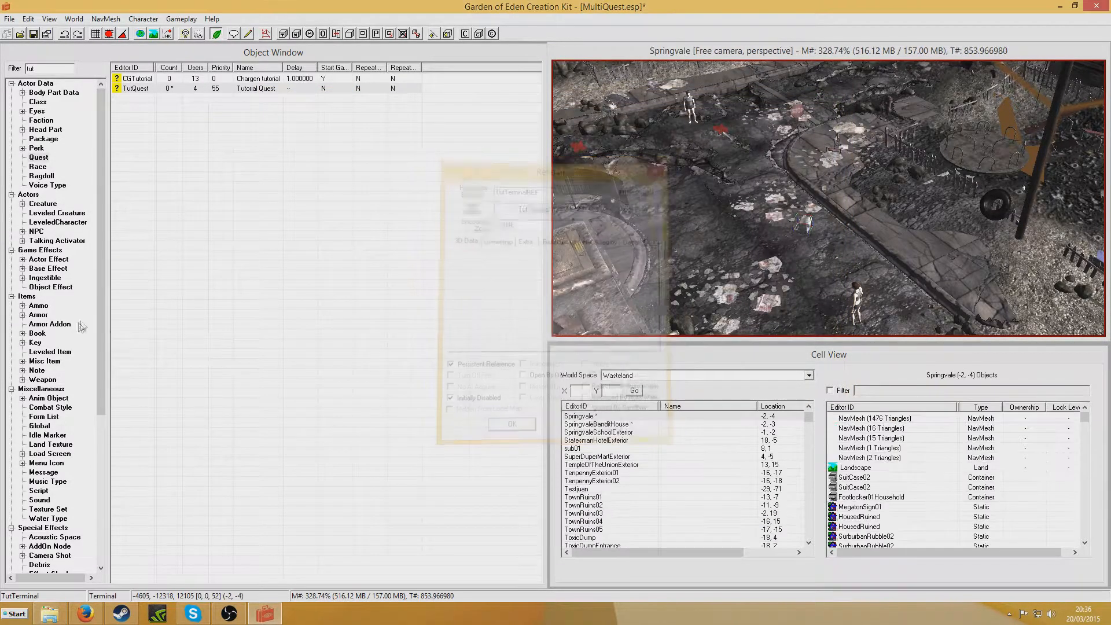
left_click_drag(101, 314, 97, 411)
left_click(37, 222)
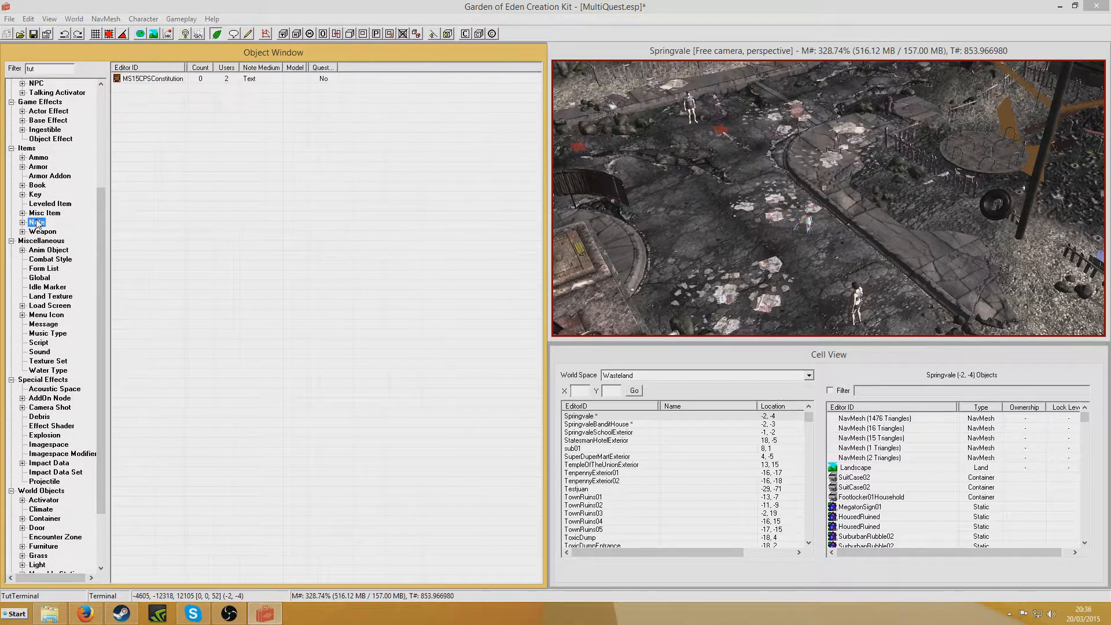
double_click(72, 70)
double_click(395, 148)
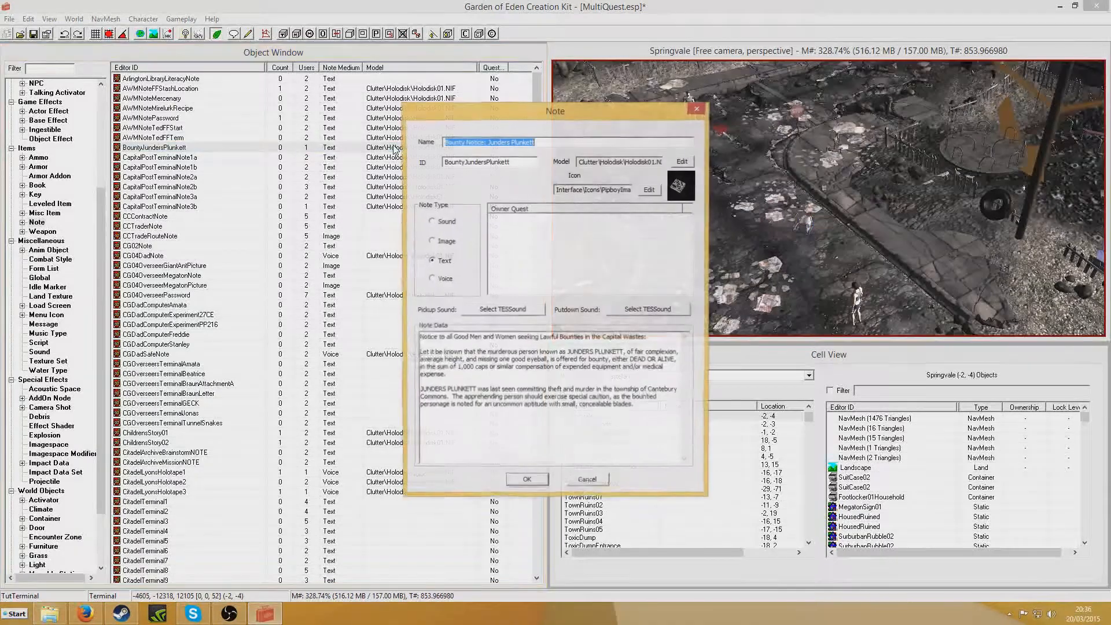
double_click(499, 162)
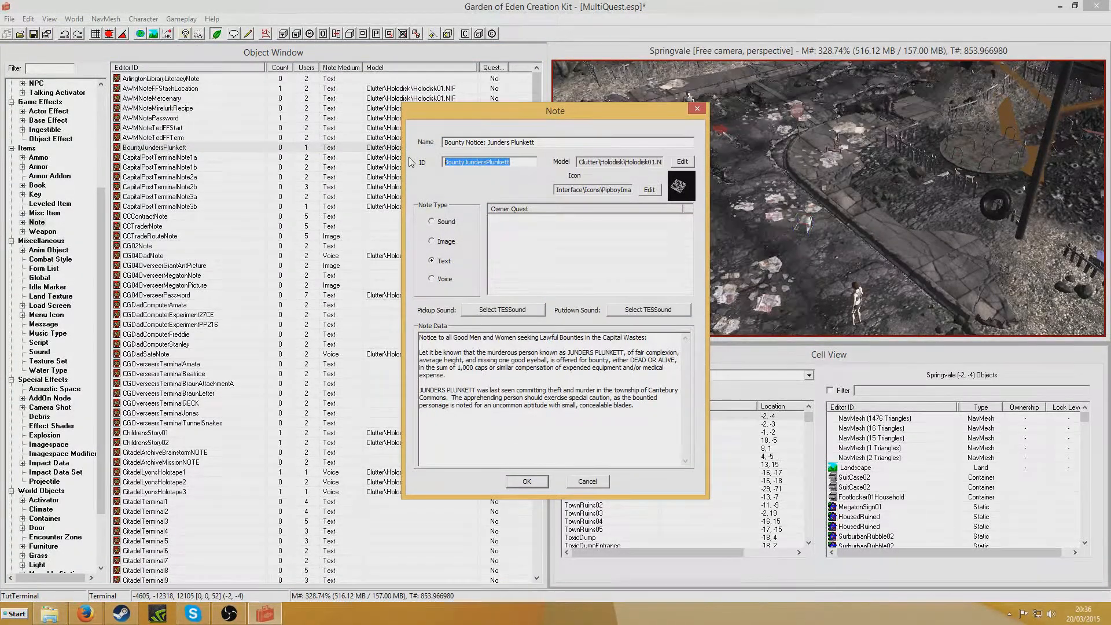
type("TutDataNote")
Step: Name the note "The Data", replace its text with "This is the data", and save it as a new note
left_click_drag(540, 146, 366, 148)
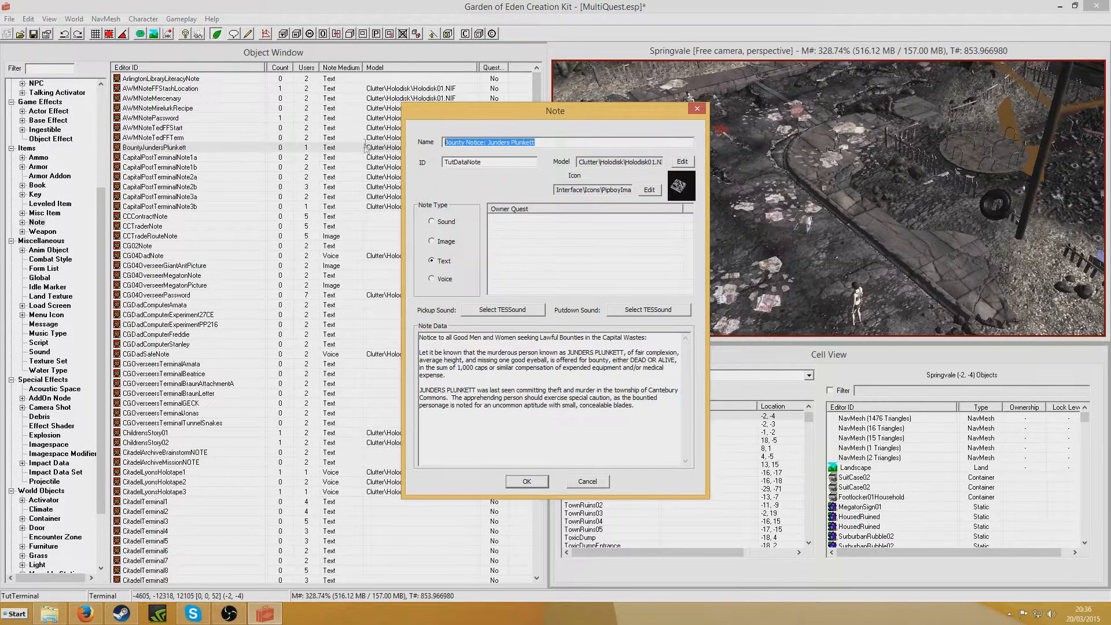
type("Tha")
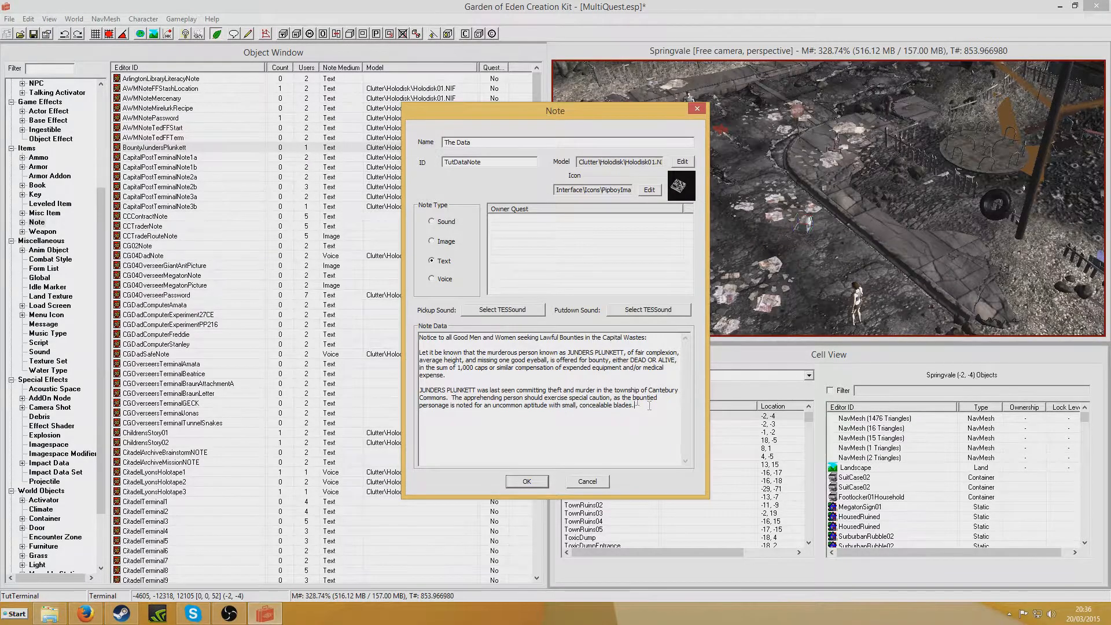
left_click_drag(649, 406, 356, 321)
type("Th")
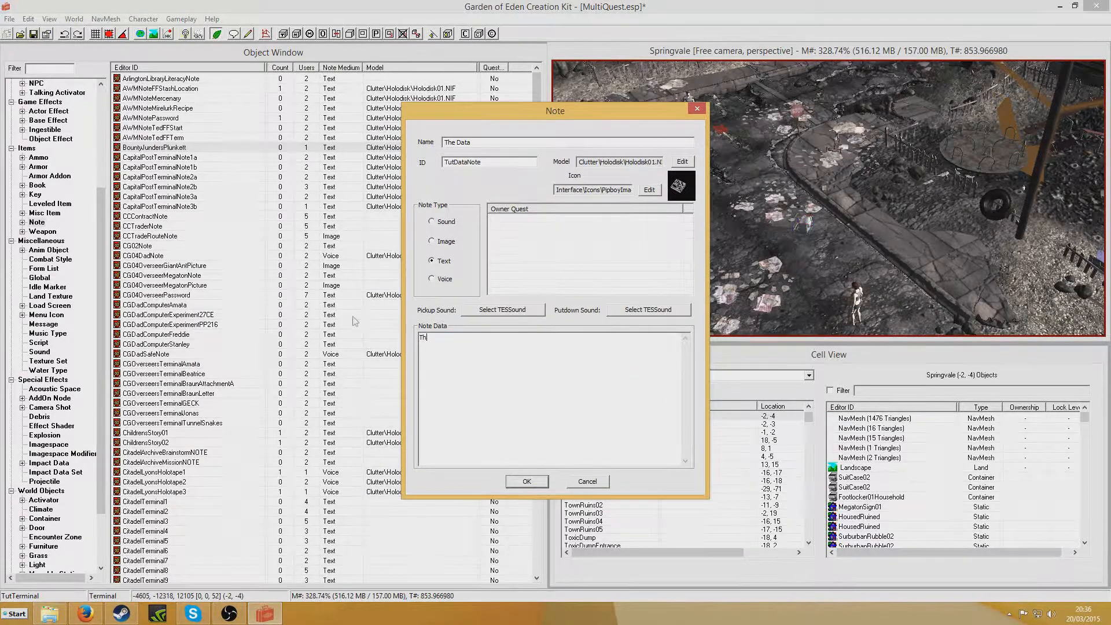
type("is is the data")
left_click(528, 482)
left_click(577, 358)
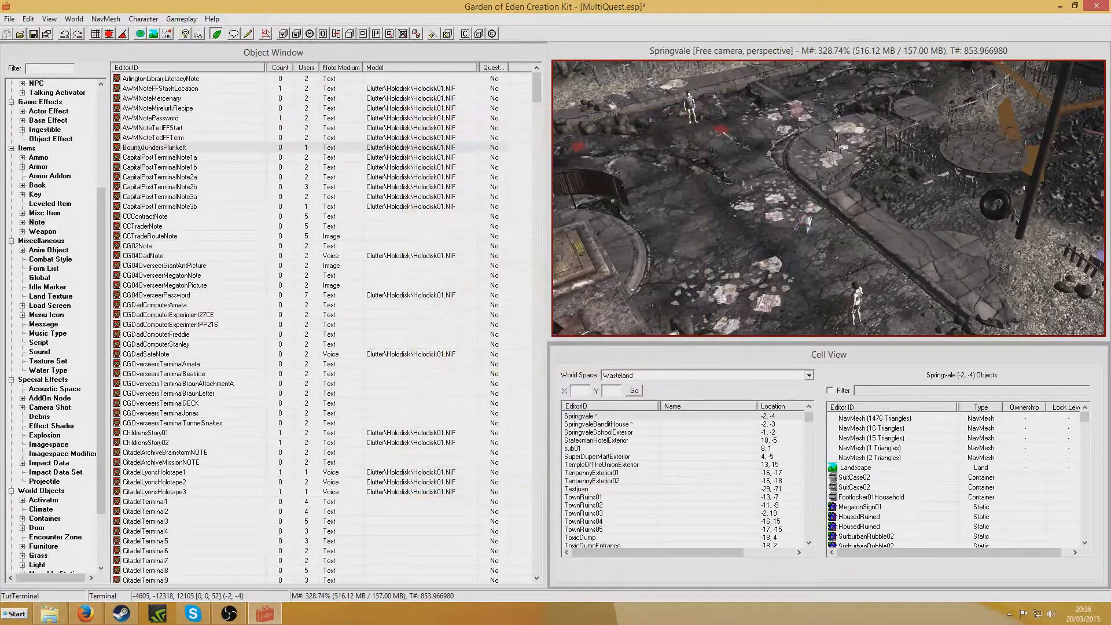
Step: Set TutDataNote as the display note of TutTerminal's "Download data..." menu item, with Add enabled, and save the terminal
double_click(806, 221)
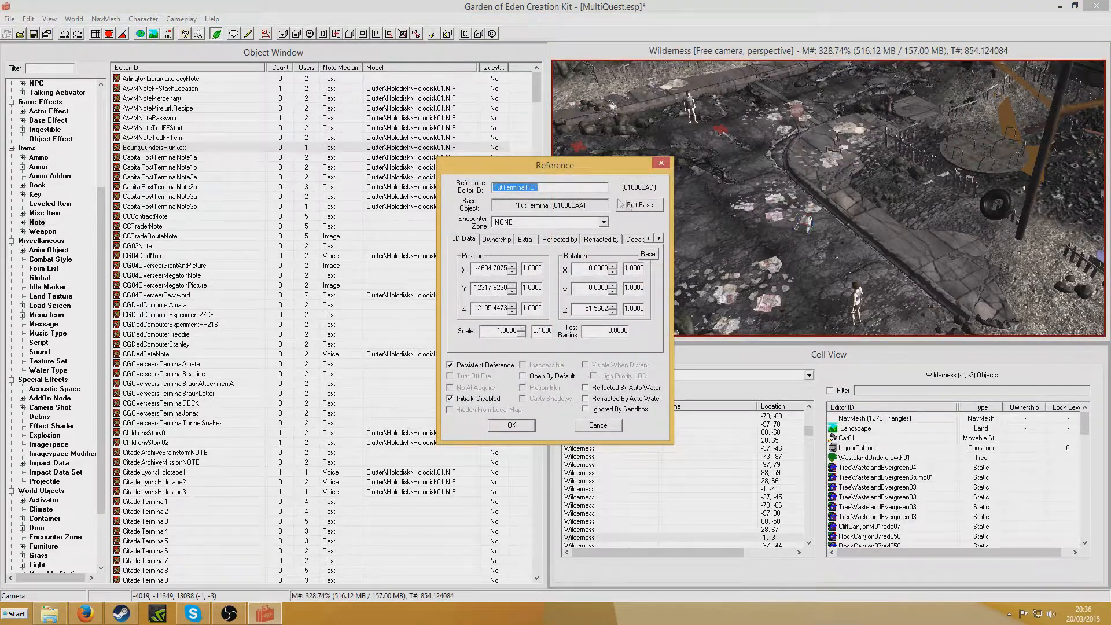
left_click(636, 208)
left_click(513, 345)
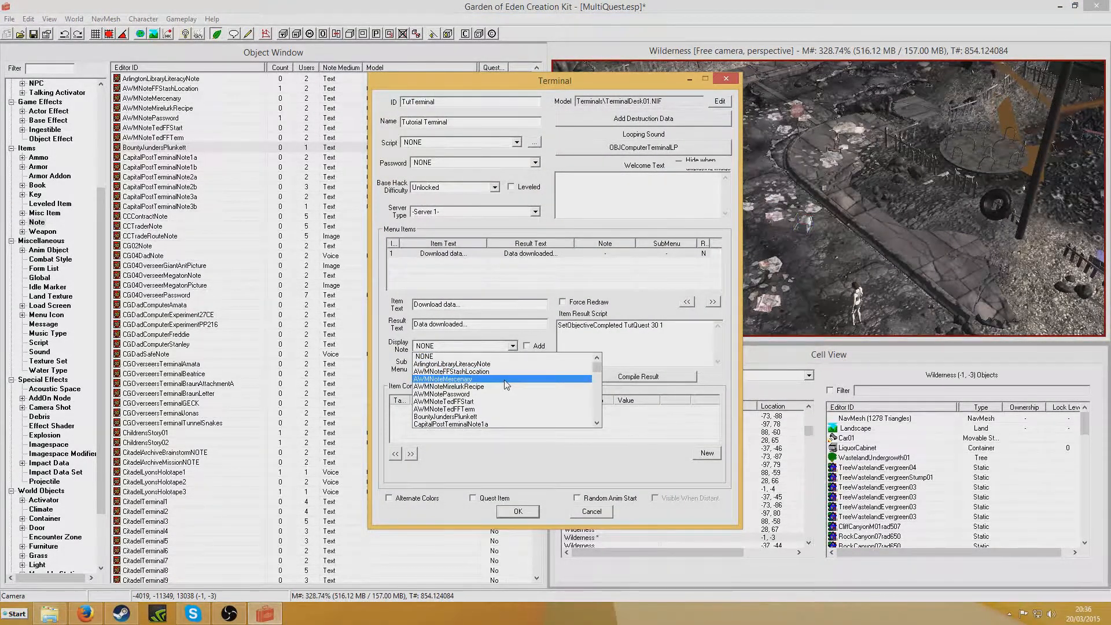
type("tut")
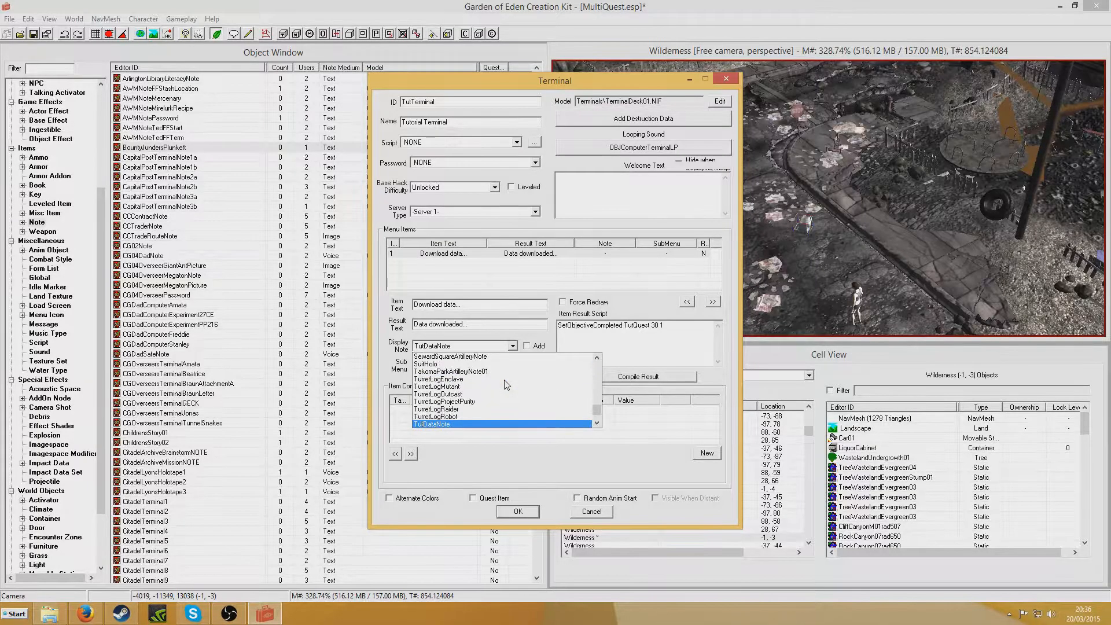
left_click(472, 424)
left_click(527, 345)
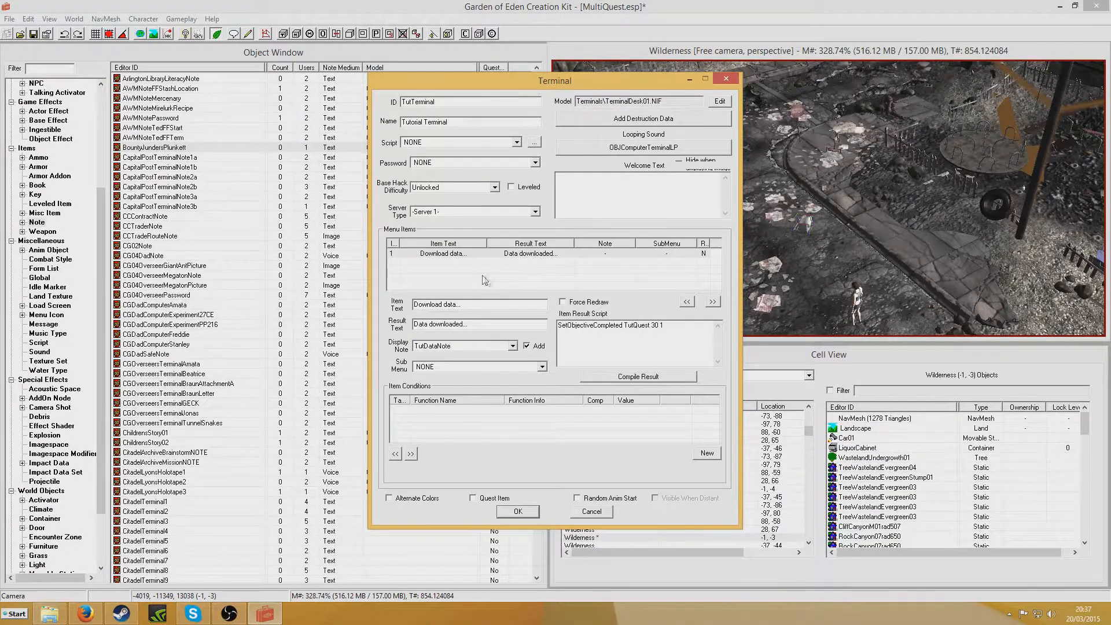
left_click(531, 514)
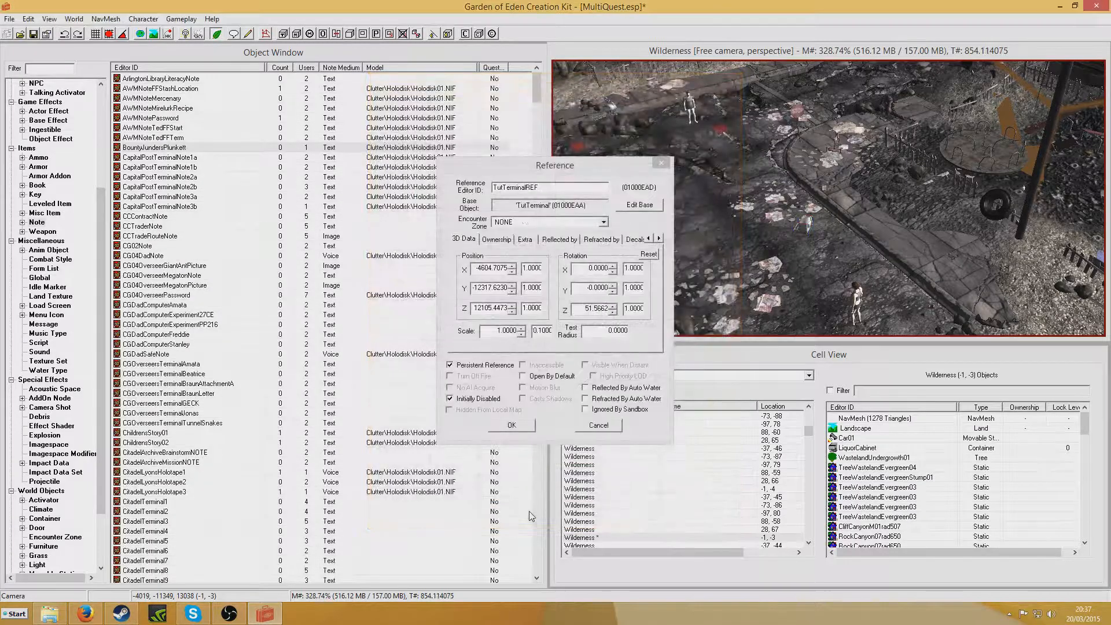
left_click(524, 428)
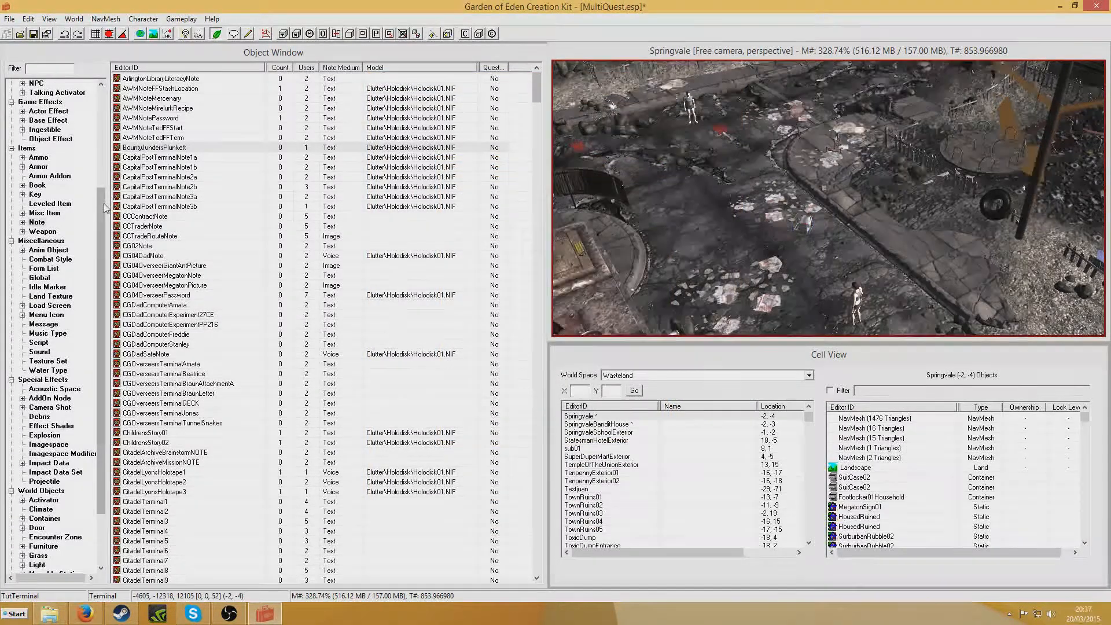
Step: Filter the quest list by "tut" and reopen TutQuest at its dialogue topics
scroll(58, 191, "up", 5)
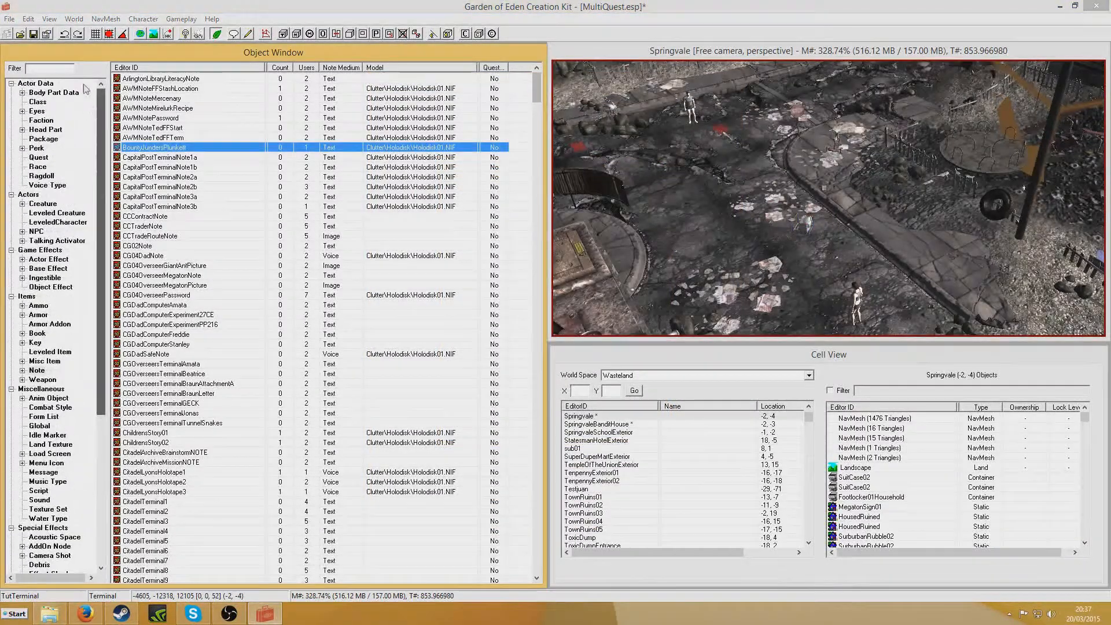
left_click(38, 160)
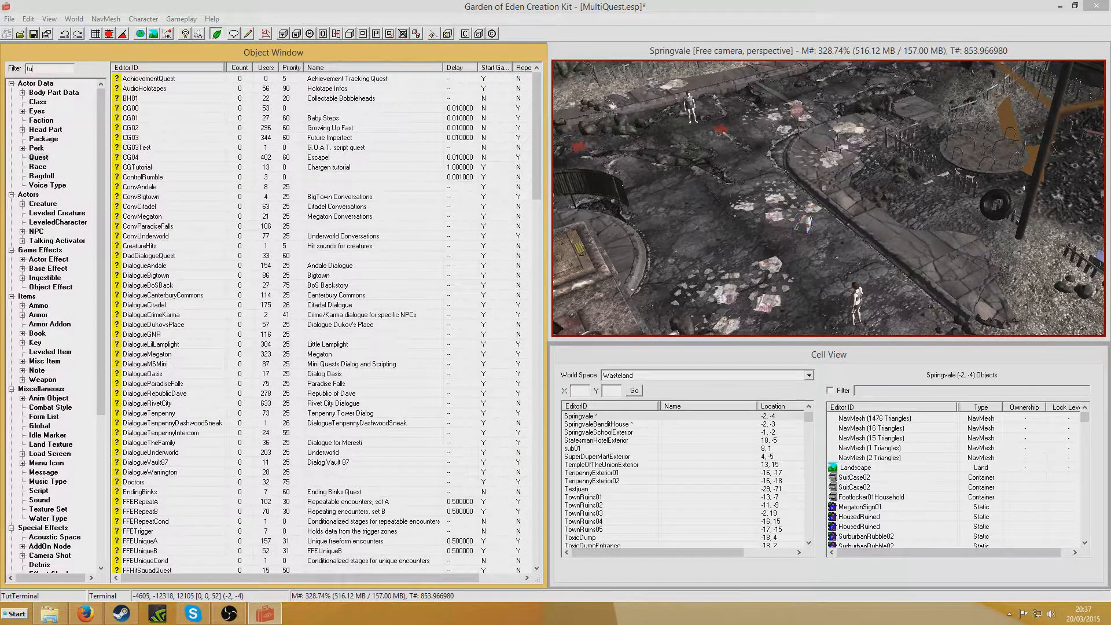
double_click(134, 88)
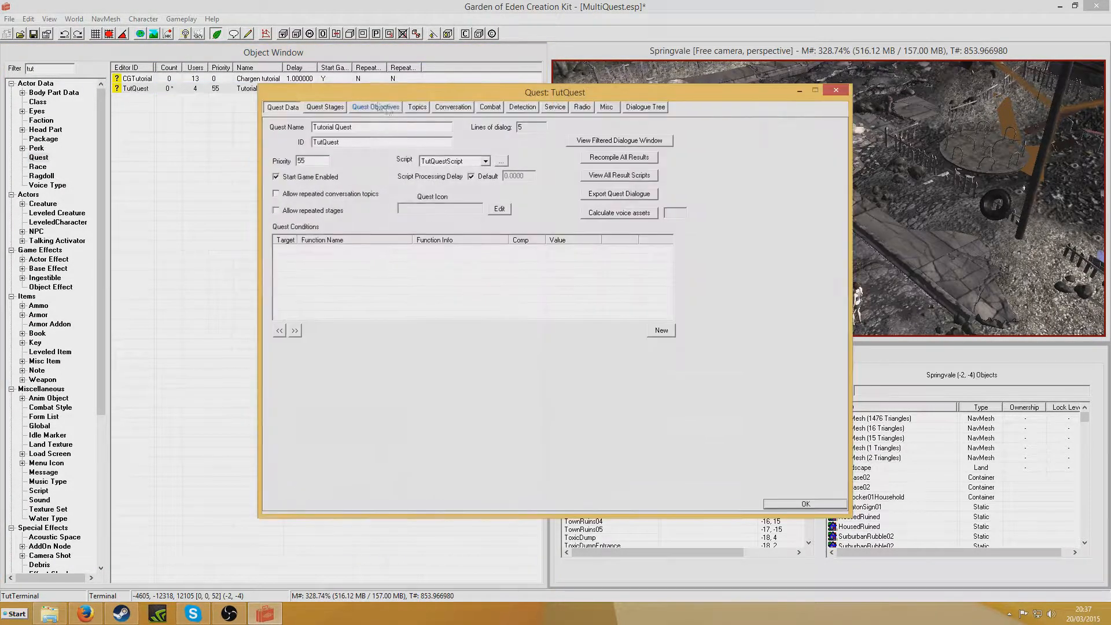
left_click(419, 107)
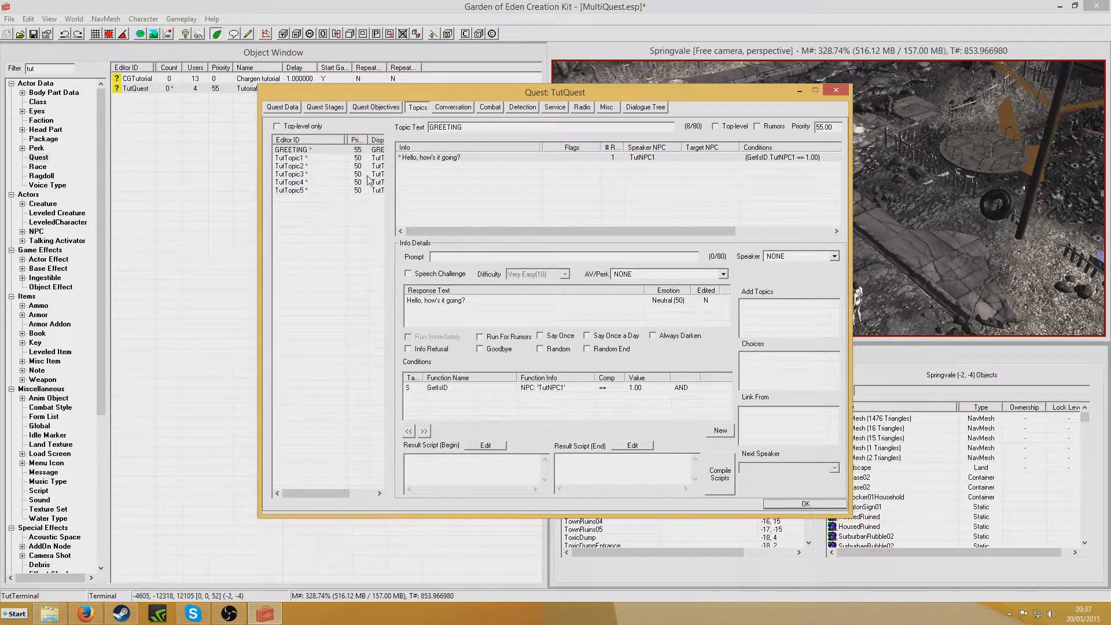
Step: Give TutTopic4's response the GetIsID condition for TutNPC1 equal to 1
left_click(311, 183)
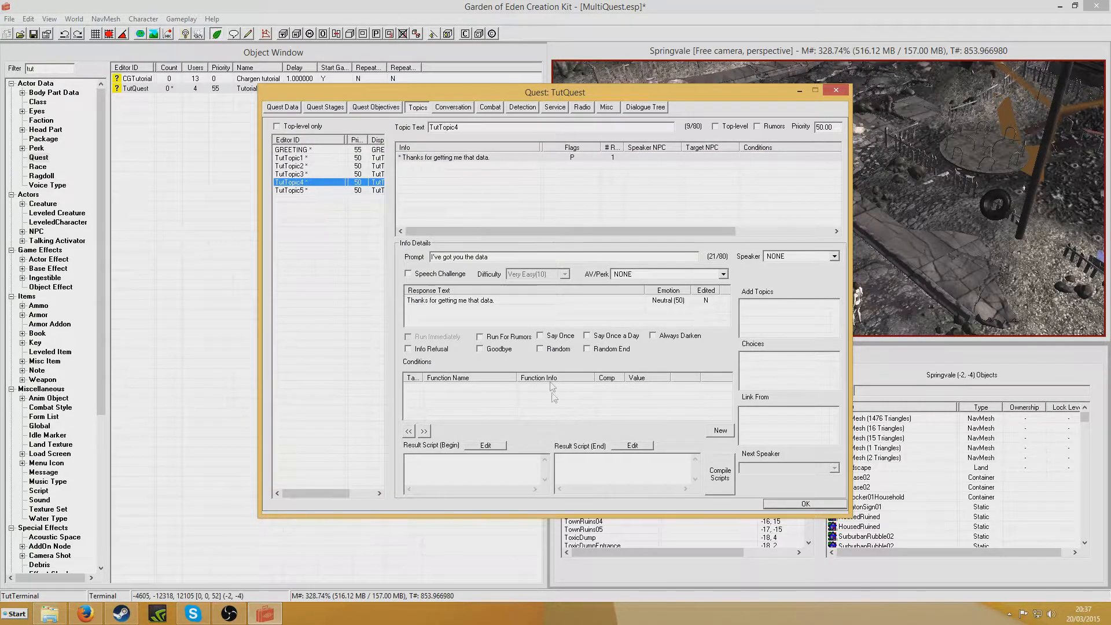
right_click(528, 387)
left_click(567, 462)
right_click(544, 416)
left_click(568, 423)
Step: Add a GetItemCount condition to TutTopic4's response, run on Target, for TutDataNote equal to 1
right_click(549, 411)
left_click(569, 419)
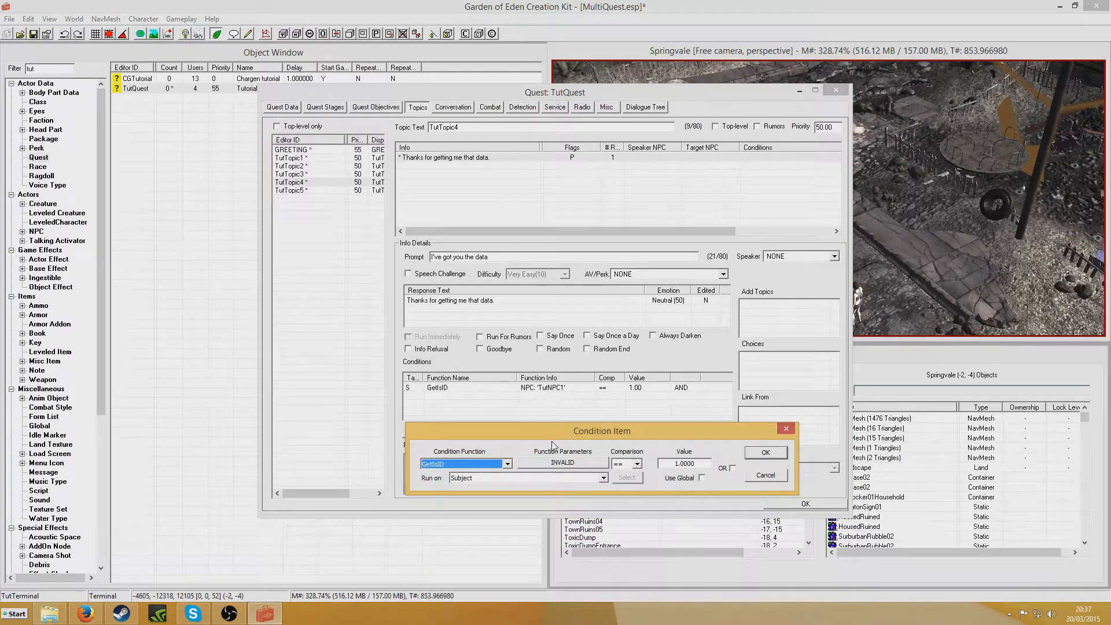
scroll(551, 445, "down", 5)
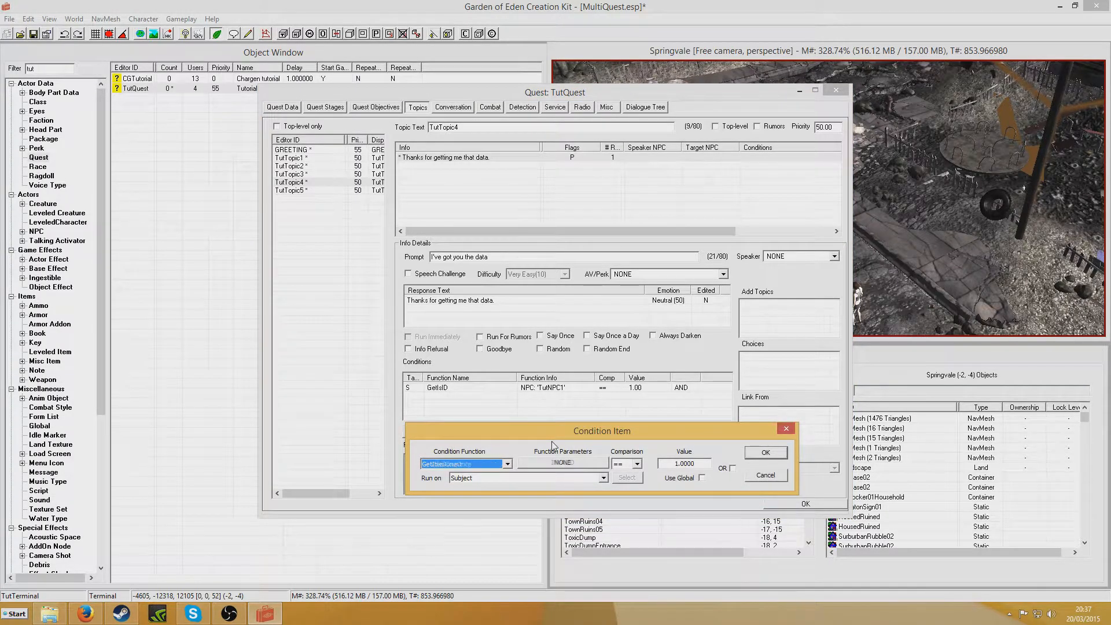
left_click(556, 478)
left_click(544, 496)
left_click(549, 475)
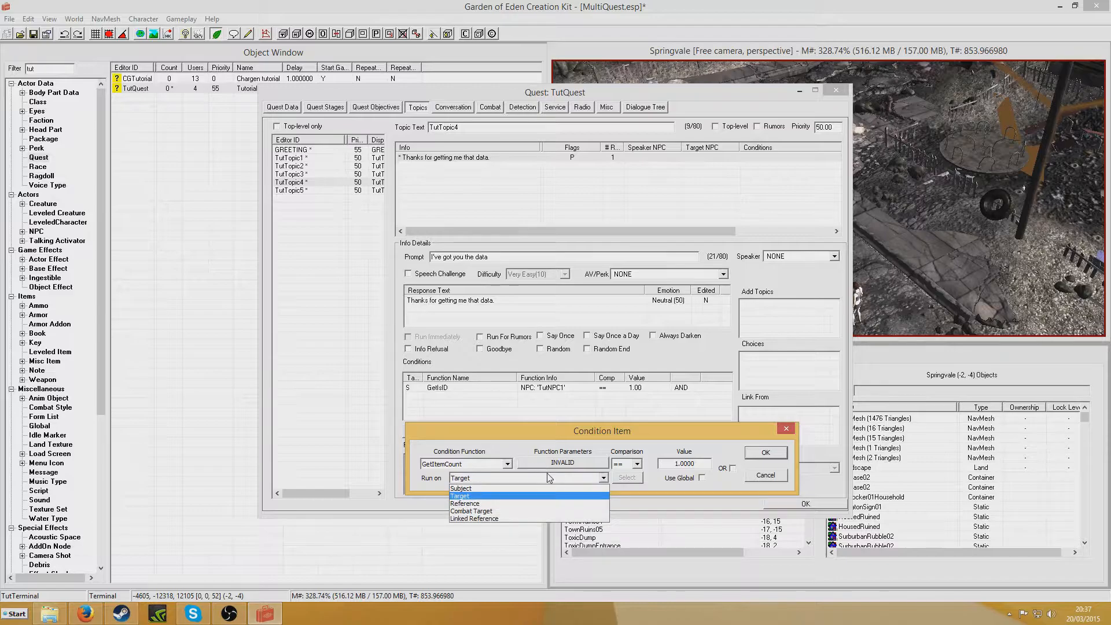
left_click(547, 476)
left_click(546, 464)
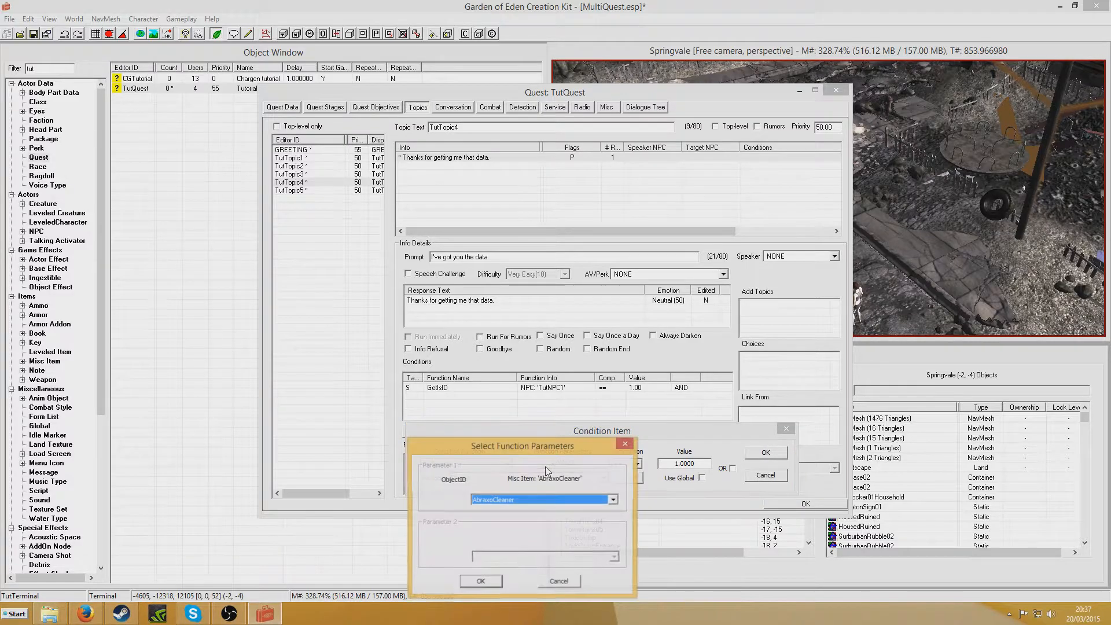
type("tut")
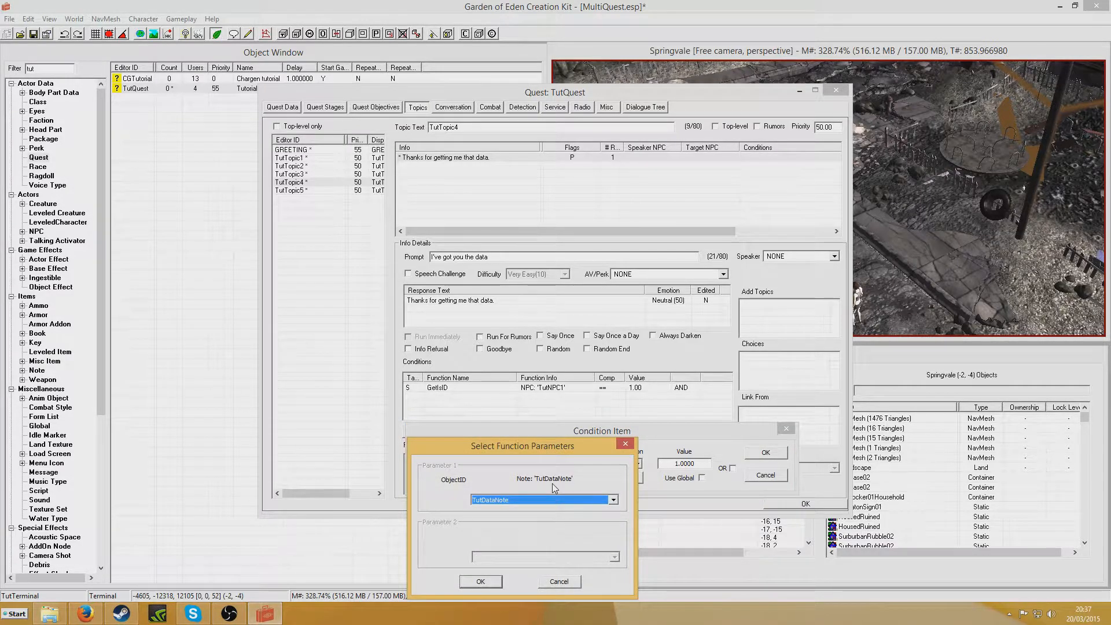
left_click(480, 581)
left_click(762, 455)
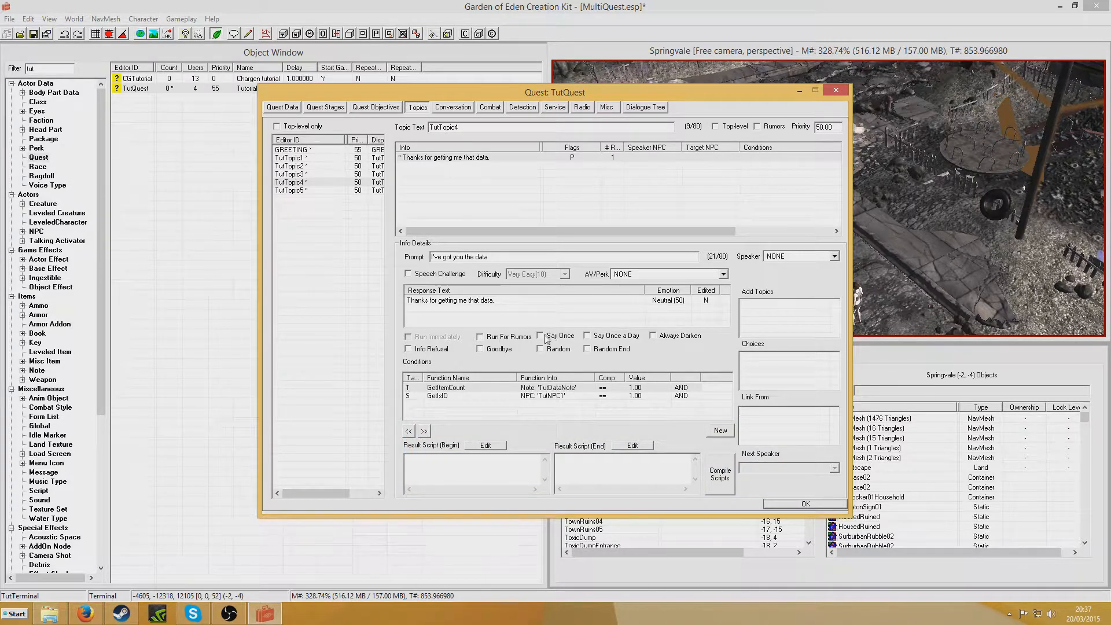
Step: Make TutTopic4's response Say Once, with the end result script "Set TutQuest.Objsdone to TutQuest.Objsdone +1"
type("Set TutQuest.Objsdone to TutQuest.Objsdone +1")
left_click_drag(596, 487, 595, 491)
Step: Create a new topic with the ID TutTopic6 and add it to TutQuest's topics
right_click(310, 205)
left_click(329, 211)
right_click(505, 277)
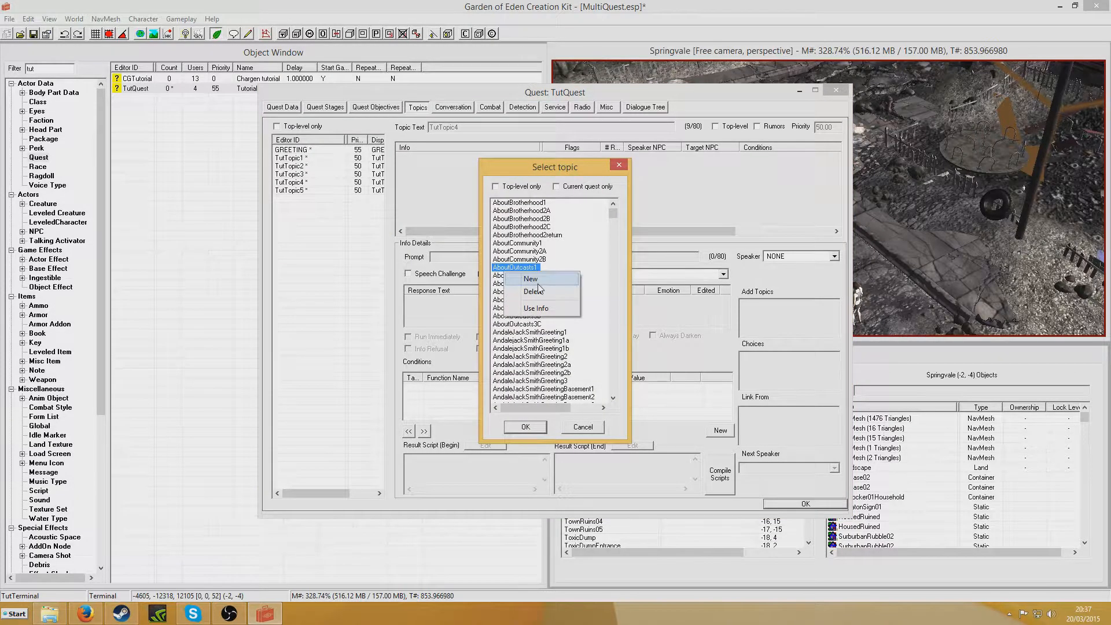
left_click(539, 287)
type("TutTopic6")
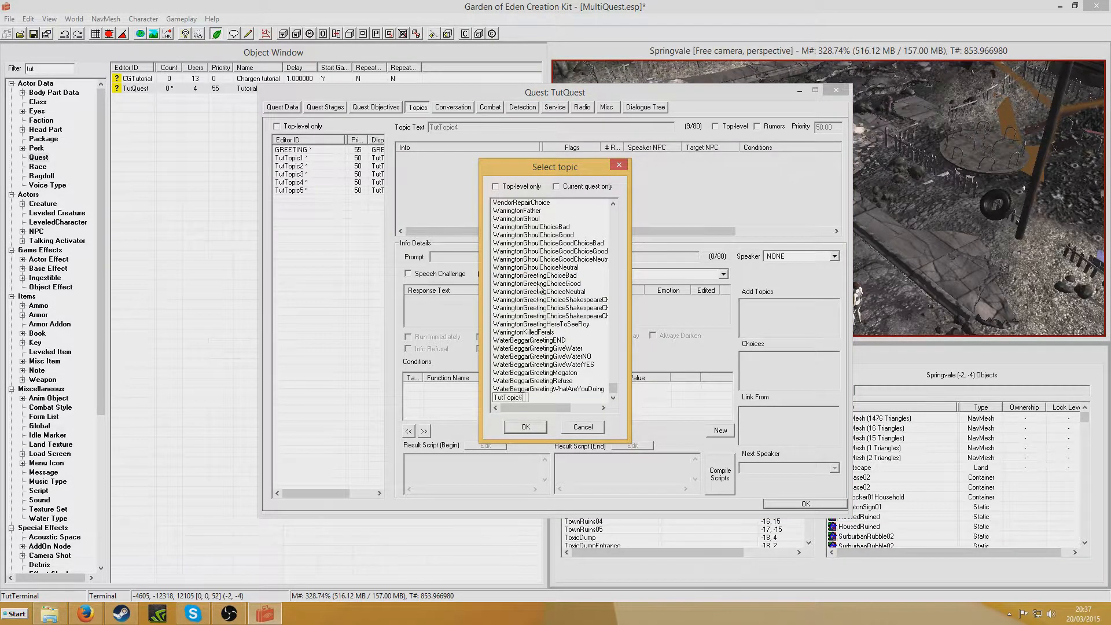
key("Return")
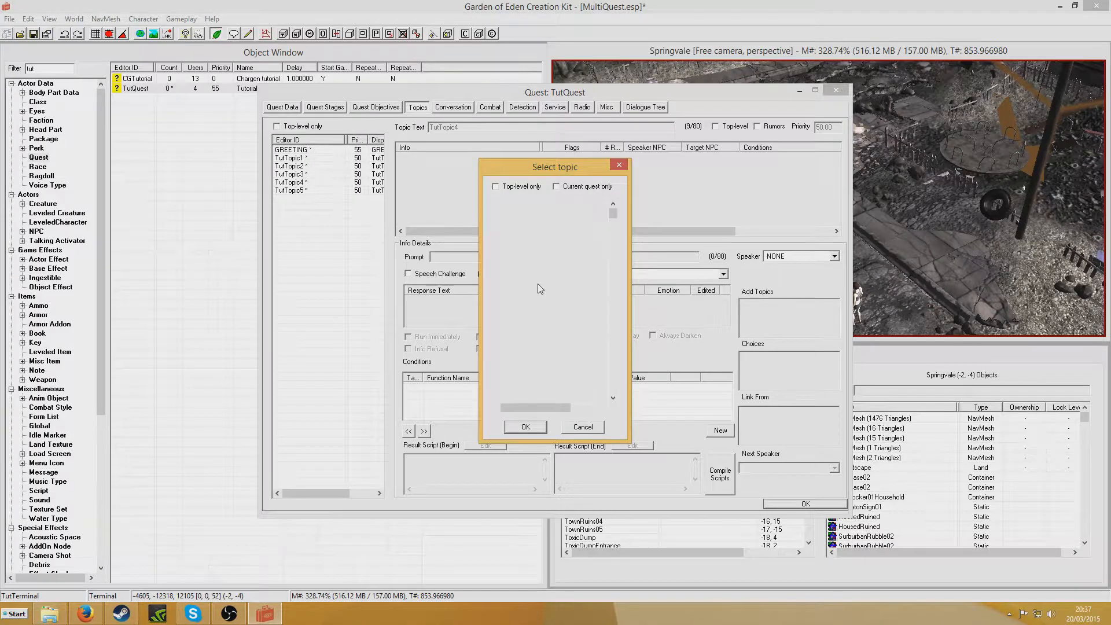
key("Return")
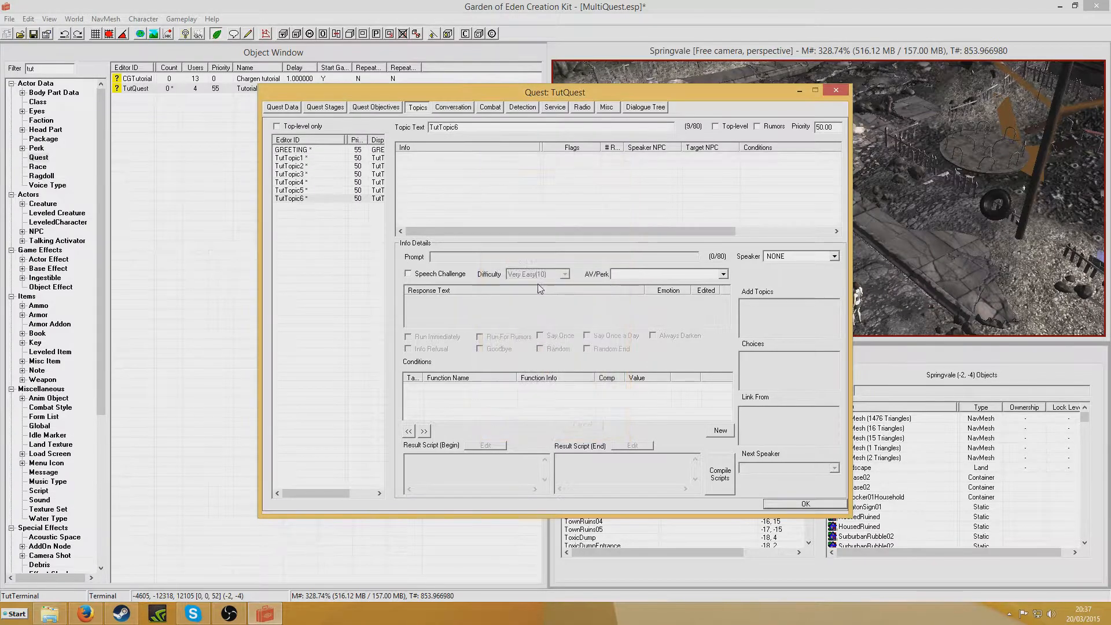
Step: Add the response "You're right, that's all the stuff. Nice job, have some money" to TutTopic5
left_click(323, 191)
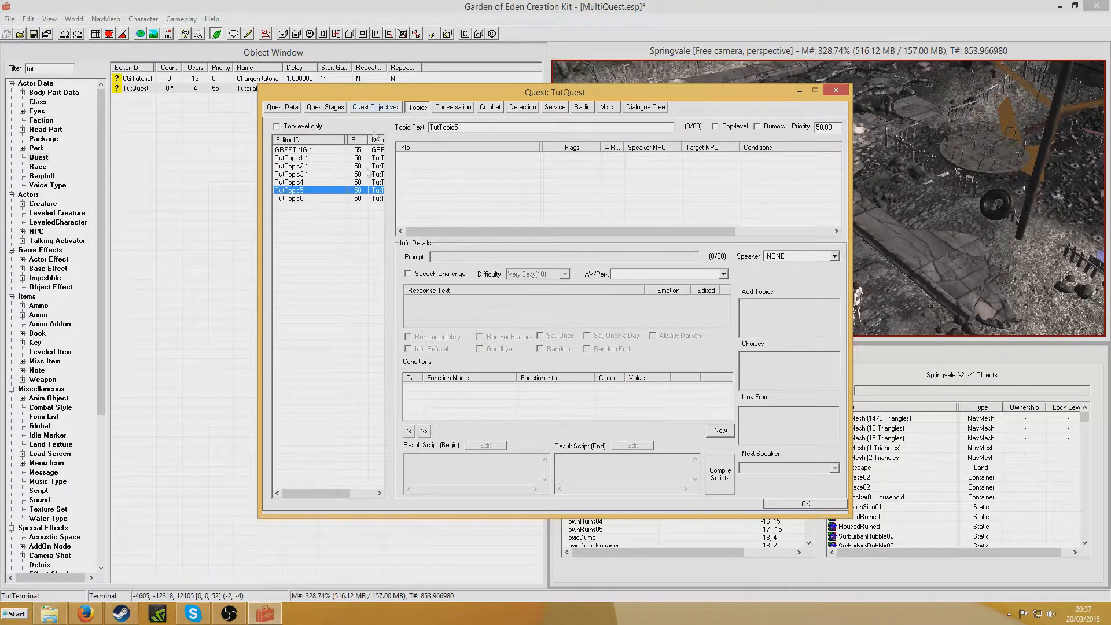
right_click(445, 173)
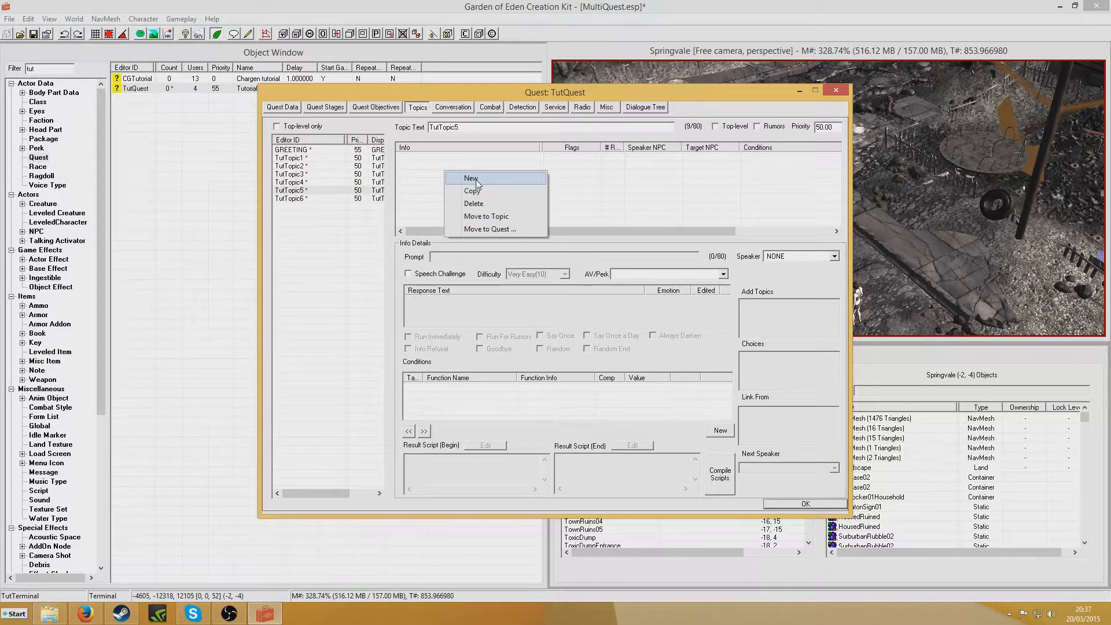
left_click(472, 179)
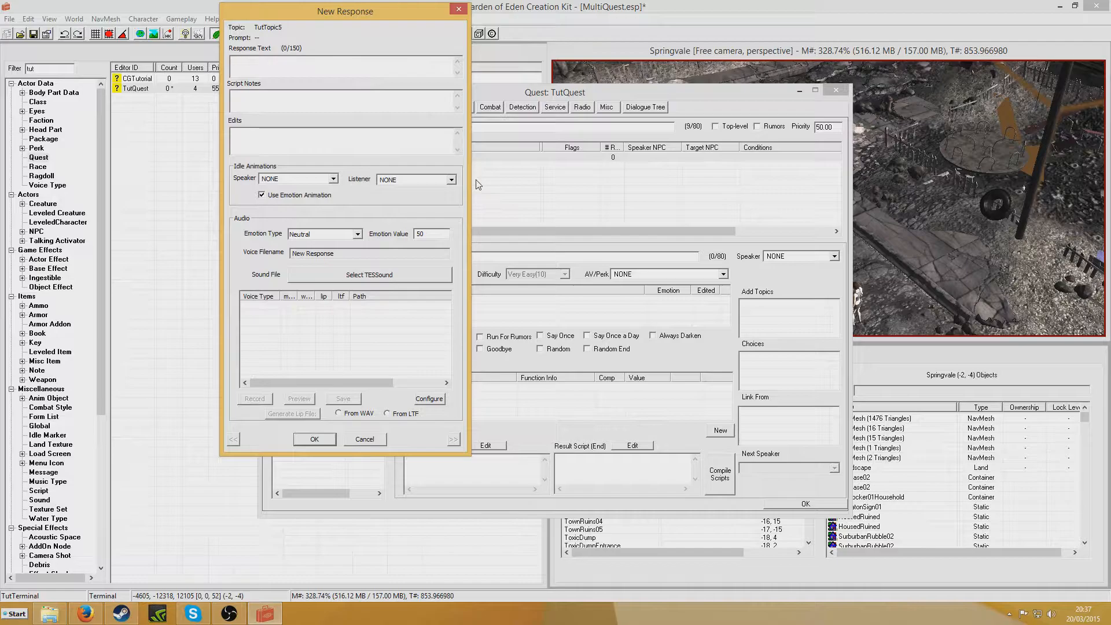
type("You're right, that's")
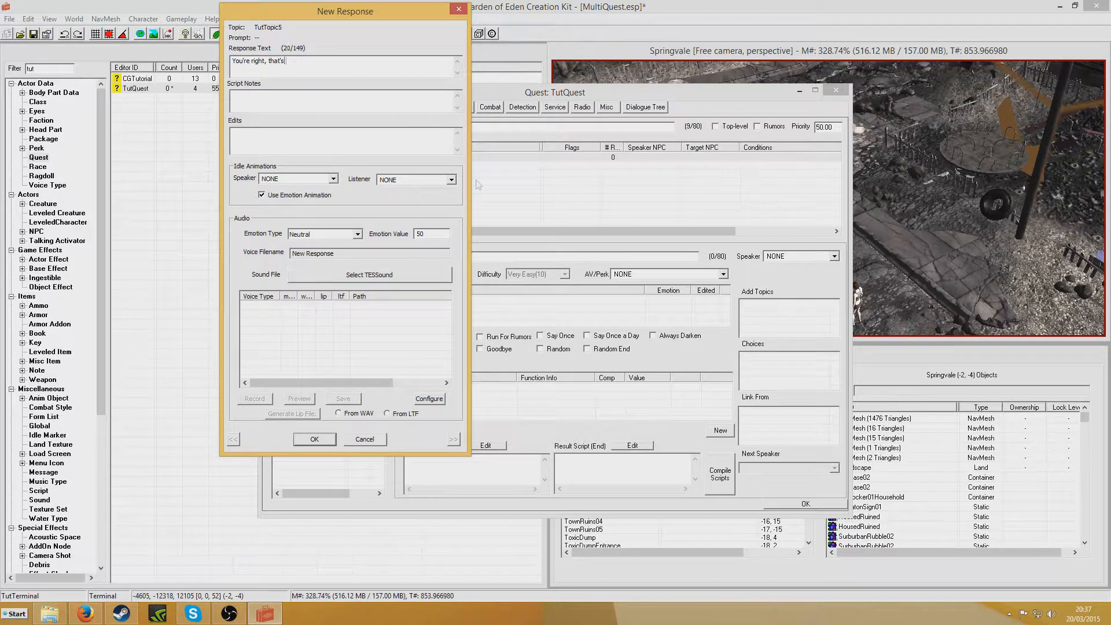
type(" all the stuff. No")
type("ce job, have some money")
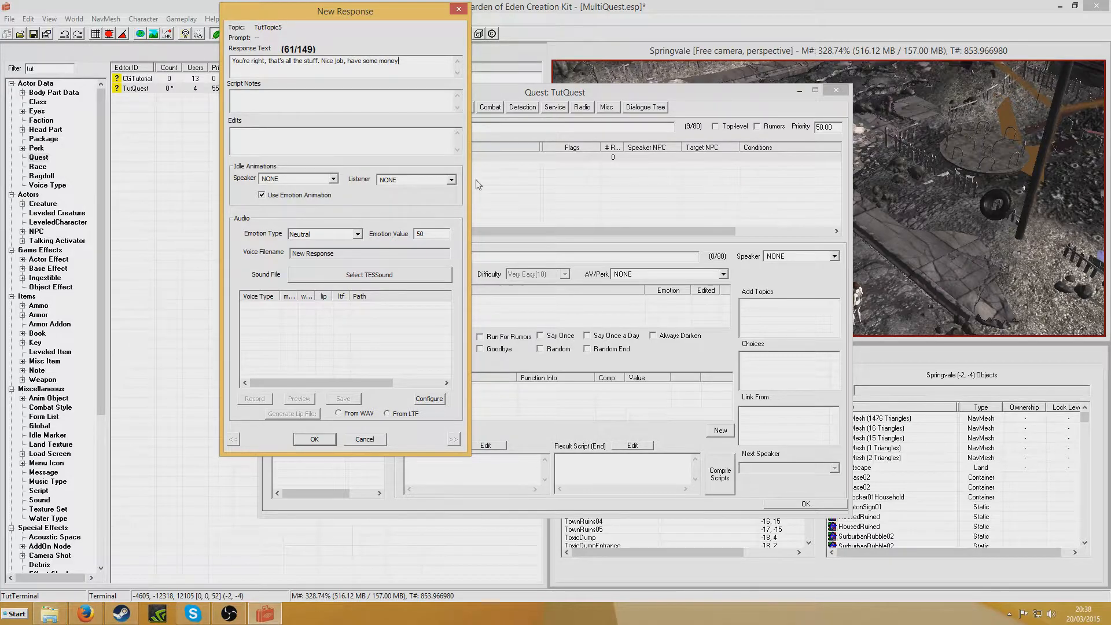
key("Return")
Step: Set the prompt of TutTopic5's response to "That's all the stuff, isnt' it?" and confirm the quest
left_click(468, 258)
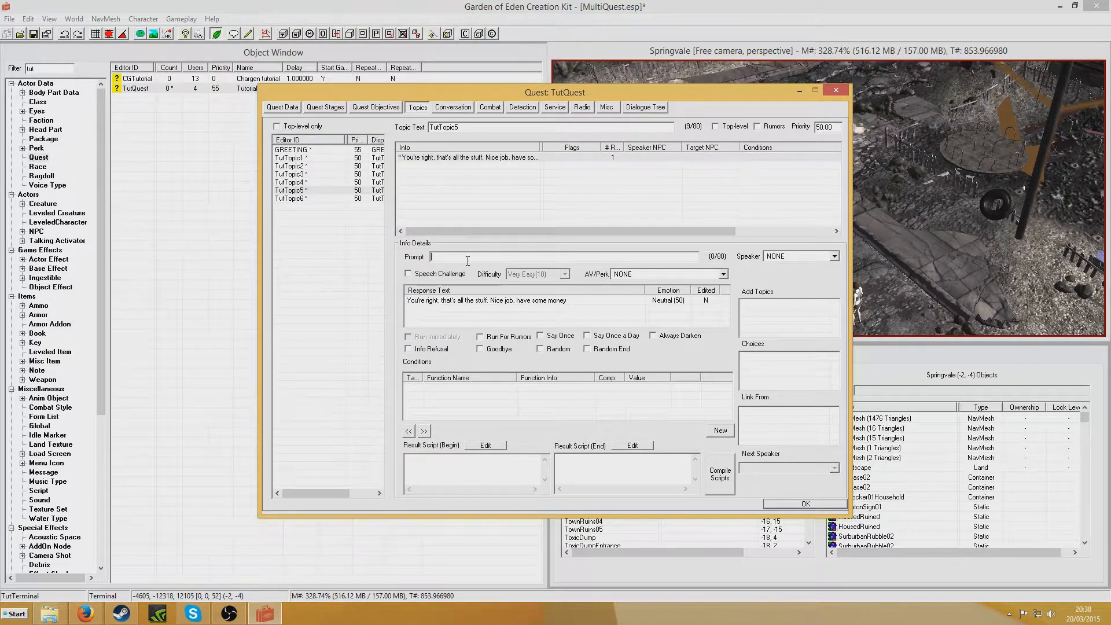
type("That's all the")
type(" stuff, is")
type("nt' it?")
key("Return")
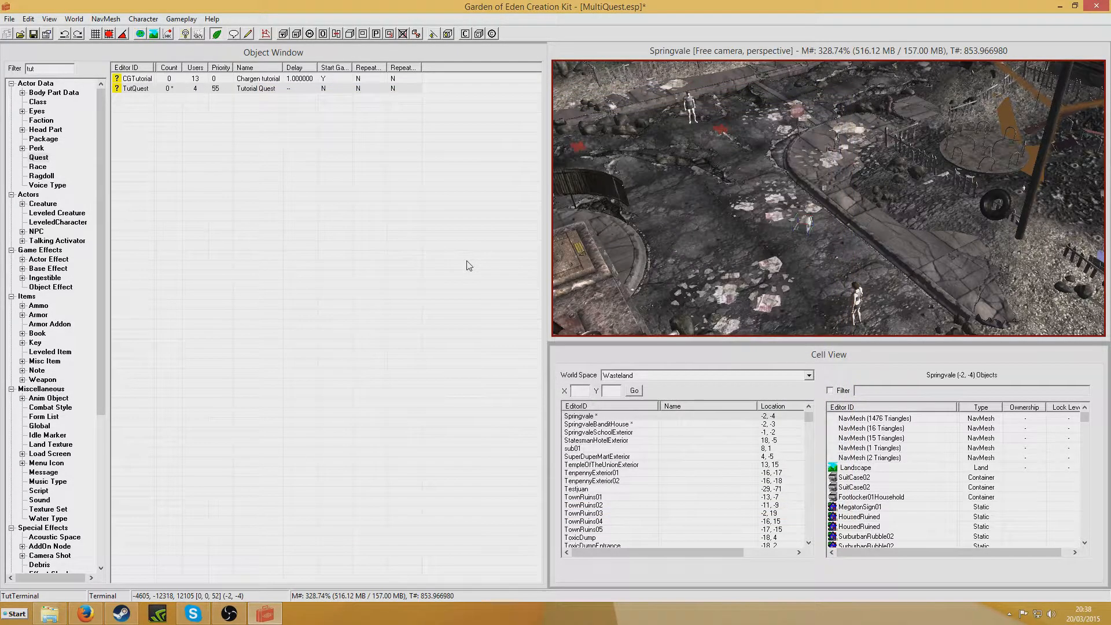
Step: Reopen TutQuest at TutTopic5 and give its response the GetIsID condition for TutNPC1 equal to 1
double_click(137, 92)
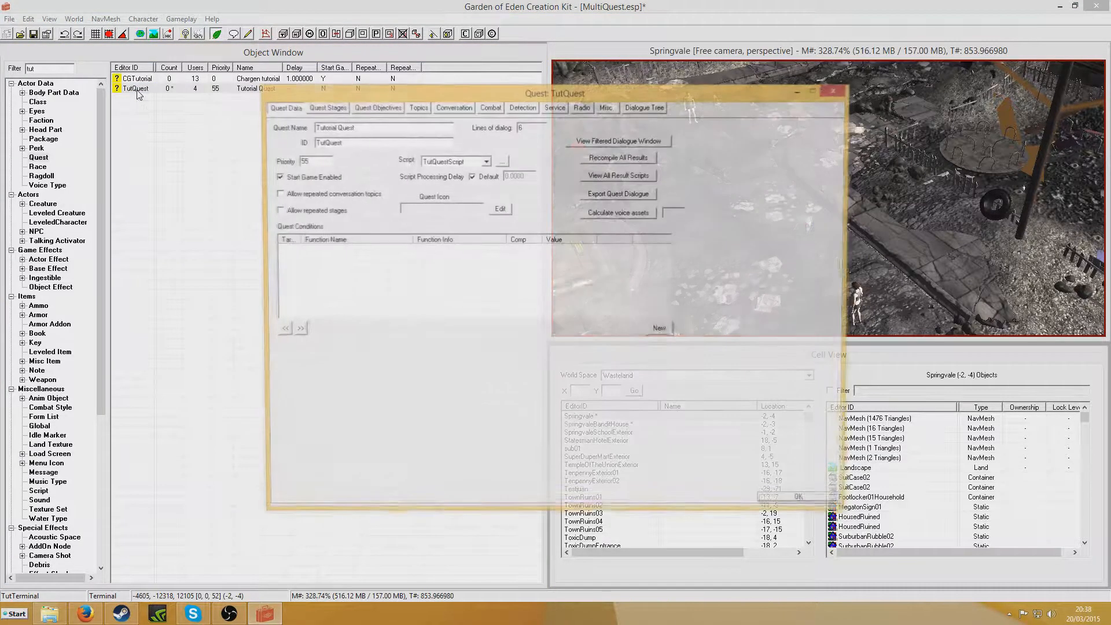
left_click(416, 109)
left_click(307, 190)
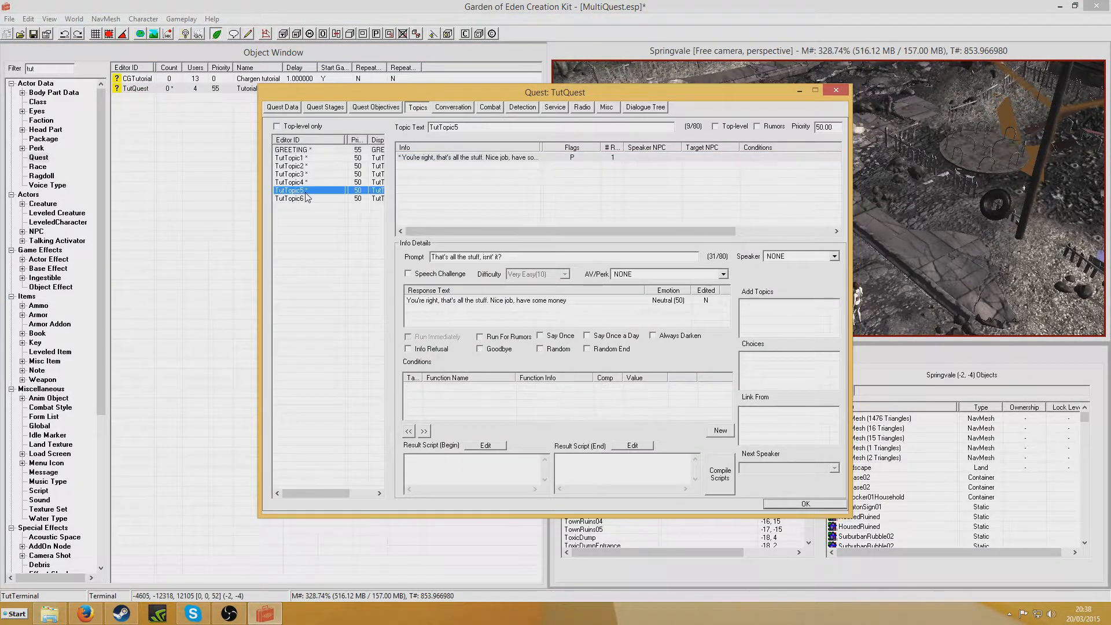
right_click(523, 400)
left_click(568, 475)
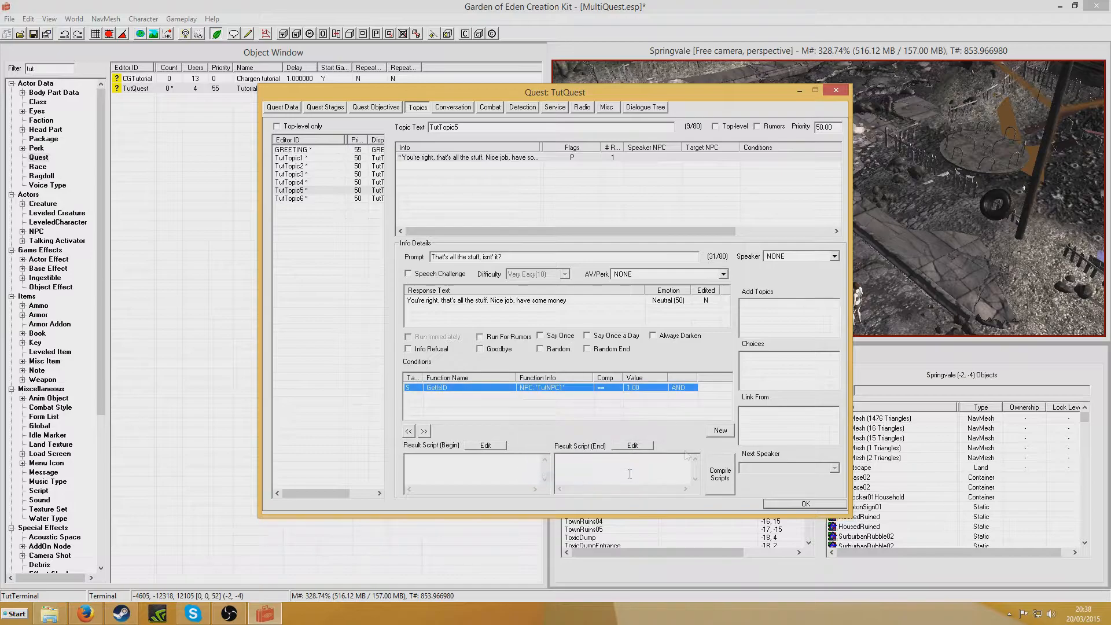
Step: Flag TutTopic5's response as Say Once and Goodbye, with the end result script "SetStage tutQuest 20"
left_click(541, 337)
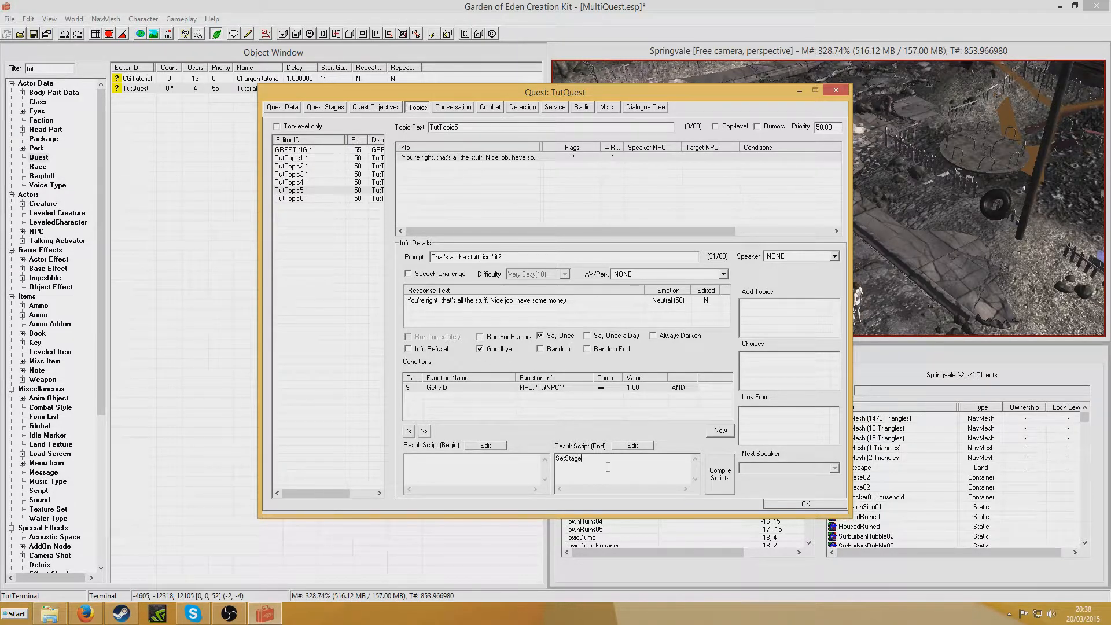
type("uest 20")
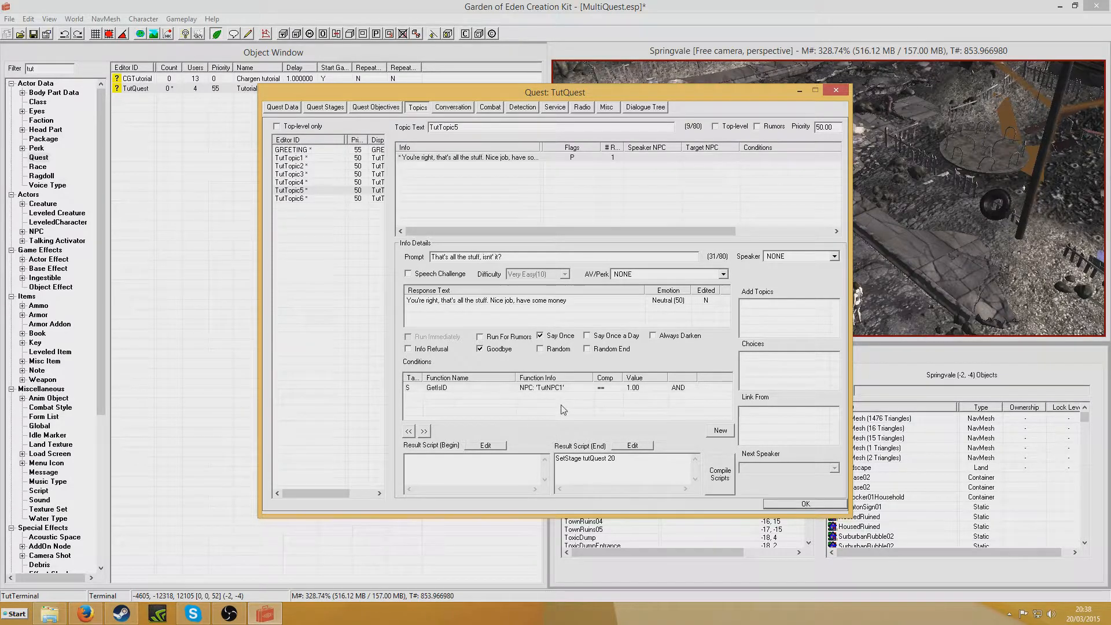
Step: Add a GetQuestVariable condition to TutTopic5's response, requiring TutQuest's ObjsDone variable to equal 3
right_click(537, 417)
left_click(577, 411)
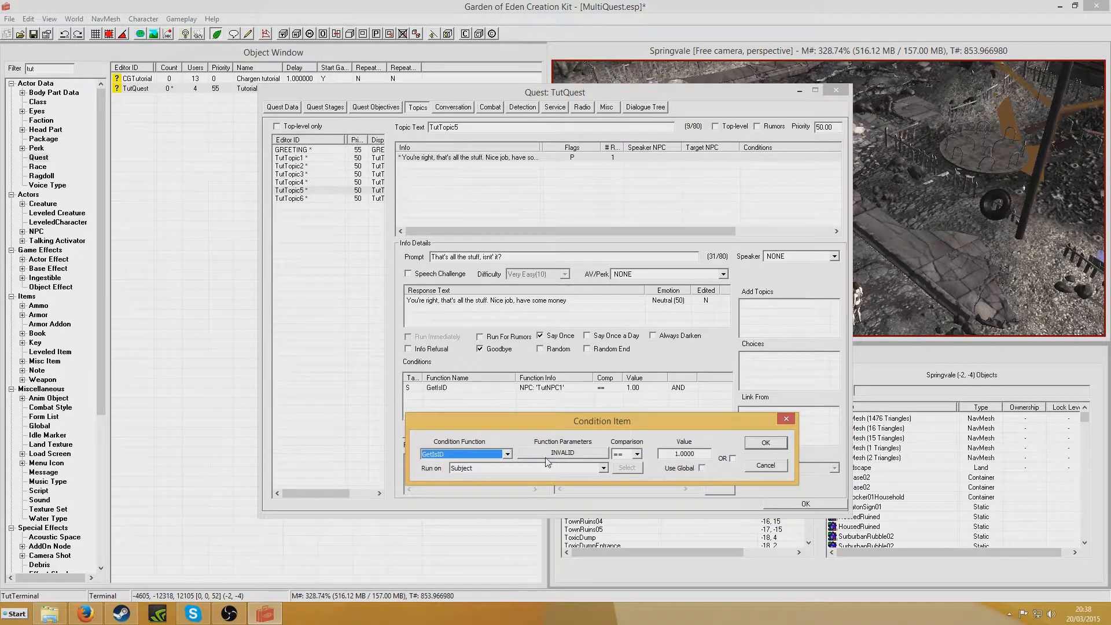
type("getq")
left_click(545, 454)
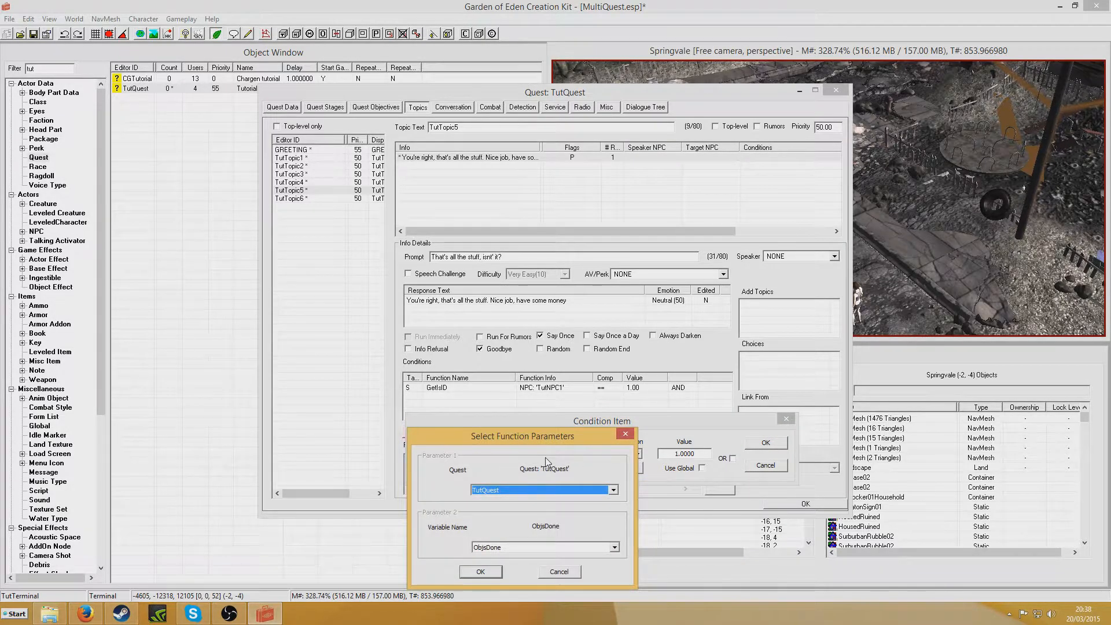
left_click(533, 549)
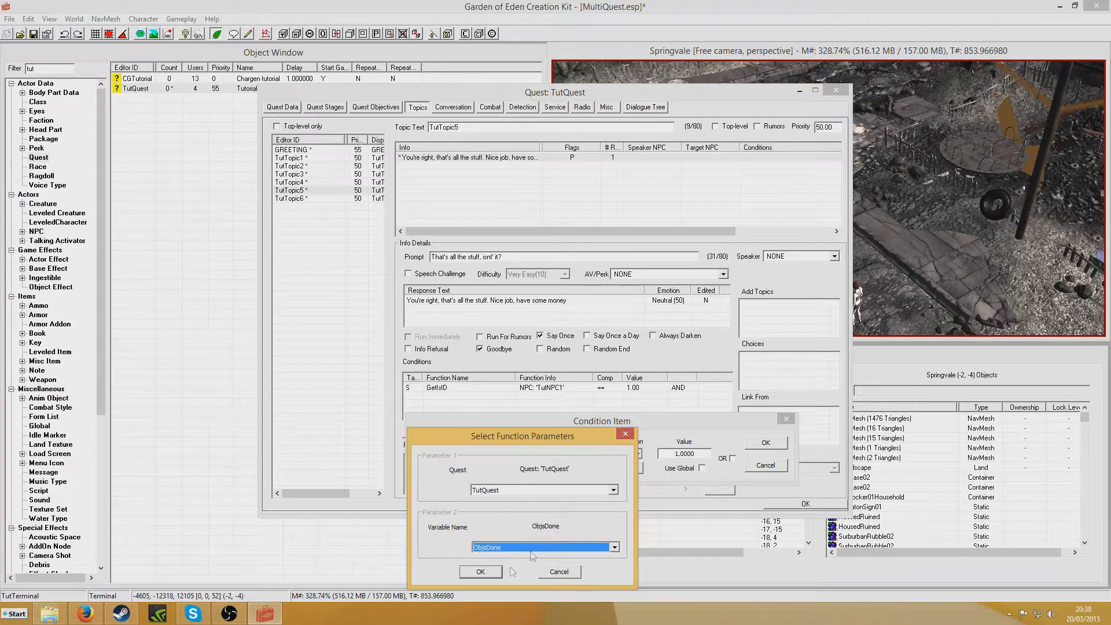
left_click(480, 572)
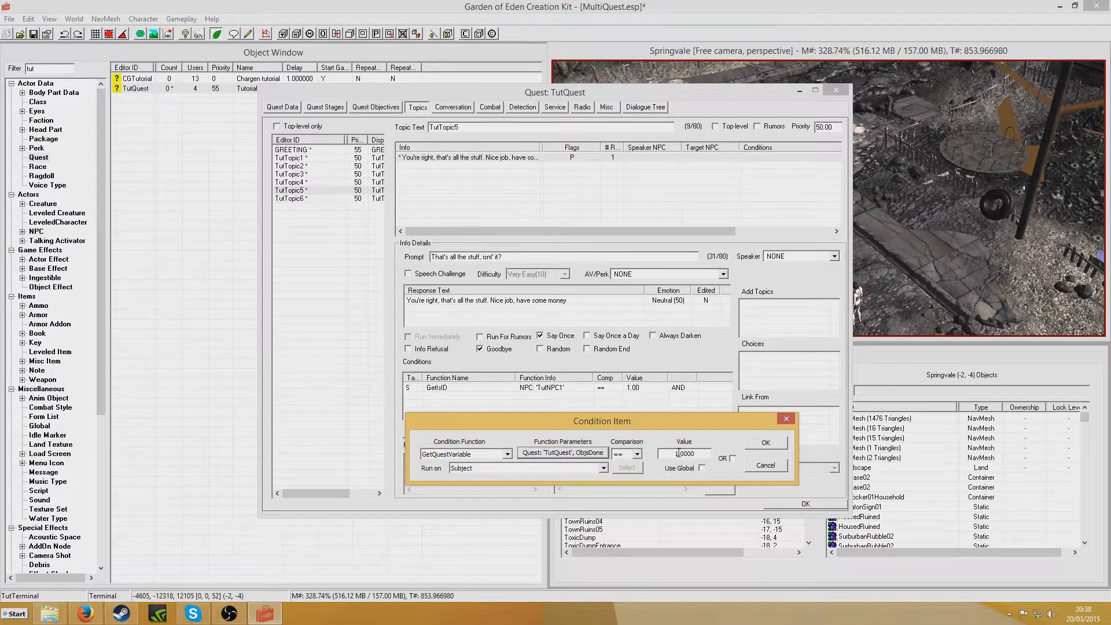
type("3")
left_click(766, 442)
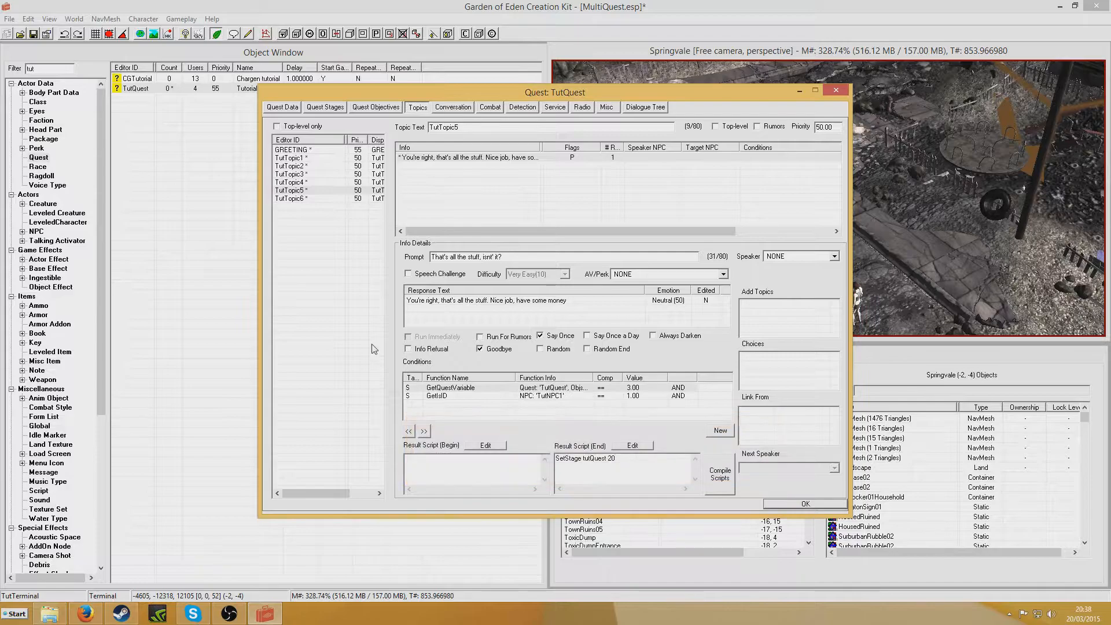
Step: Review the Objsdone result scripts of TutTopic4 and TutTopic2 against TutTopic5's quest variable condition
left_click(330, 183)
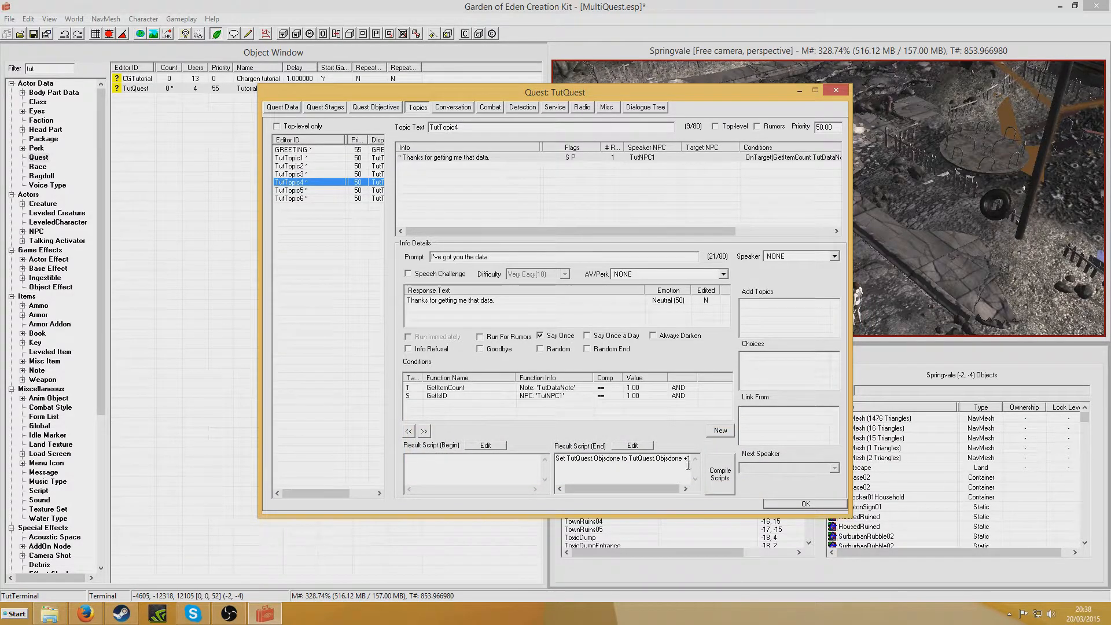
left_click_drag(656, 458, 675, 462)
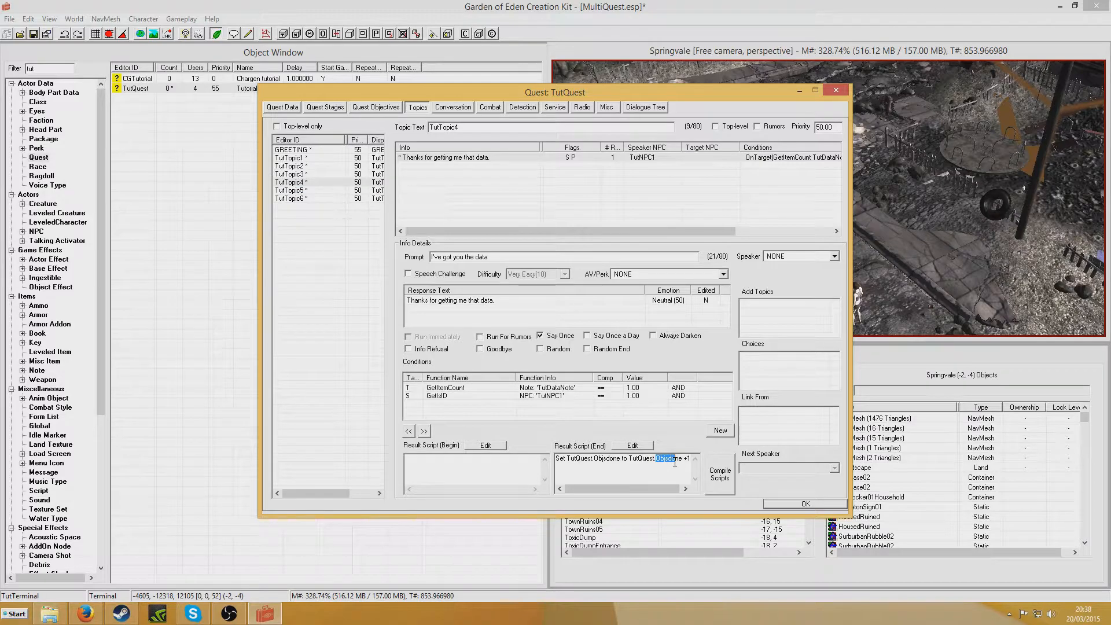
left_click(304, 166)
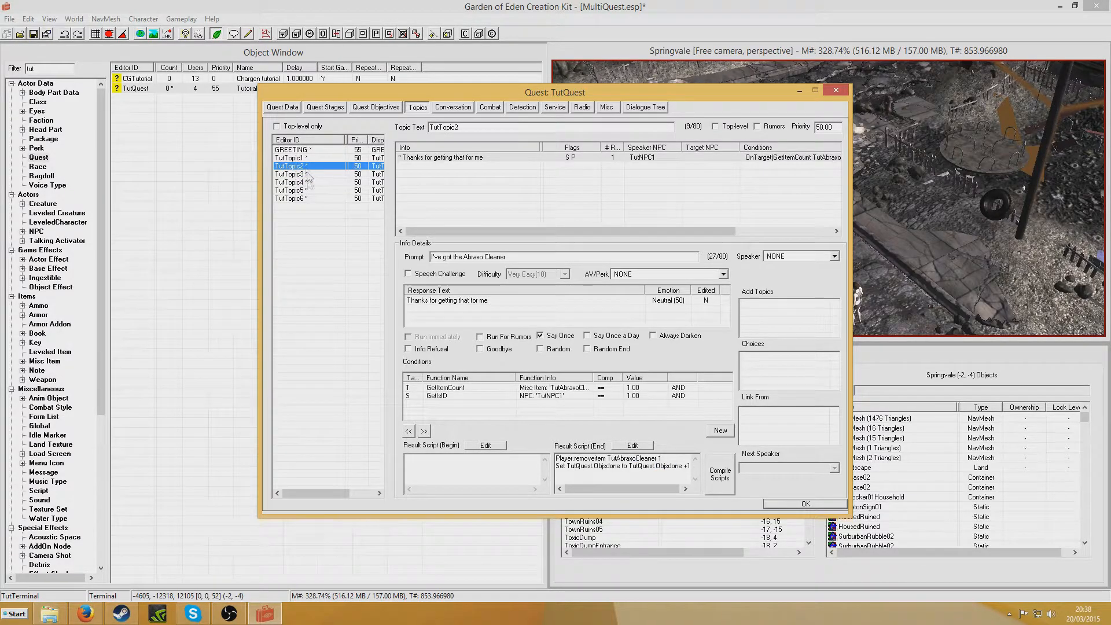
left_click(306, 193)
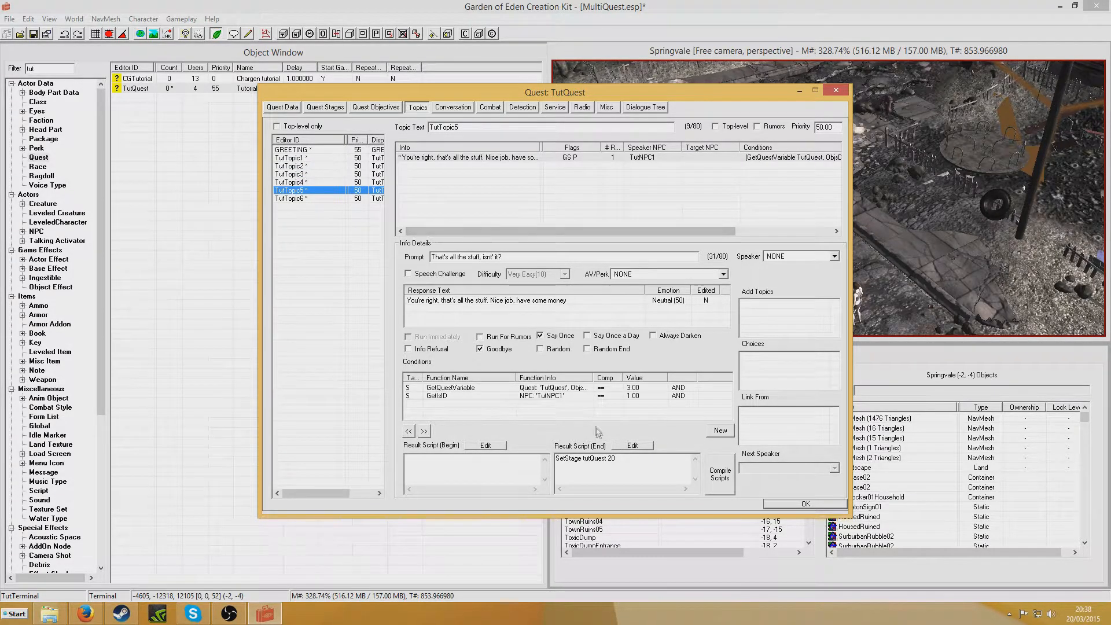
Step: Add TutTopic1, TutTopic2 and TutTopic3 to the GREETING response's added topics, listing only the current quest's topics
left_click(297, 150)
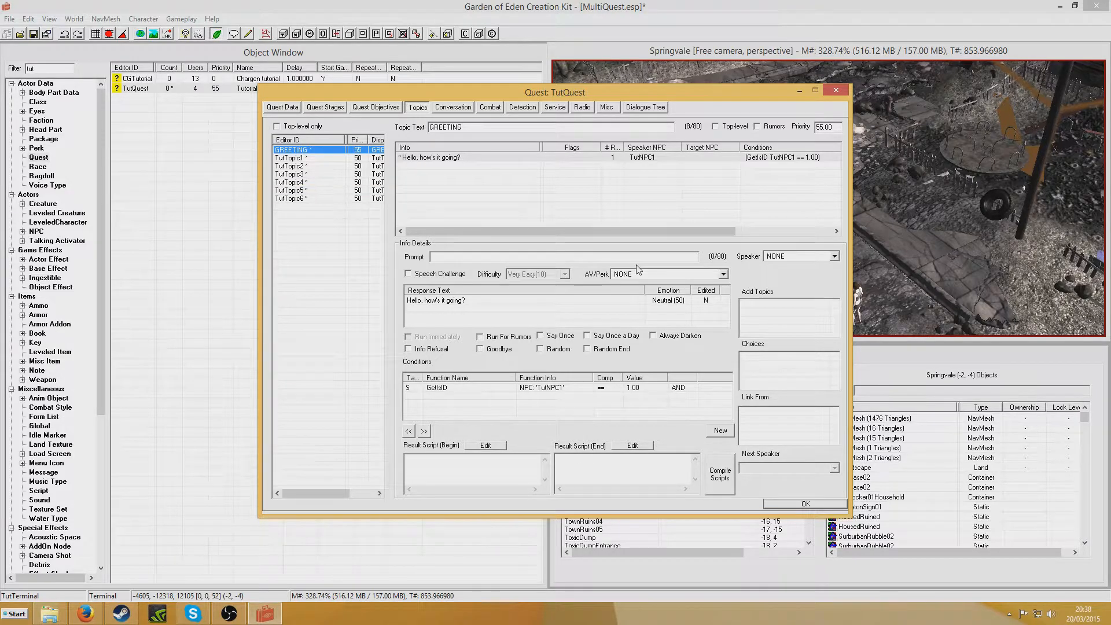
right_click(768, 314)
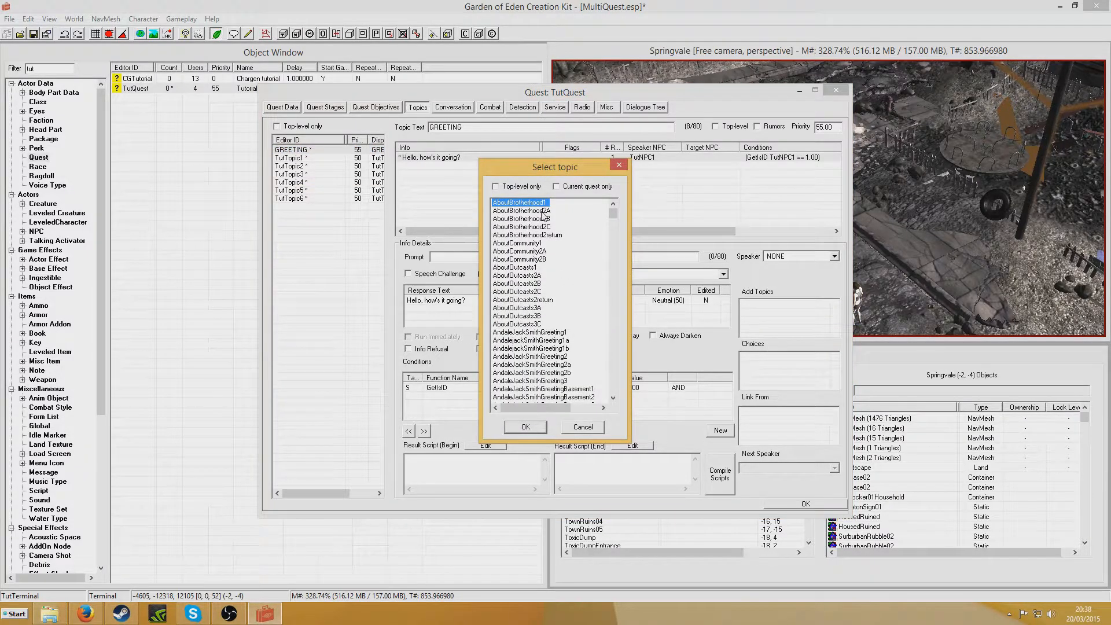
left_click(556, 187)
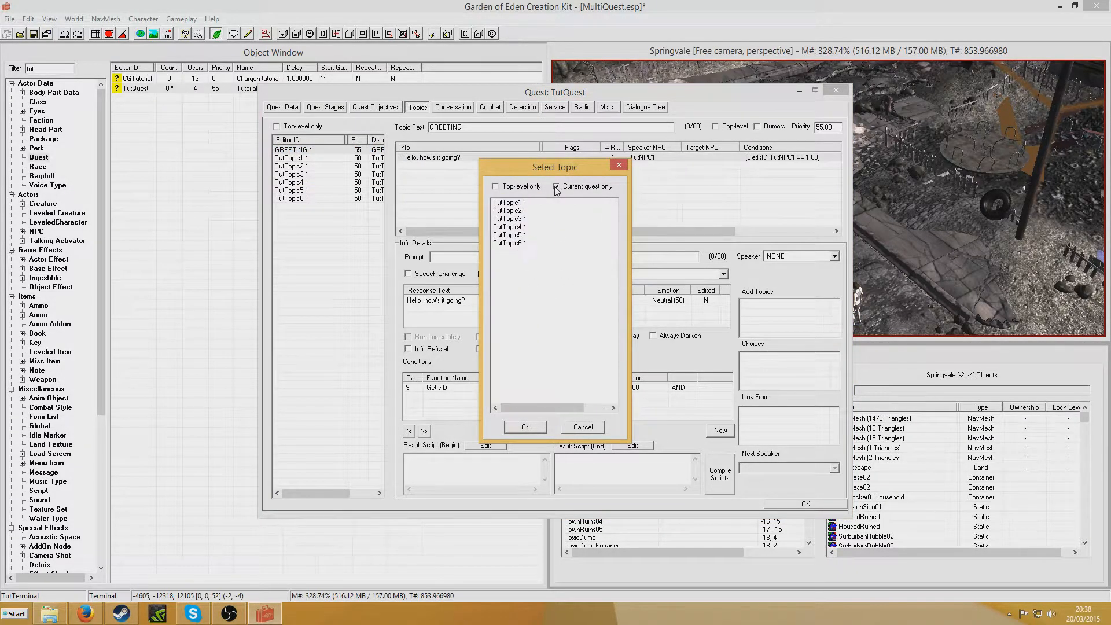
double_click(511, 204)
right_click(771, 327)
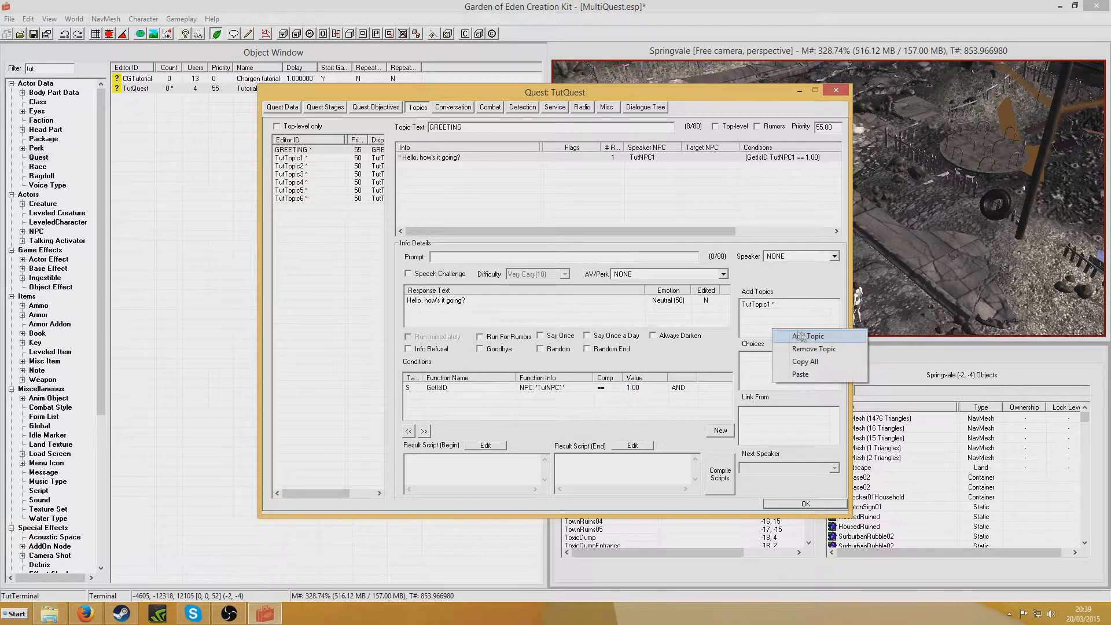
left_click(792, 334)
double_click(511, 204)
right_click(770, 328)
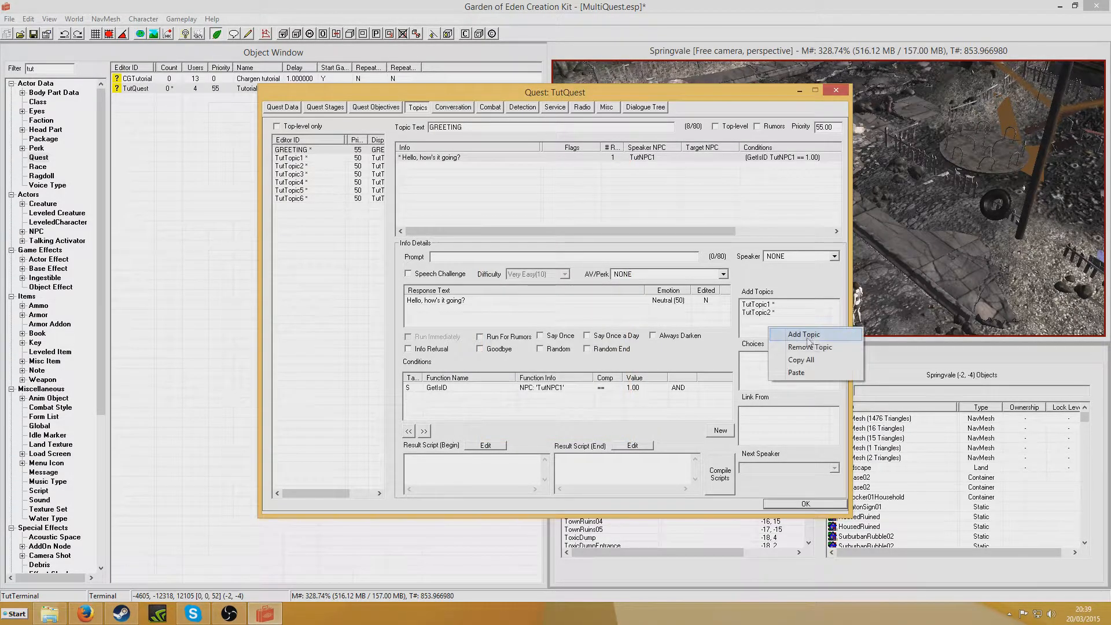
left_click(790, 334)
double_click(511, 203)
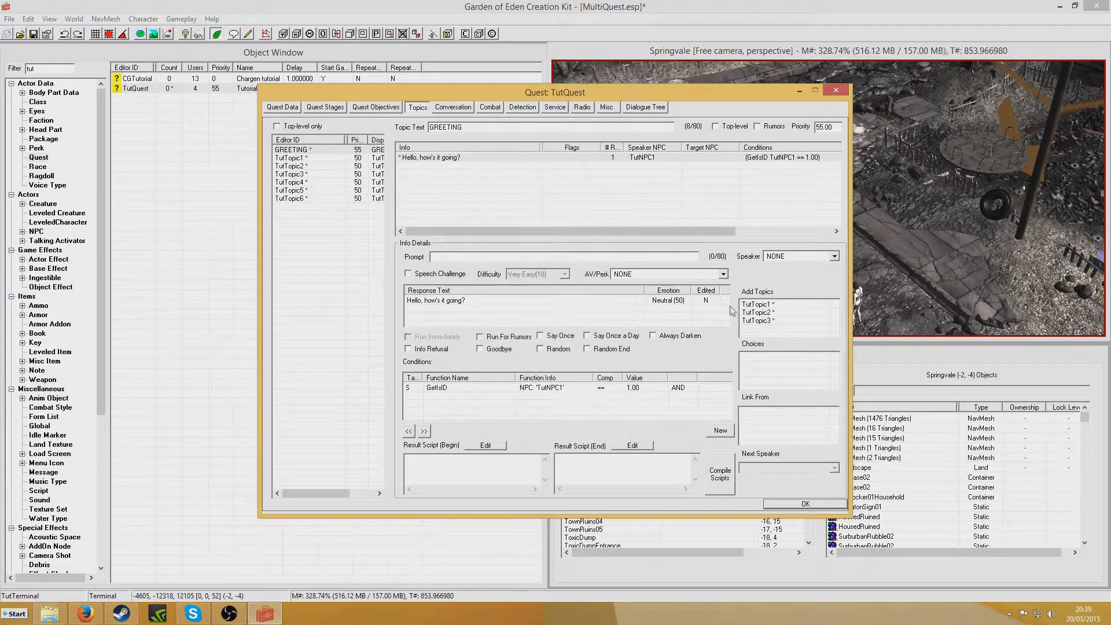
Step: Add TutTopic4, TutTopic5 and TutTopic6 to the GREETING response's added topics
right_click(750, 334)
left_click(782, 342)
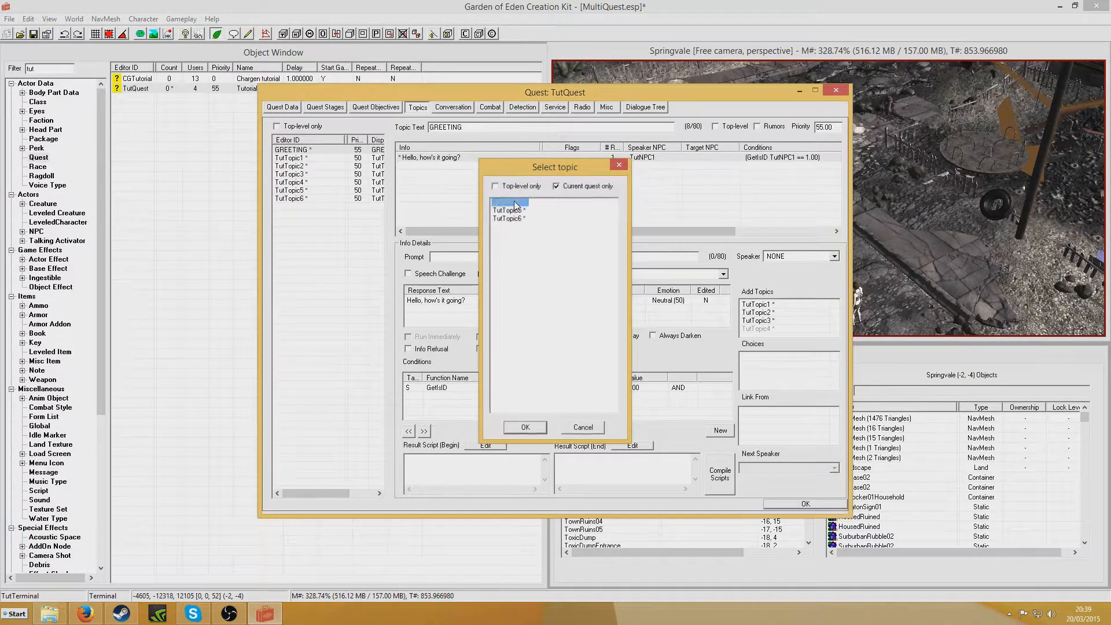
double_click(511, 204)
right_click(766, 345)
left_click(783, 344)
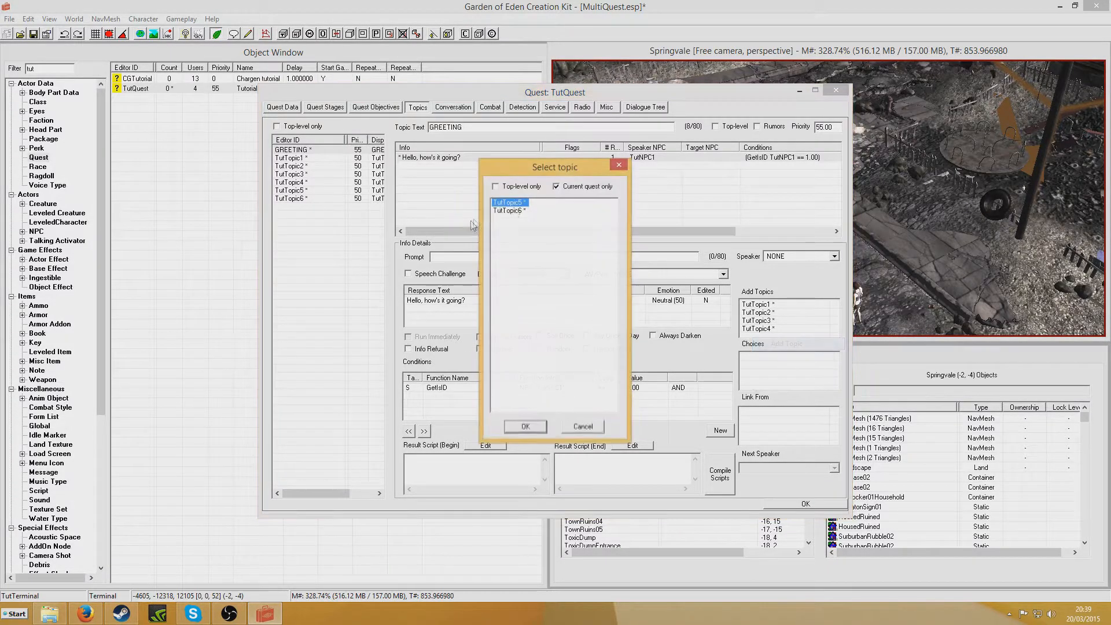
double_click(518, 205)
left_click(834, 332)
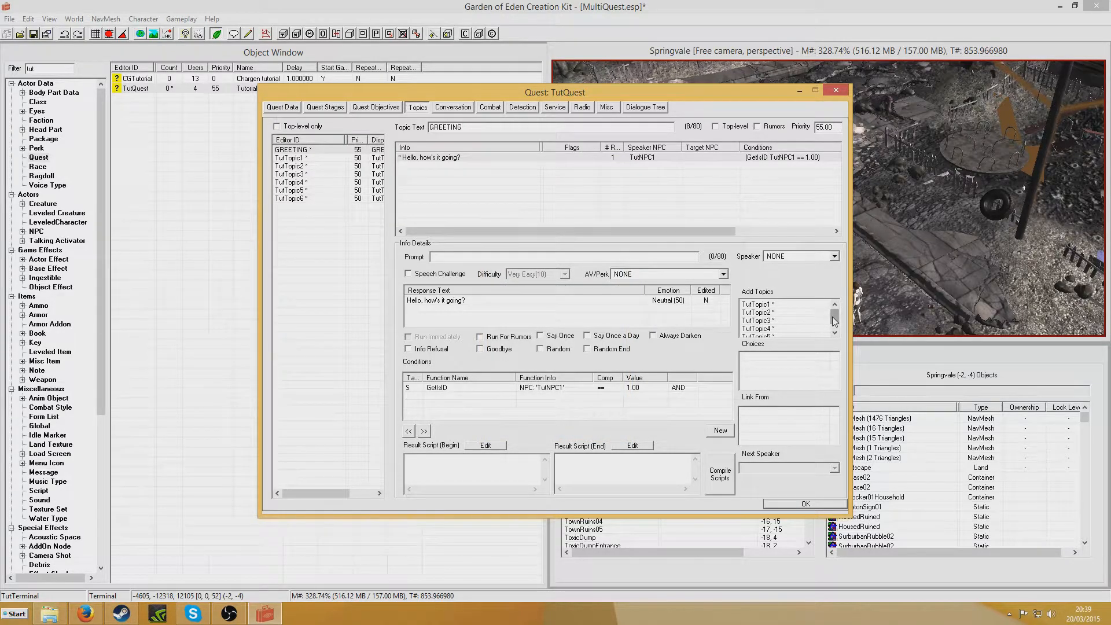
right_click(763, 337)
left_click(787, 341)
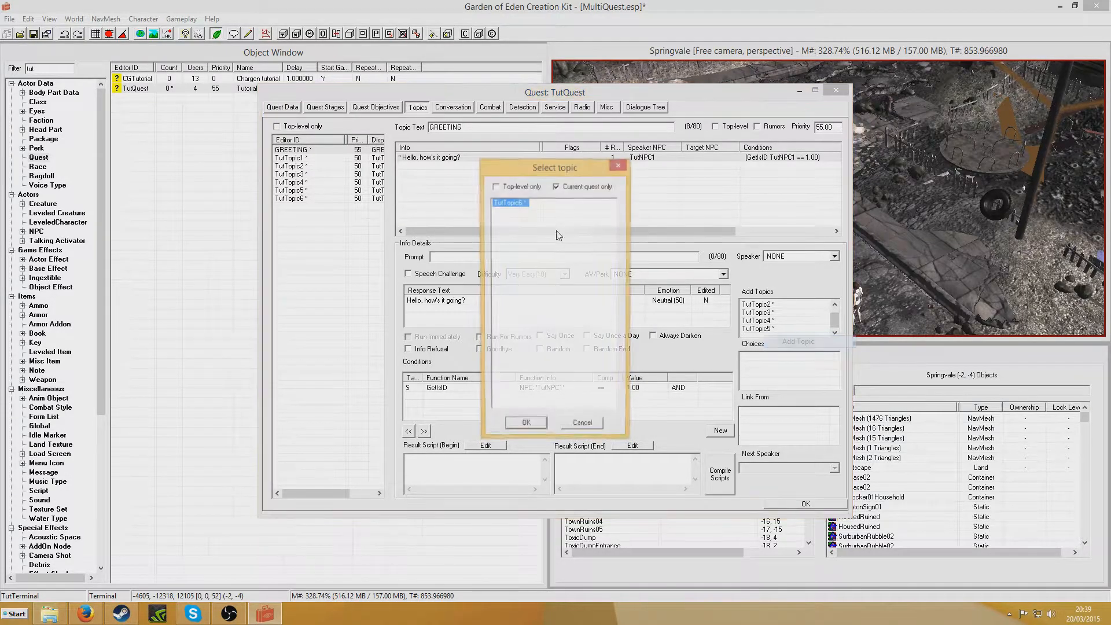
double_click(510, 205)
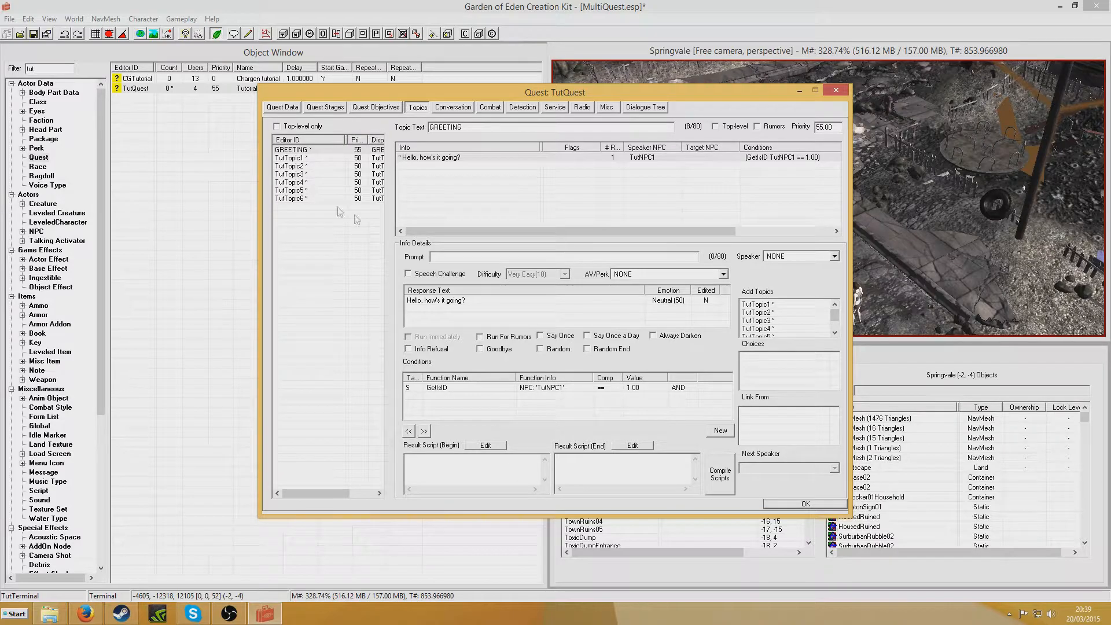
Step: Create a "Goodbye" response for TutTopic6 and set its prompt to "Goodbye"
left_click(322, 199)
right_click(468, 178)
left_click(500, 179)
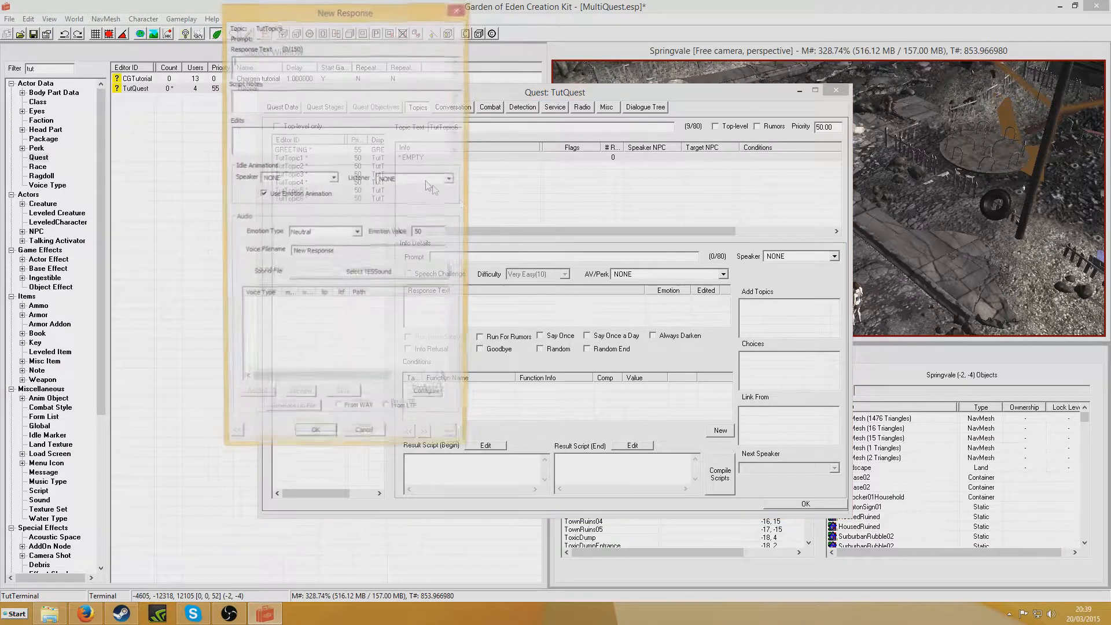
type("Goodbye")
key("Return")
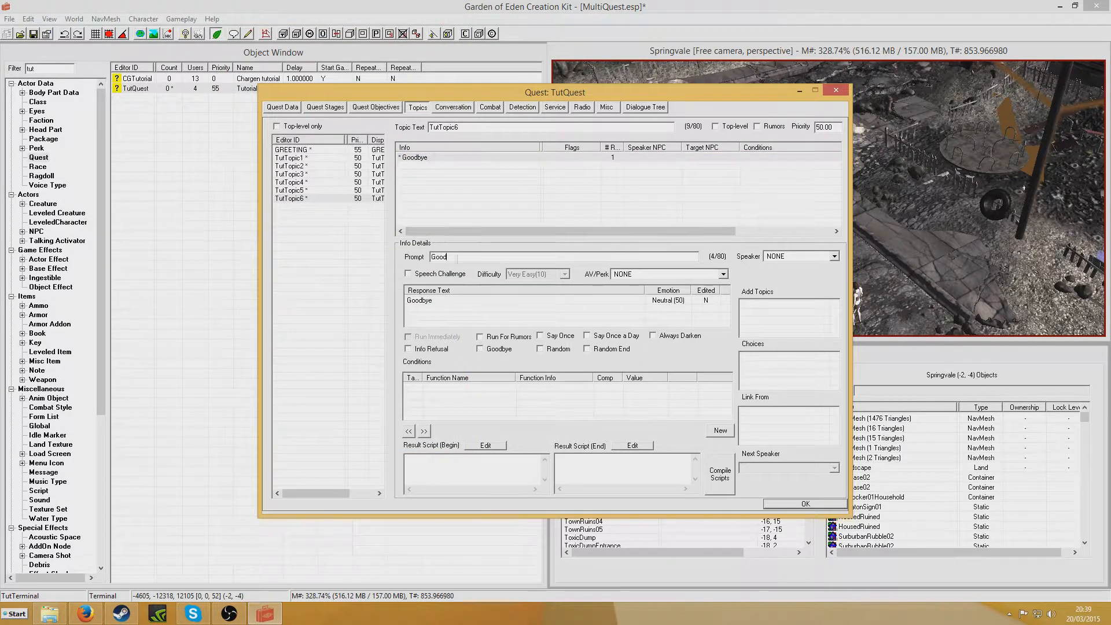
Step: Paste the GetIsID TutNPC1 condition onto TutTopic6's response, flag it as Goodbye and set the topic's priority to 49
right_click(502, 411)
left_click(539, 486)
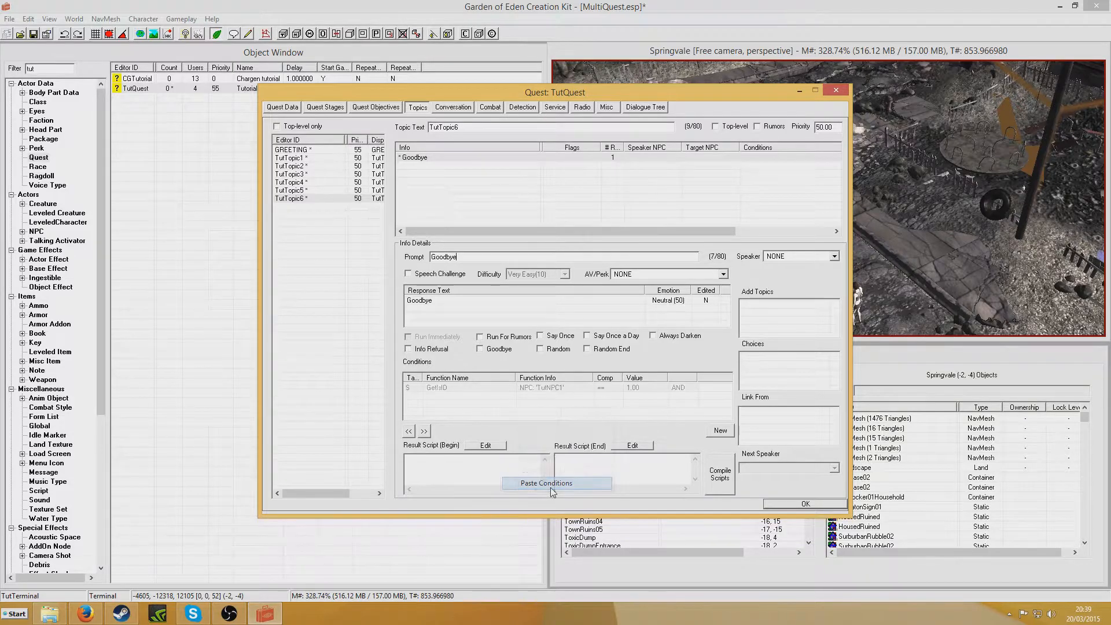
left_click(480, 350)
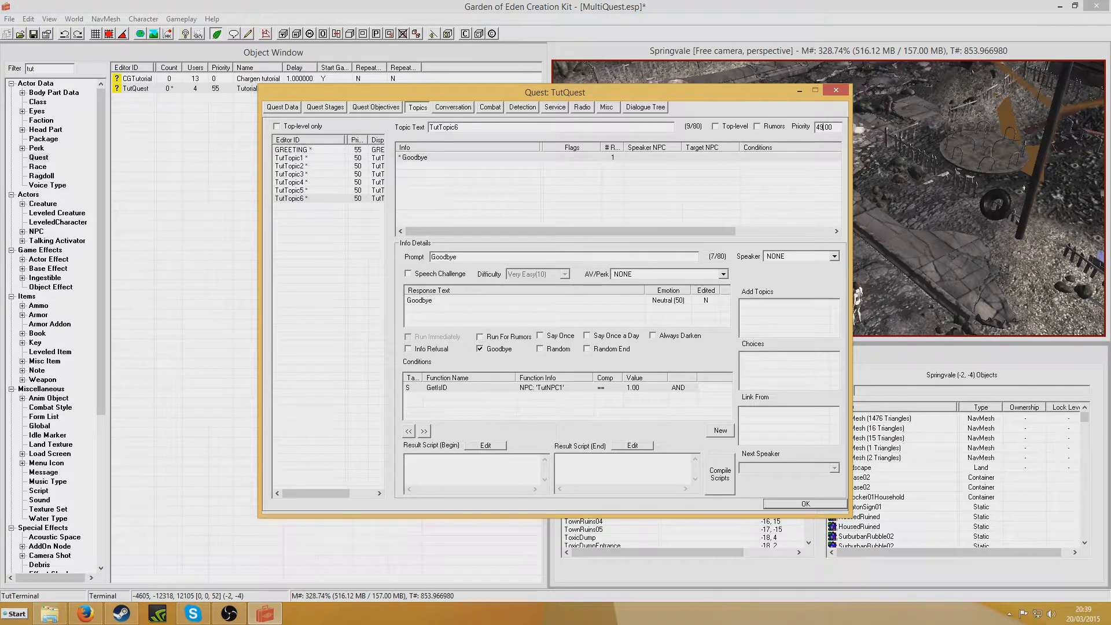
Step: Review the GREETING response, TutTopic1's end result script and the result script of quest stage 10
left_click(292, 150)
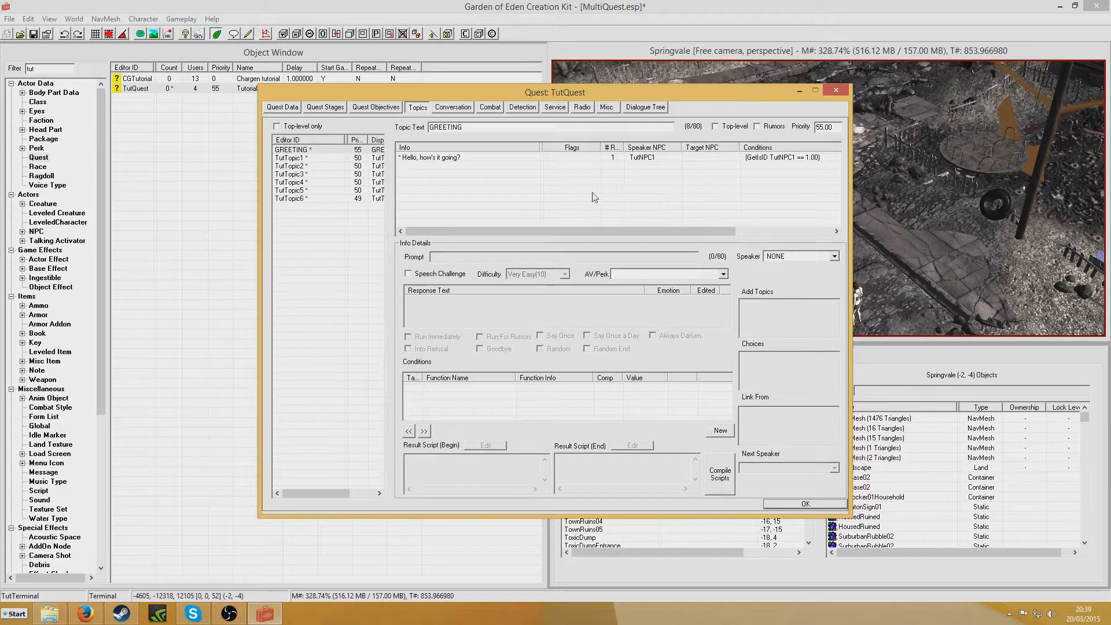
left_click(295, 151)
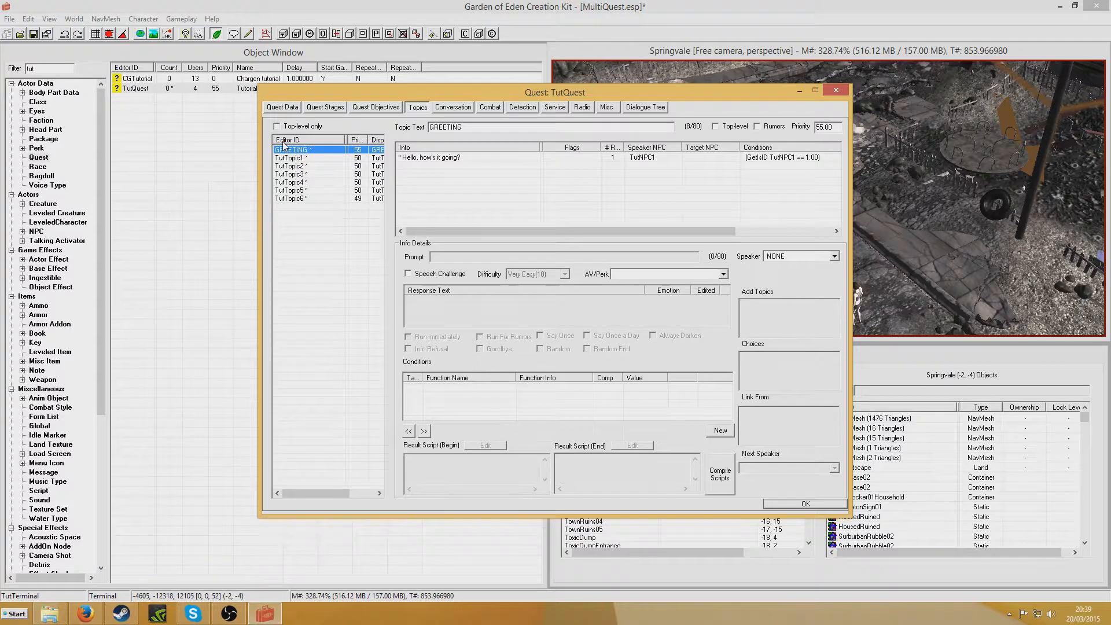
left_click(289, 158)
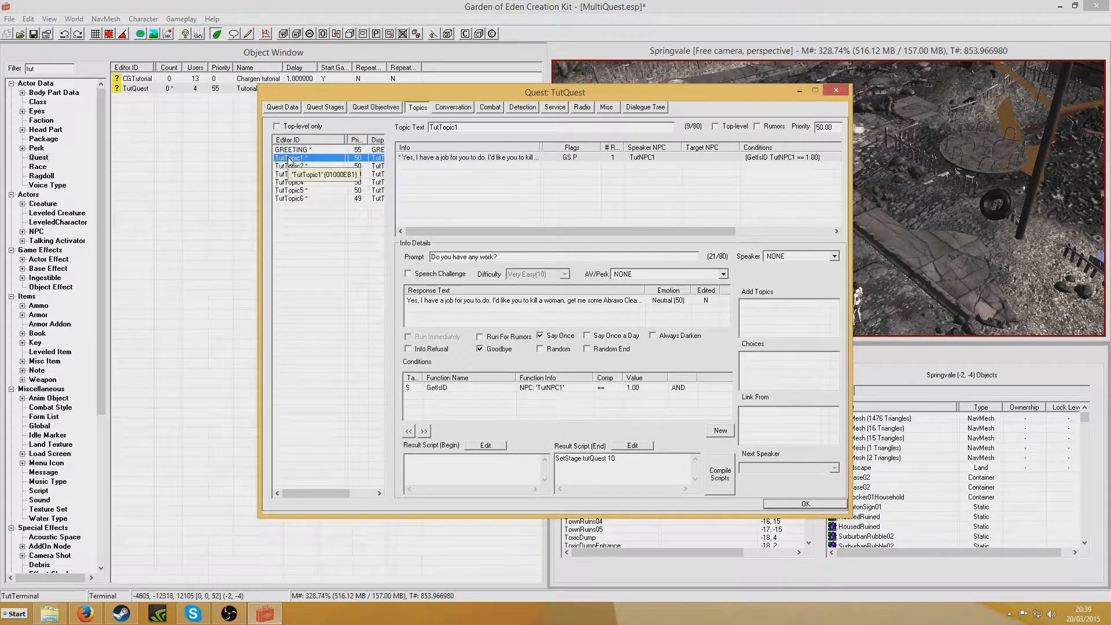
left_click(295, 151)
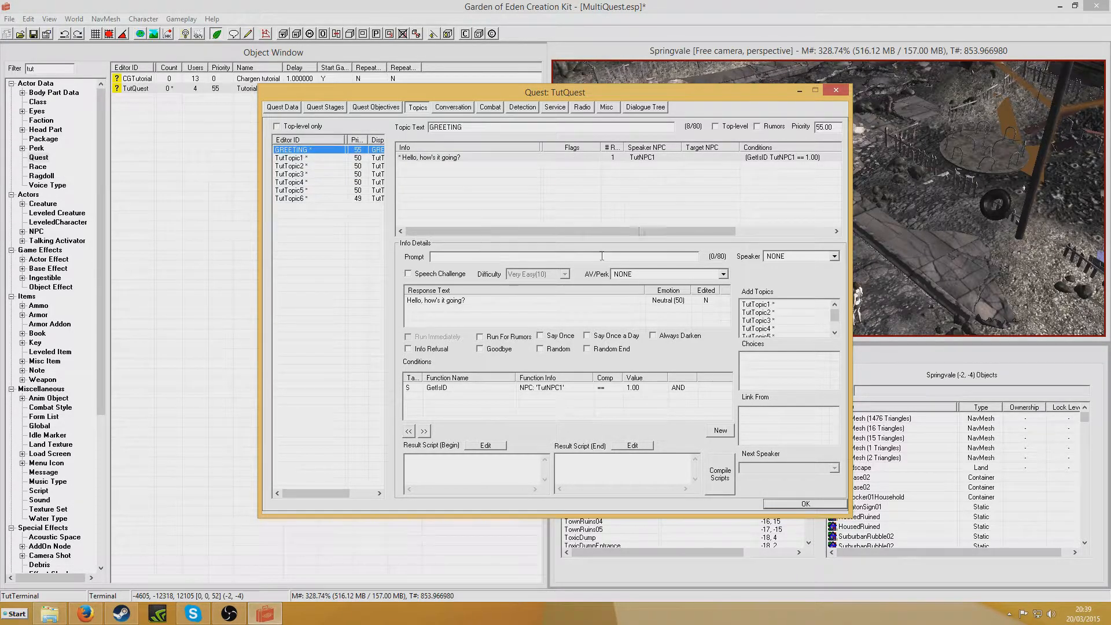
left_click(290, 159)
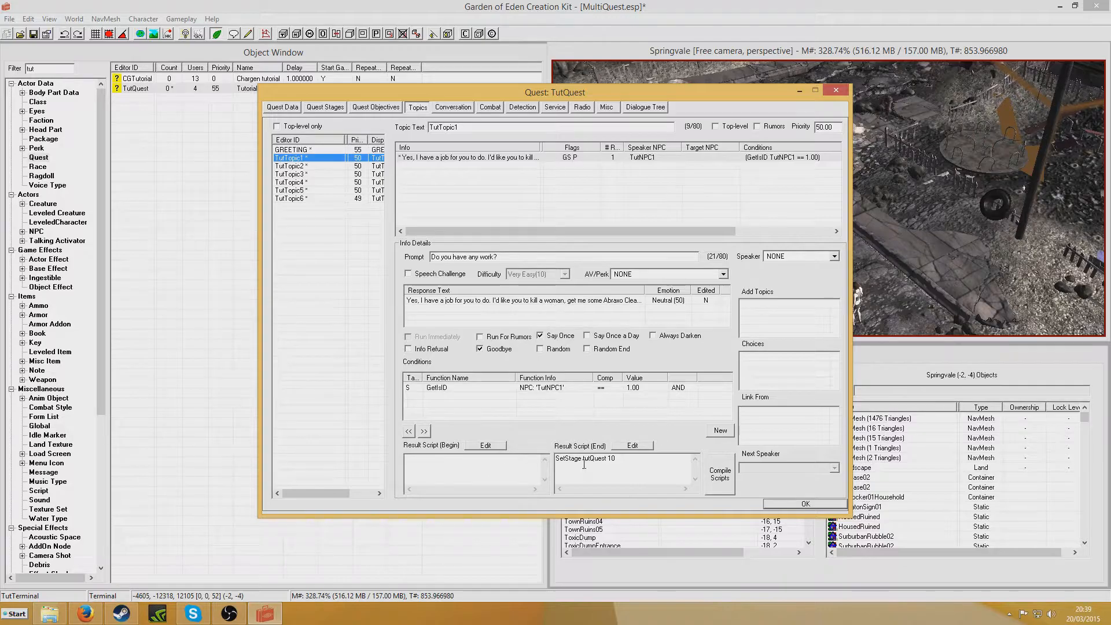
left_click_drag(557, 458, 637, 464)
left_click(640, 464)
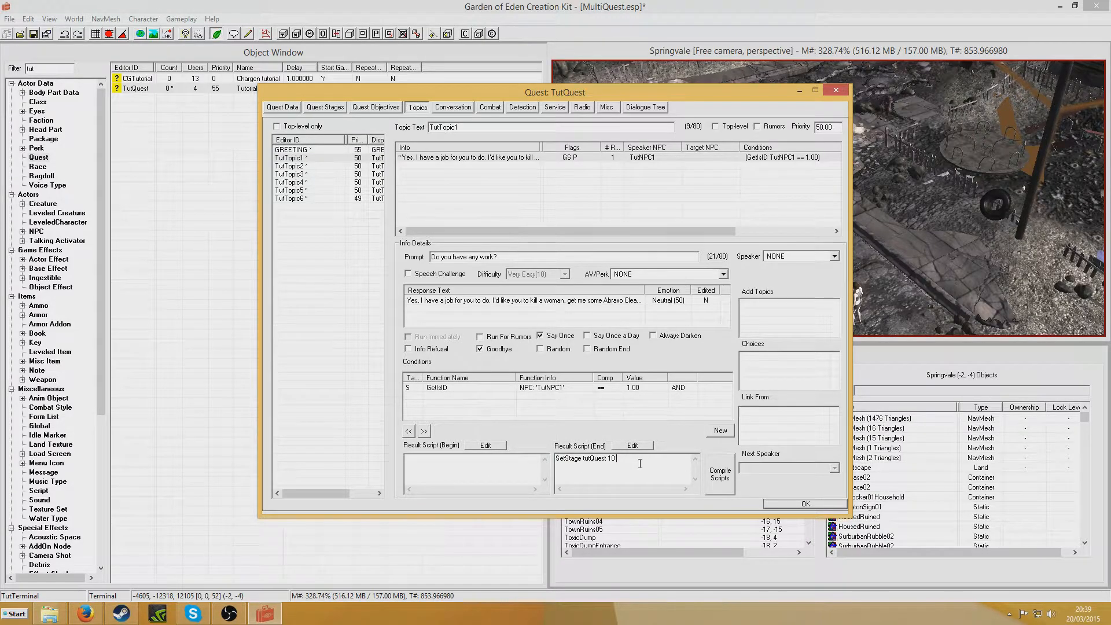
left_click(325, 107)
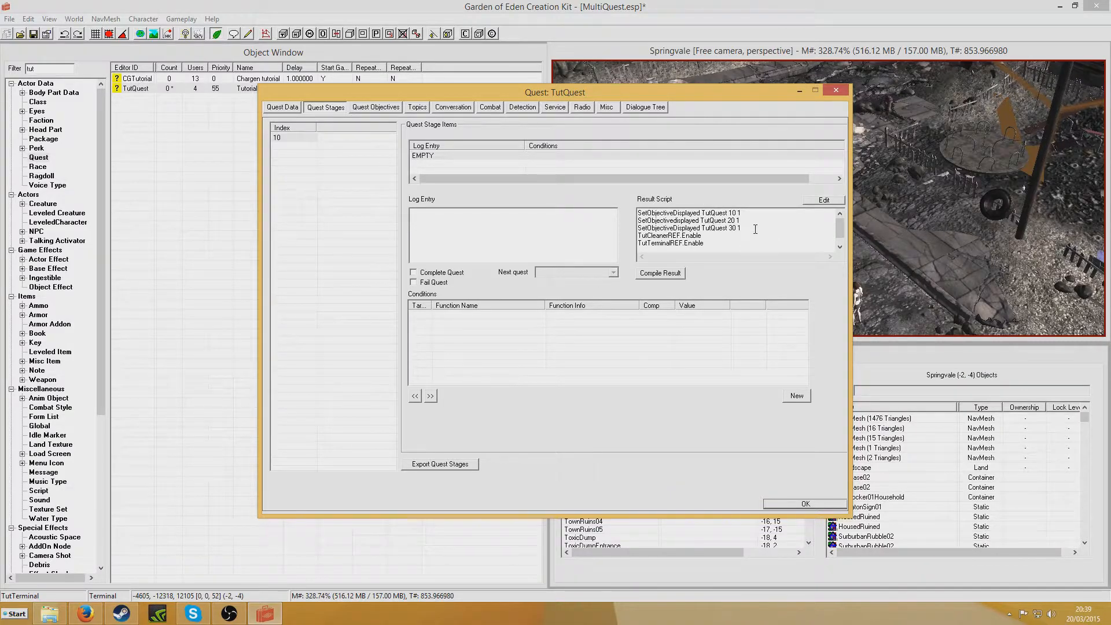
left_click_drag(755, 229, 613, 207)
left_click(709, 236)
scroll(709, 236, "down", 1)
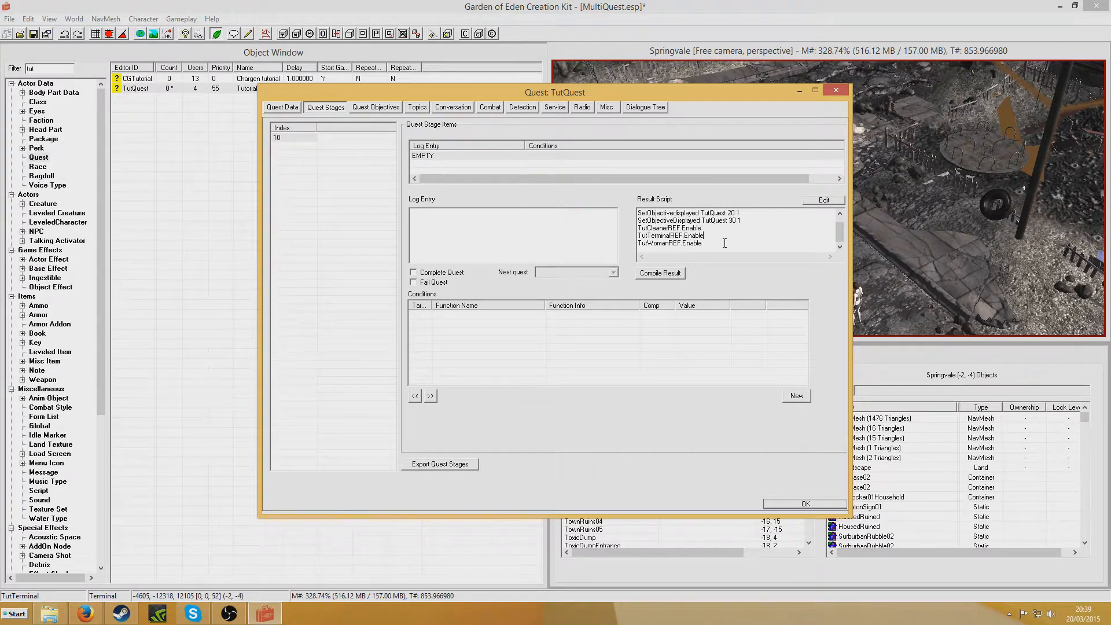
Step: Create quest stage 20 with the result script line "Player.additem caps001 100" and a 200 XP reward, marked as Complete Quest
right_click(286, 151)
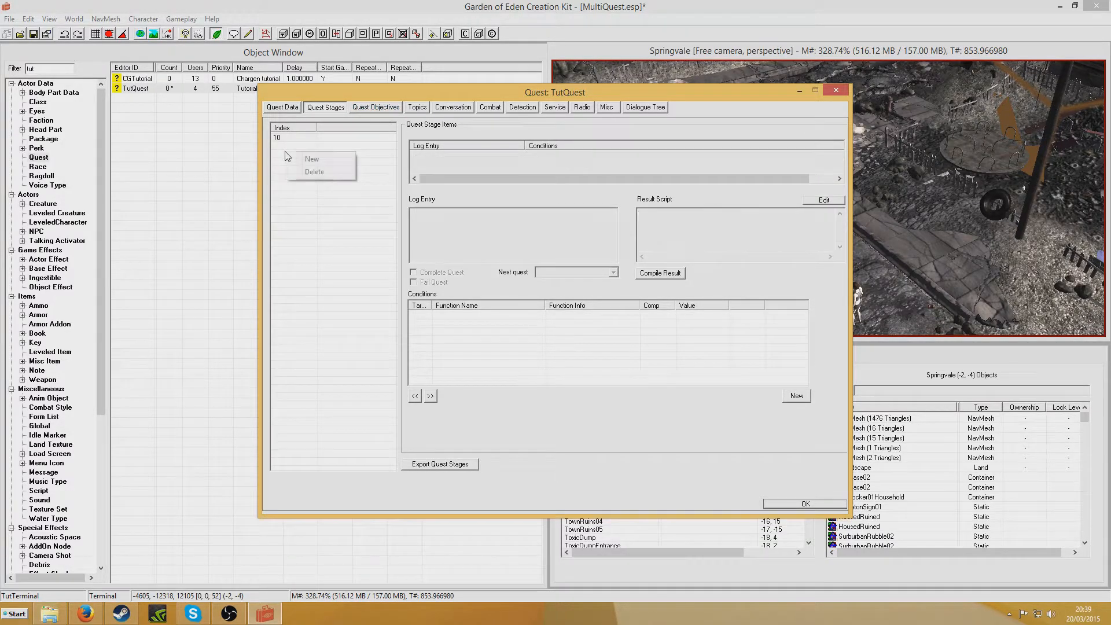
left_click(312, 159)
type("20")
left_click(725, 248)
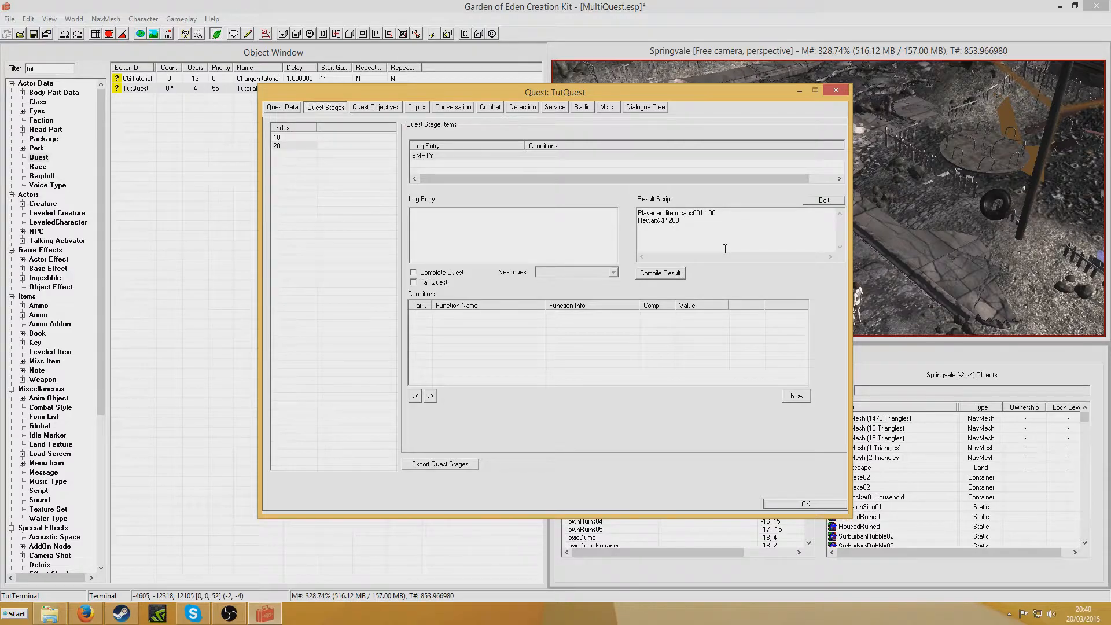
left_click(429, 275)
left_click(931, 248)
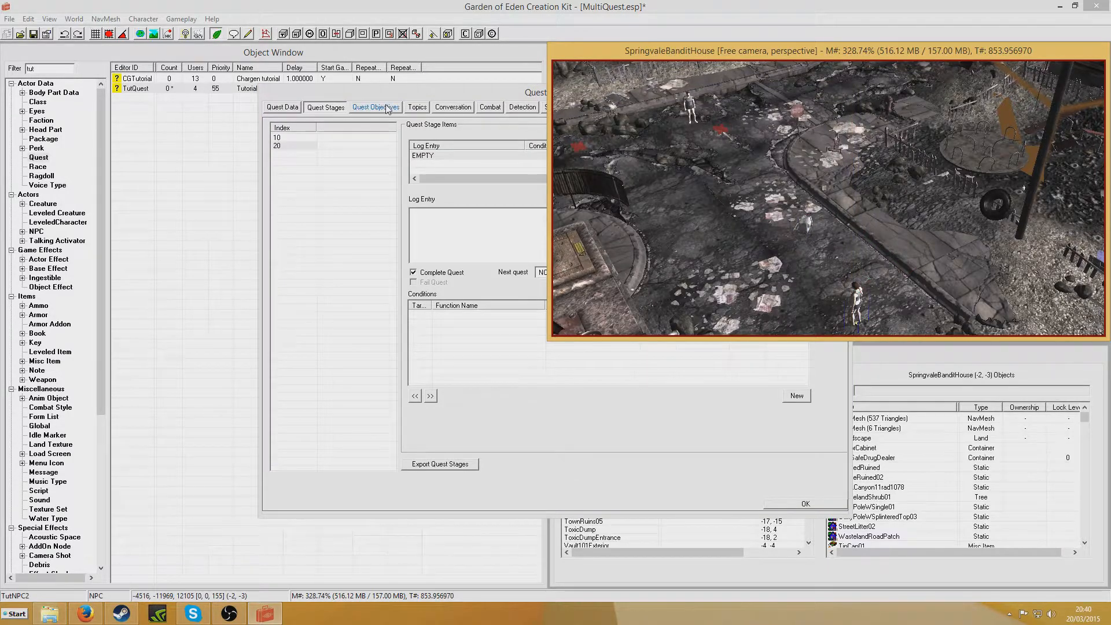
Step: Correct the misspelled XP reward command in stage 20's result script to RewardXP and compile the result
left_click(417, 107)
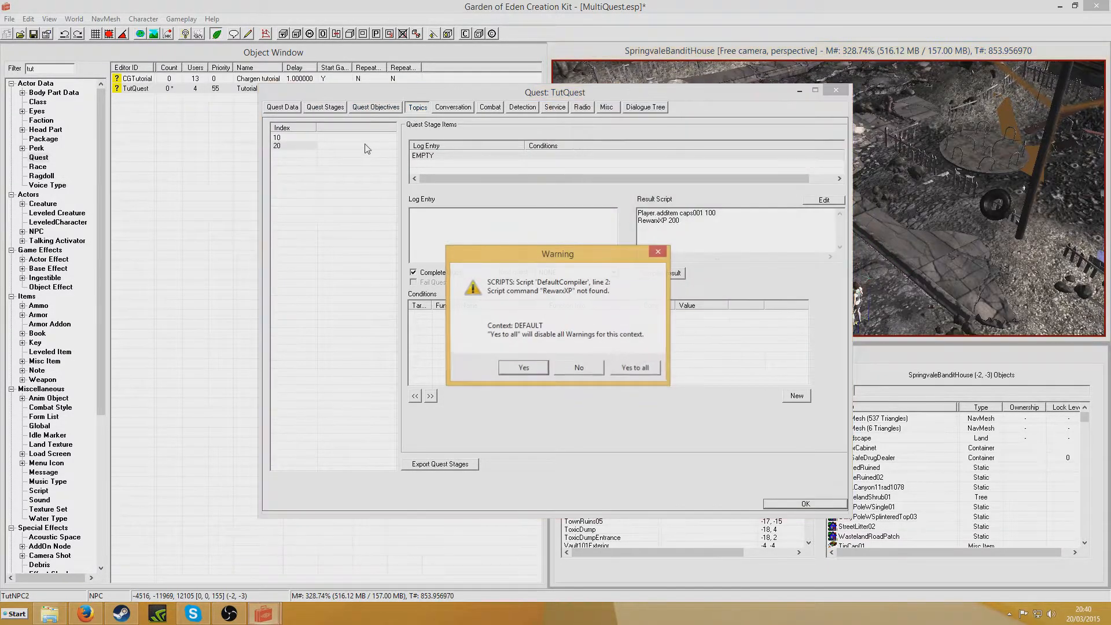
left_click(523, 368)
left_click(287, 108)
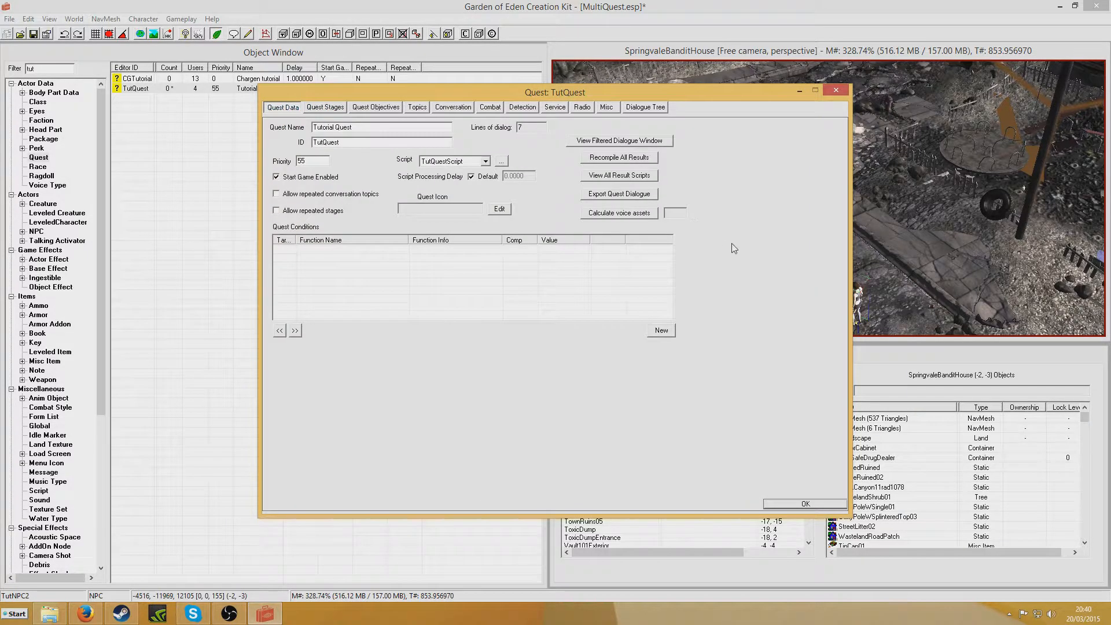
left_click(325, 108)
left_click(294, 145)
left_click(720, 222)
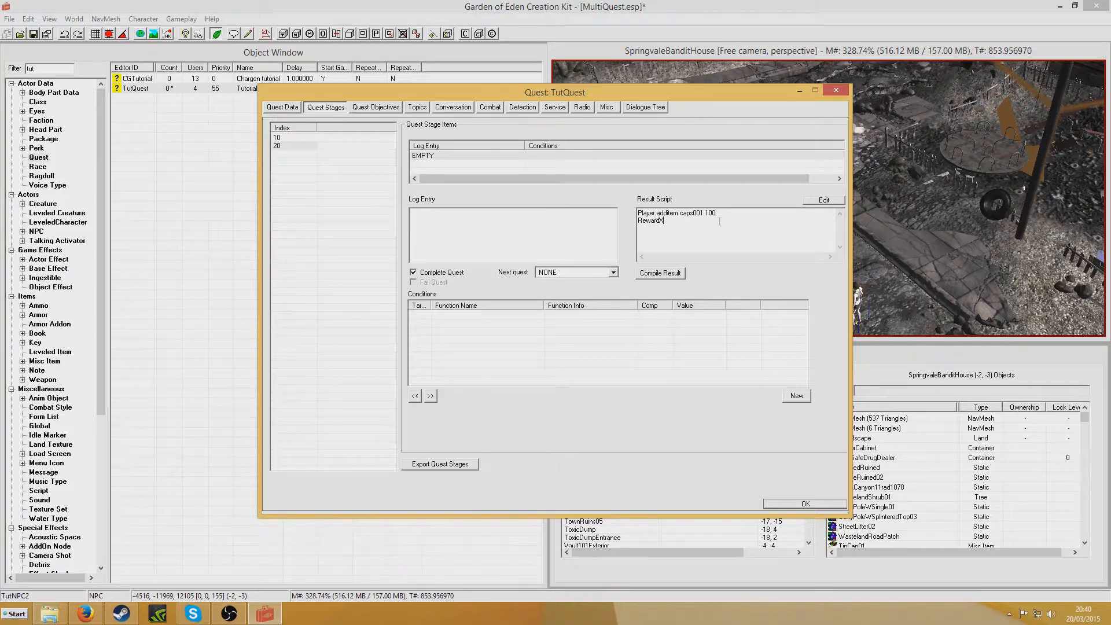
left_click(653, 277)
Step: Review the prompts, conditions and end result scripts of TutQuest's topics from TutTopic1 through TutTopic5
left_click(417, 108)
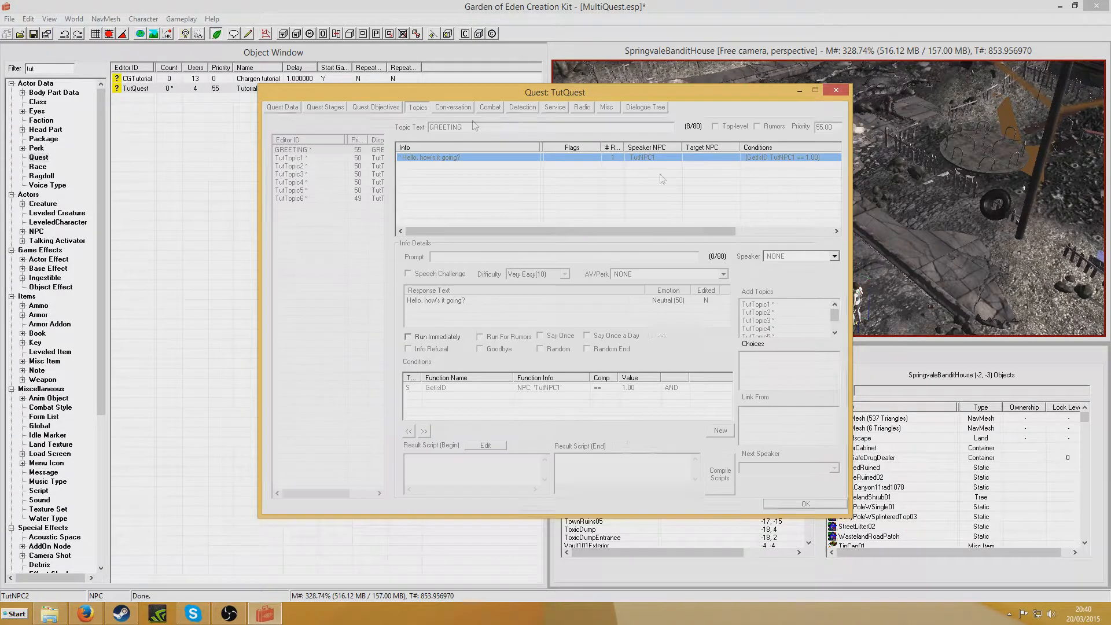
left_click(290, 158)
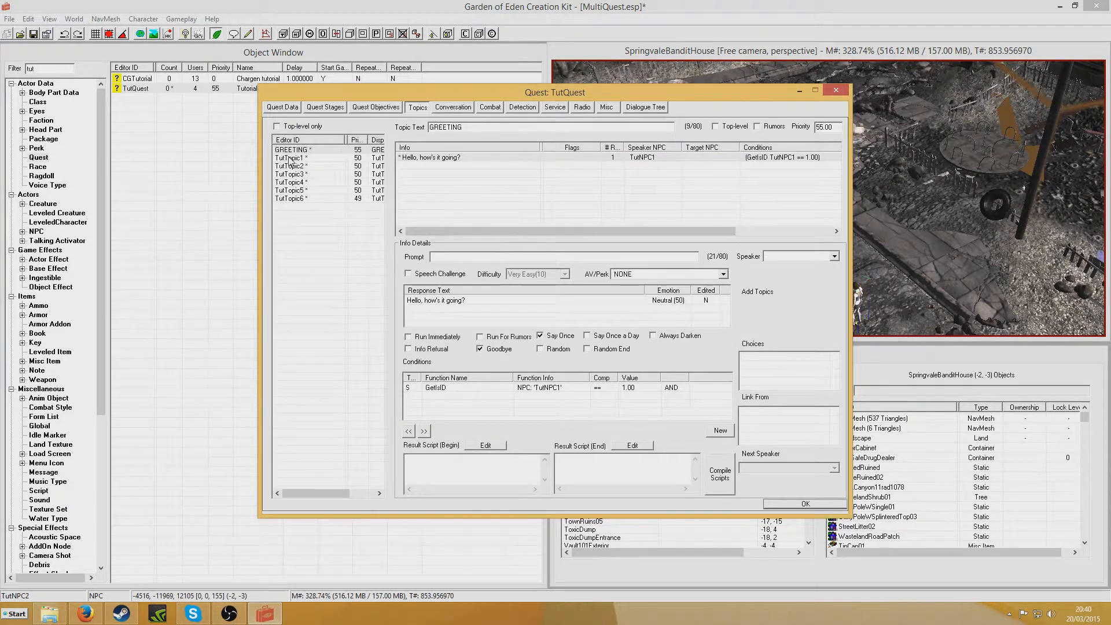
left_click(298, 166)
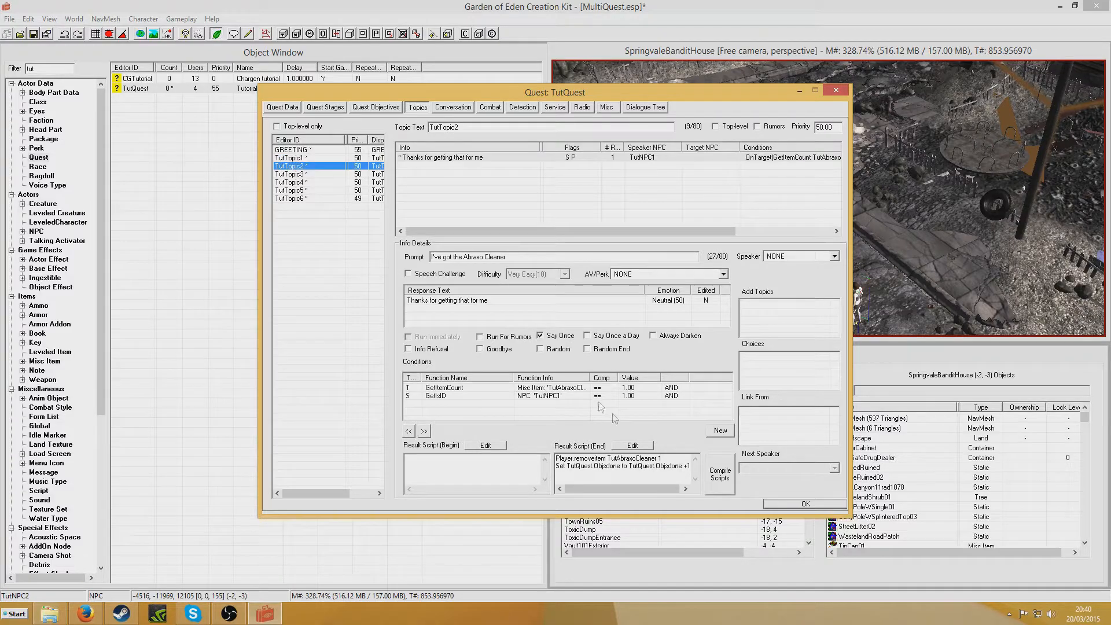
left_click(560, 389)
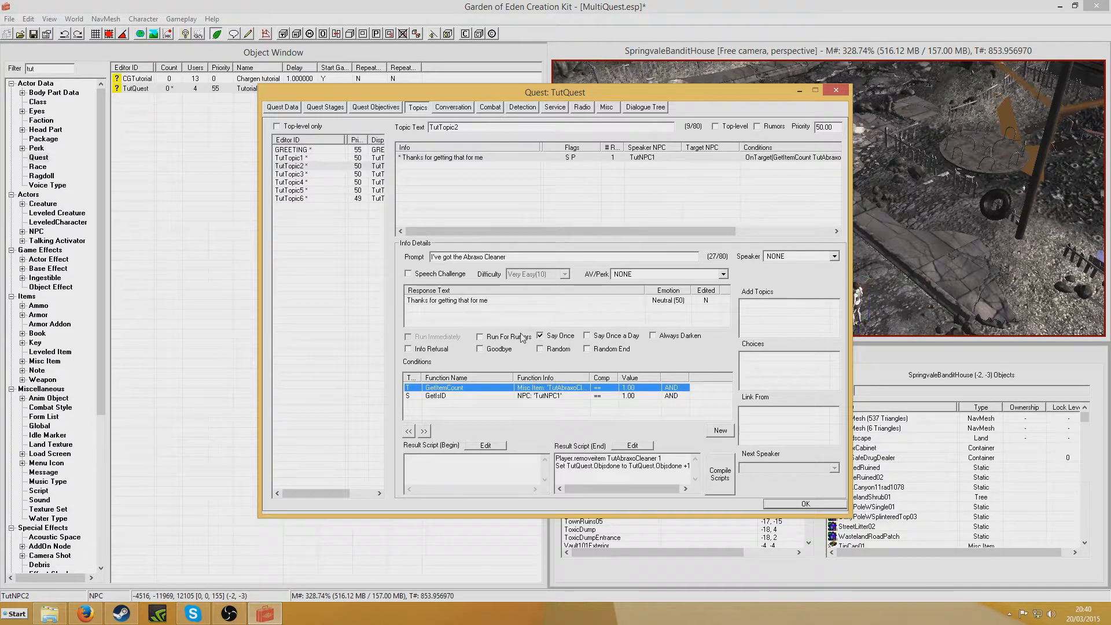
left_click(308, 175)
left_click(313, 182)
left_click(318, 191)
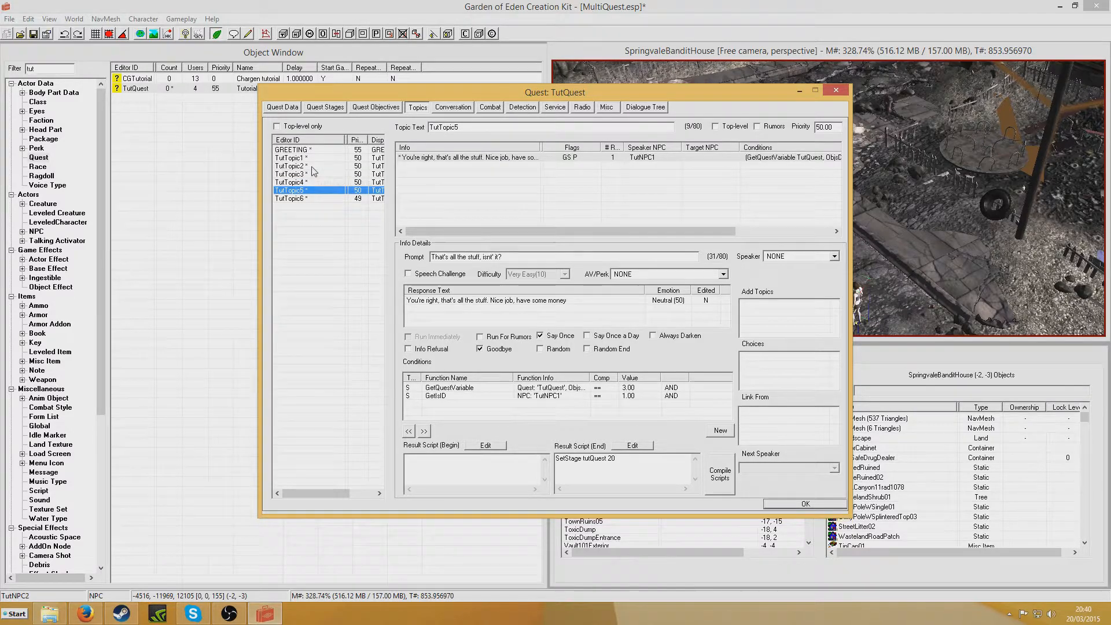
left_click(312, 172)
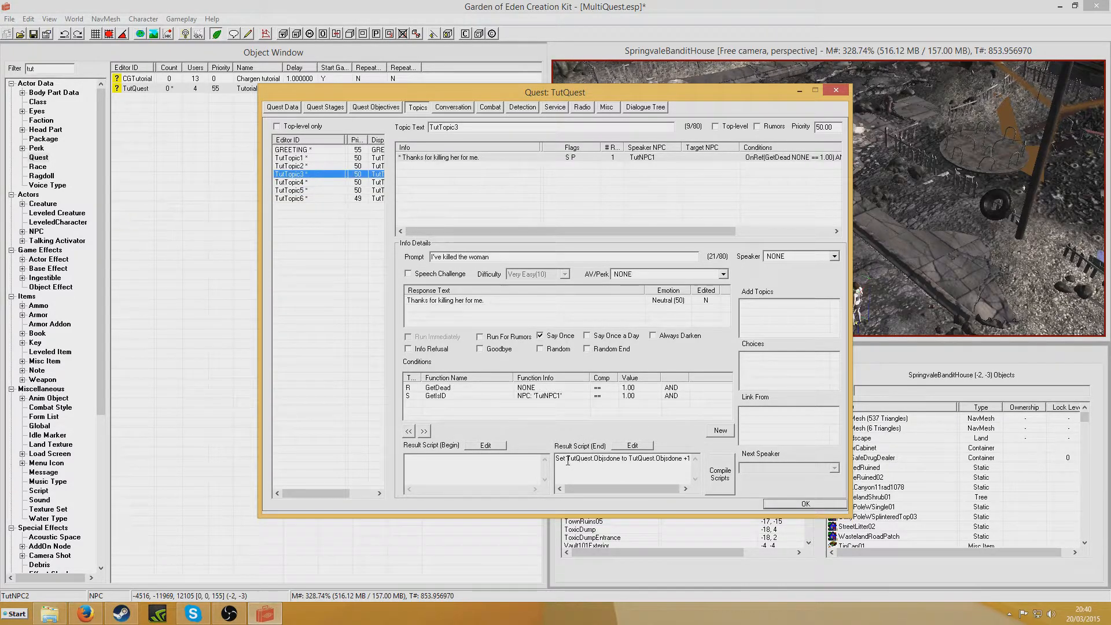
Step: Review TutTopic3's end result script and Say Once flag, and TutTopic5's conditions and end result script
left_click_drag(557, 458, 748, 464)
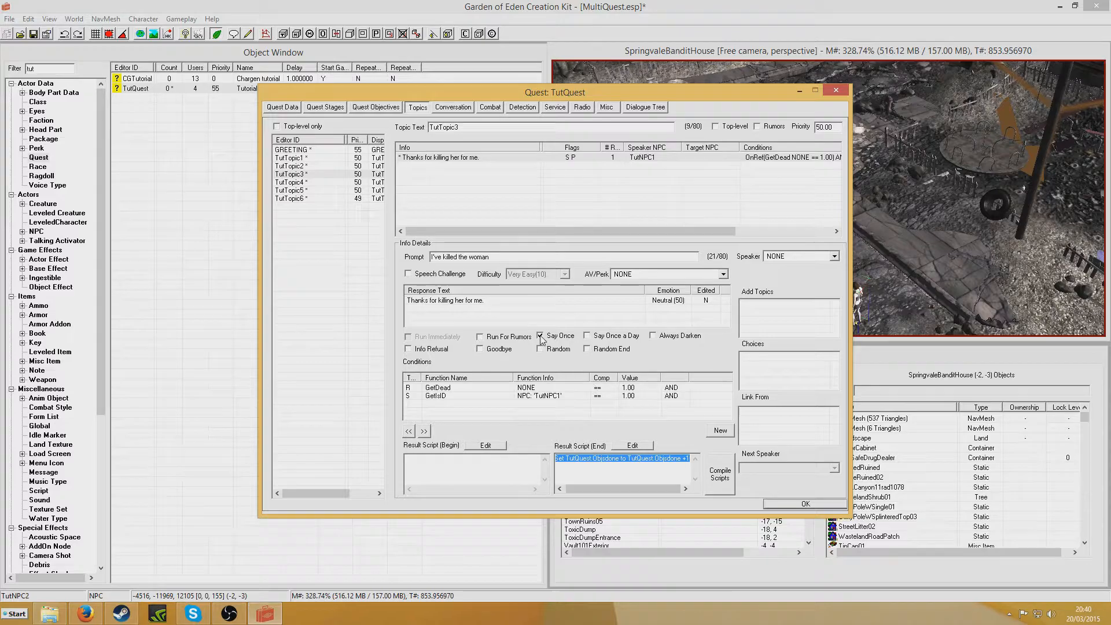
left_click(621, 478)
left_click_drag(610, 489, 577, 498)
left_click_drag(558, 460, 675, 462)
left_click(675, 461)
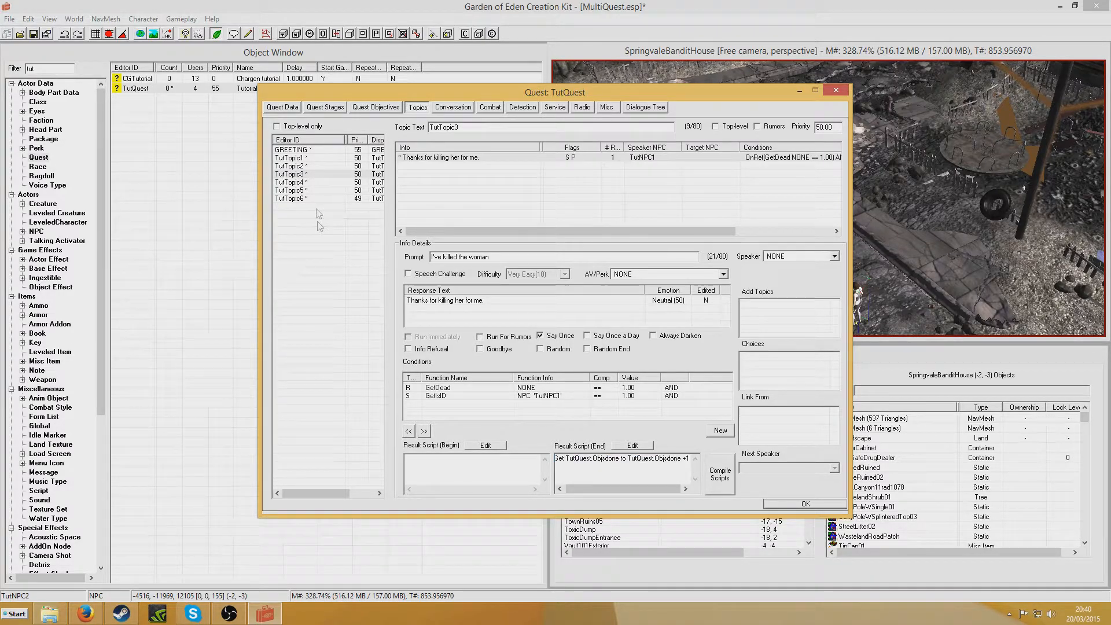
left_click(308, 191)
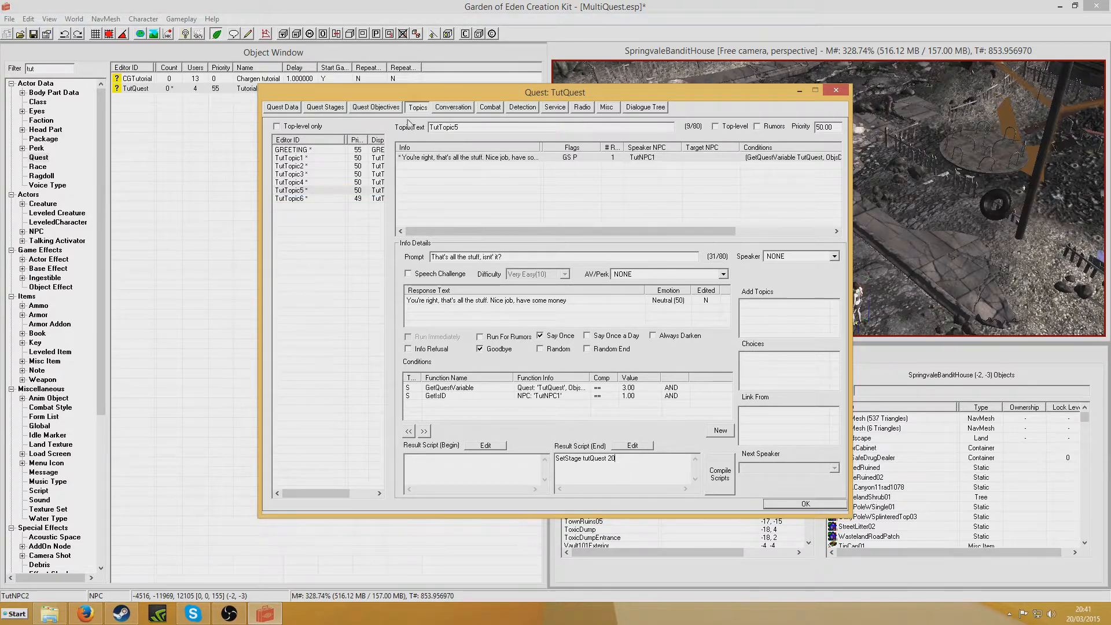
Step: Check the result script of quest stage 20, accept the TutQuest changes and save the plugin
left_click(325, 107)
left_click(304, 147)
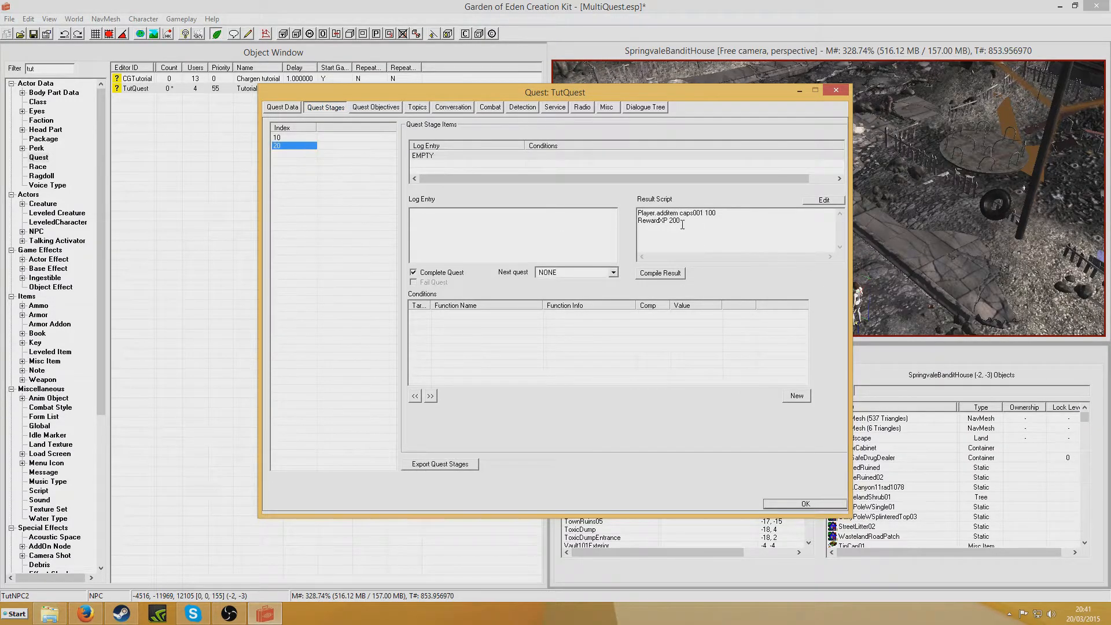
left_click(799, 504)
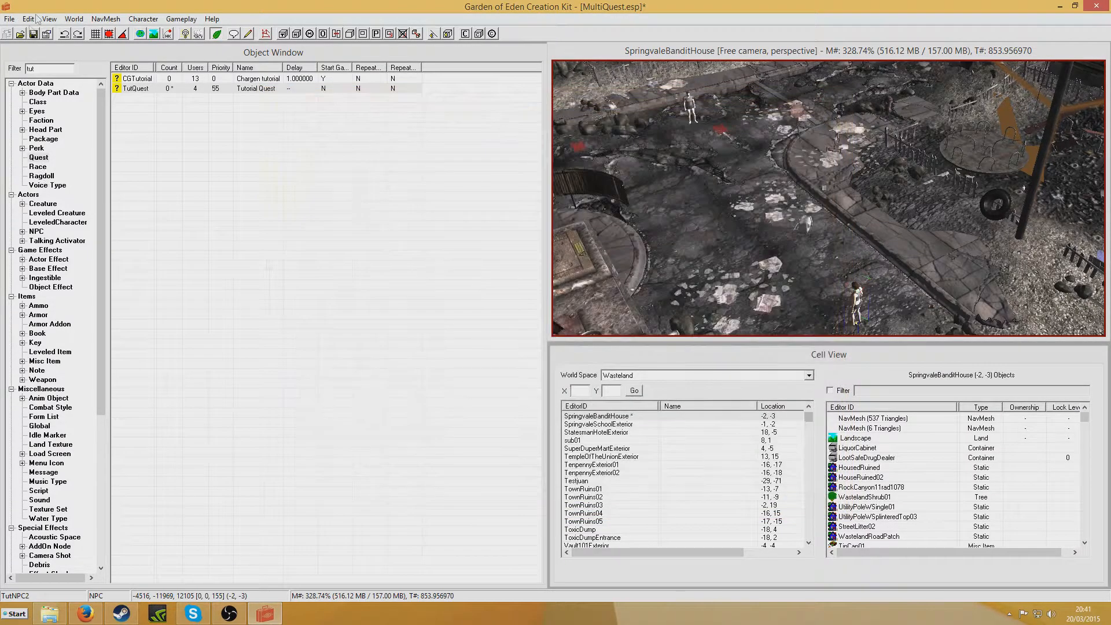
left_click(34, 35)
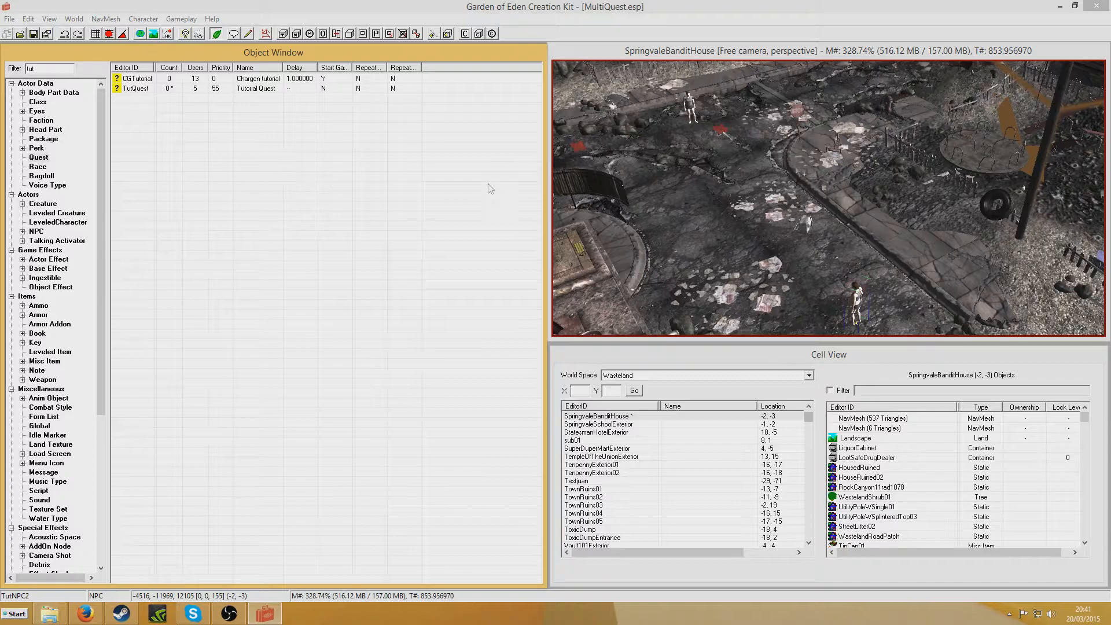
left_click(691, 107)
middle_click_drag(913, 205, 958, 216, "shift")
mouse_move(756, 192)
middle_mouse_down("shift")
mouse_move(625, 214)
mouse_move(703, 220)
mouse_move(743, 200)
middle_mouse_up("shift")
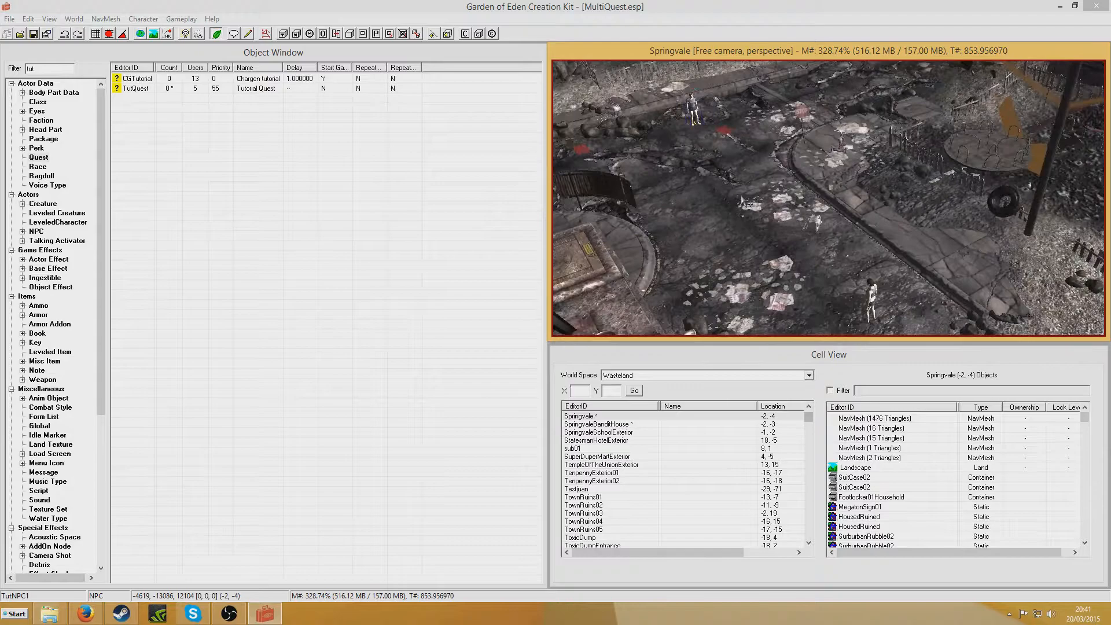
left_click(693, 14)
left_click(362, 309)
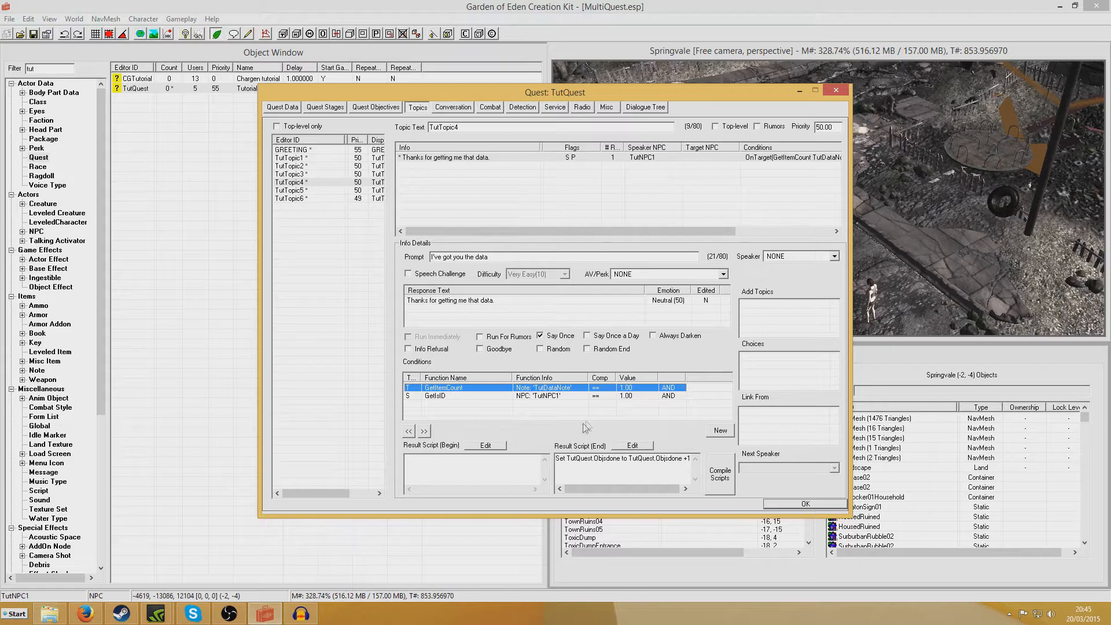
Step: Change TutTopic4's GetItemCount condition to GetHasNote for the note TutDataNote, keeping it run on Target with == 1
double_click(565, 389)
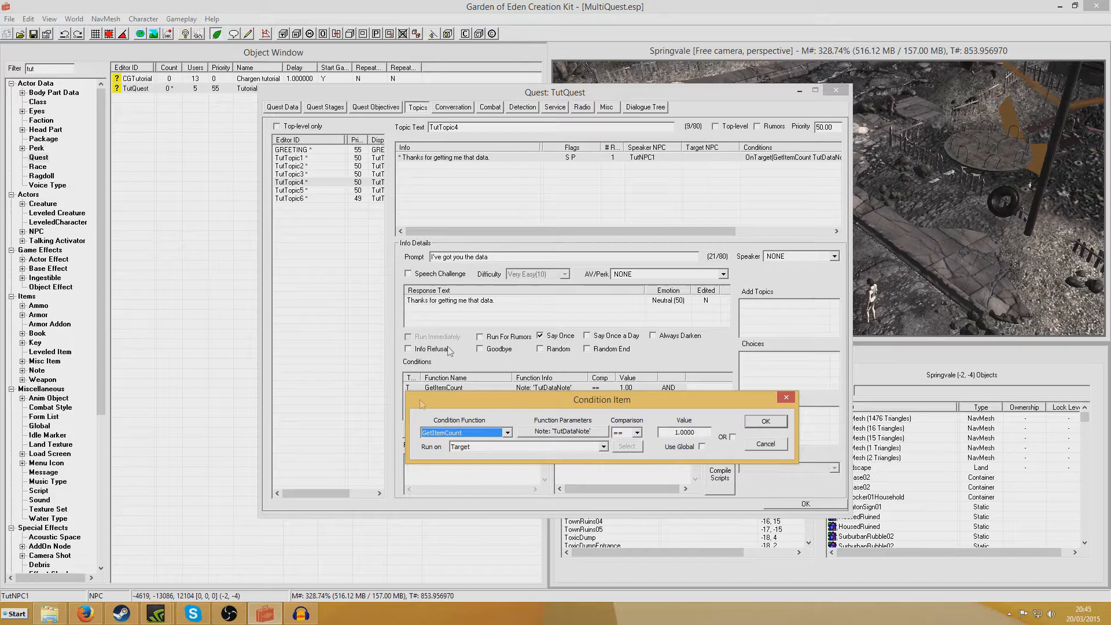
left_click_drag(458, 405, 452, 407)
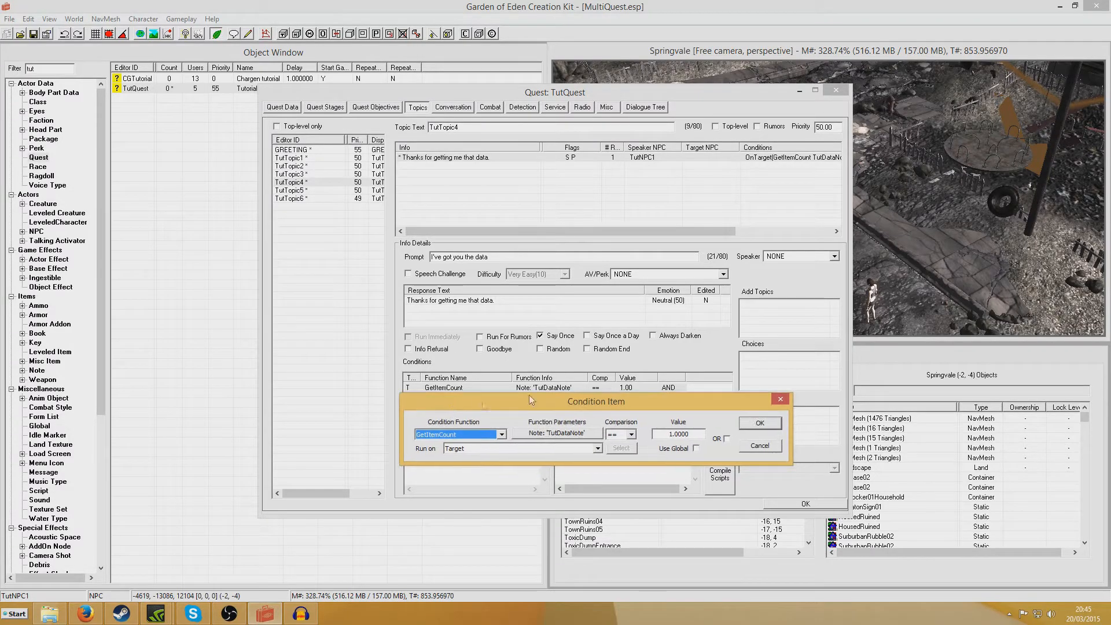
type("geth")
left_click(537, 433)
type("tut")
left_click(475, 552)
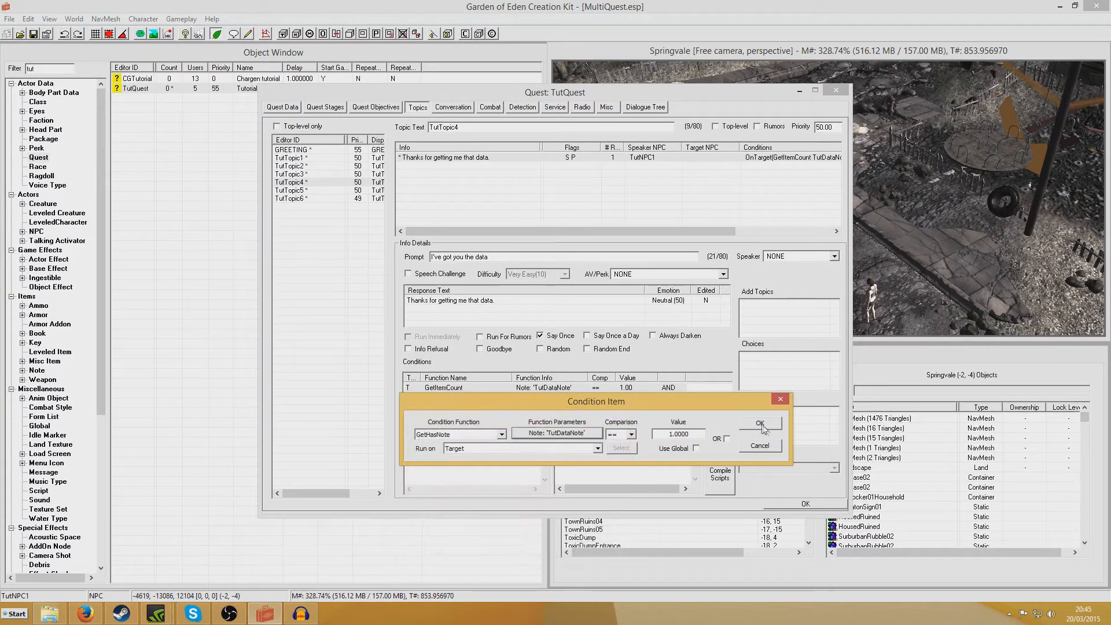
left_click(760, 424)
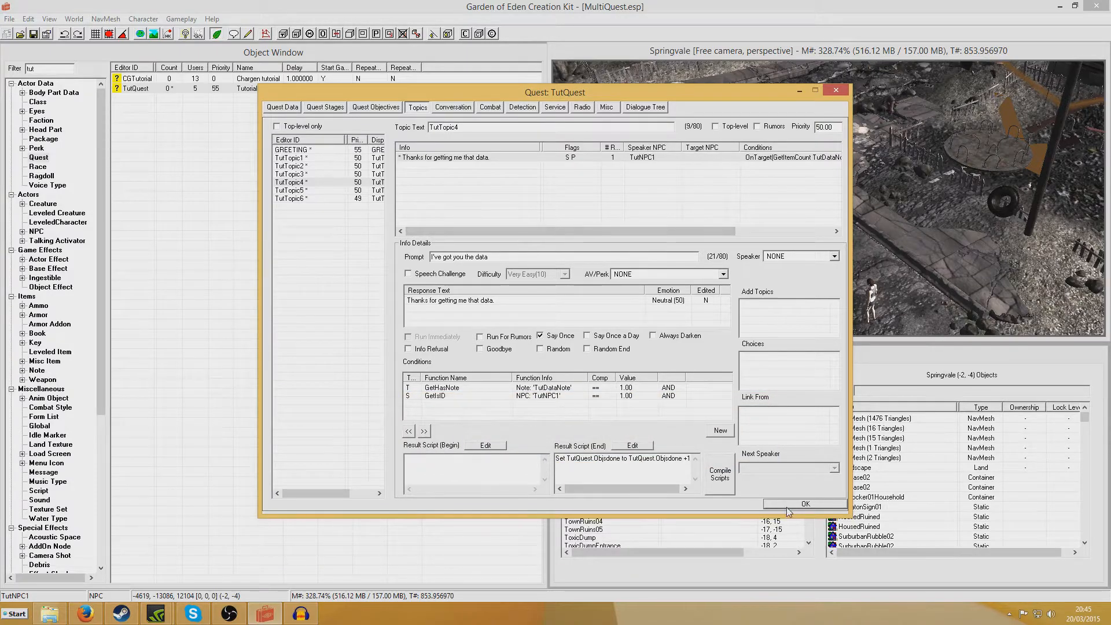
Step: Accept the TutQuest changes and save the MultiQuest plugin
left_click(787, 507)
left_click(33, 34)
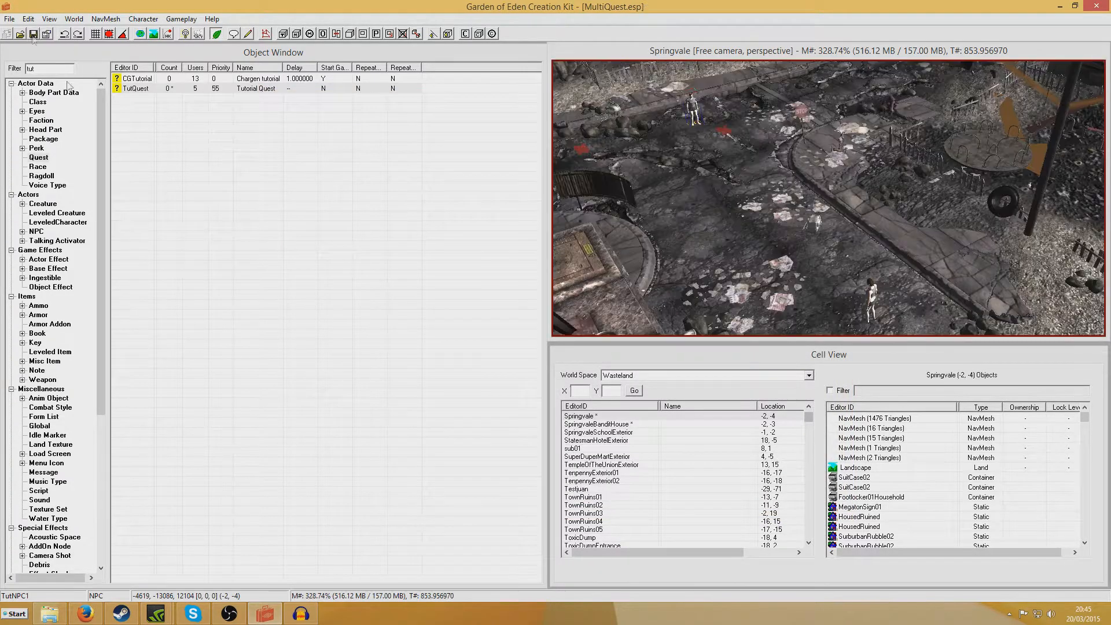
left_click(356, 263)
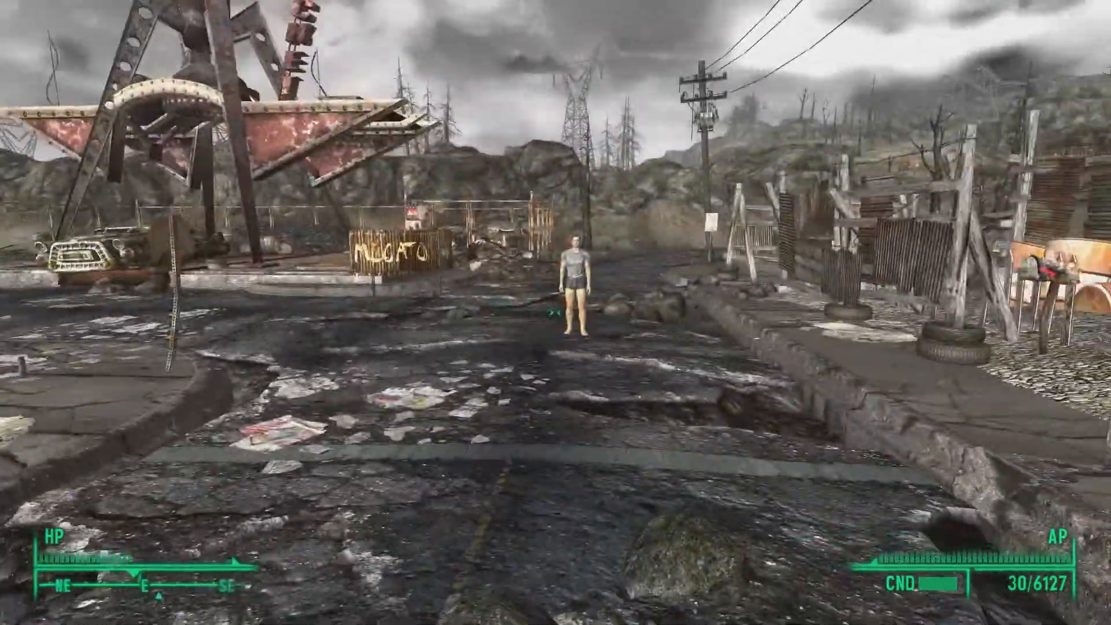
Step: Switch to Fallout 3, talk to the quest-giving NPC and accept his job to start the quest
key("w")
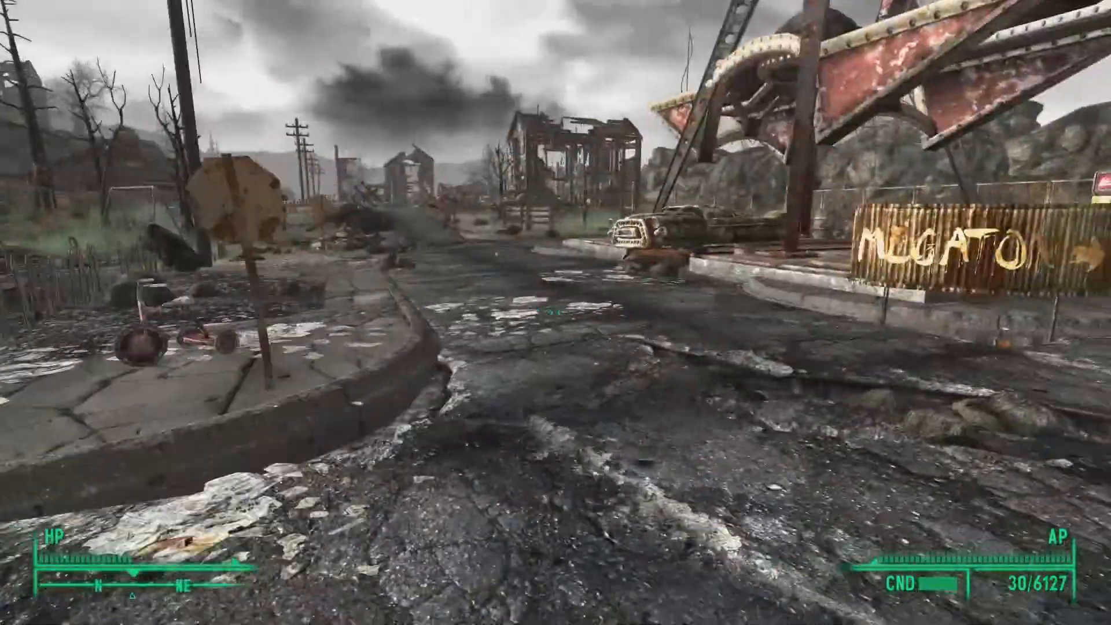
key("w")
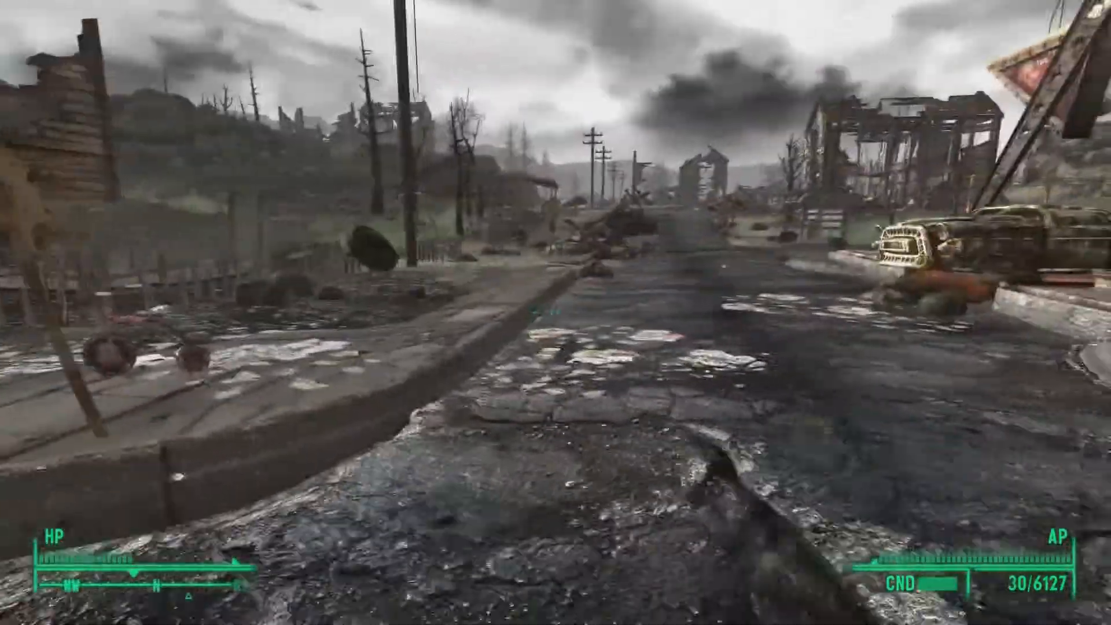
key("w")
key("e")
left_click(524, 474)
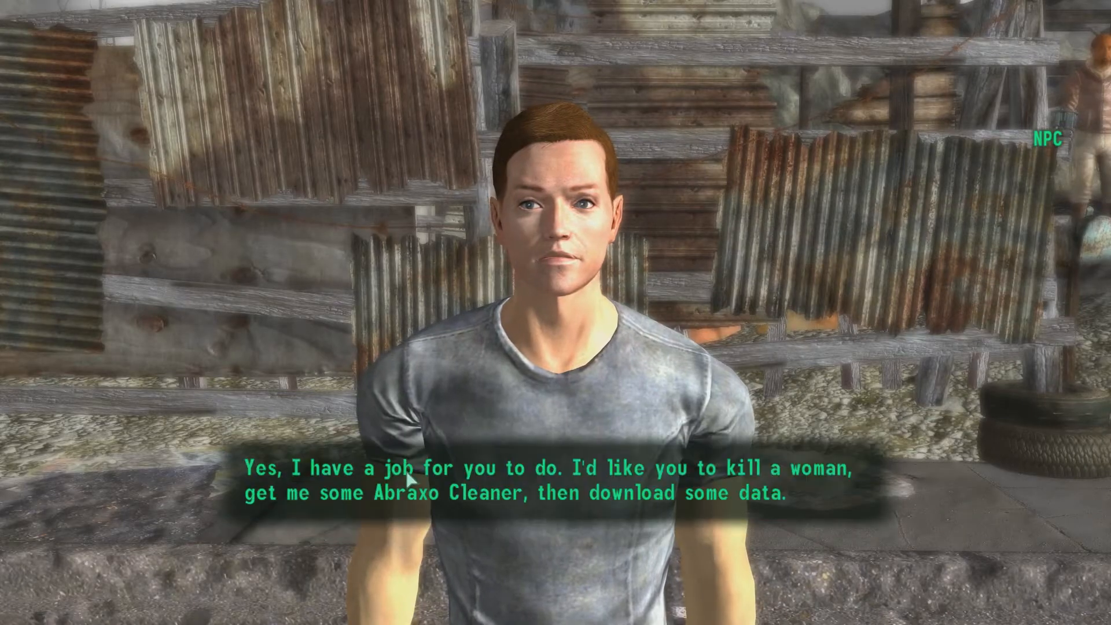
left_click(594, 485)
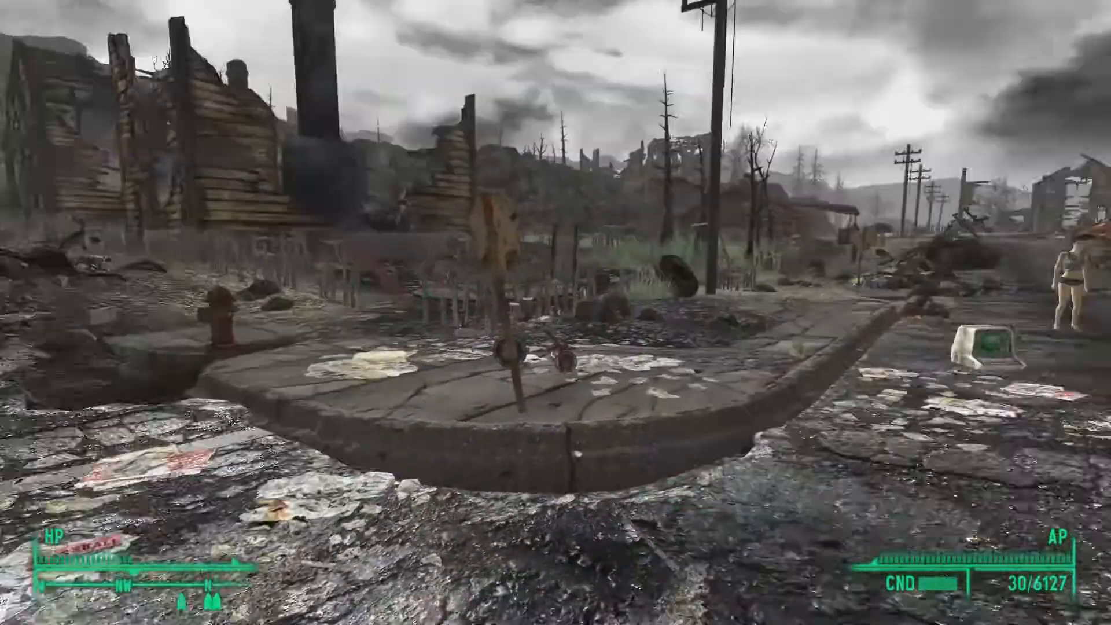
Step: Walk up to the terminal on the road and check the Tutorial Quest objectives in the Pip-Boy
key("w")
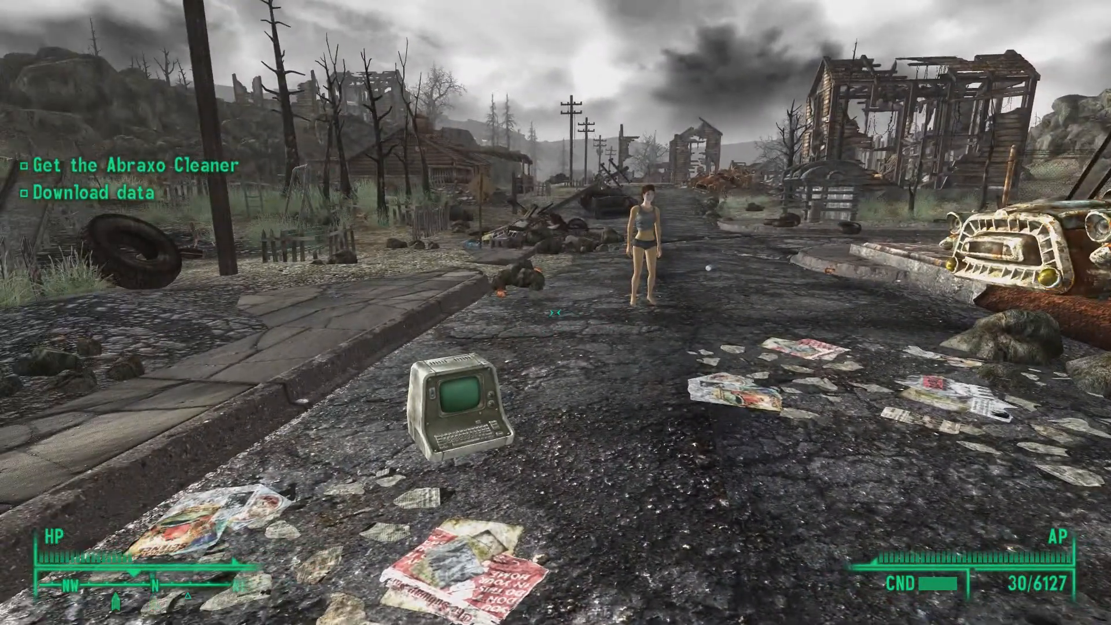
key("Tab")
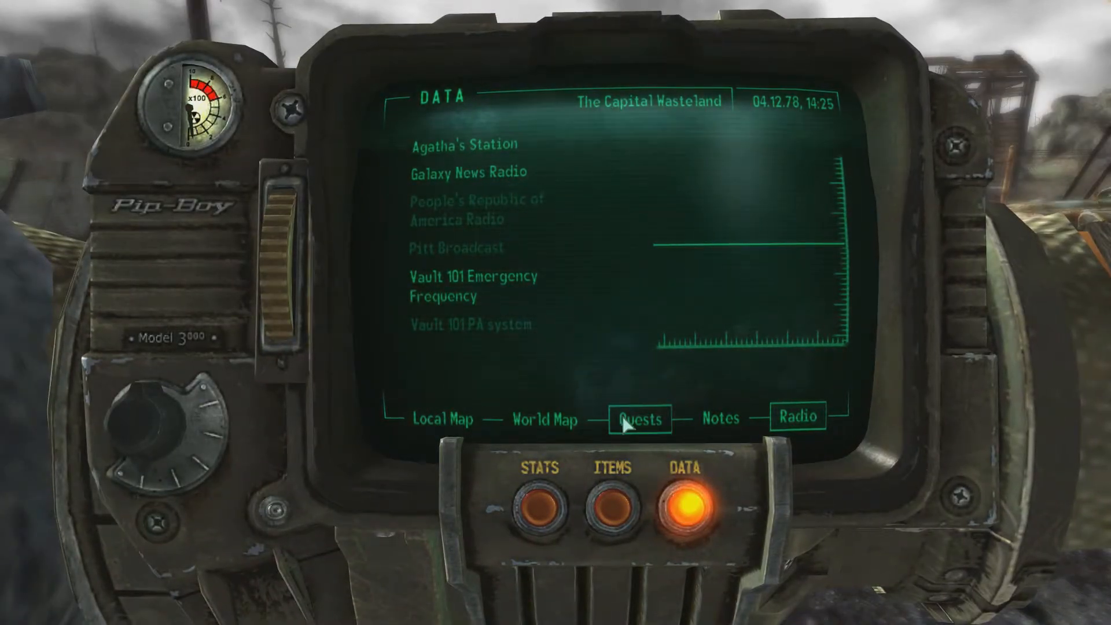
left_click(640, 418)
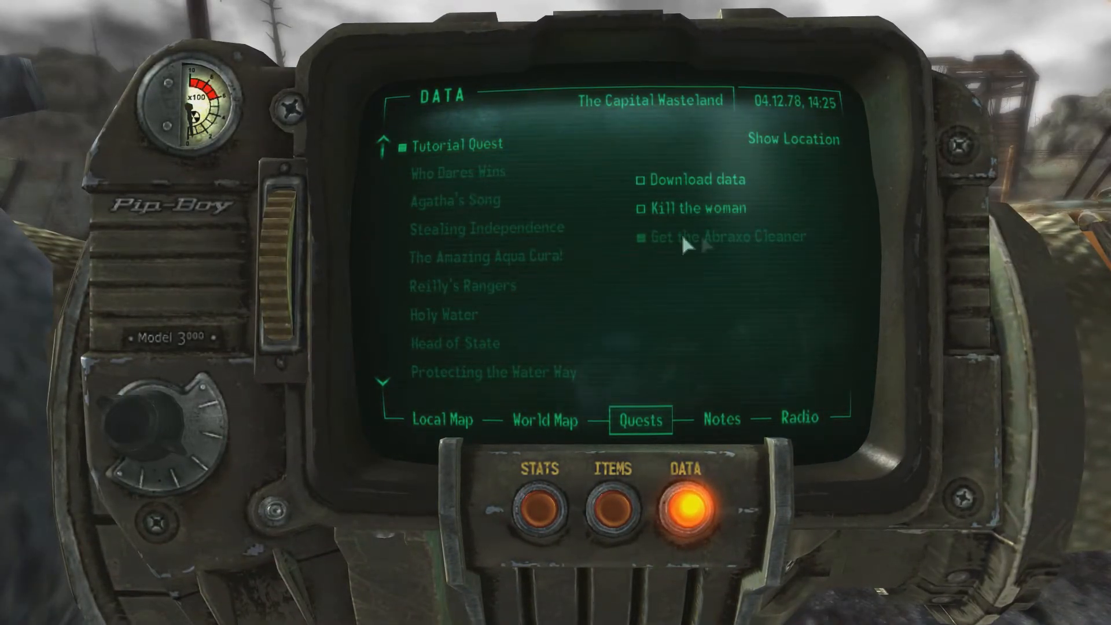
key("Tab")
Step: Download the data from the terminal on the road and leave the terminal
key("e")
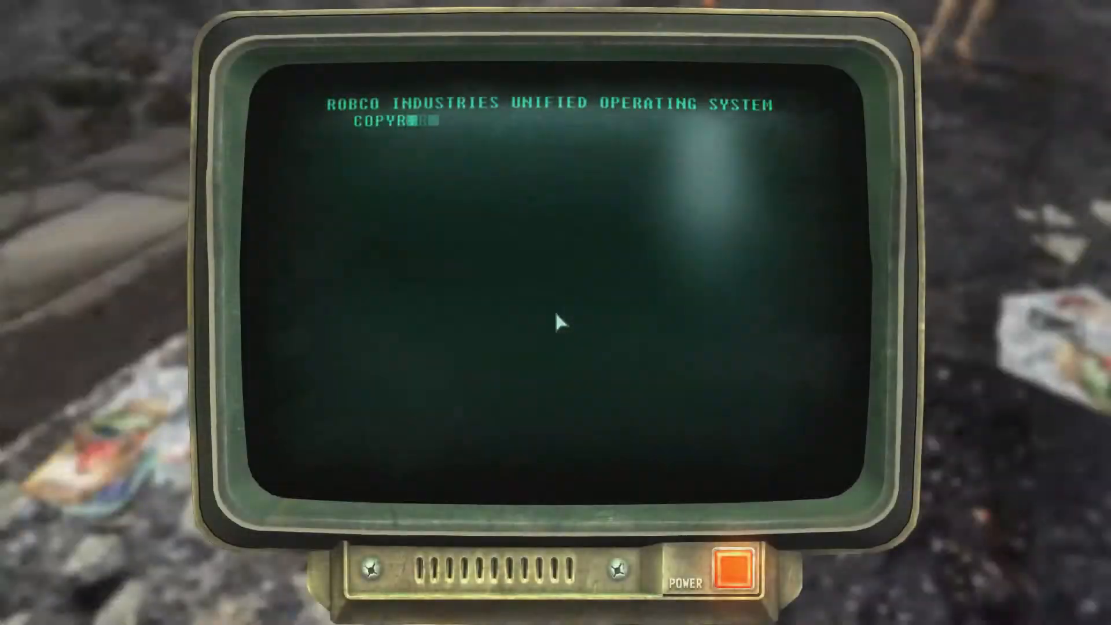
left_click(486, 211)
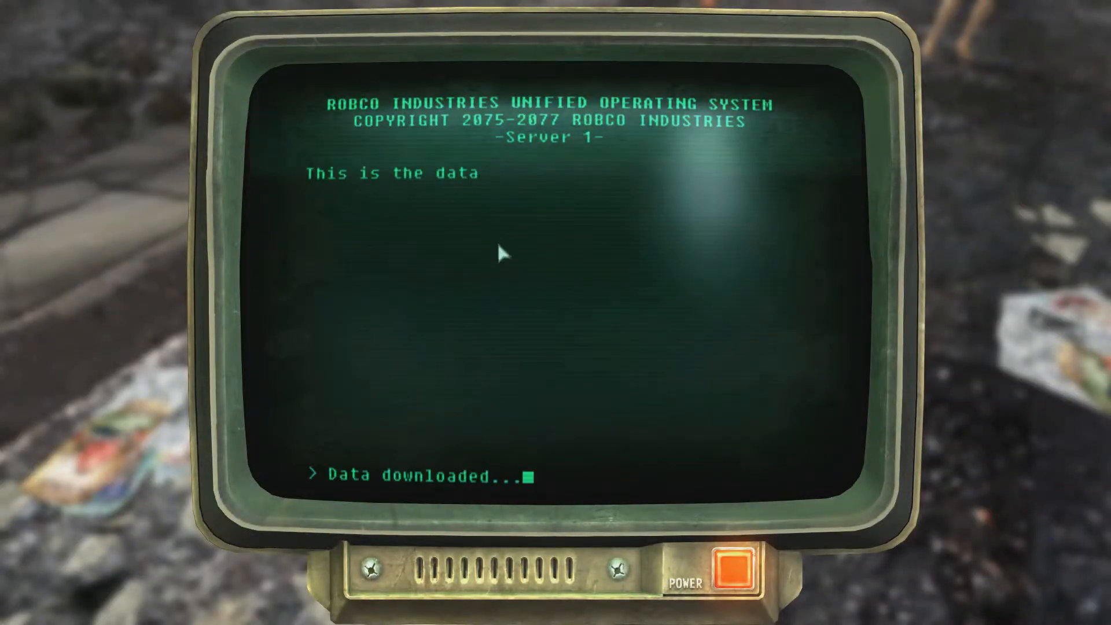
key("Tab")
key("Tab")
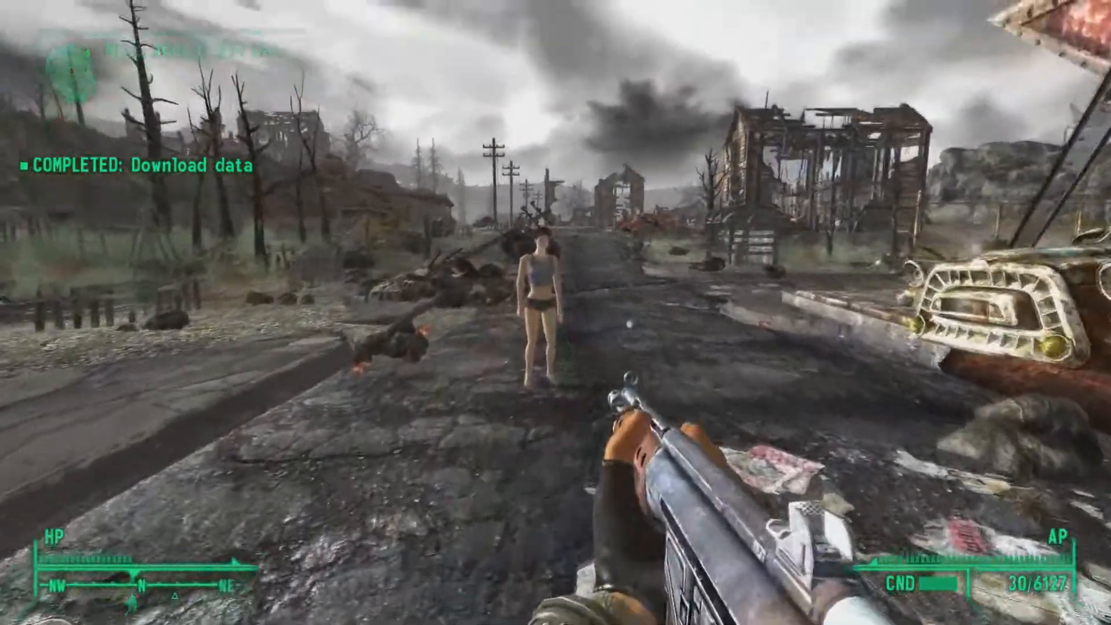
Step: Shoot the woman named Kill Me and review all Tutorial Quest objectives in the Pip-Boy on the way back
left_click(556, 313)
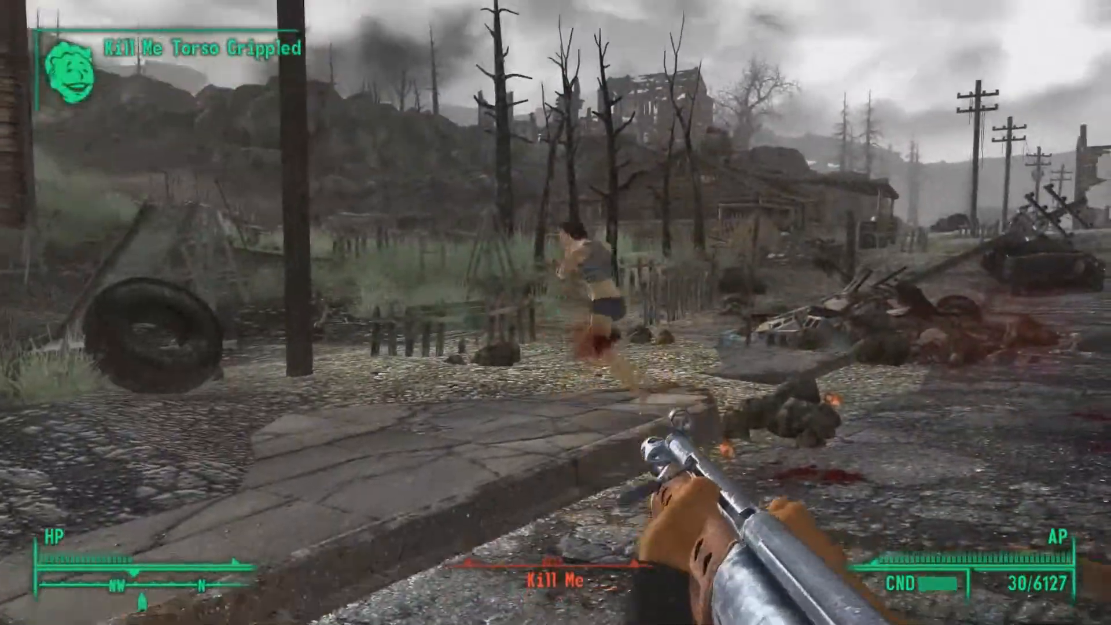
key("r")
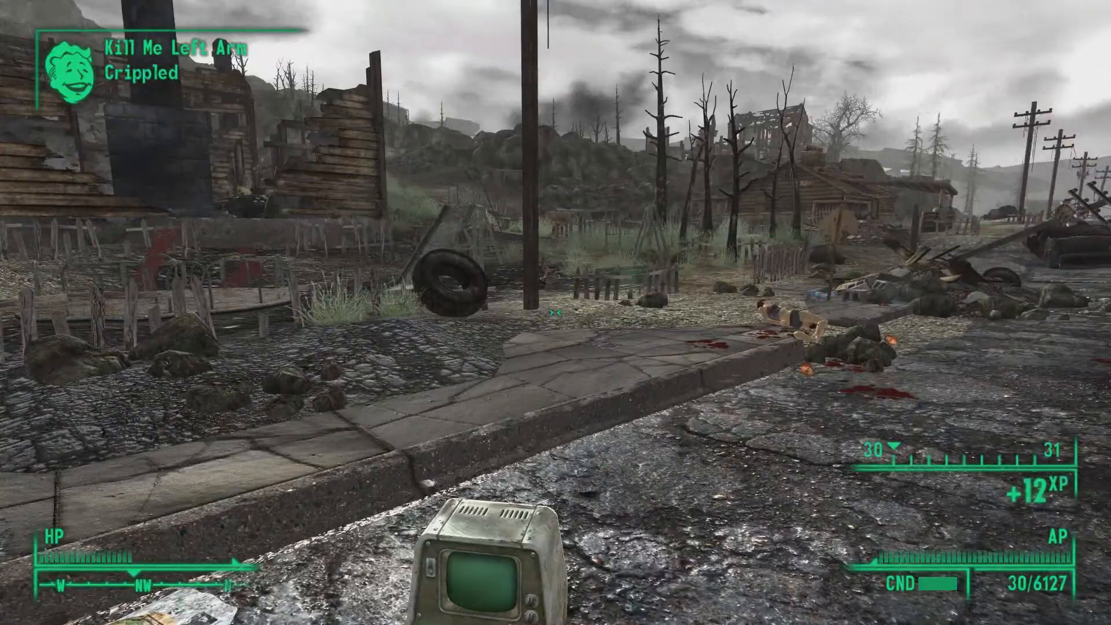
key("w")
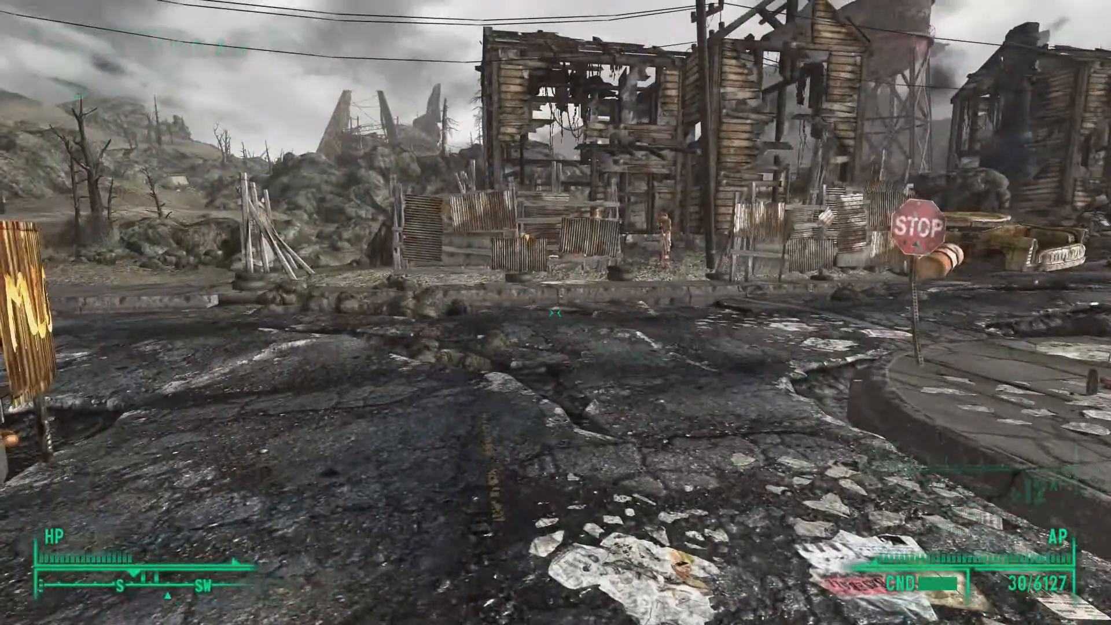
key("w")
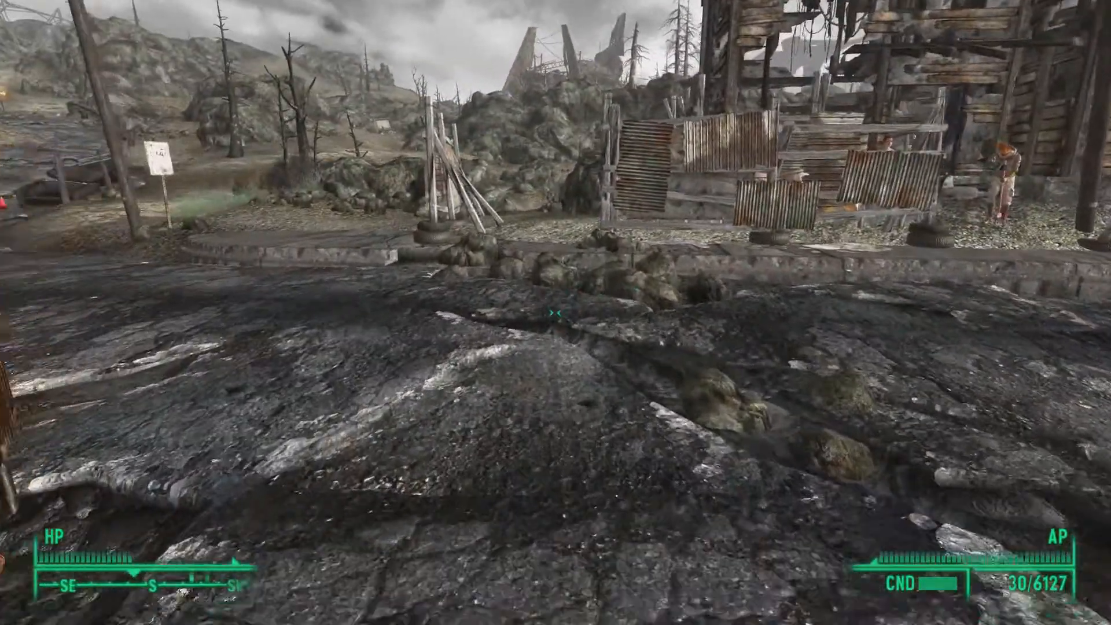
key("Tab")
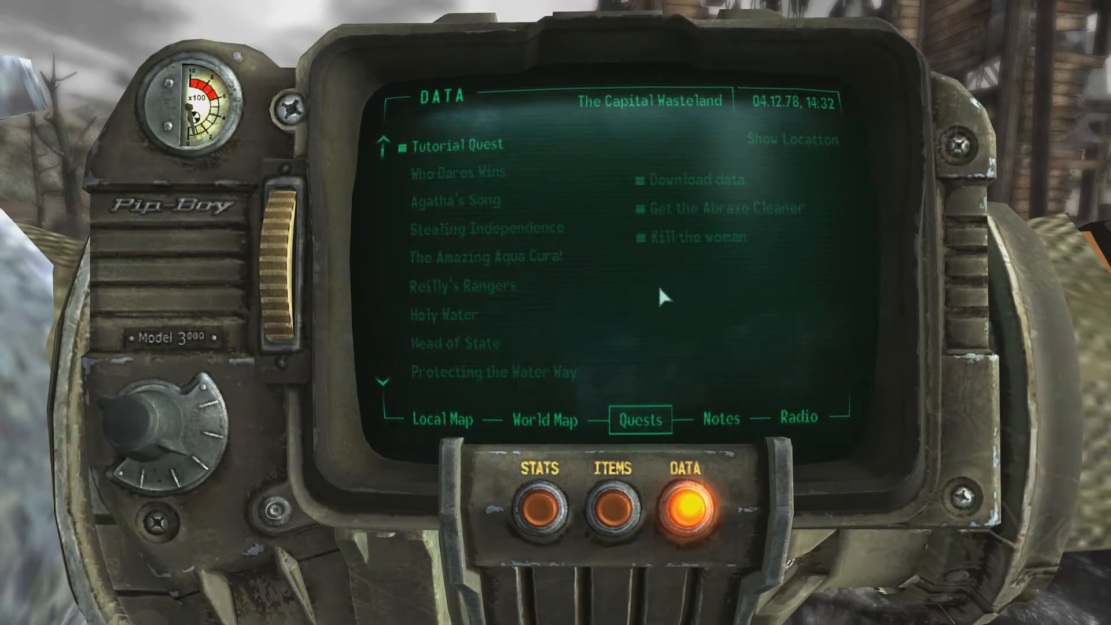
key("Tab")
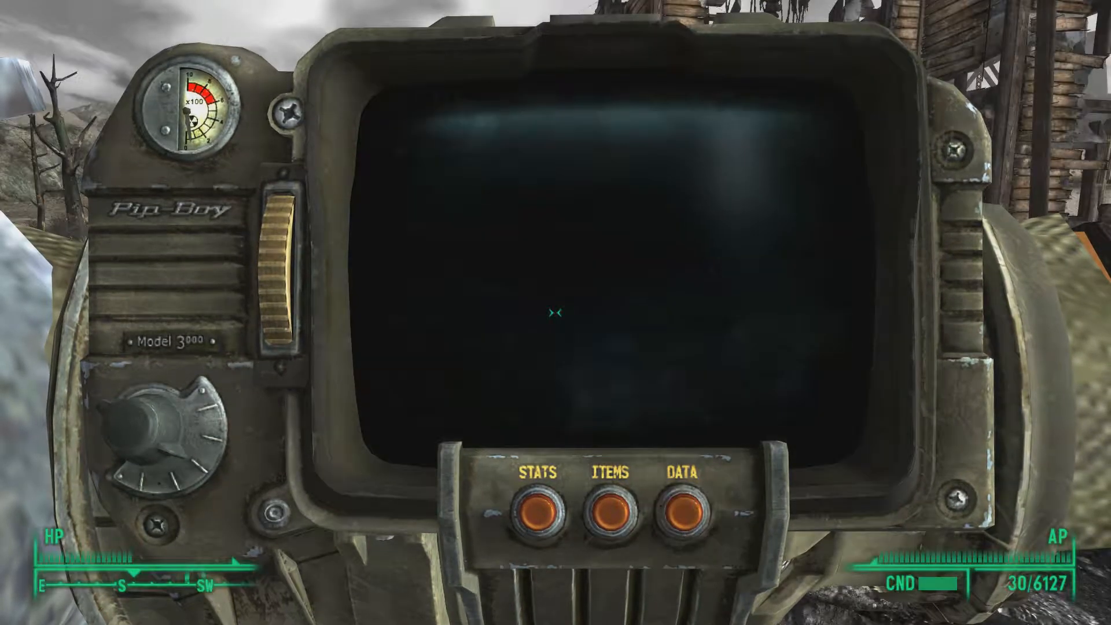
Step: Return to the quest-giving NPC and report having the Abraxo Cleaner and having killed the woman
key("w")
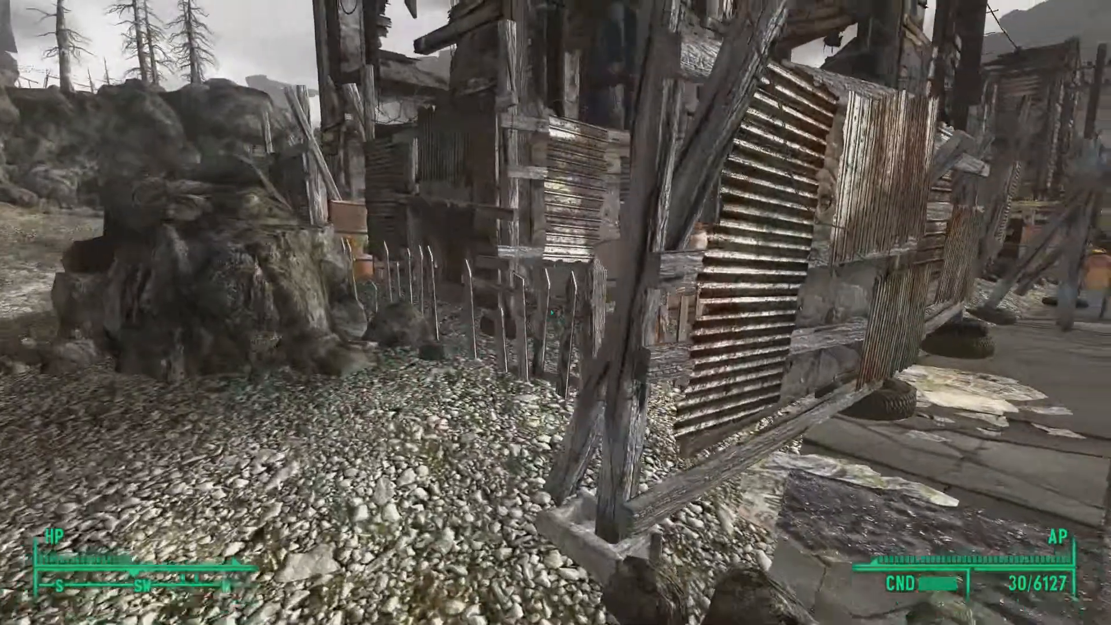
key("w")
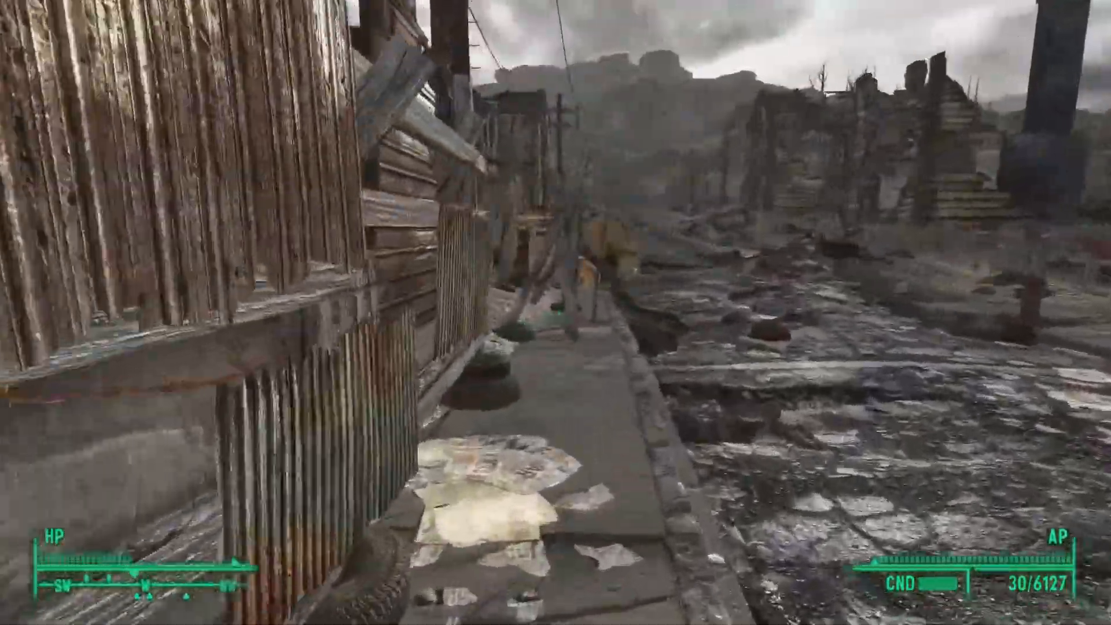
key("w")
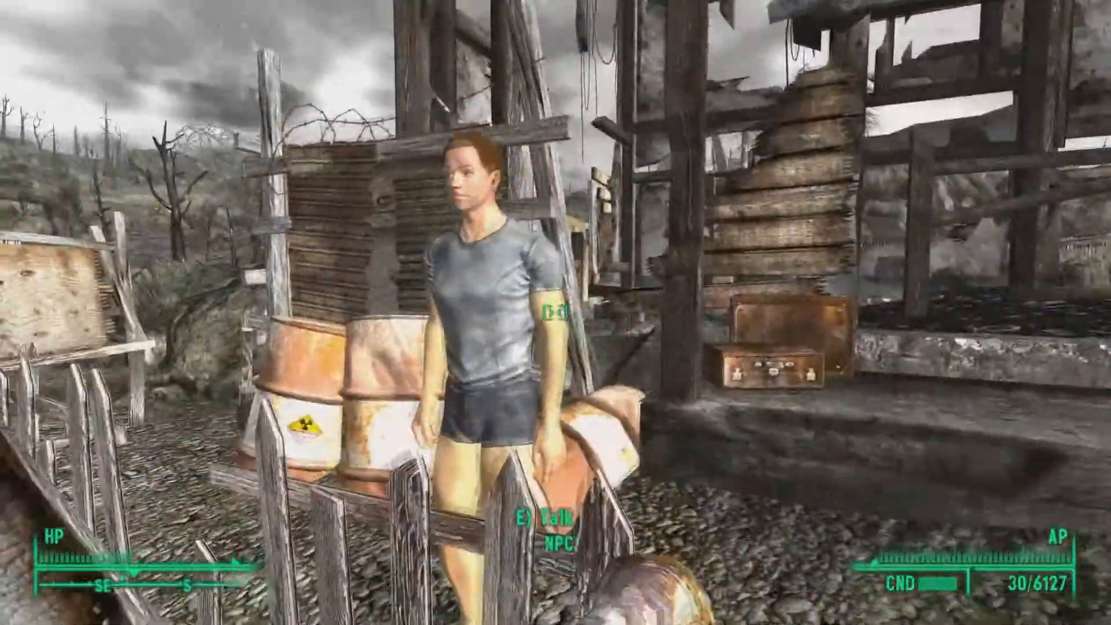
key("e")
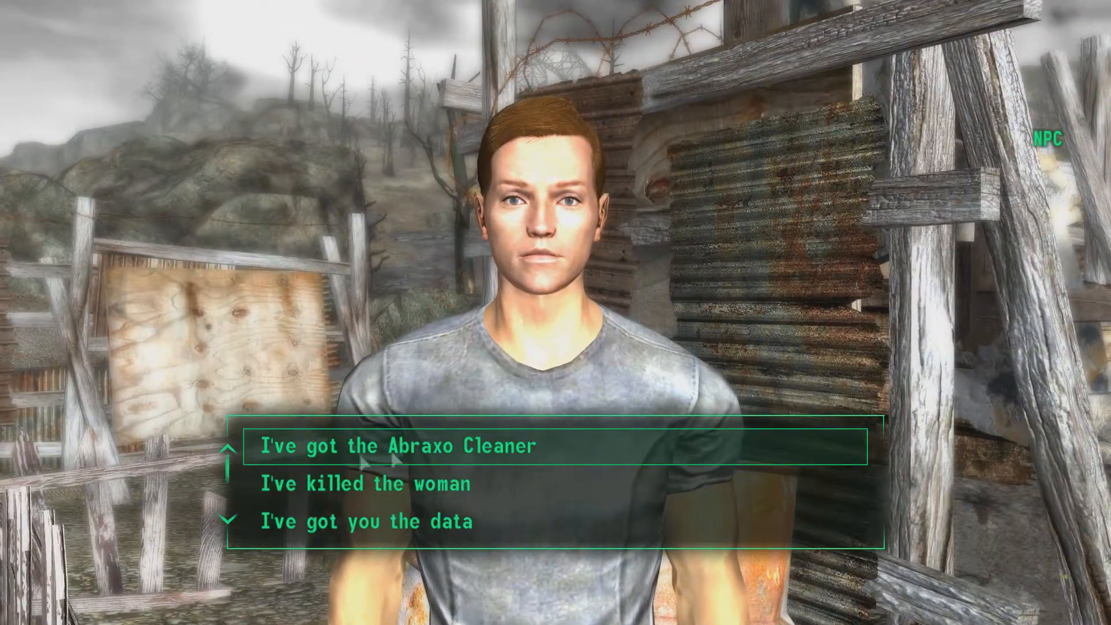
left_click(515, 453)
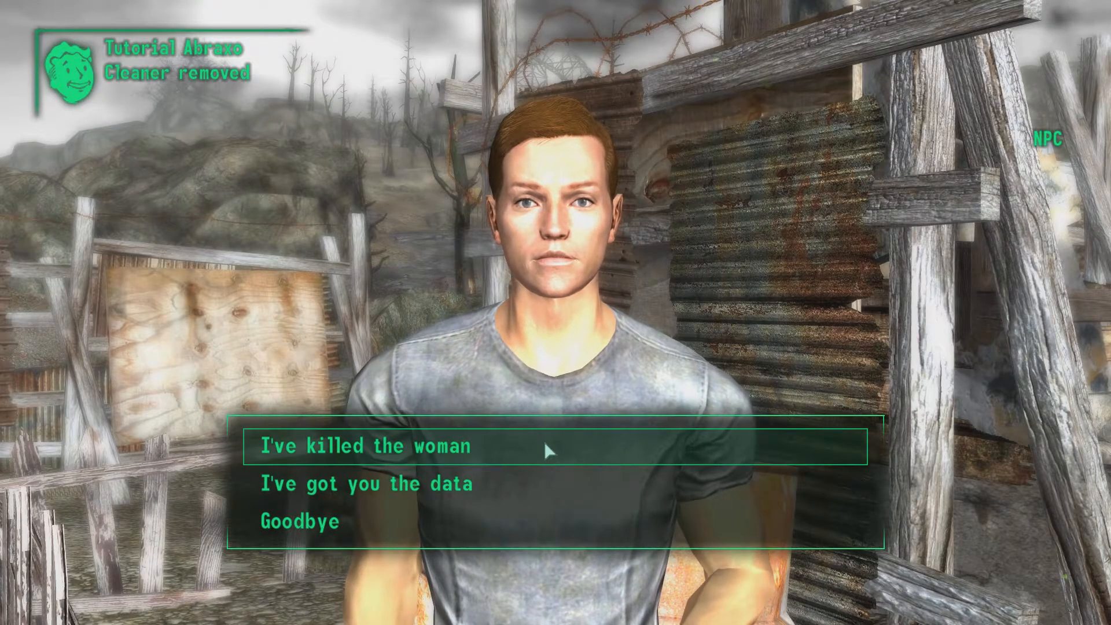
left_click(579, 451)
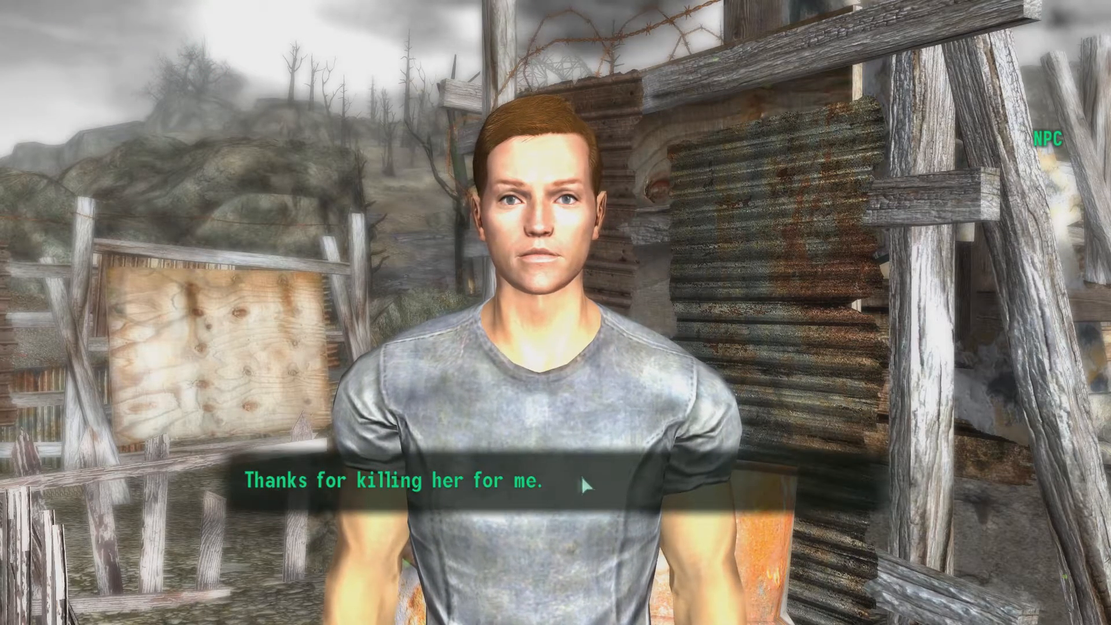